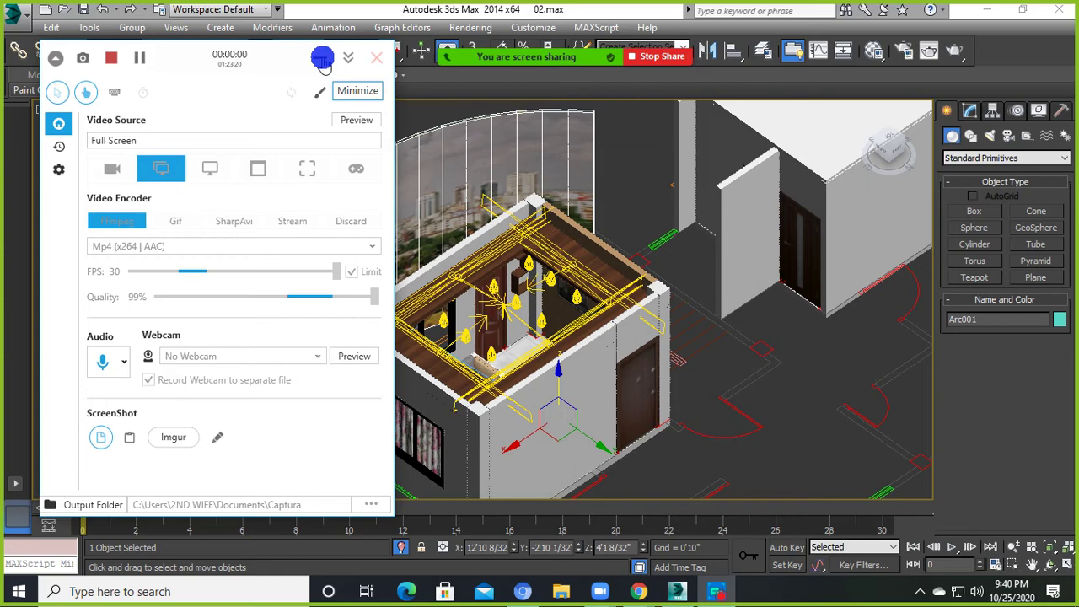
# - Select and deselect the curved panorama backdrop a few times to inspect it
pyautogui.click(323, 59)
pyautogui.click(404, 294)
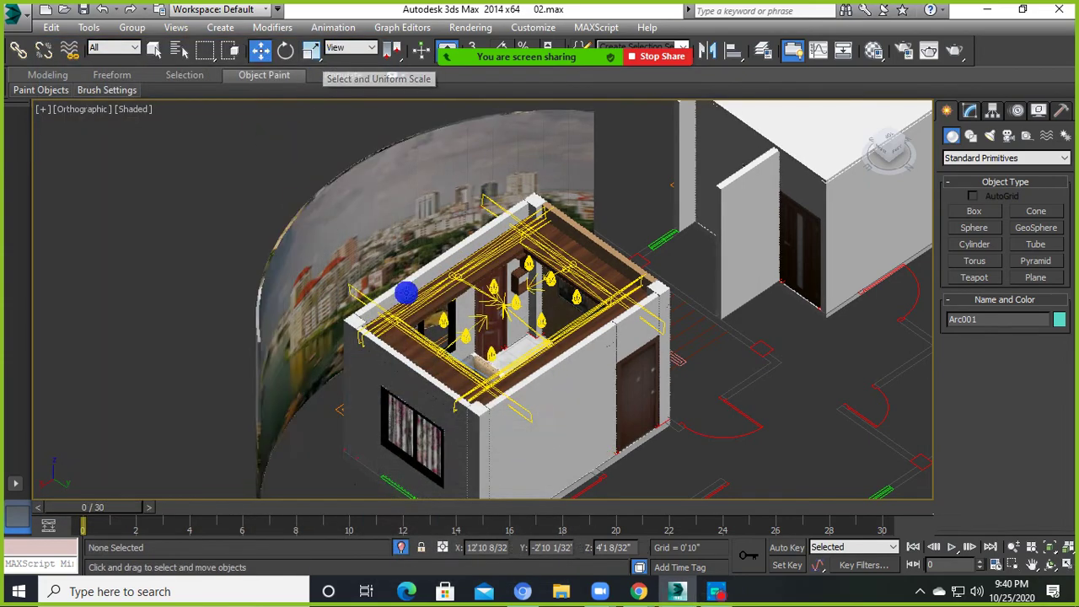
pyautogui.scroll(5, 396, 237)
pyautogui.click(396, 237)
pyautogui.scroll(-5, 397, 238)
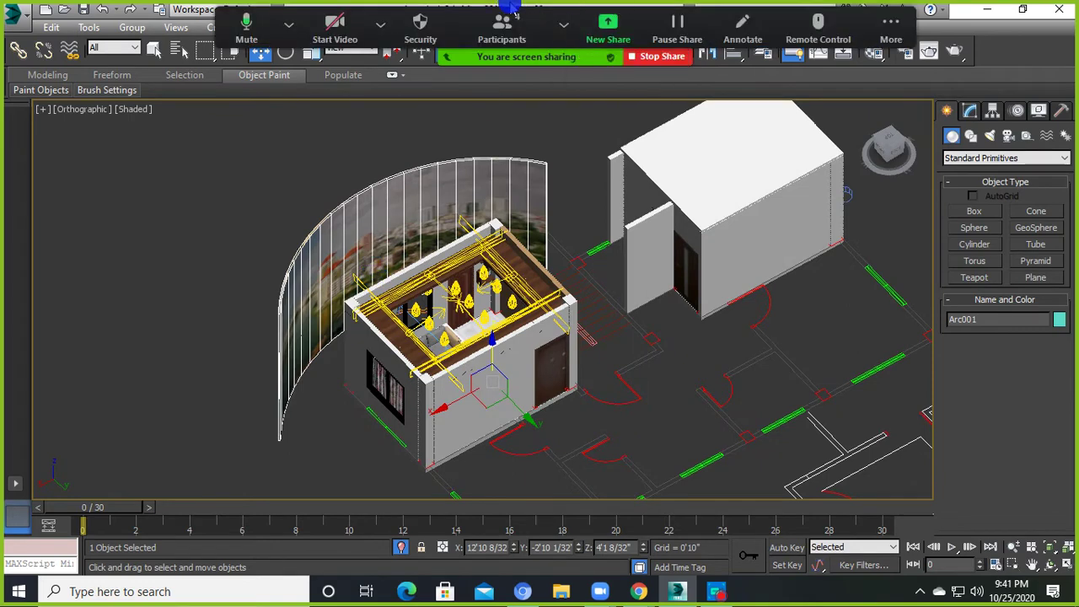
pyautogui.click(275, 135)
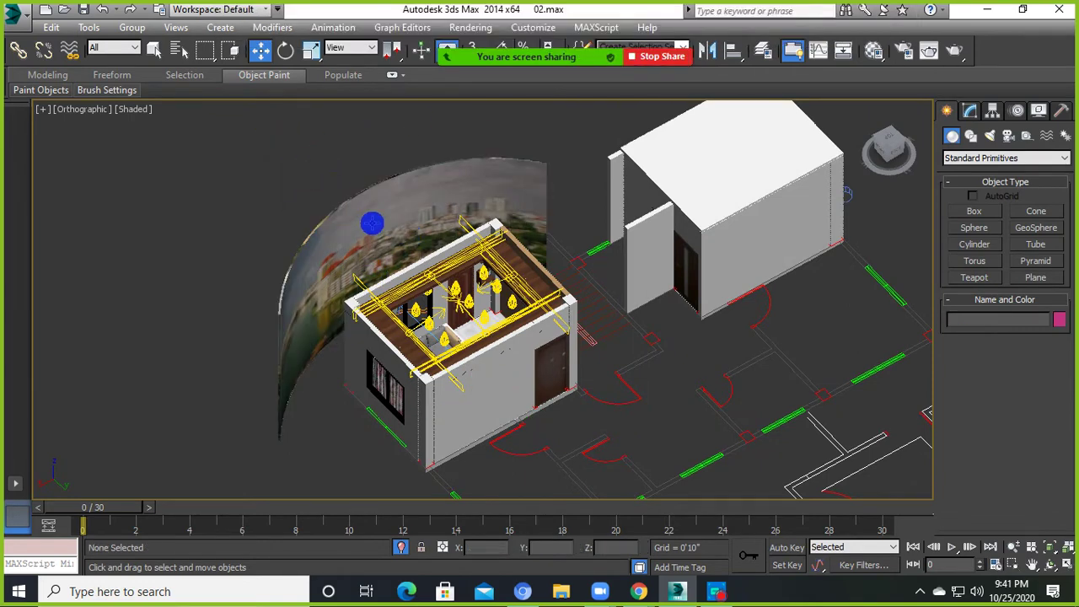
pyautogui.scroll(2, 379, 213)
pyautogui.click(382, 212)
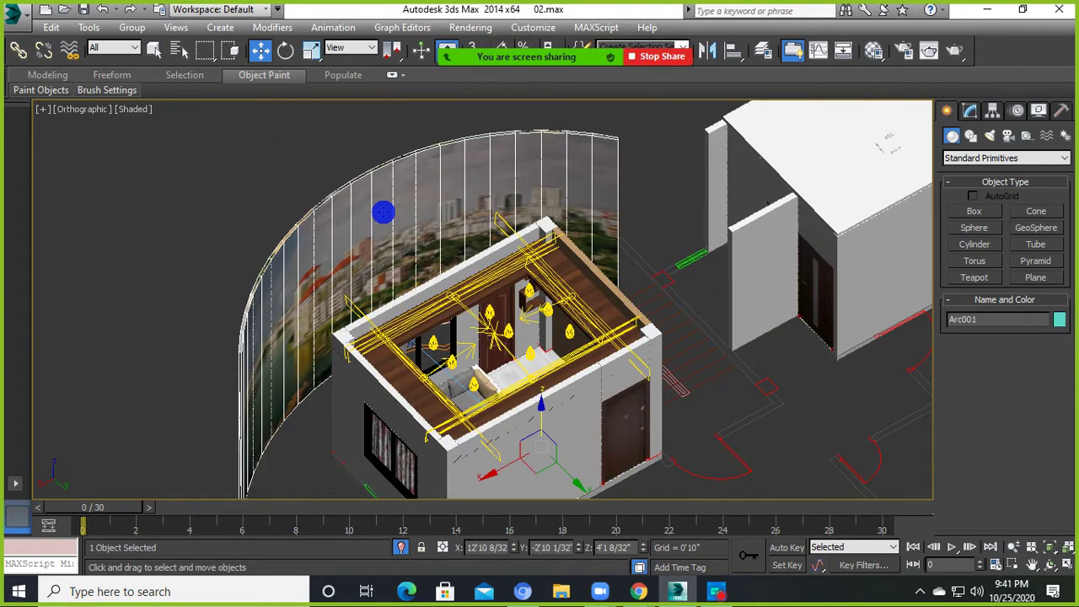
pyautogui.click(248, 177)
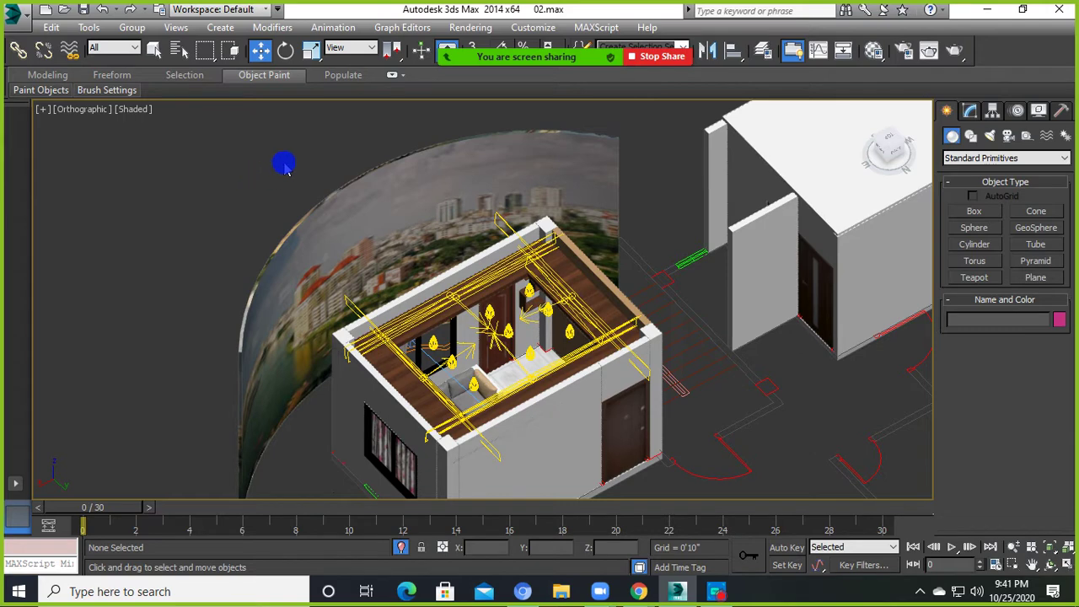
# - Start a Windows search for 'ch', then dismiss it and return to the 3ds Max scene
pyautogui.click(235, 596)
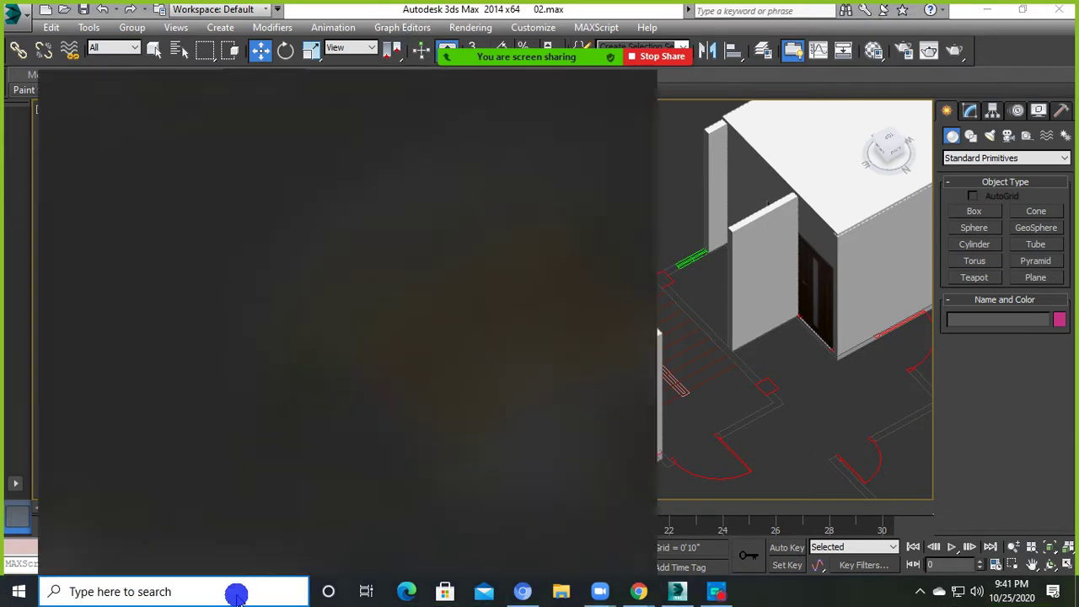
pyautogui.click(217, 591)
pyautogui.write('ch')
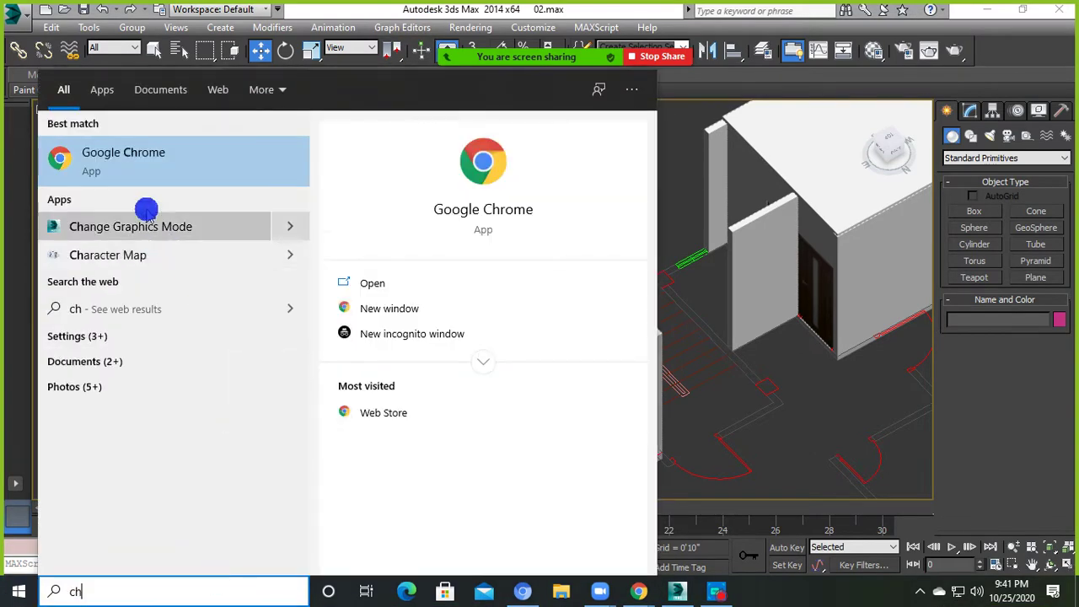
pyautogui.click(627, 212)
pyautogui.scroll(-3, 593, 313)
pyautogui.scroll(2, 537, 319)
pyautogui.scroll(2, 537, 319)
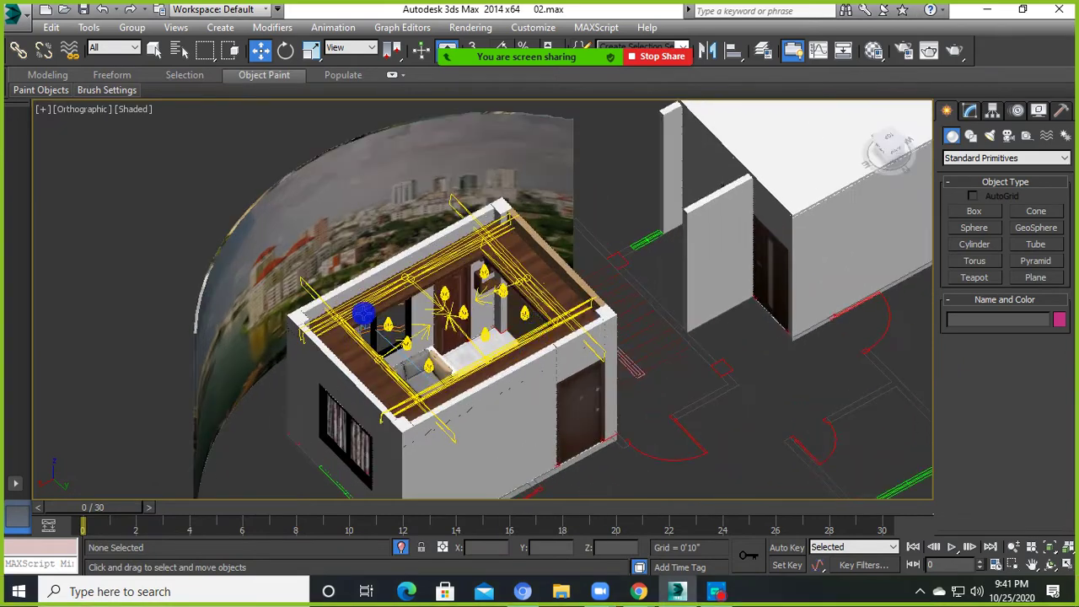
pyautogui.scroll(-2, 460, 305)
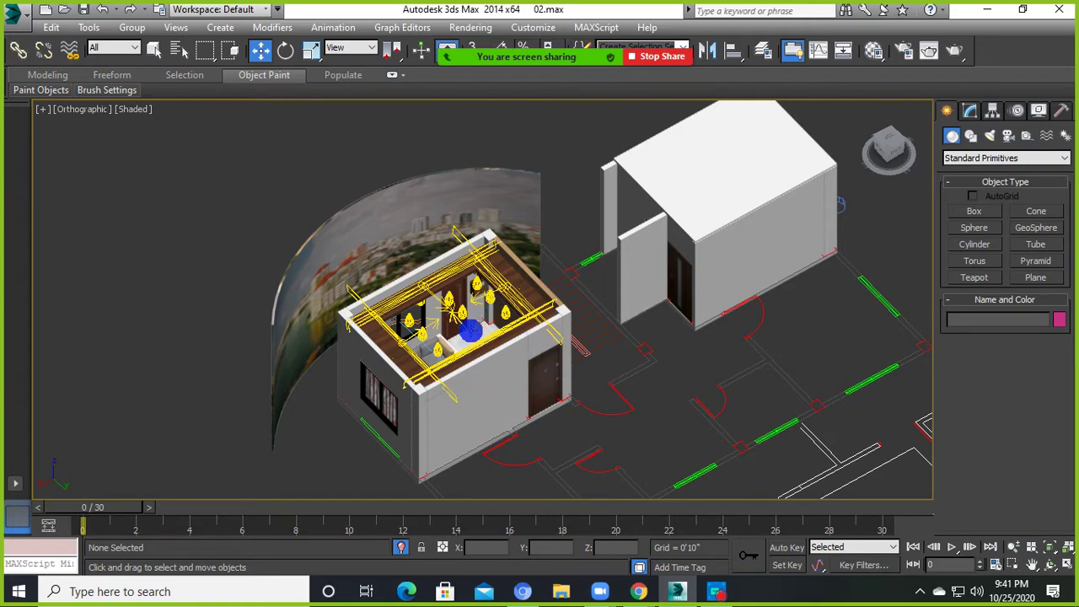
# - Select Arc001, delete and undo it, then move it far left in Top view
pyautogui.scroll(-5, 471, 331)
pyautogui.scroll(2, 471, 330)
pyautogui.scroll(3, 471, 331)
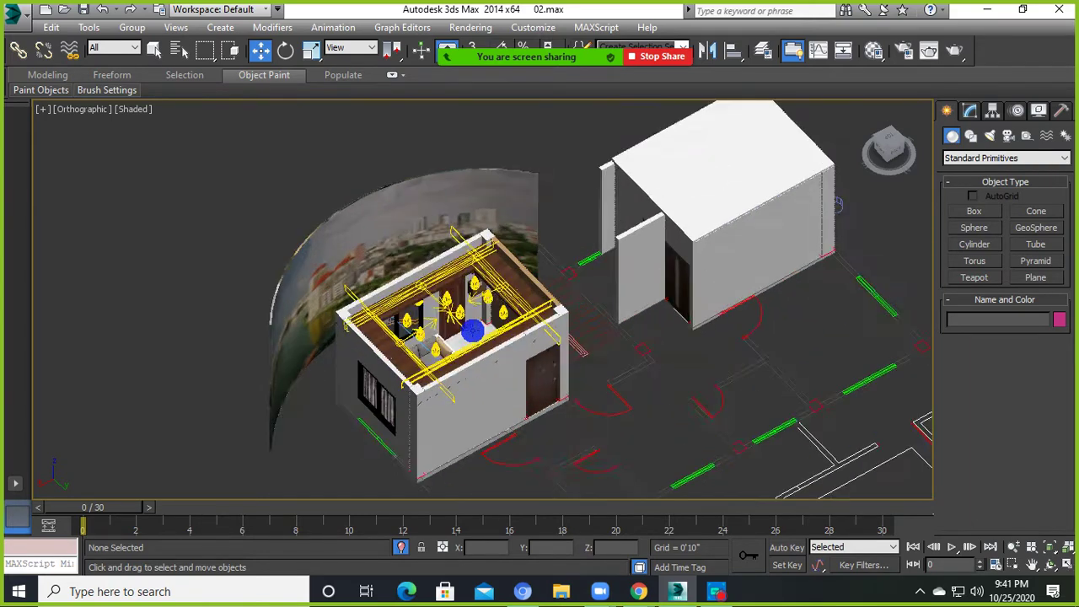
pyautogui.scroll(2, 472, 331)
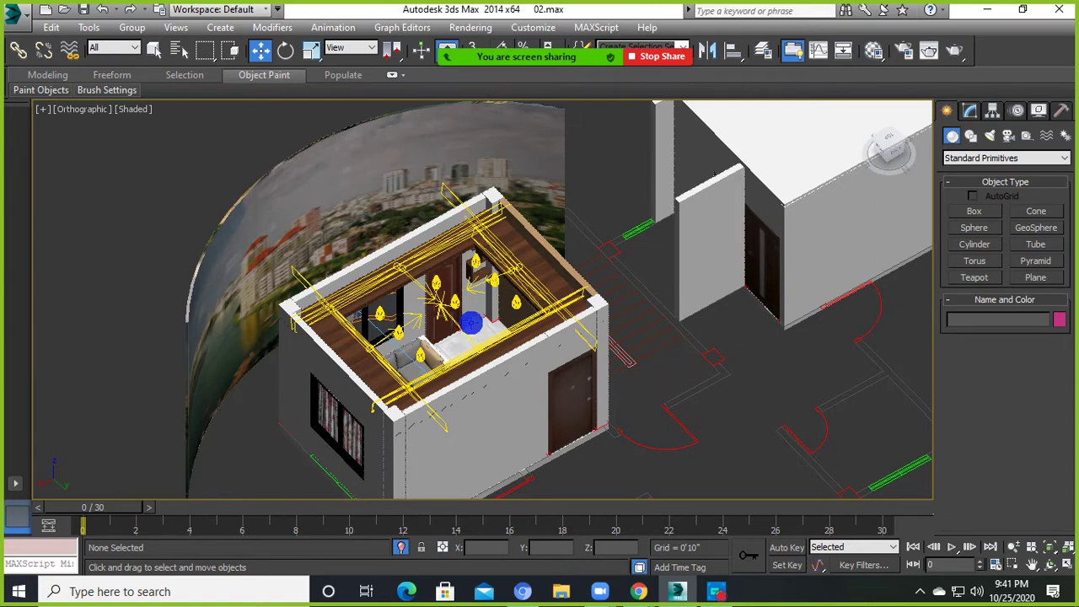
pyautogui.click(349, 186)
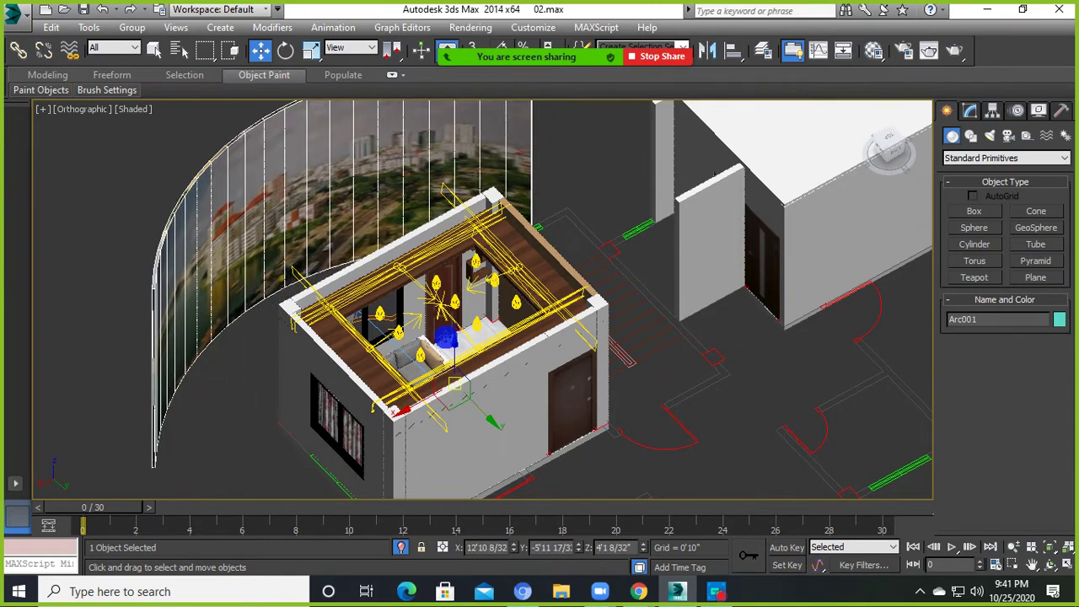
pyautogui.scroll(-3, 474, 325)
pyautogui.press('Delete')
pyautogui.scroll(-2, 506, 337)
pyautogui.click(894, 142)
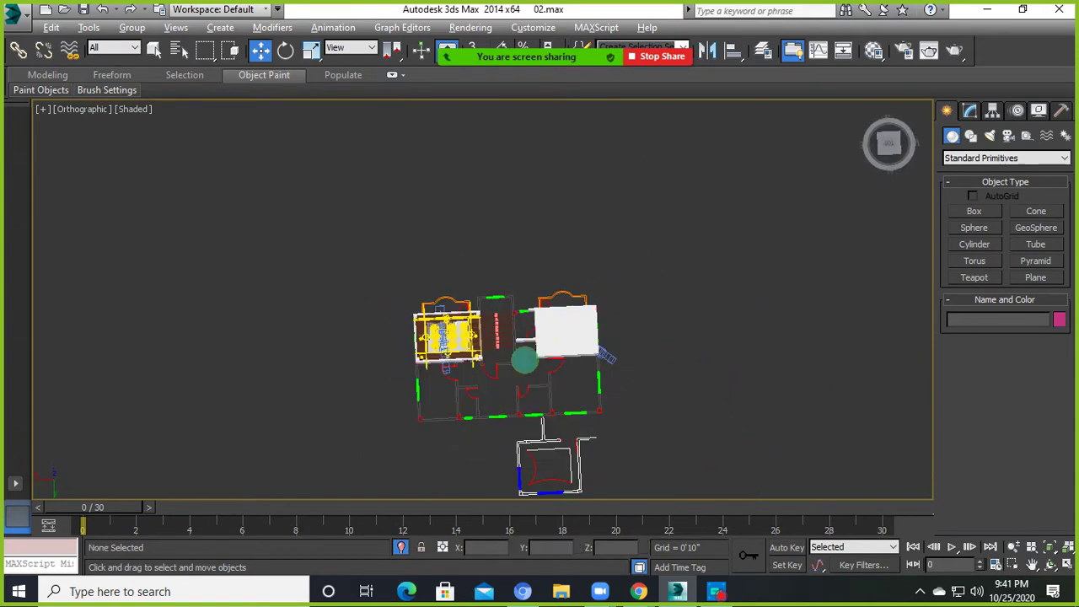
pyautogui.hotkey('ctrl', 'z')
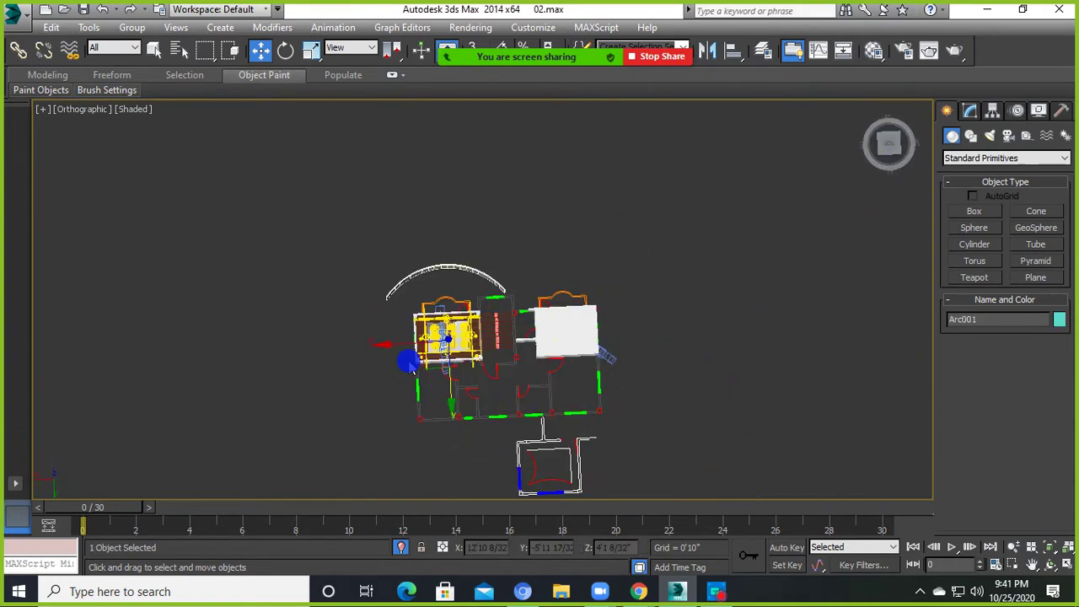
pyautogui.moveTo(417, 341); pyautogui.dragTo(128, 353)
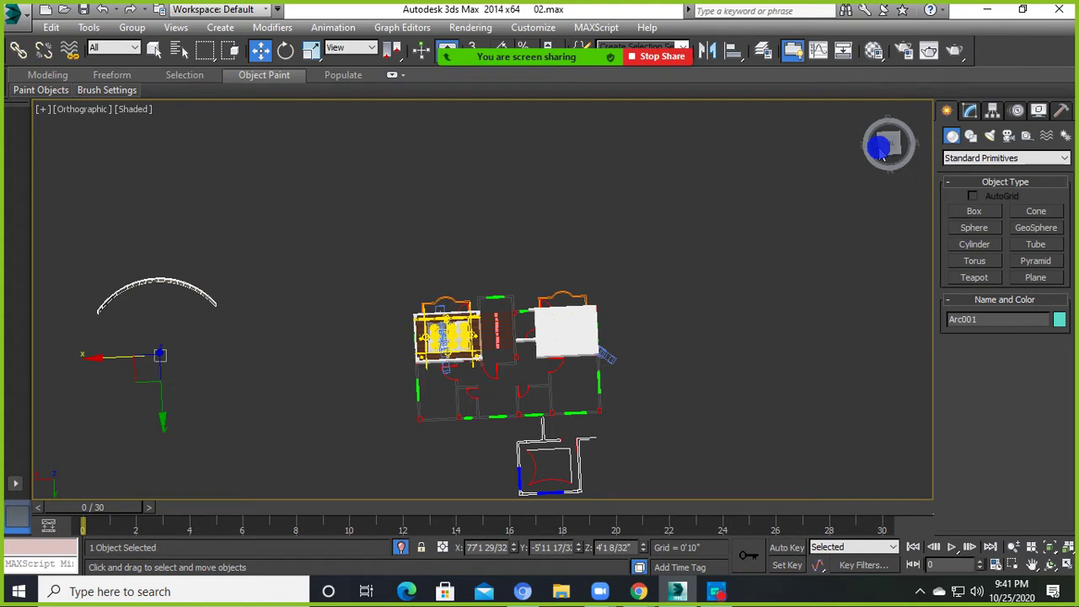
# - Draw a new arc around the room in Top view using Shapes > Splines > Arc
pyautogui.click(970, 135)
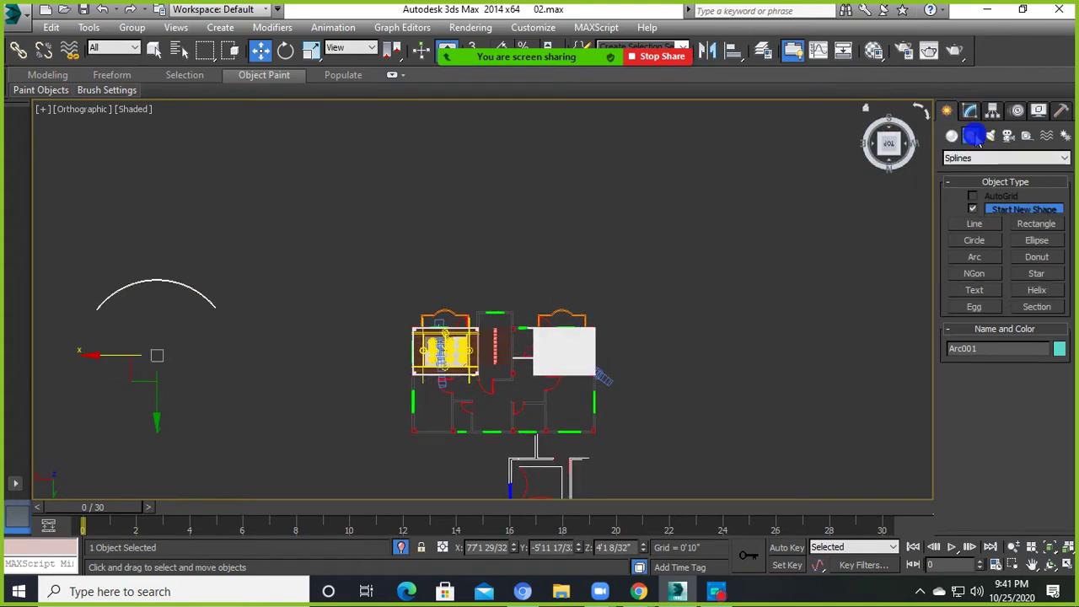
pyautogui.click(975, 224)
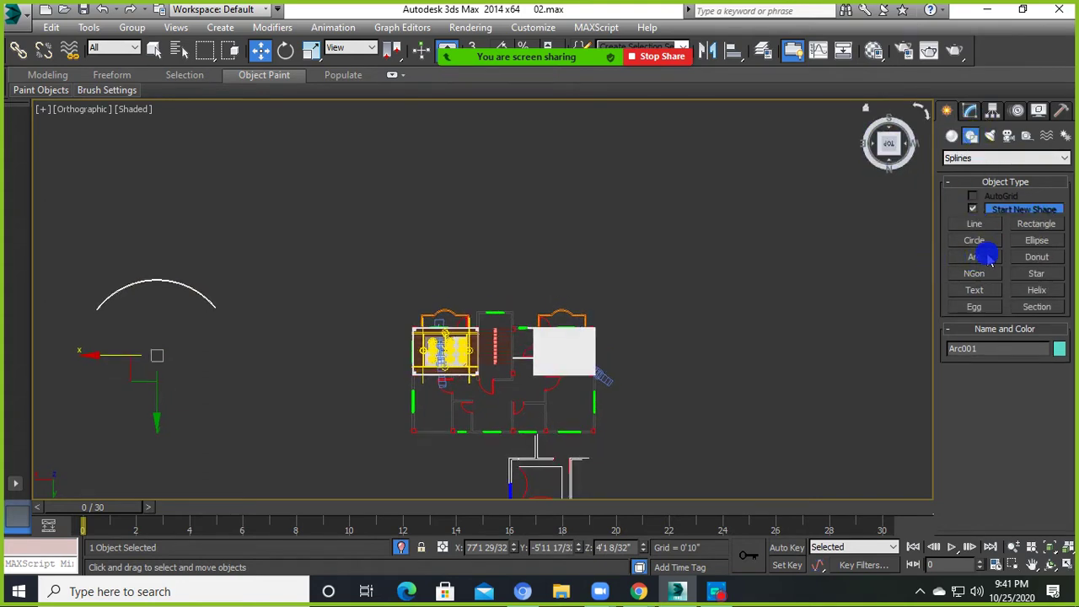
pyautogui.click(974, 257)
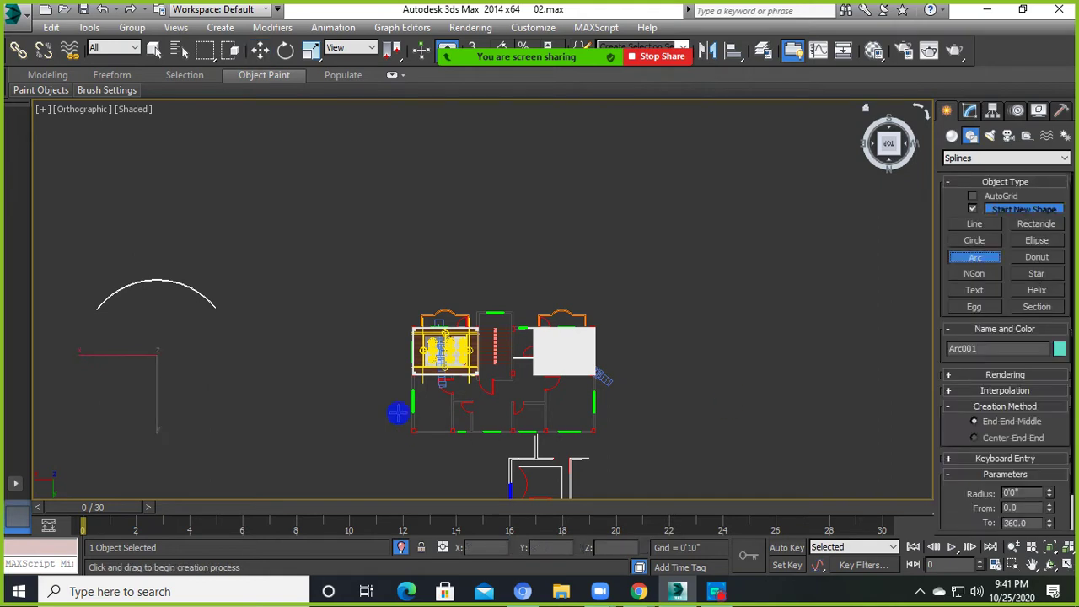
pyautogui.scroll(3, 483, 319)
pyautogui.moveTo(285, 294); pyautogui.dragTo(459, 293)
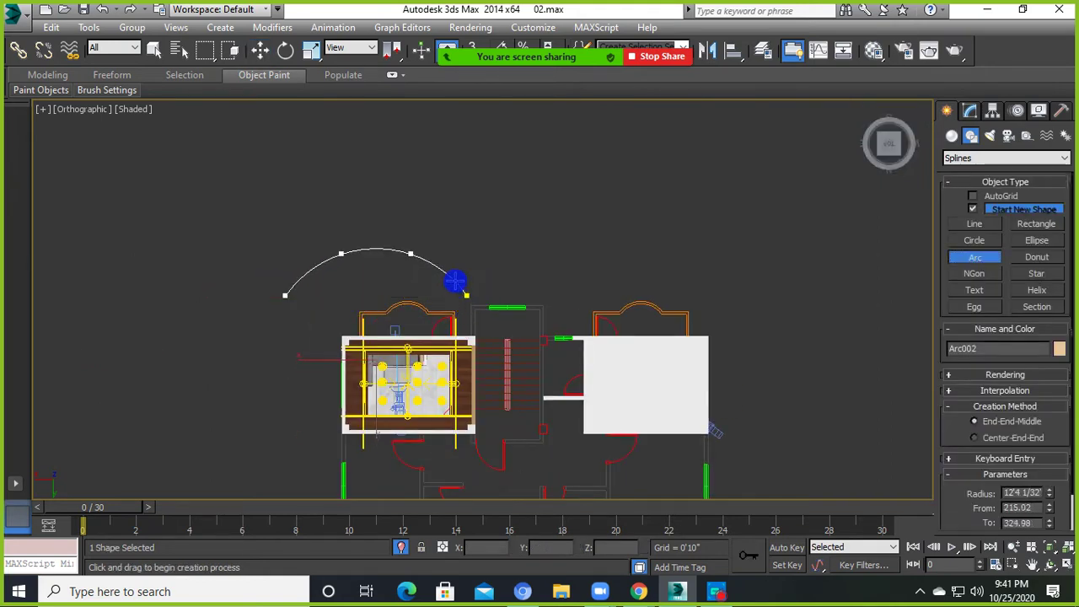
pyautogui.click(458, 284)
pyautogui.keyDown('alt'); pyautogui.moveTo(477, 266); pyautogui.dragTo(511, 176, button='middle'); pyautogui.keyUp('alt')
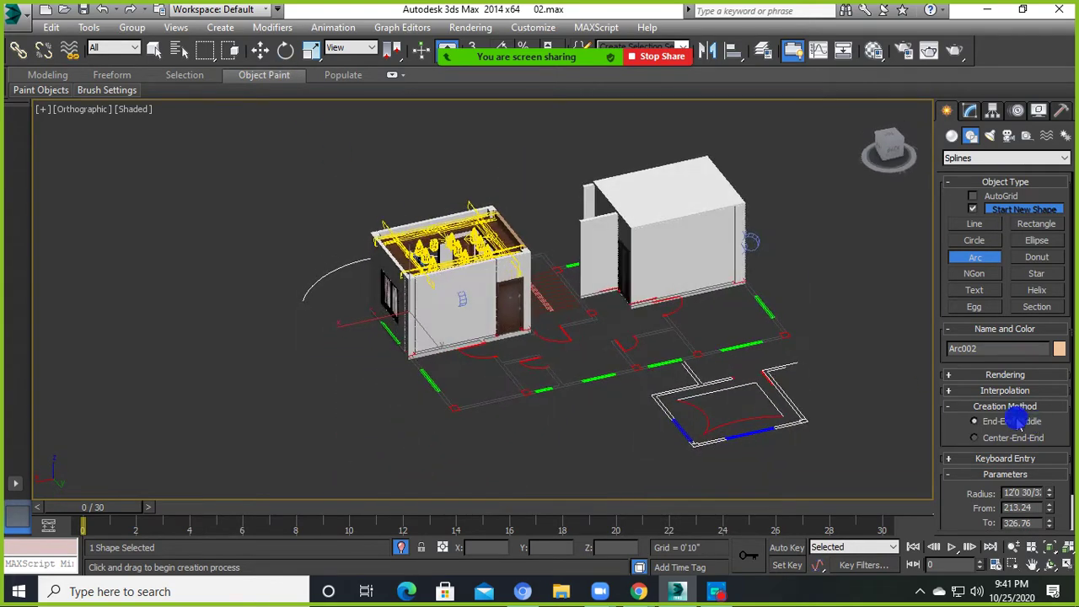
# - Enable the arc in renderer and viewport with a Rectangular section of length 20'
pyautogui.click(953, 375)
pyautogui.click(957, 414)
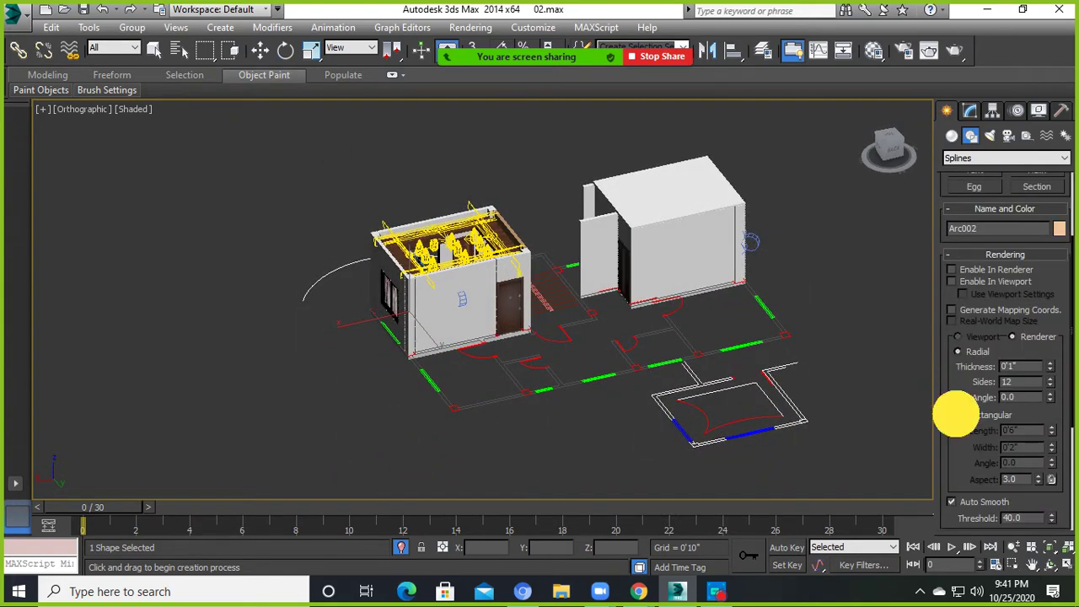
pyautogui.click(952, 269)
pyautogui.click(952, 281)
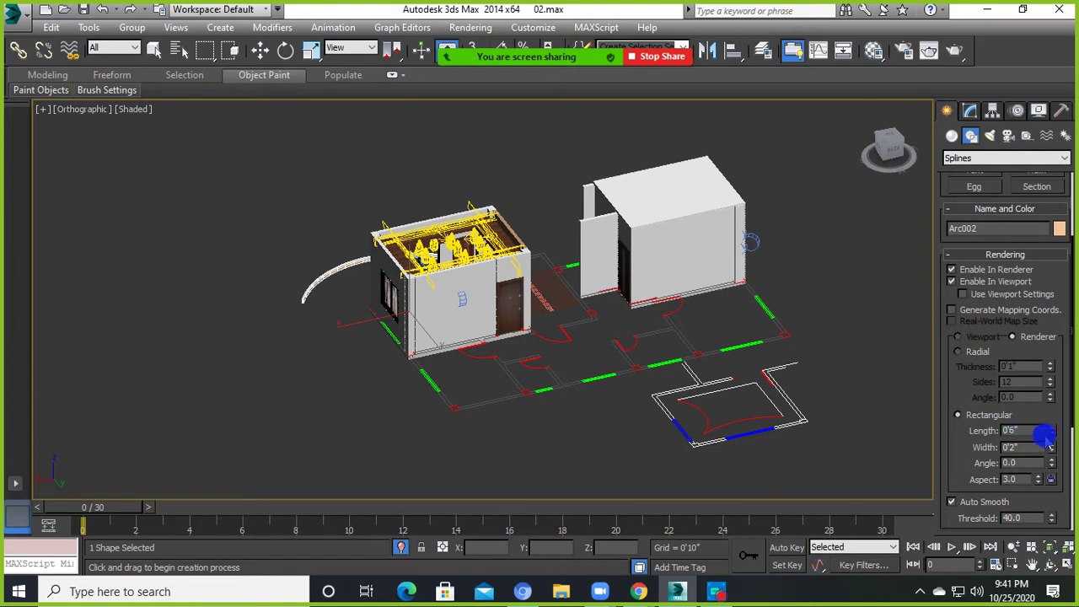
pyautogui.doubleClick(1022, 430)
pyautogui.write('20')
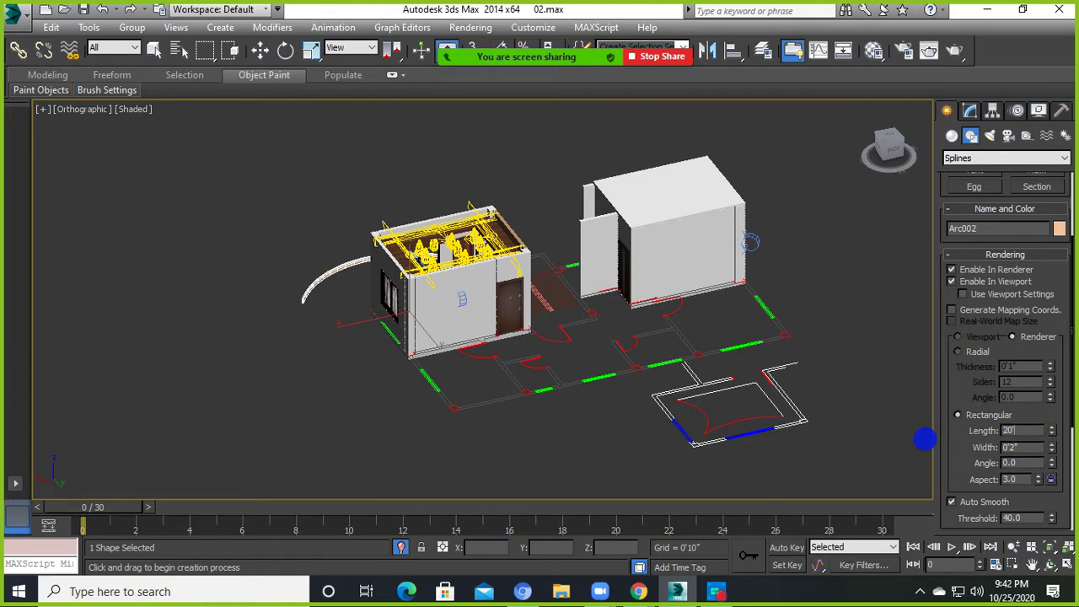
pyautogui.press('Return')
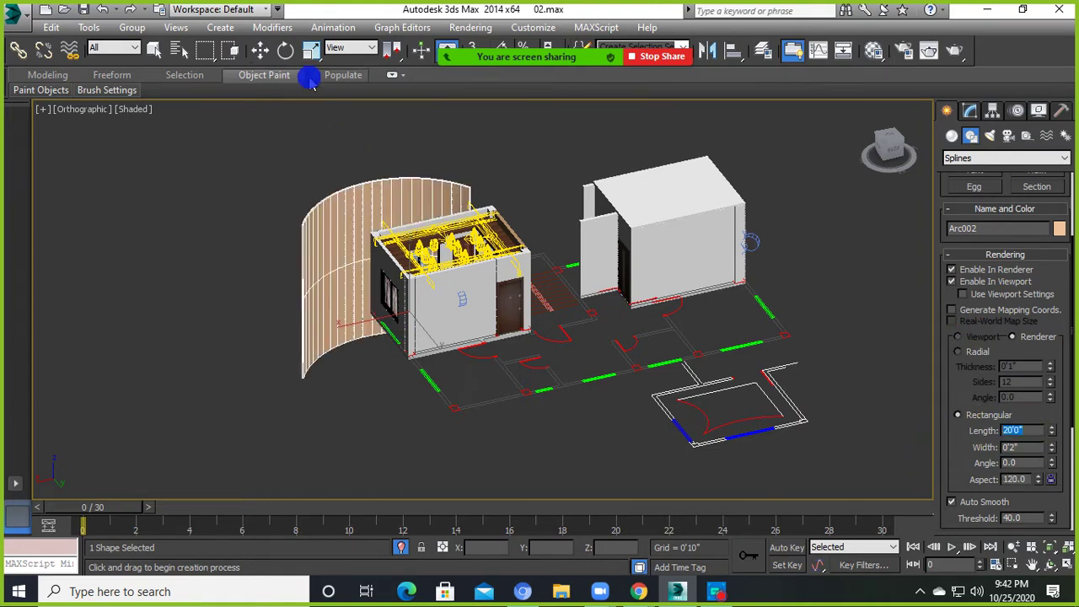
pyautogui.click(260, 49)
pyautogui.moveTo(329, 262)
pyautogui.keyDown('alt'); pyautogui.mouseDown(button='middle')
pyautogui.moveTo(317, 291)
pyautogui.moveTo(387, 337)
pyautogui.moveTo(400, 289)
pyautogui.mouseUp(button='middle'); pyautogui.keyUp('alt')
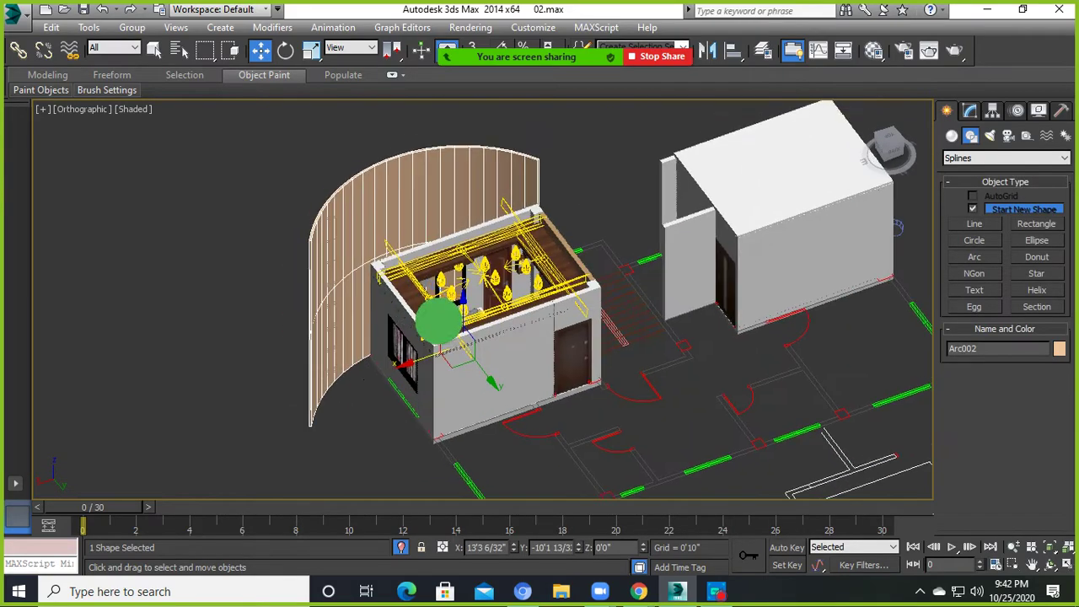
# - Open the Material Editor with M and reframe the house in the viewport
pyautogui.press('m')
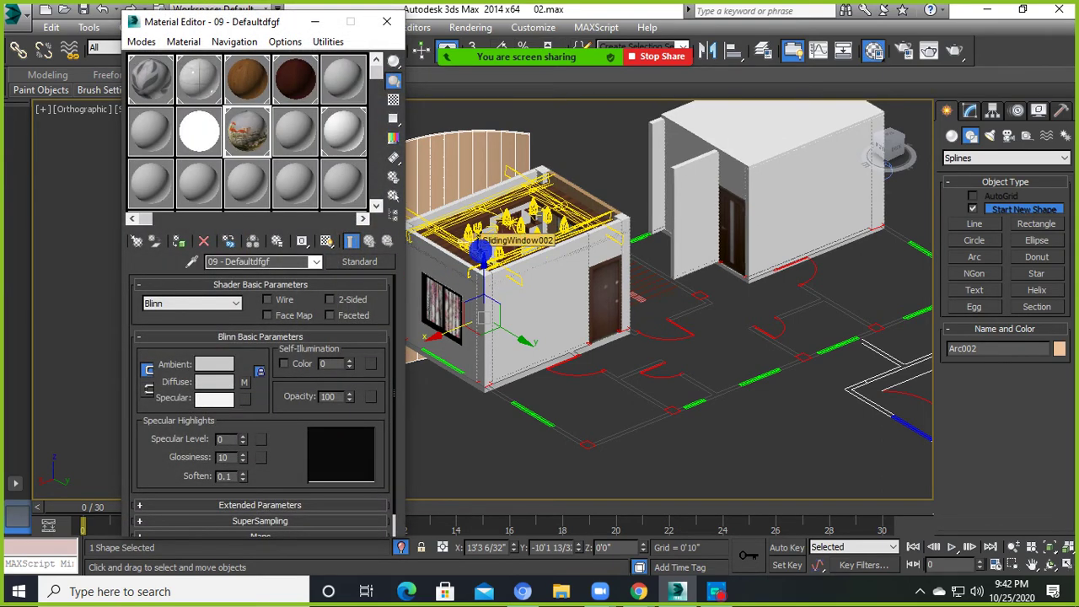
pyautogui.scroll(-5, 485, 319)
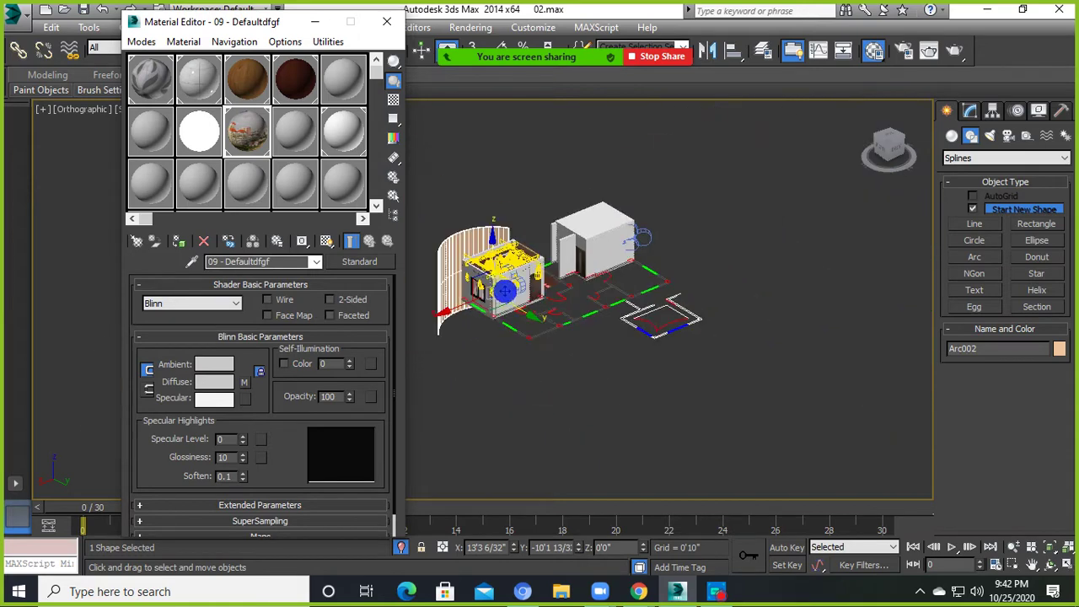
pyautogui.moveTo(628, 253); pyautogui.dragTo(716, 332, button='middle')
pyautogui.scroll(2, 574, 368)
pyautogui.scroll(2, 523, 388)
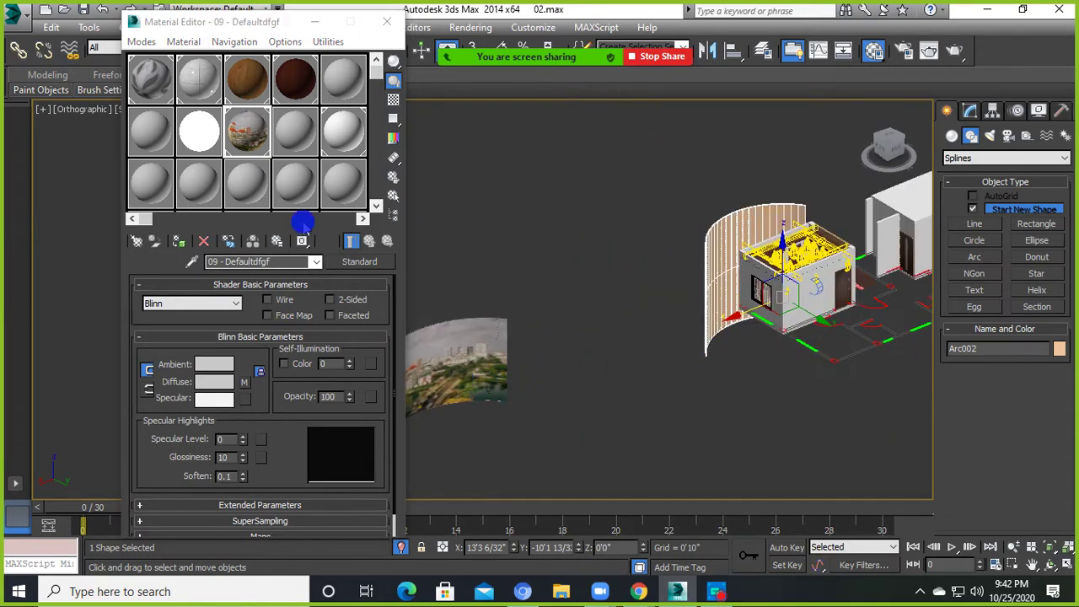
pyautogui.scroll(5, 830, 251)
# - Clear the selection and window-select the curved Arc002 wall behind the house
pyautogui.click(638, 185)
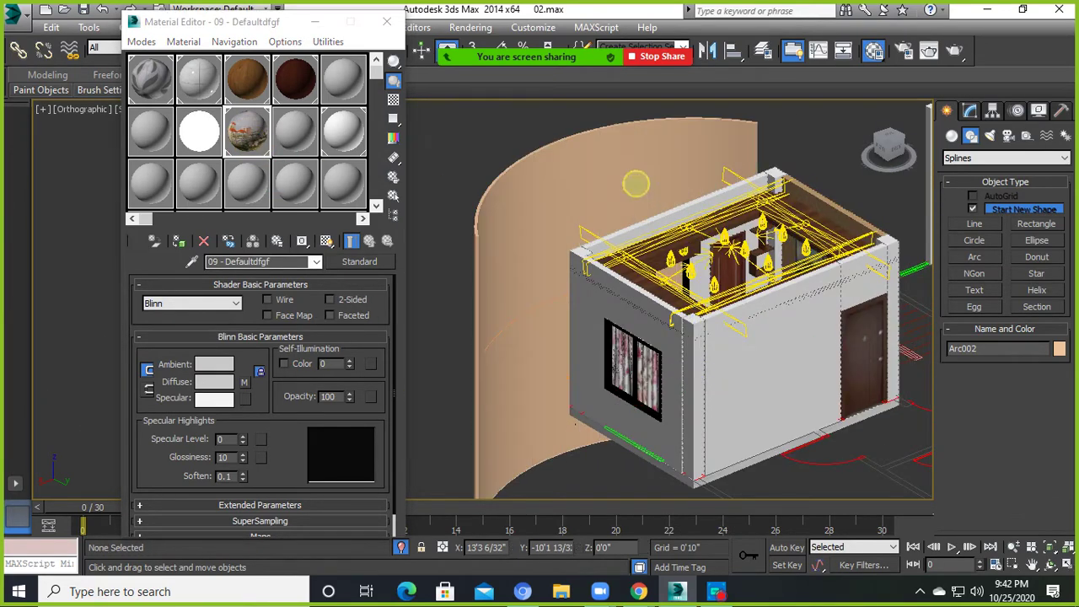
pyautogui.click(173, 243)
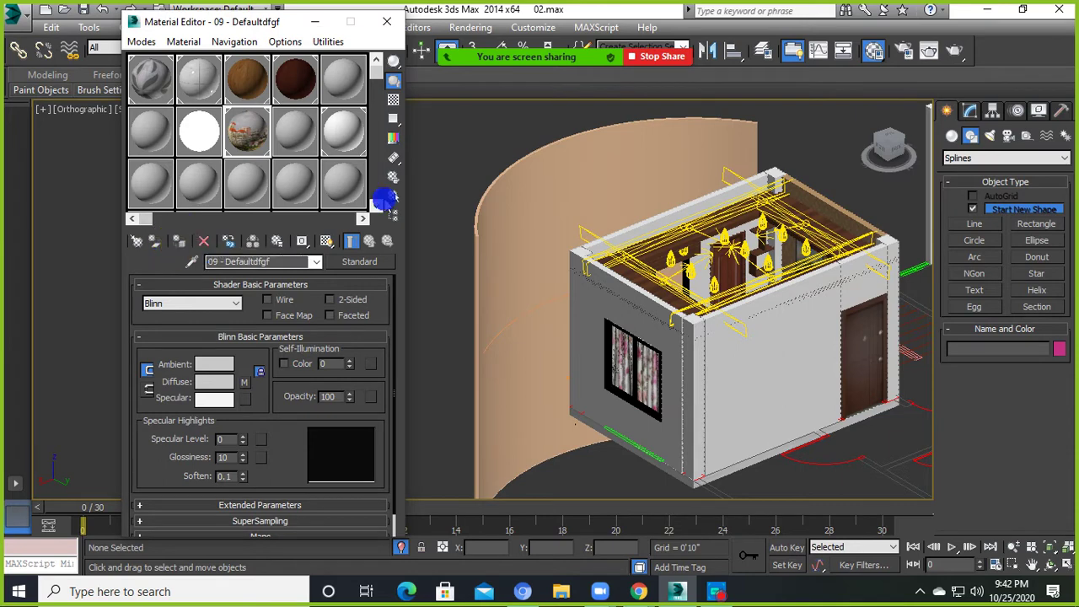
pyautogui.click(527, 186)
pyautogui.scroll(-3, 528, 187)
pyautogui.scroll(-2, 523, 197)
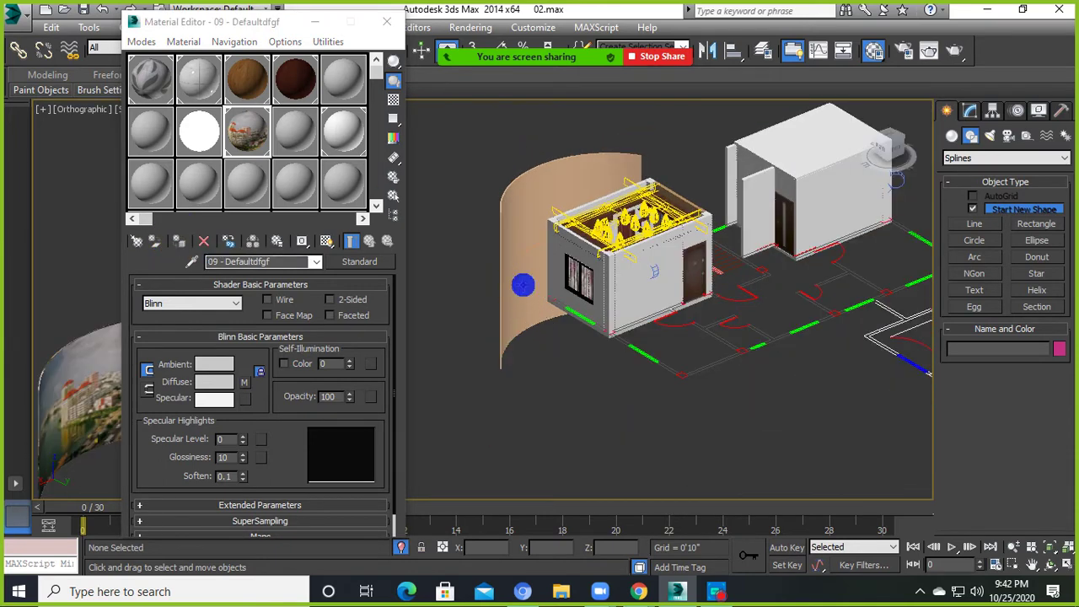
pyautogui.moveTo(527, 122); pyautogui.dragTo(464, 388)
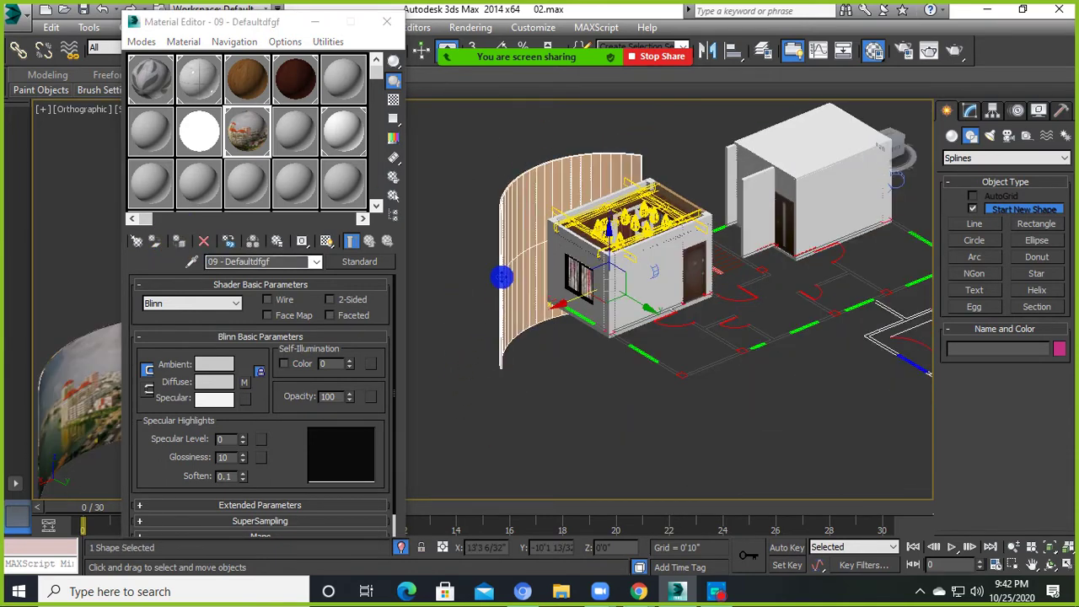
# - Convert the wall to Editable Poly and apply the city-view material, shown shaded in the viewport
pyautogui.rightClick(504, 269)
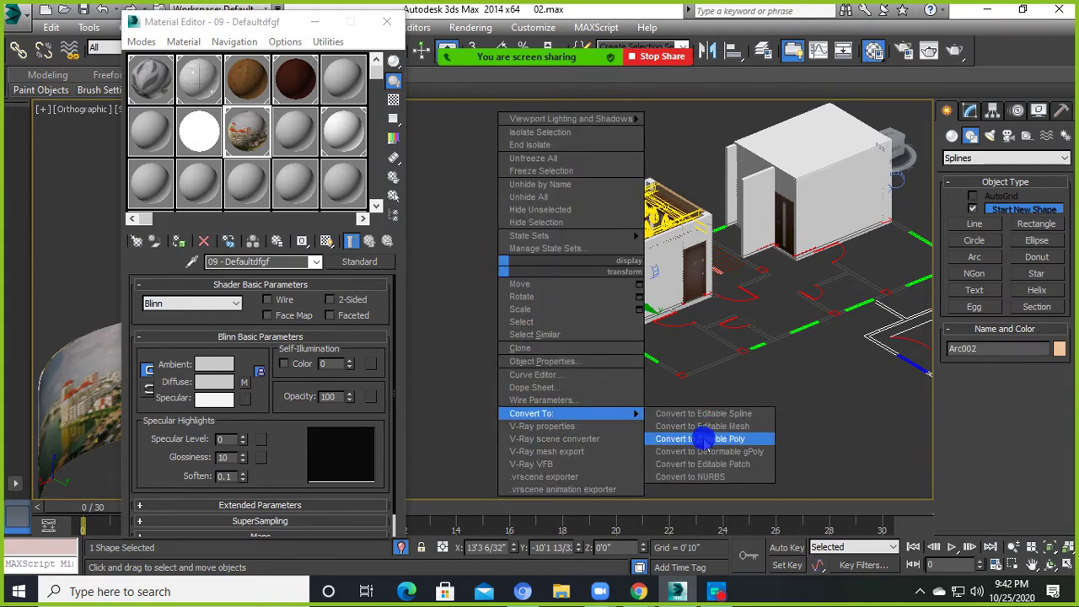
pyautogui.click(721, 438)
pyautogui.click(903, 314)
pyautogui.click(506, 222)
pyautogui.moveTo(241, 123); pyautogui.dragTo(223, 150)
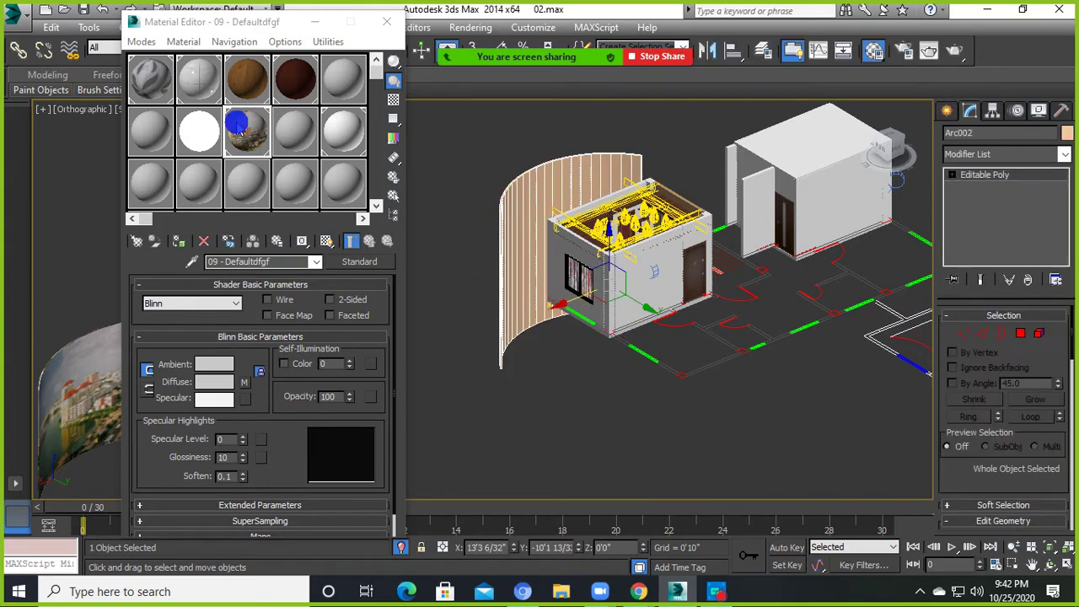
pyautogui.click(179, 241)
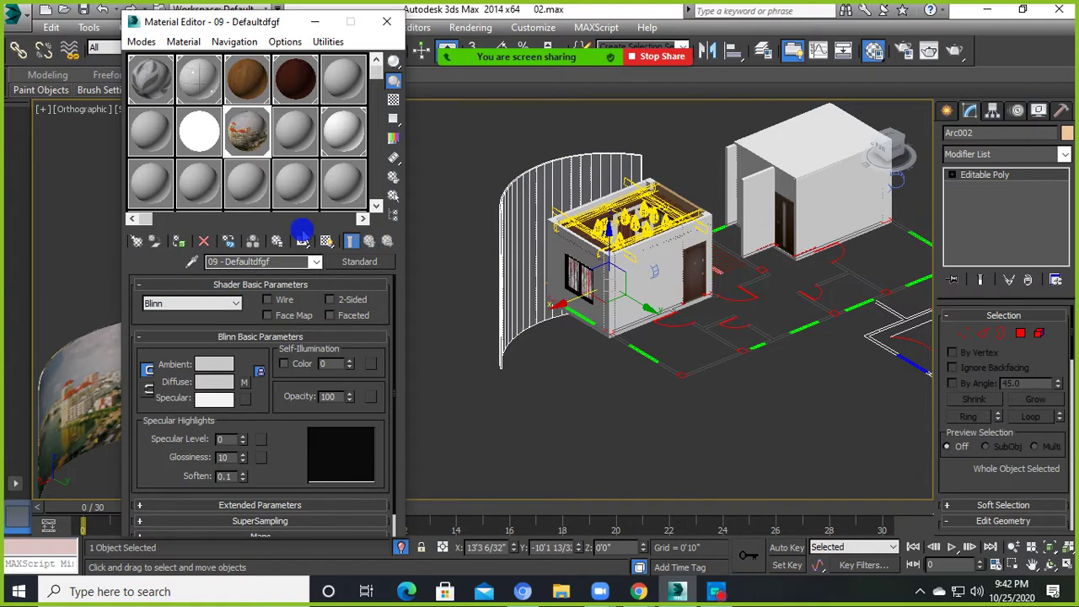
# - Add a UVW Map modifier set to Box, then close the Material Editor
pyautogui.click(436, 180)
pyautogui.click(549, 202)
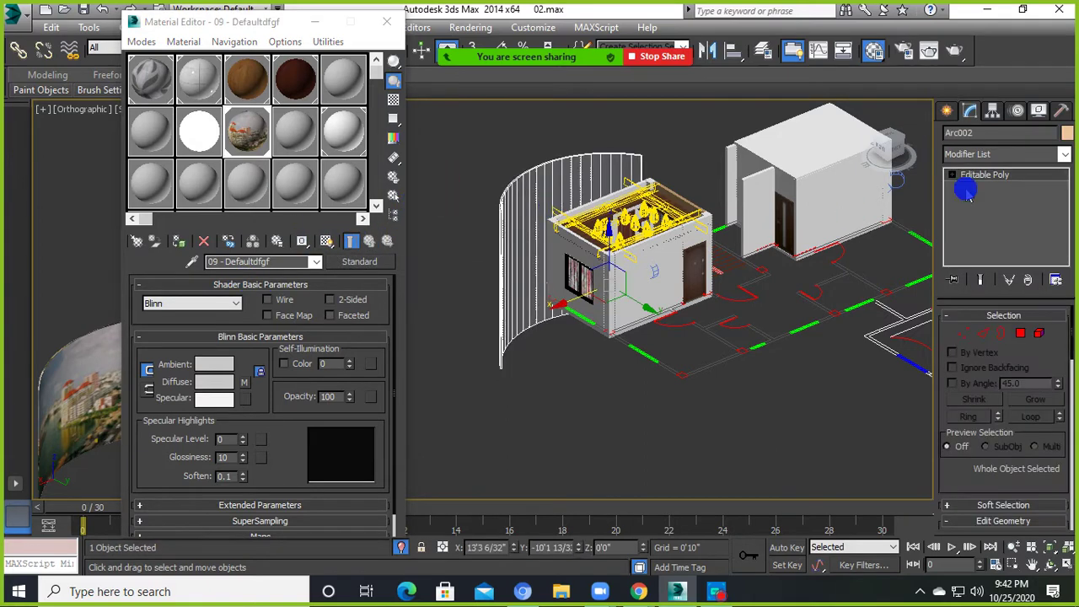
pyautogui.click(1020, 155)
pyautogui.press('u')
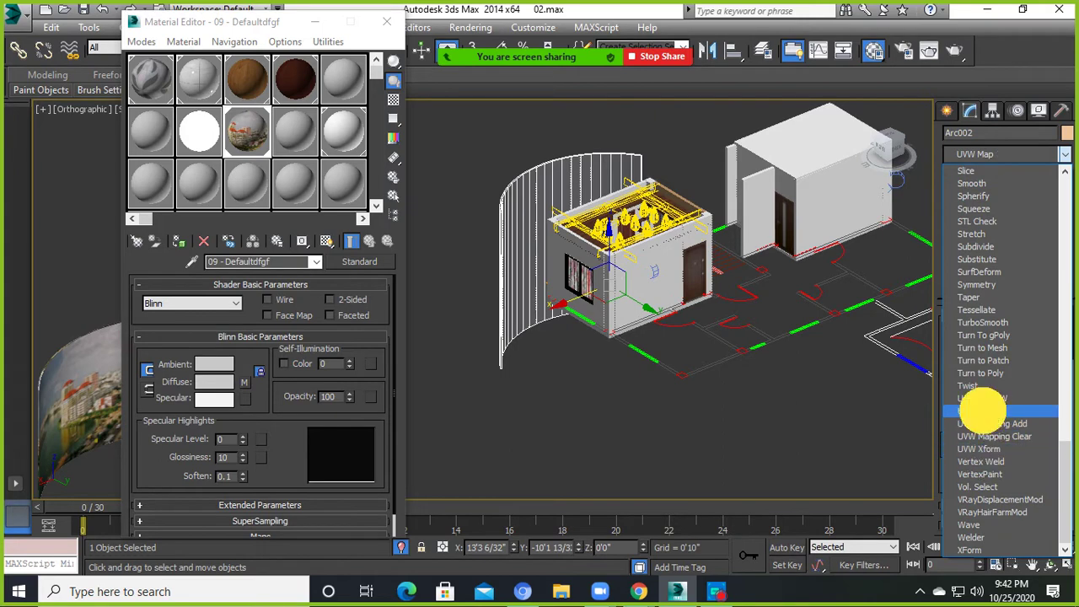
pyautogui.click(976, 410)
pyautogui.click(974, 404)
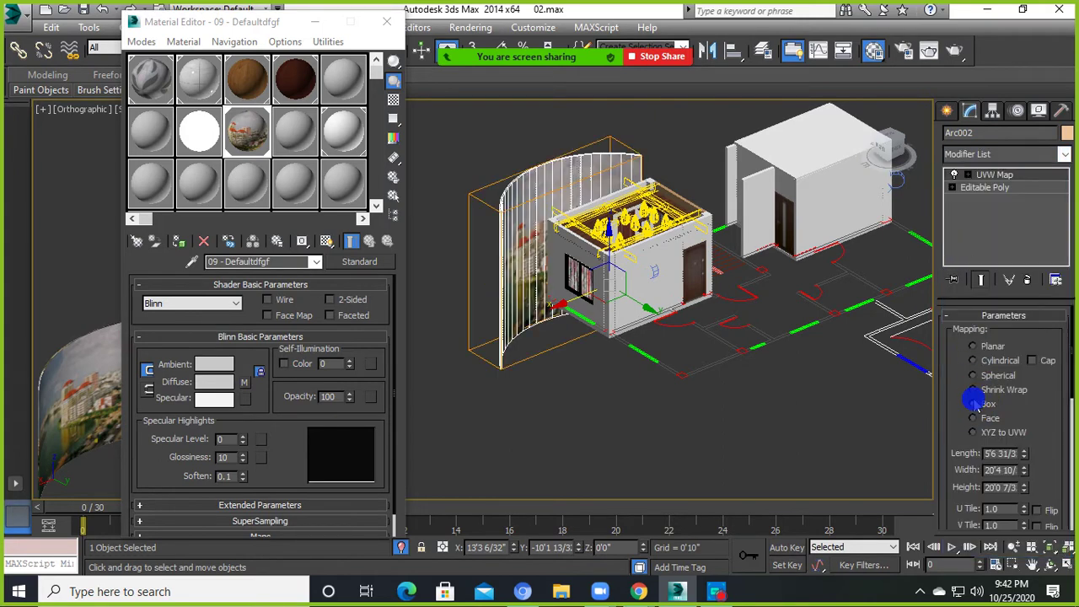
pyautogui.click(386, 21)
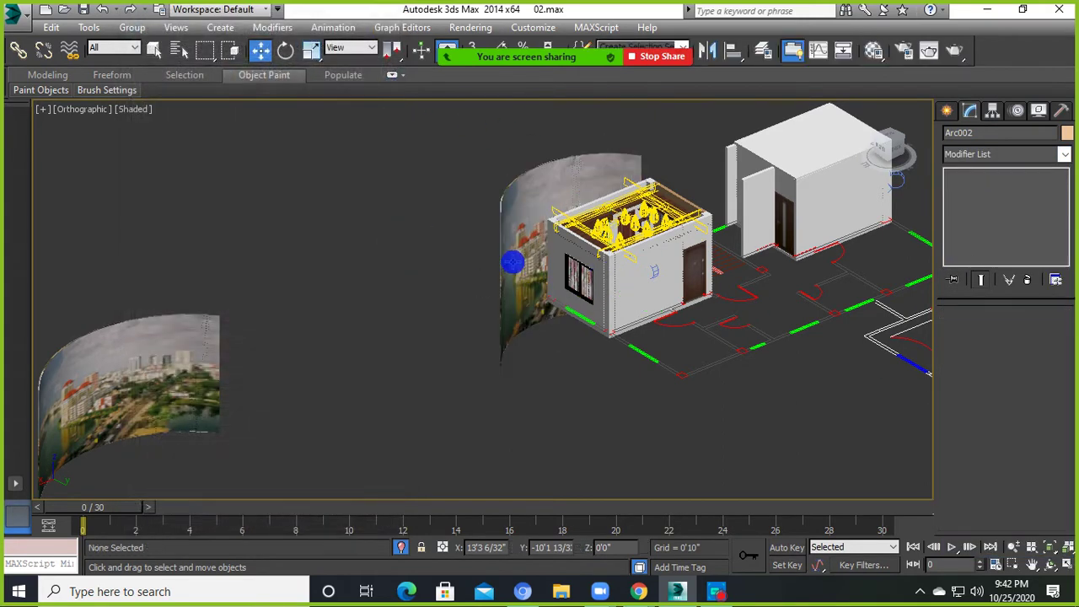
pyautogui.scroll(3, 511, 261)
pyautogui.moveTo(514, 235)
pyautogui.keyDown('alt'); pyautogui.mouseDown(button='middle')
pyautogui.moveTo(581, 281)
pyautogui.moveTo(499, 366)
pyautogui.moveTo(610, 334)
pyautogui.moveTo(656, 272)
pyautogui.moveTo(633, 253)
pyautogui.moveTo(595, 361)
pyautogui.moveTo(583, 197)
pyautogui.moveTo(564, 264)
pyautogui.moveTo(434, 377)
pyautogui.mouseUp(button='middle'); pyautogui.keyUp('alt')
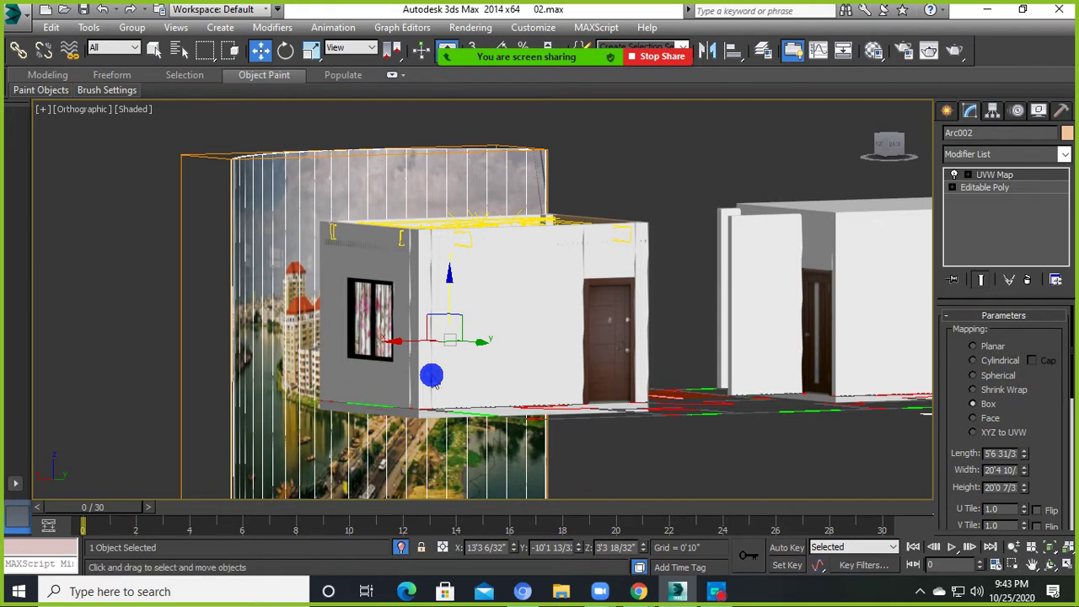
pyautogui.scroll(-5, 444, 308)
pyautogui.keyDown('alt'); pyautogui.moveTo(448, 366); pyautogui.dragTo(598, 224, button='middle'); pyautogui.keyUp('alt')
pyautogui.click(482, 274)
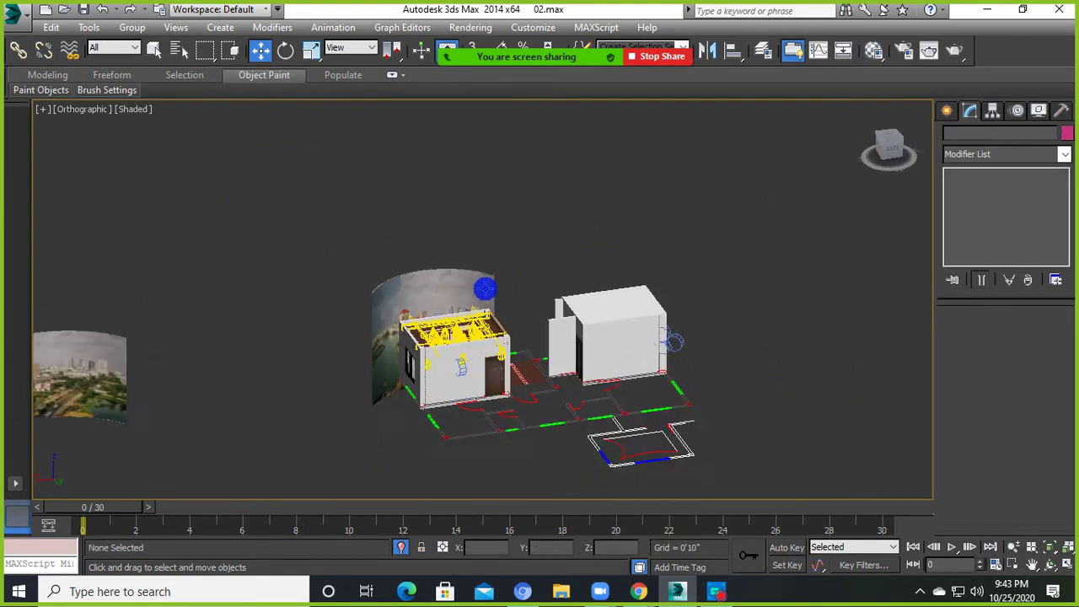
pyautogui.moveTo(485, 289); pyautogui.dragTo(479, 253, button='middle')
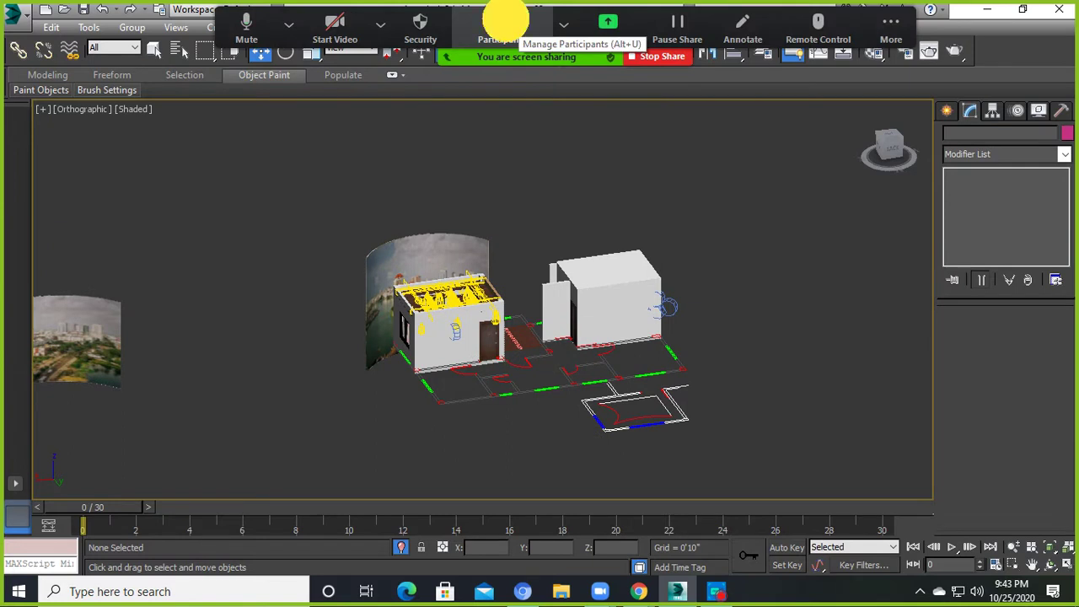
pyautogui.click(506, 20)
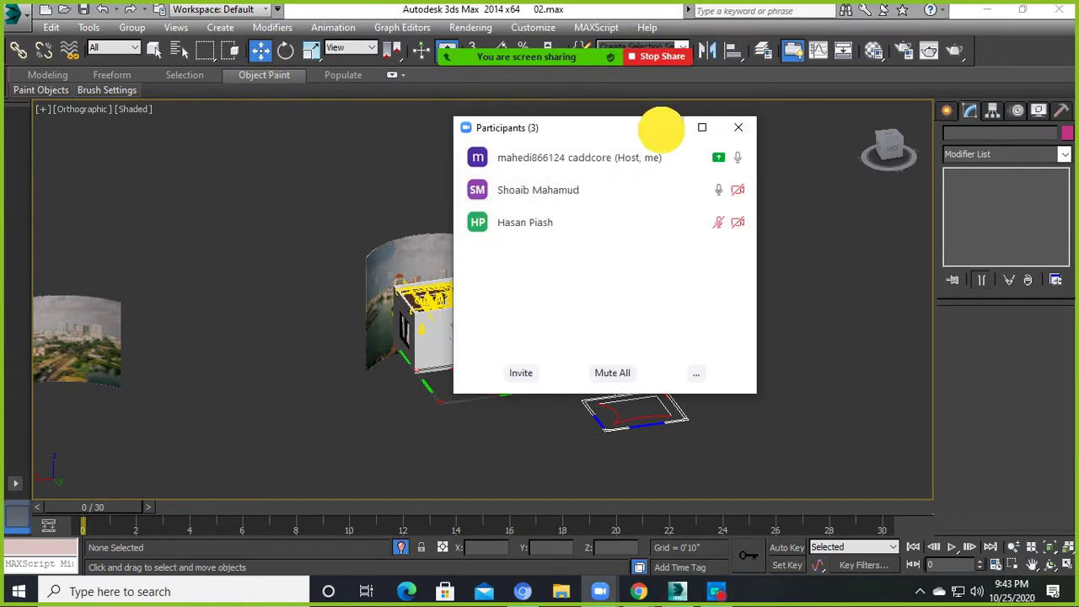
pyautogui.click(662, 129)
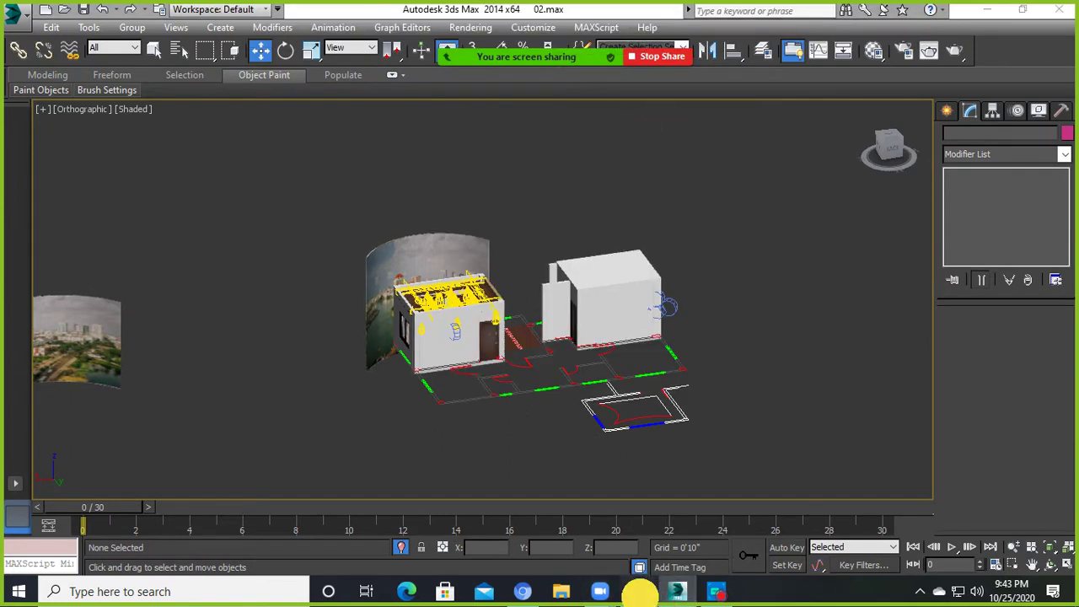
pyautogui.click(641, 593)
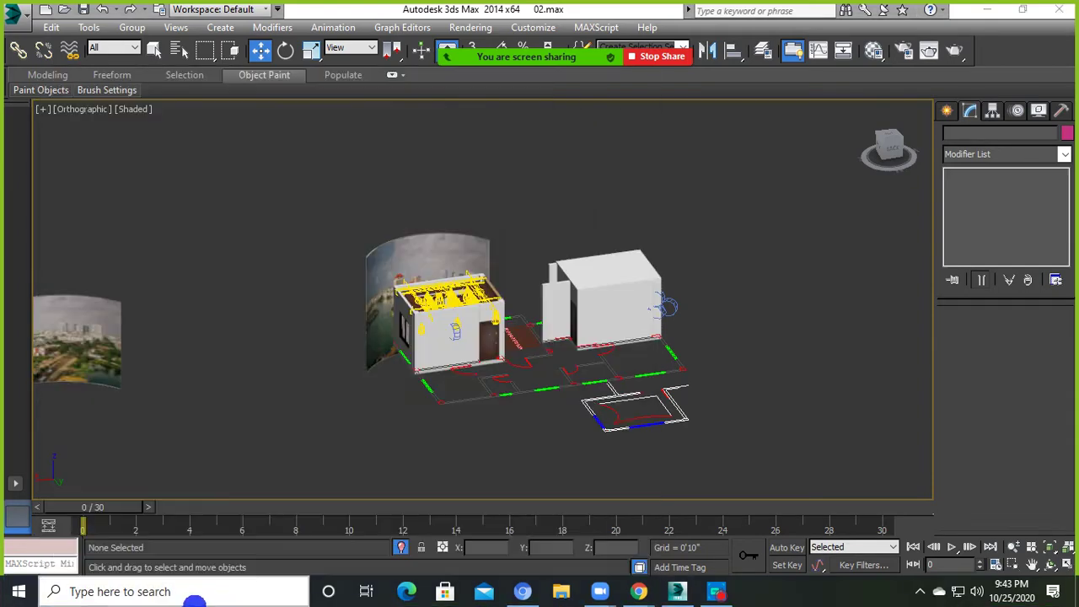
pyautogui.click(197, 599)
pyautogui.write('ch')
# - Launch Google Chrome maximized, view the Google account page, then minimize it
pyautogui.click(229, 137)
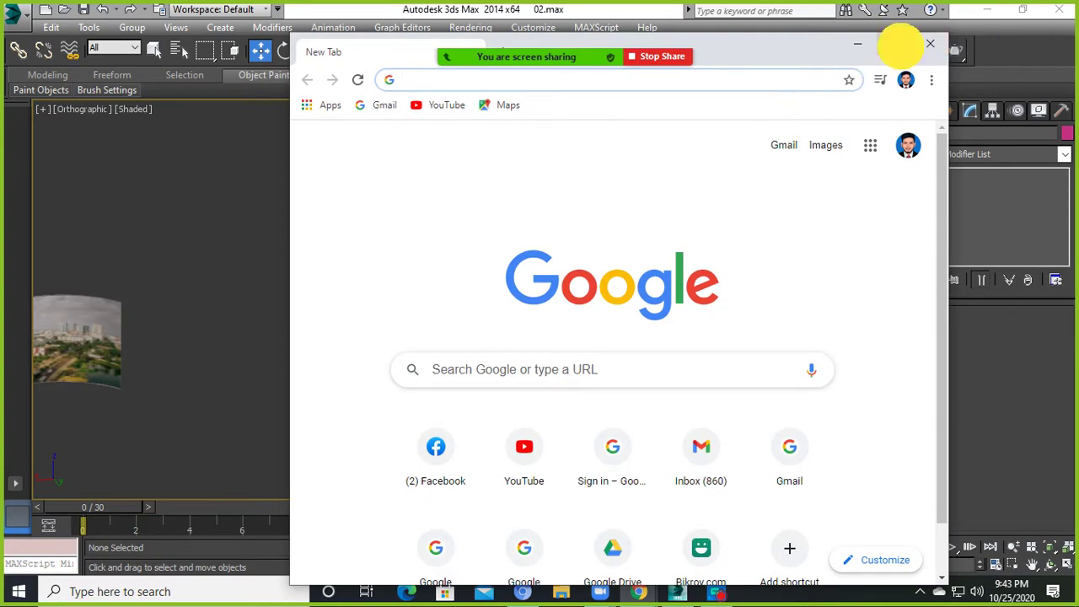
pyautogui.click(894, 43)
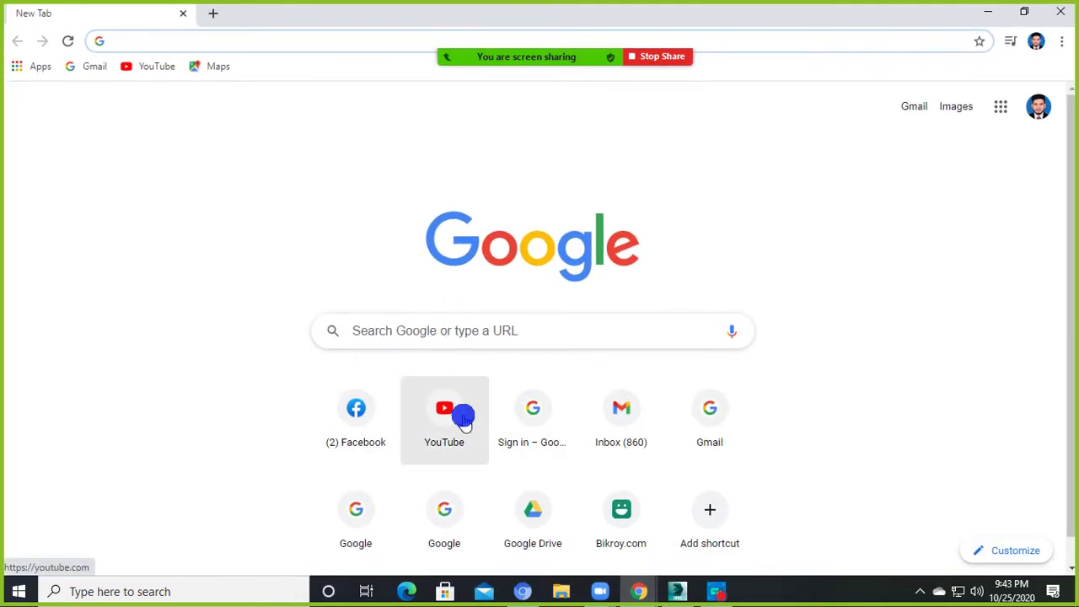
pyautogui.click(536, 415)
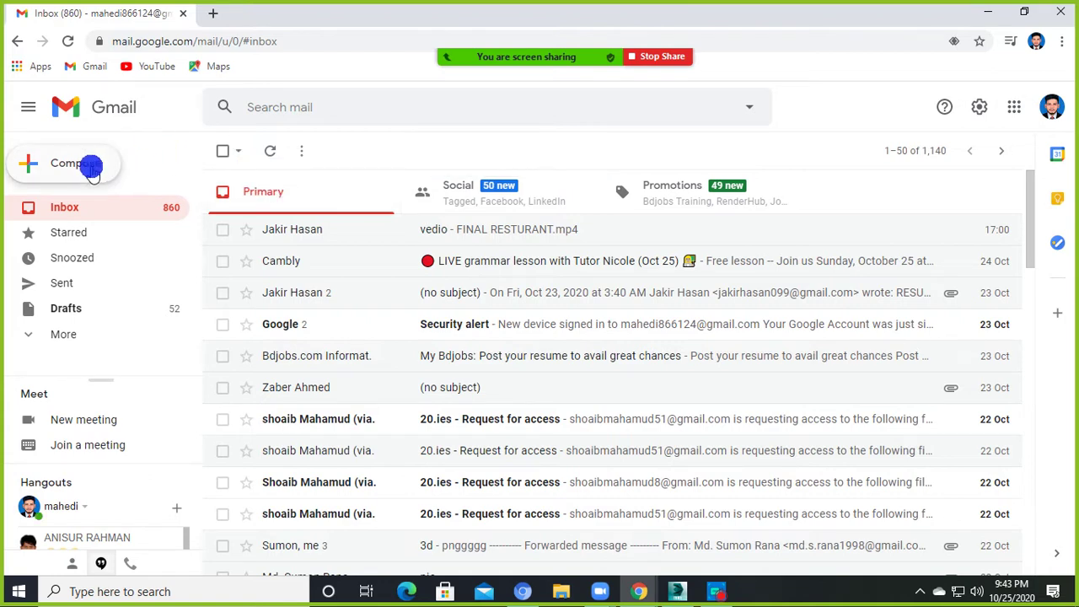
pyautogui.click(992, 10)
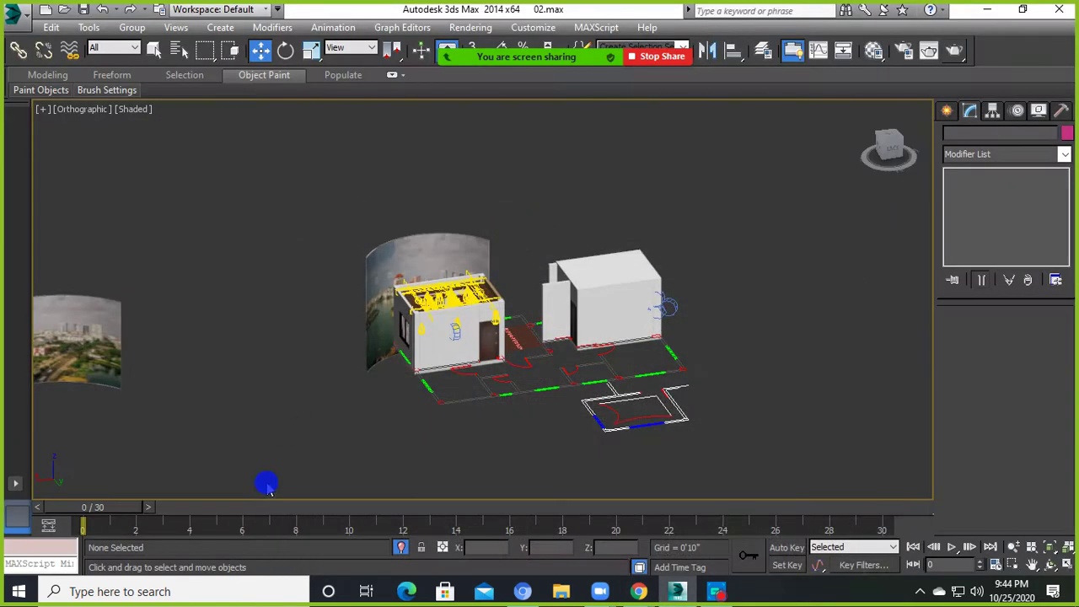
# - Open a new Chrome window via a 'ch' Windows search, maximize it, and focus the address bar
pyautogui.click(271, 581)
pyautogui.write('ch')
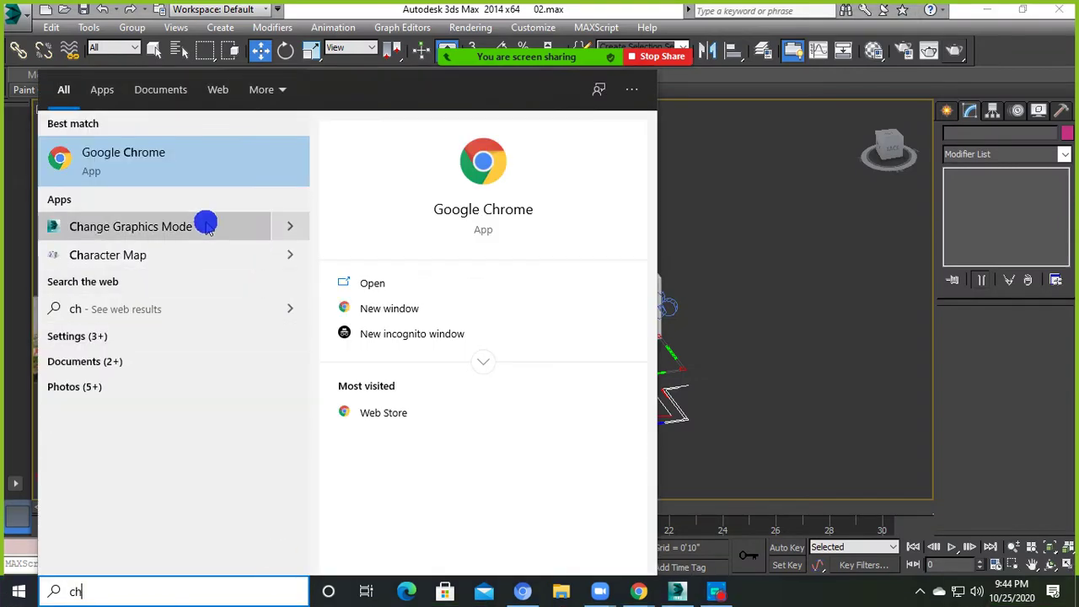
pyautogui.click(185, 150)
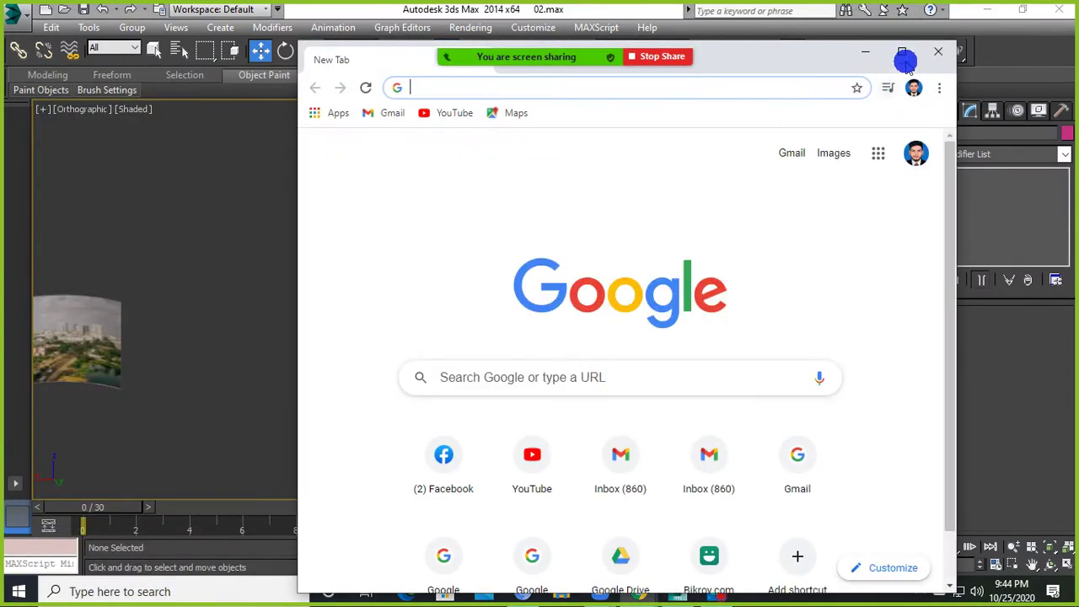
pyautogui.click(901, 52)
pyautogui.click(382, 47)
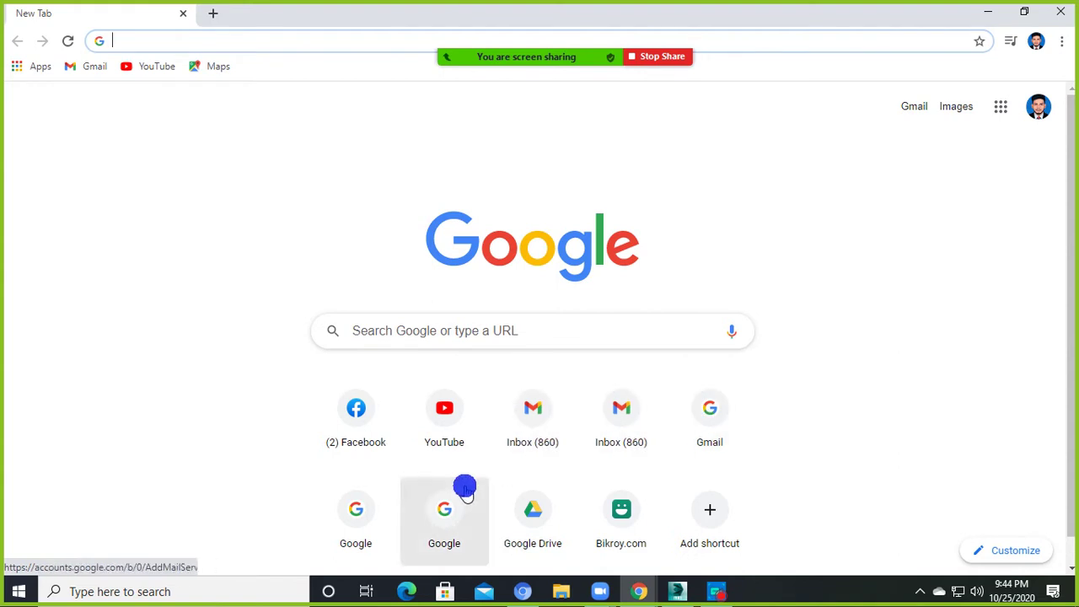
# - Search Google for '3d arcive' from the Google shortcut page
pyautogui.click(369, 510)
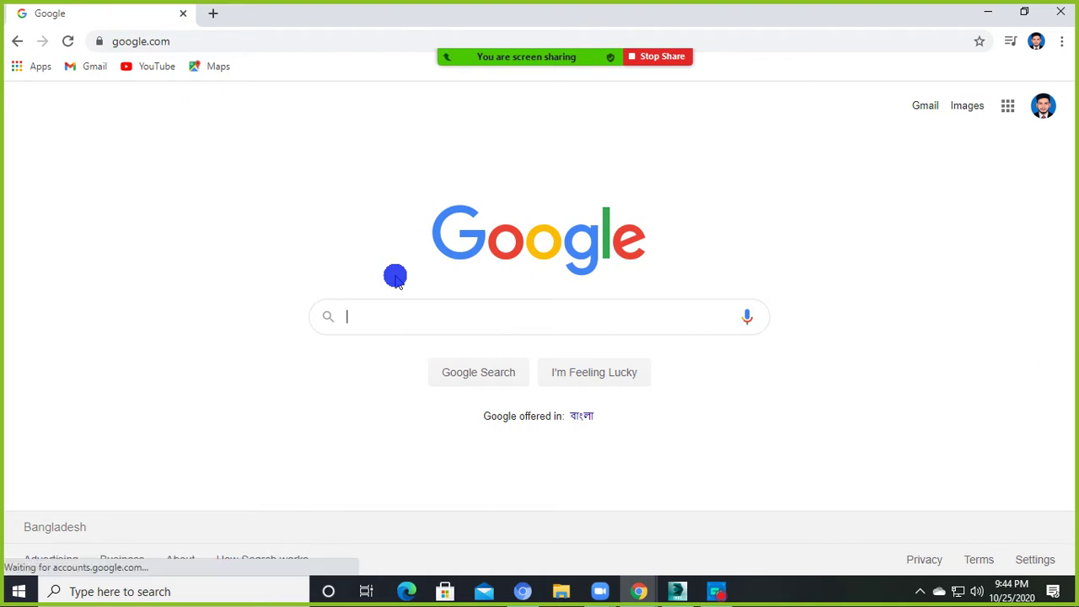
pyautogui.click(364, 316)
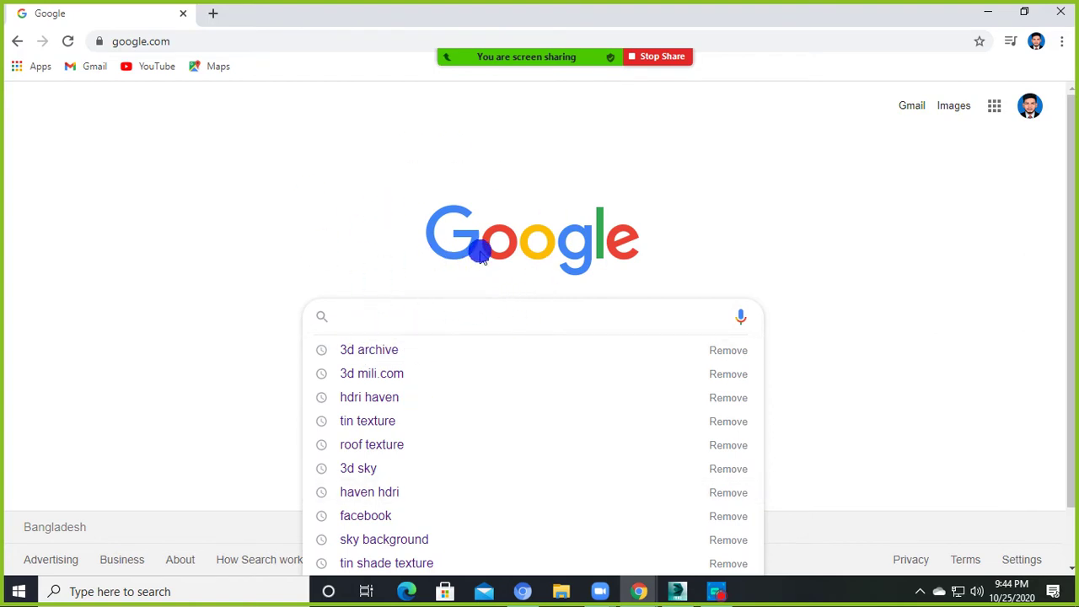
pyautogui.click(398, 316)
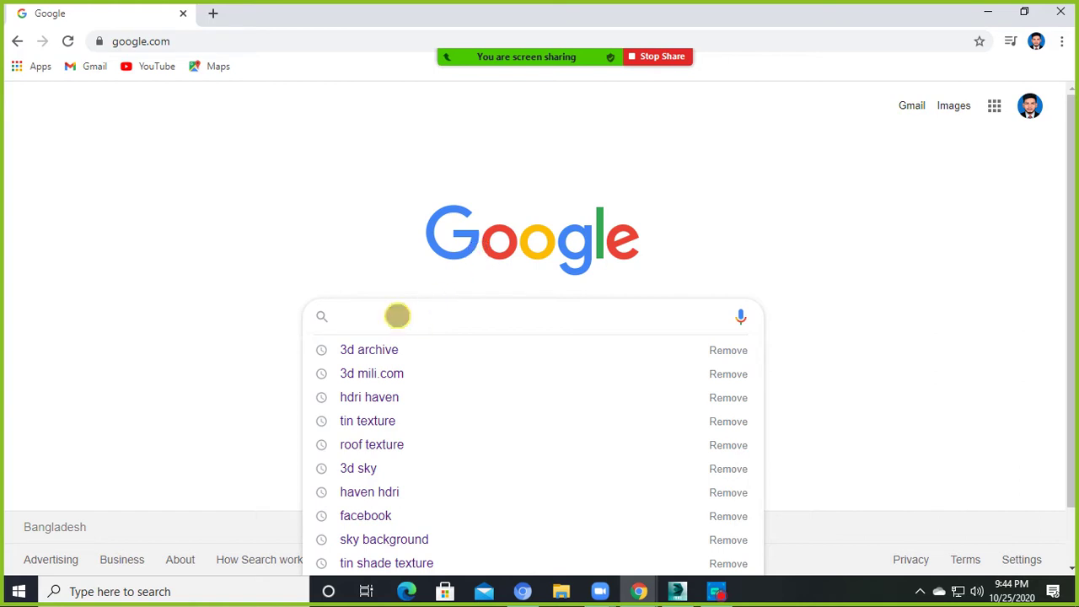
pyautogui.write('3d arc')
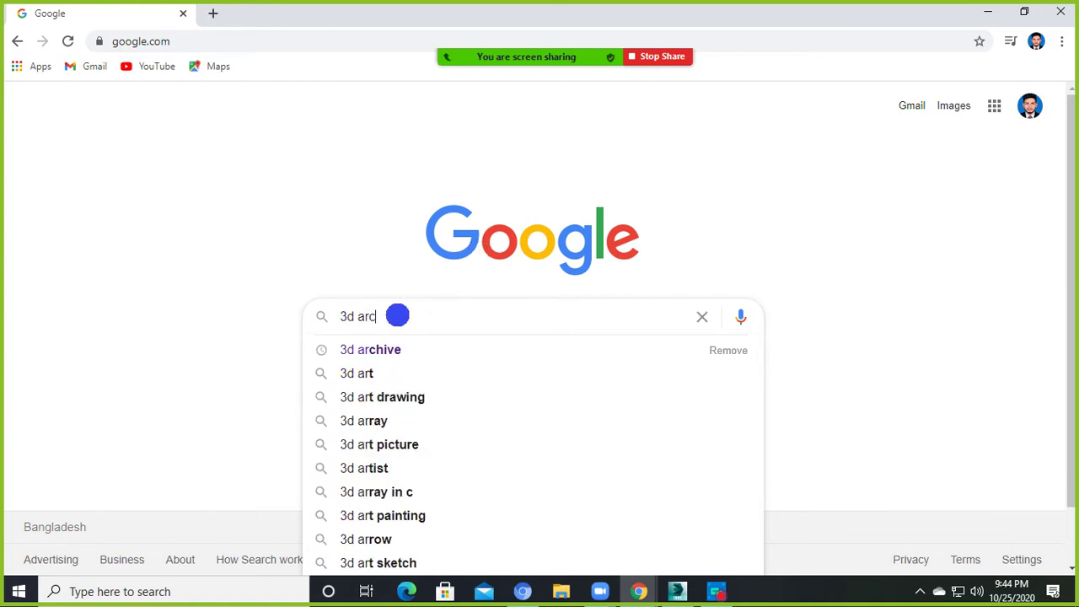
pyautogui.write('ive')
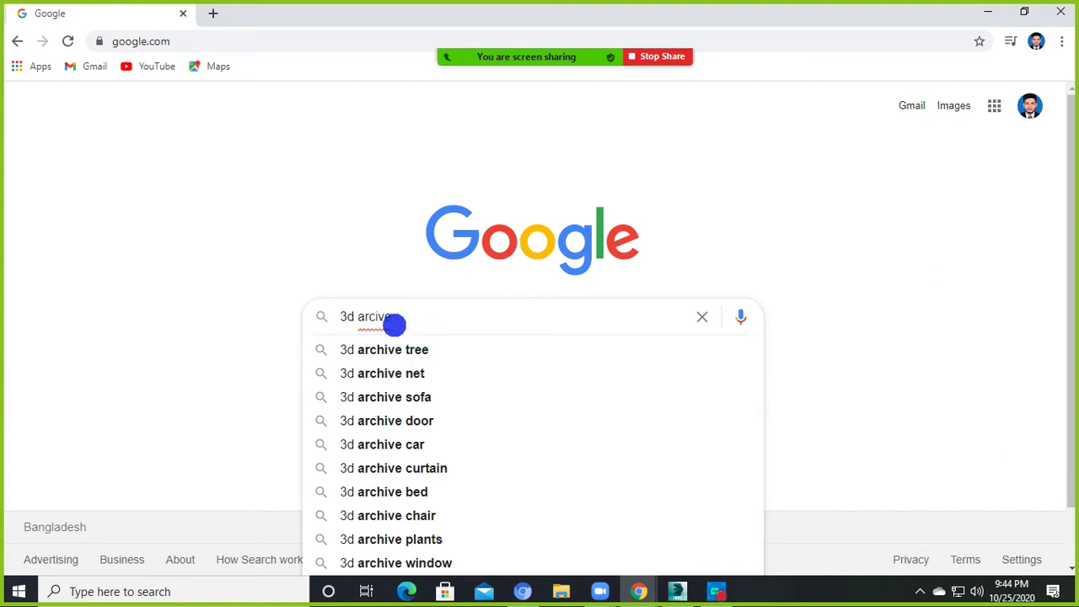
pyautogui.press('Return')
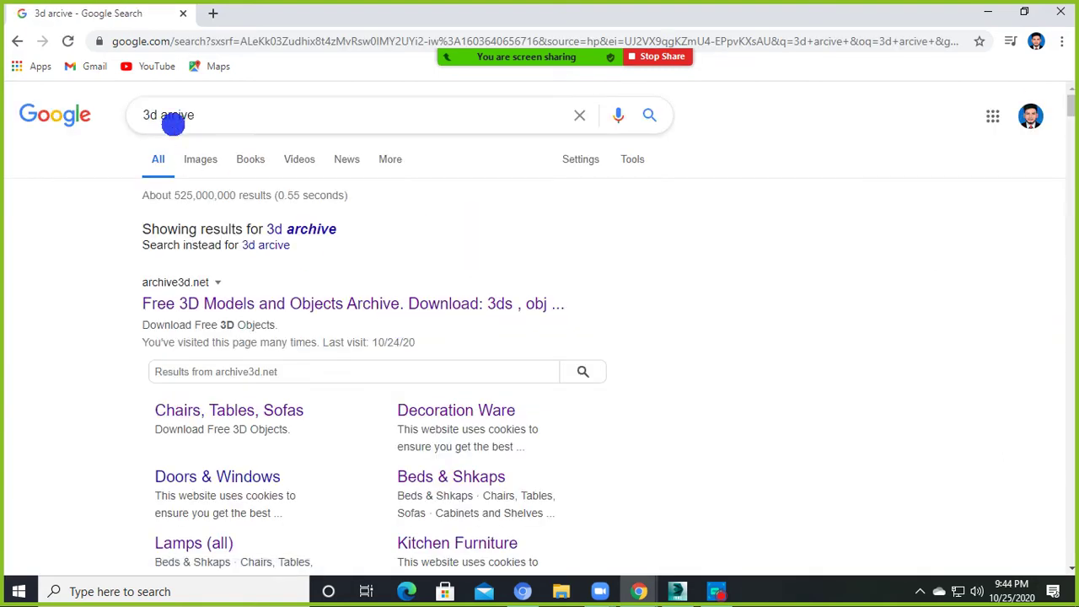
# - Open archive3d.net, go to the Kitchen category, and close the full-page ad
pyautogui.click(238, 303)
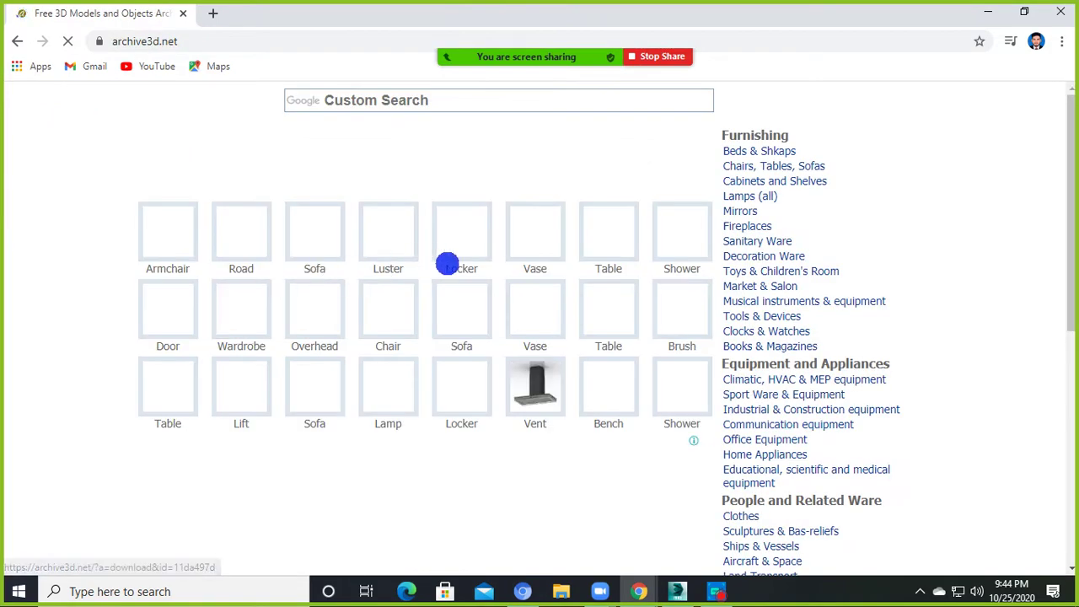
pyautogui.scroll(-2, 447, 270)
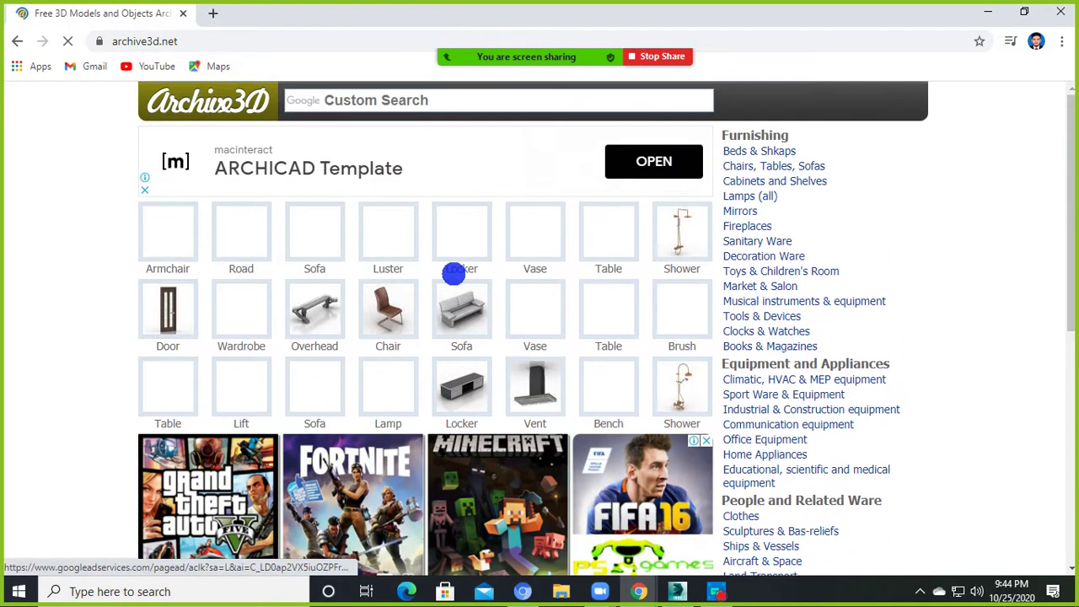
pyautogui.scroll(-4, 506, 279)
pyautogui.scroll(-5, 603, 333)
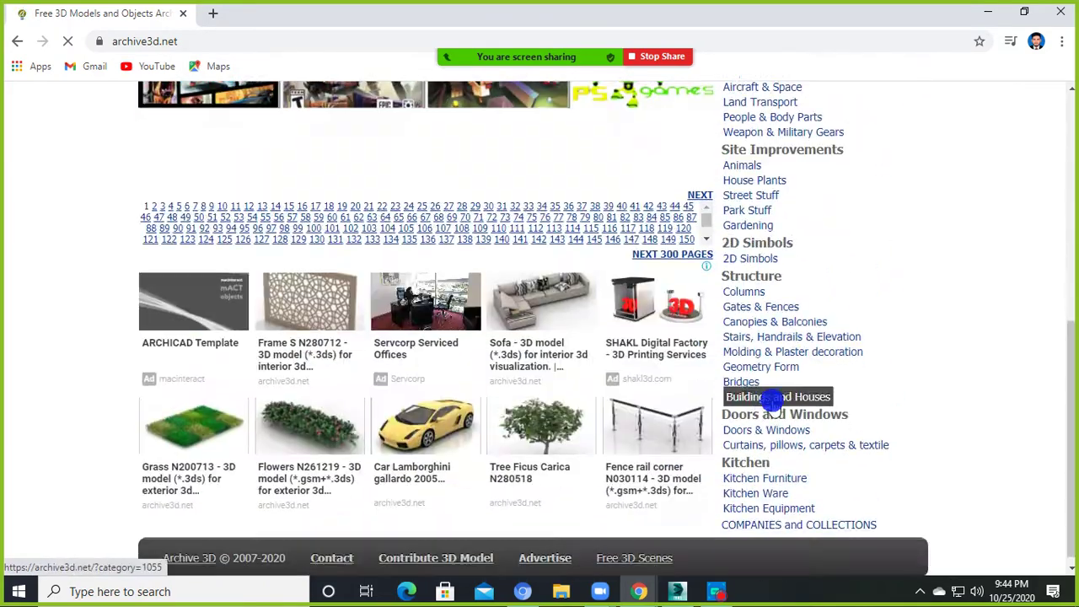
pyautogui.click(746, 464)
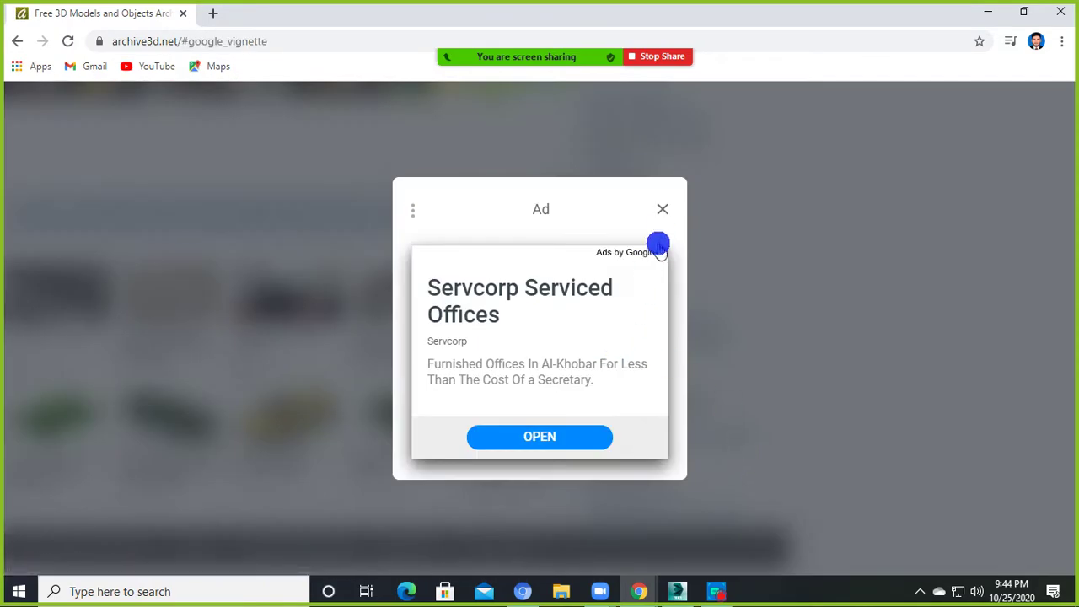
pyautogui.click(664, 210)
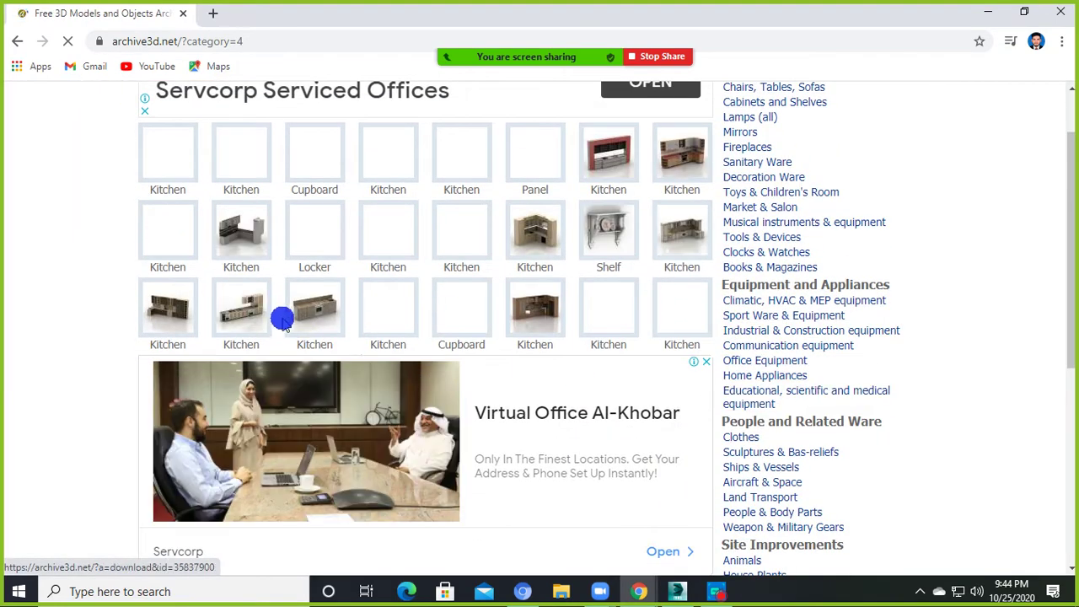
# - Preview two kitchen model pages, returning to the Kitchen listing after each
pyautogui.click(243, 229)
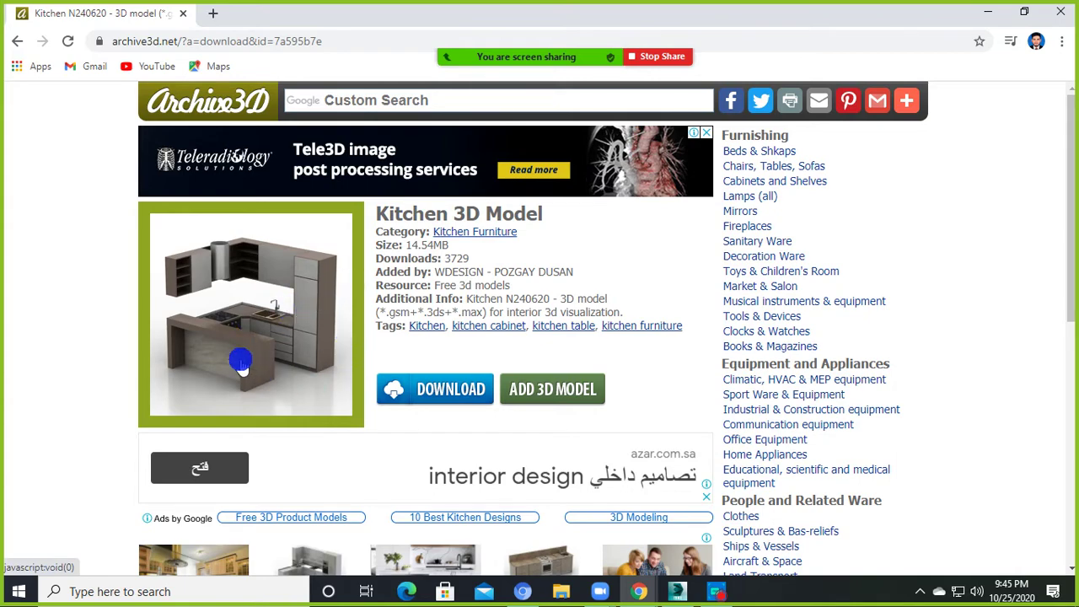
pyautogui.scroll(-1, 350, 417)
pyautogui.scroll(-2, 349, 417)
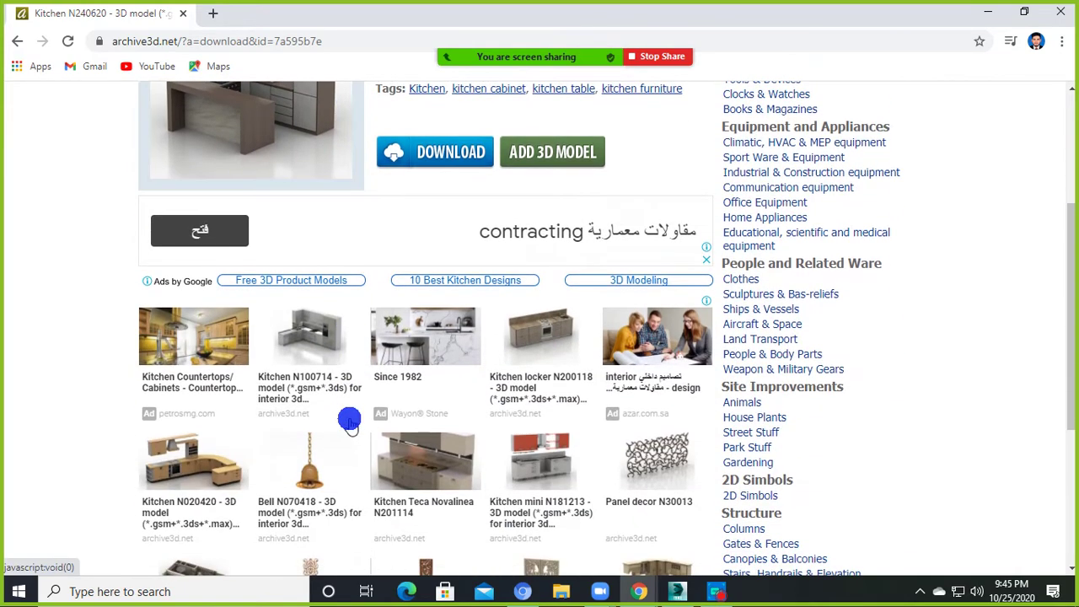
pyautogui.scroll(3, 349, 419)
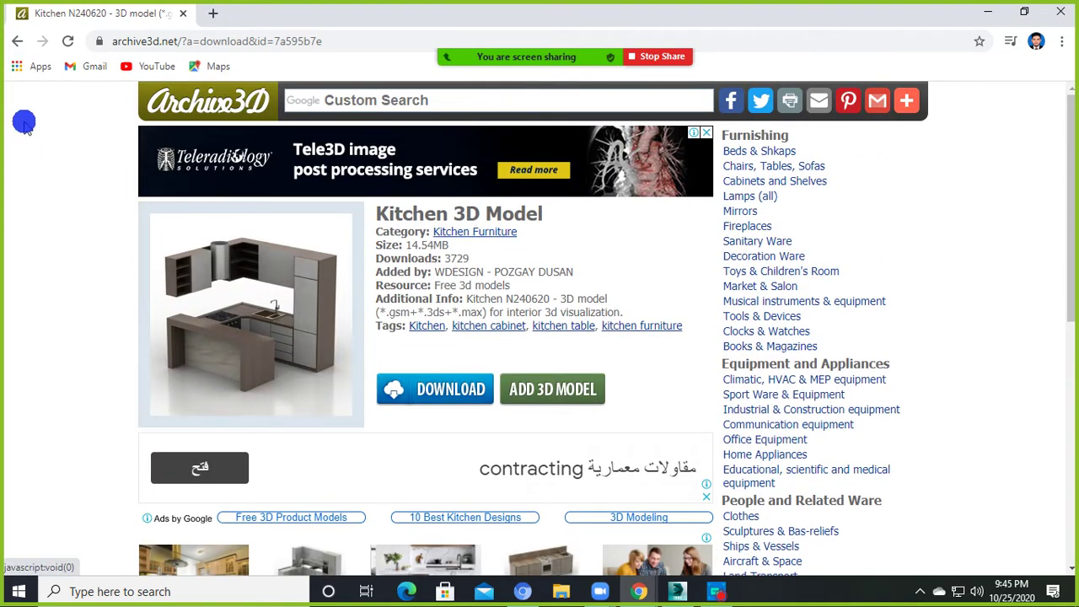
pyautogui.click(17, 42)
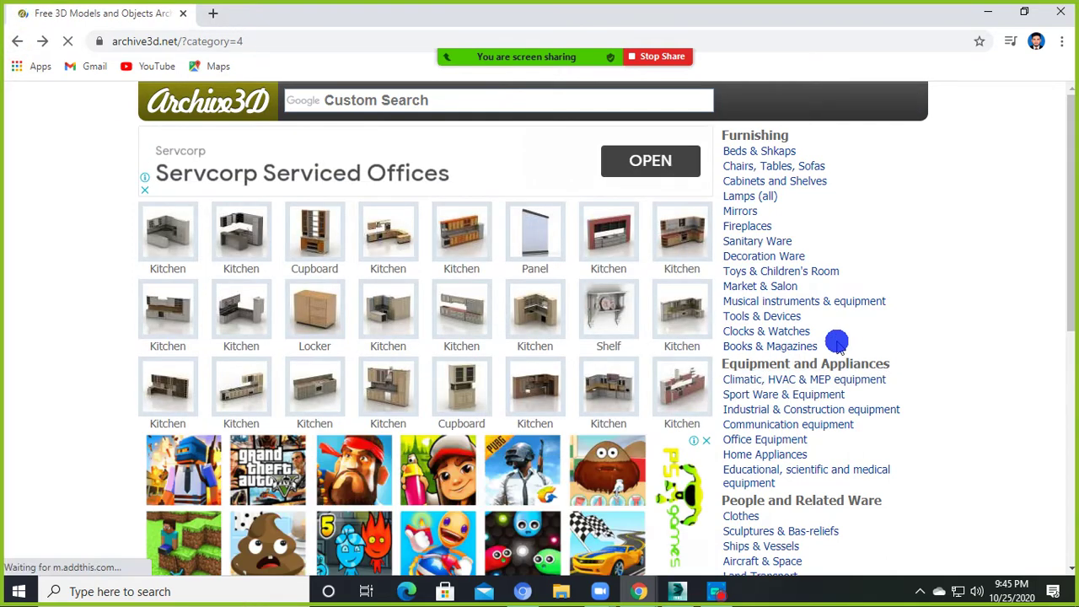
pyautogui.click(385, 385)
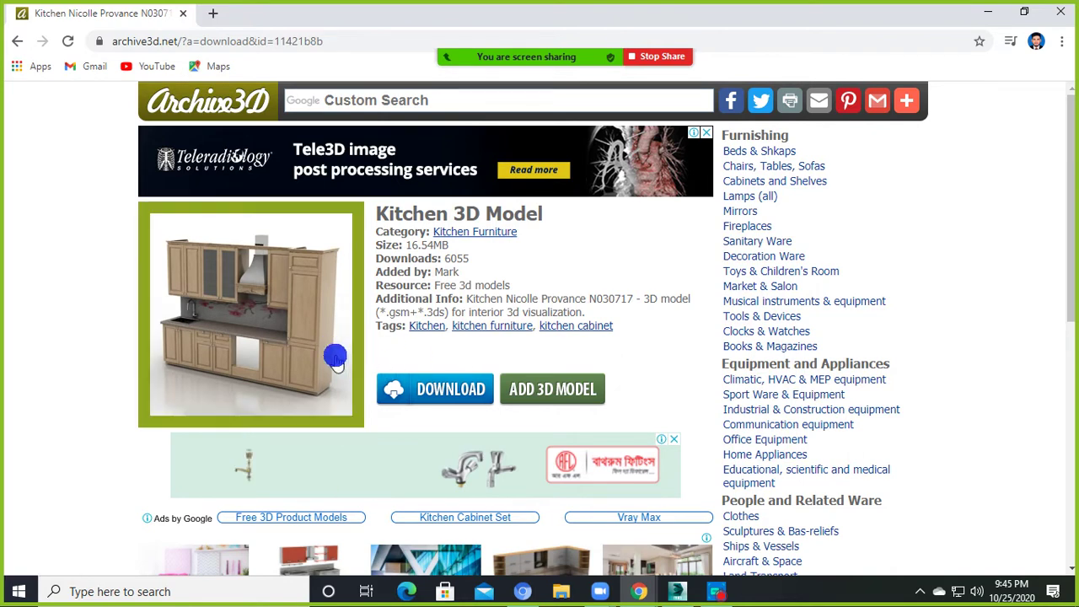
pyautogui.click(16, 43)
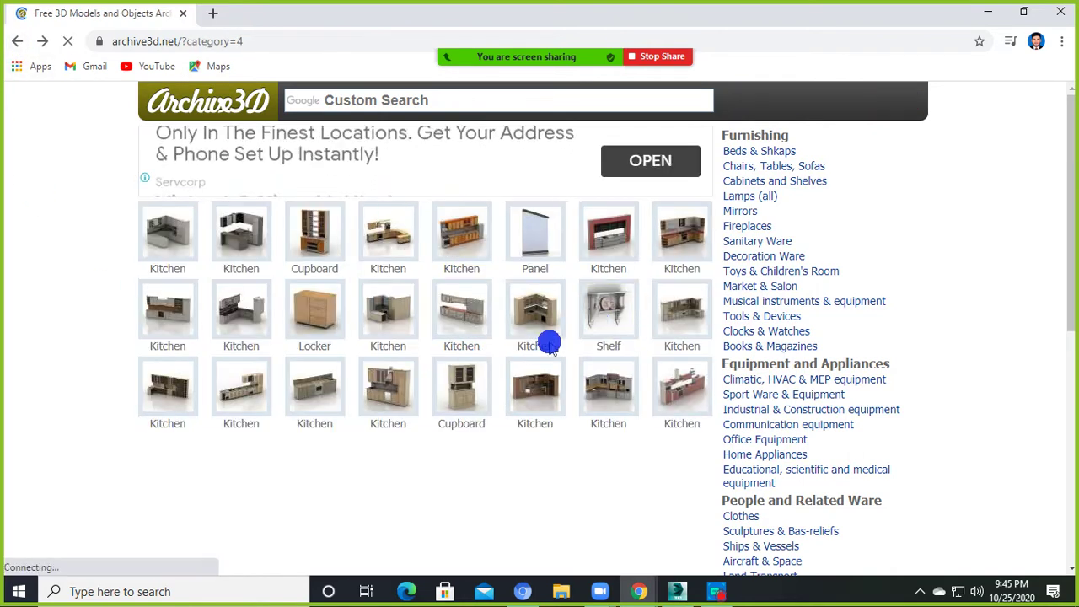
# - In a new tab, search '3d sky' and open the 3dsky.org result
pyautogui.click(210, 13)
pyautogui.click(225, 42)
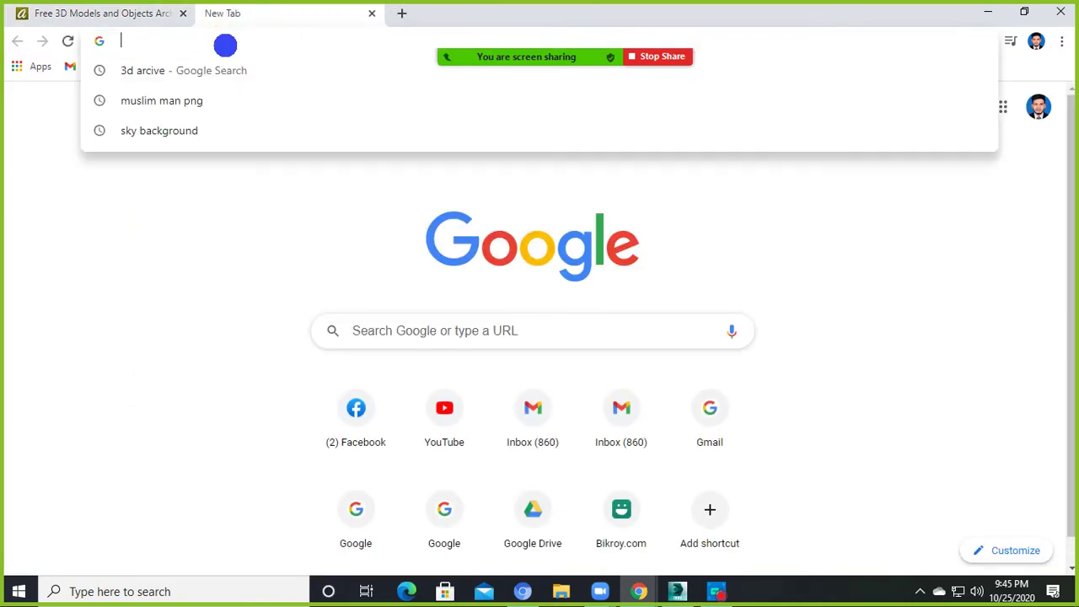
pyautogui.write('3d s')
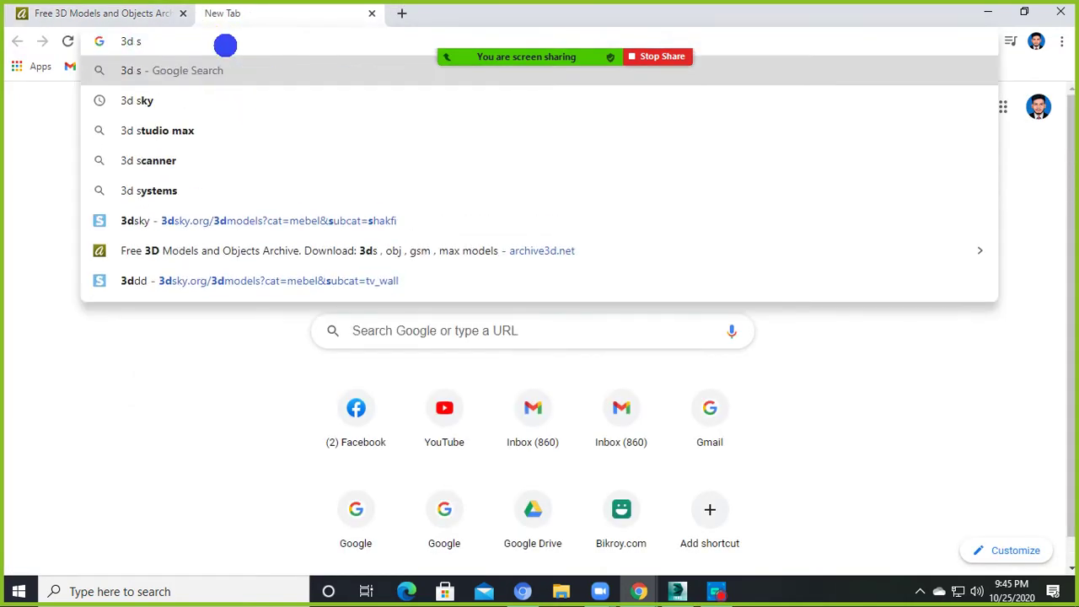
pyautogui.write('ky')
pyautogui.press('Return')
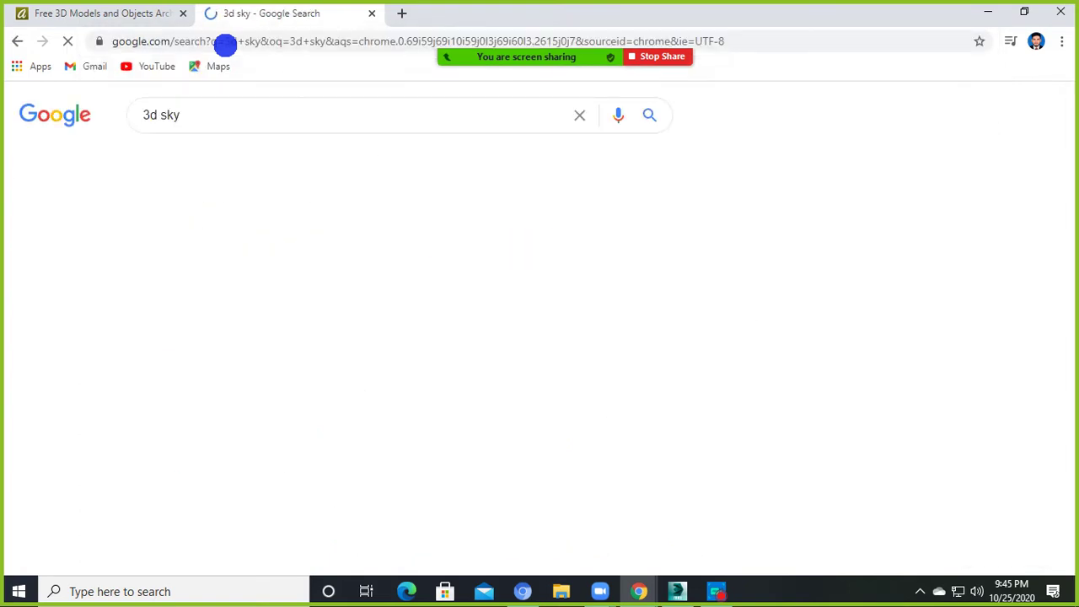
pyautogui.click(212, 248)
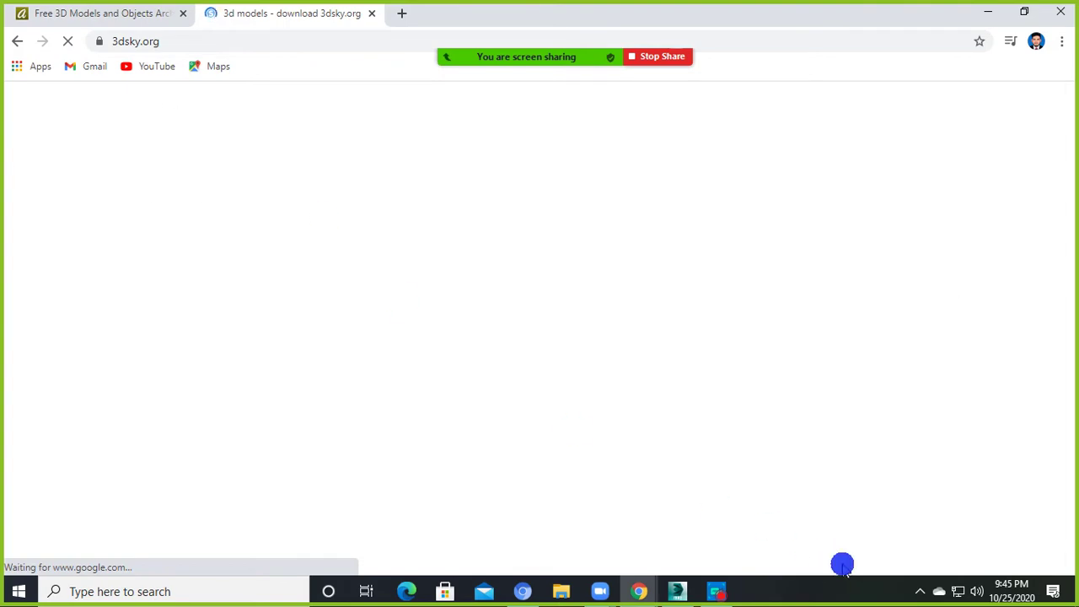
# - Browse the 3dsky.org home page, briefly showing and minimizing the meeting participants window
pyautogui.scroll(-1, 342, 262)
pyautogui.scroll(-2, 347, 279)
pyautogui.scroll(3, 348, 279)
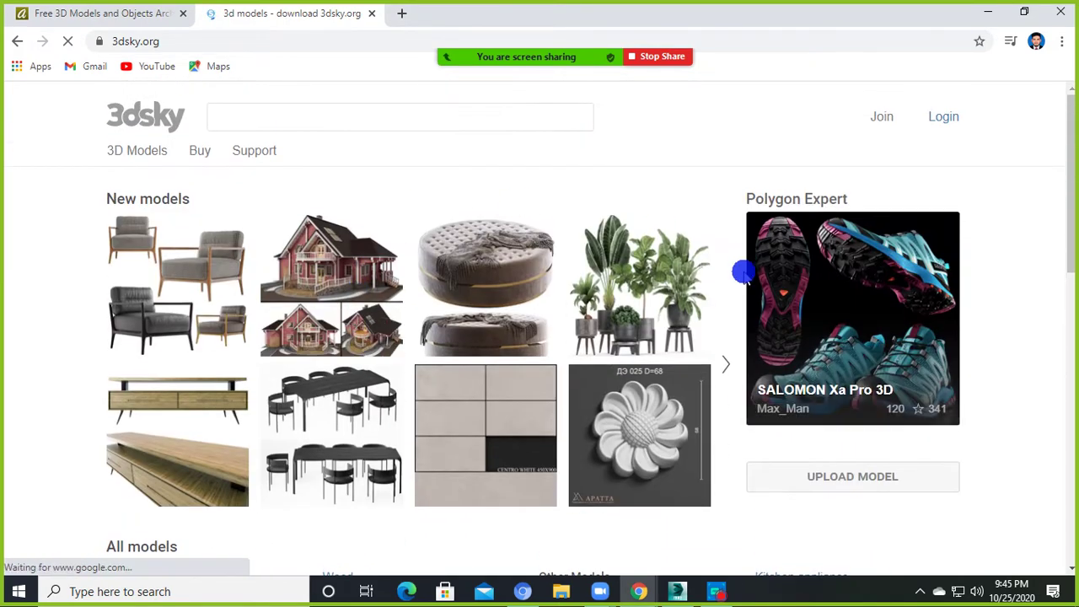
pyautogui.scroll(-3, 499, 313)
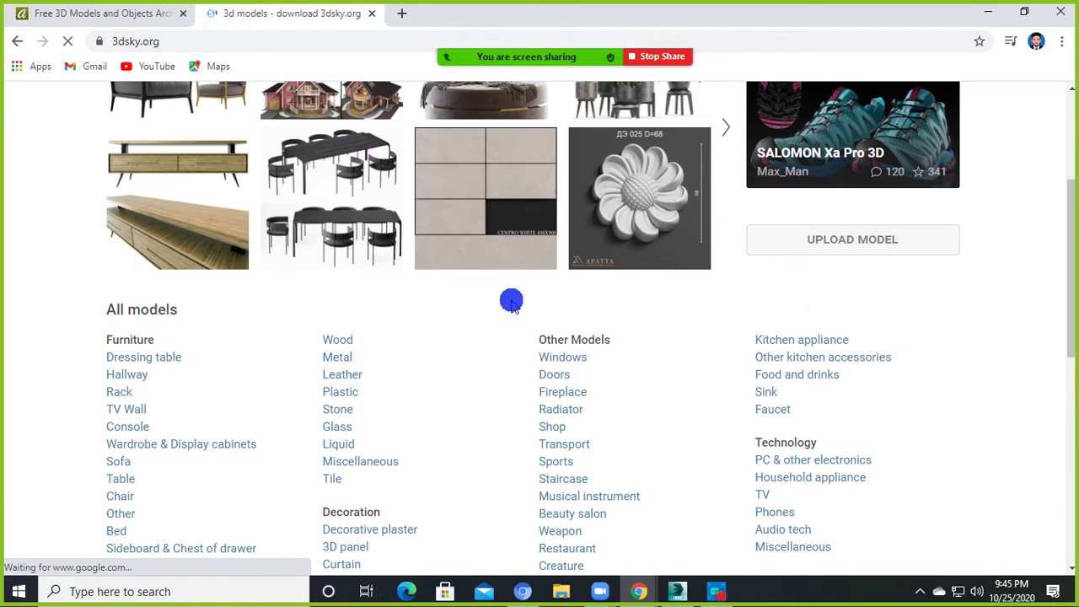
pyautogui.scroll(3, 512, 302)
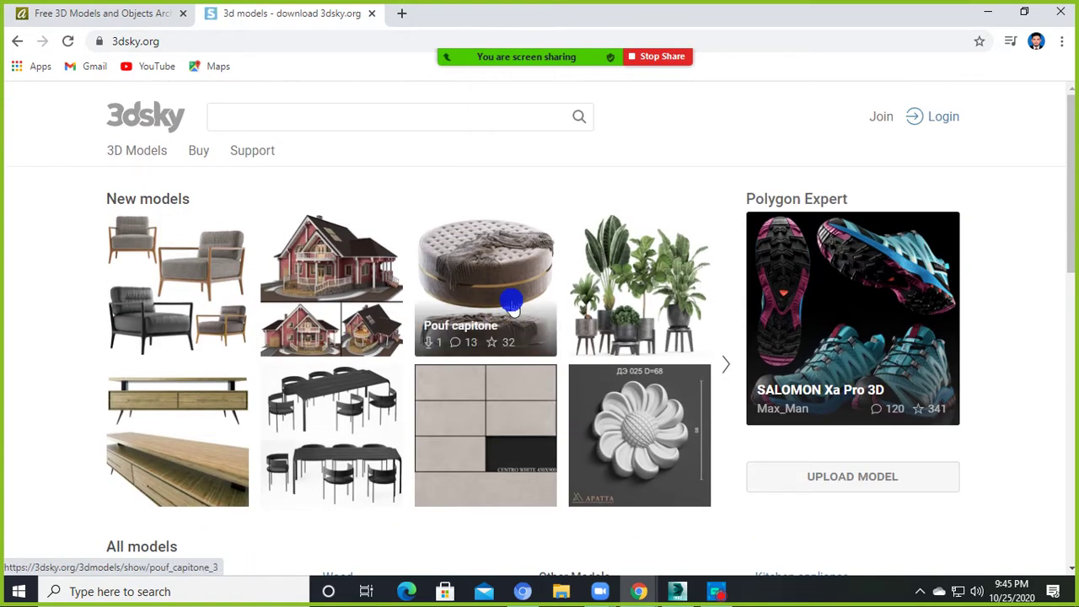
pyautogui.click(499, 26)
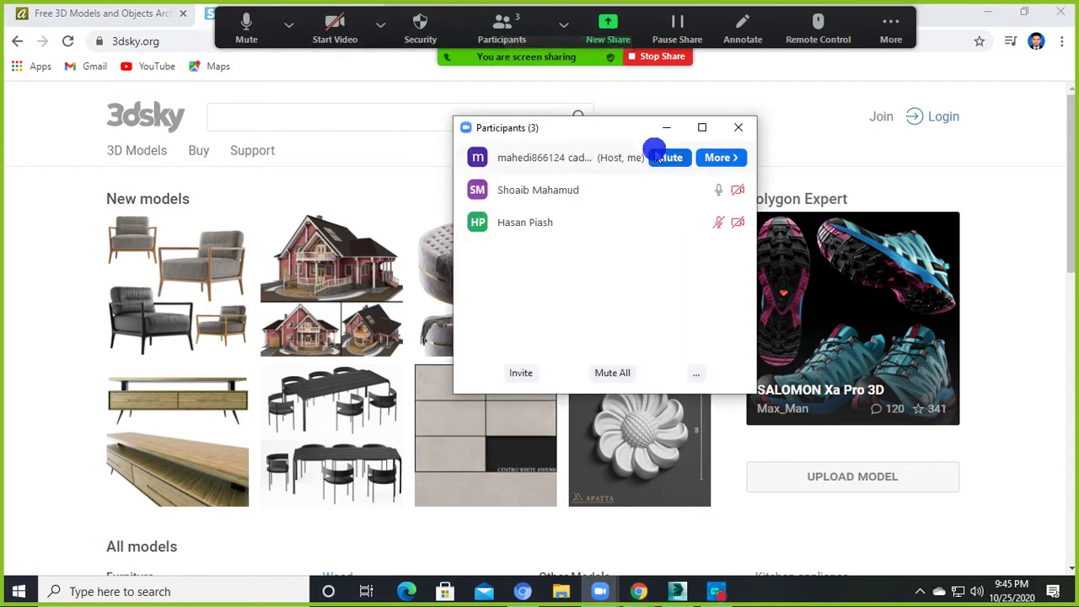
pyautogui.click(674, 126)
pyautogui.scroll(-4, 382, 358)
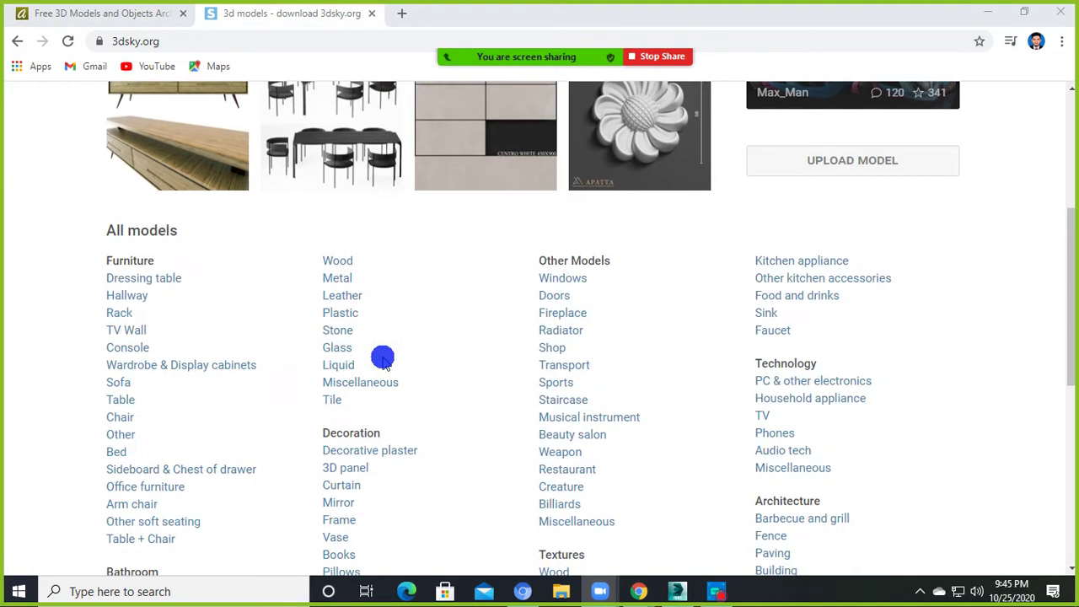
pyautogui.scroll(4, 382, 358)
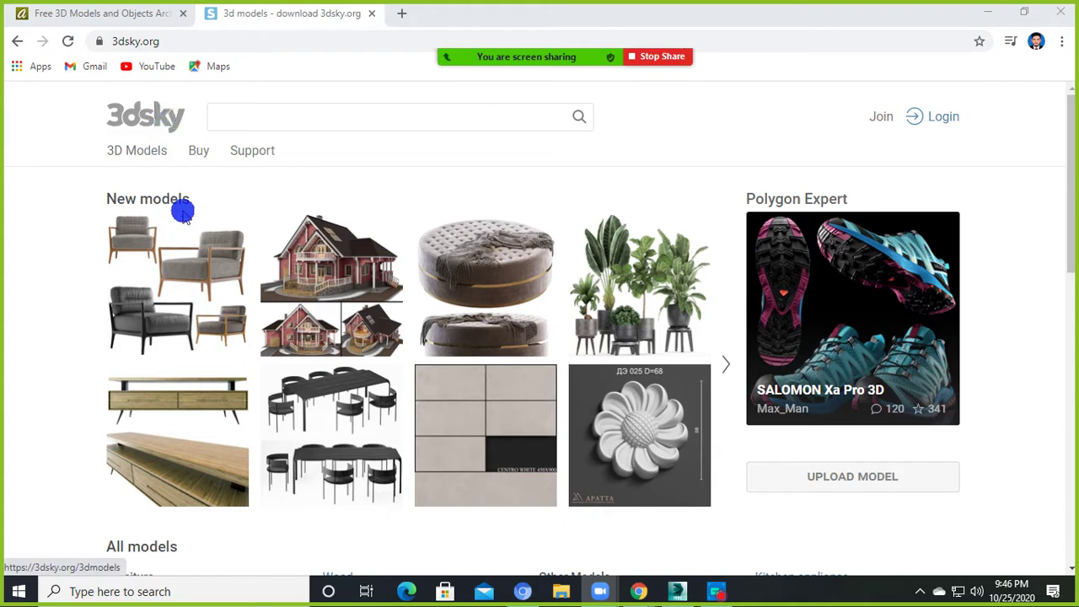
pyautogui.scroll(-4, 181, 211)
pyautogui.scroll(4, 338, 127)
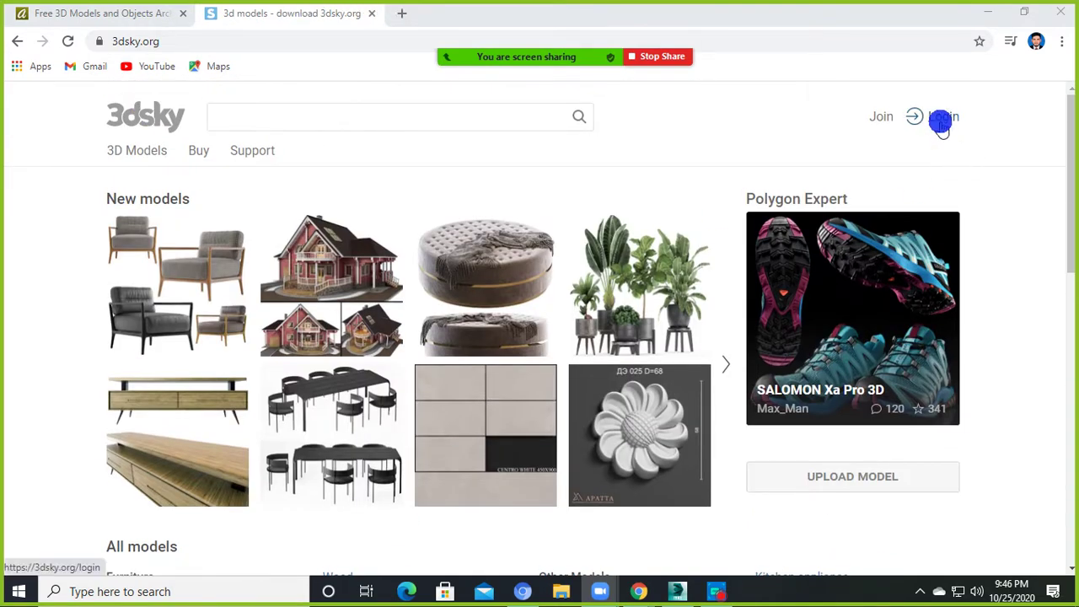
pyautogui.click(886, 118)
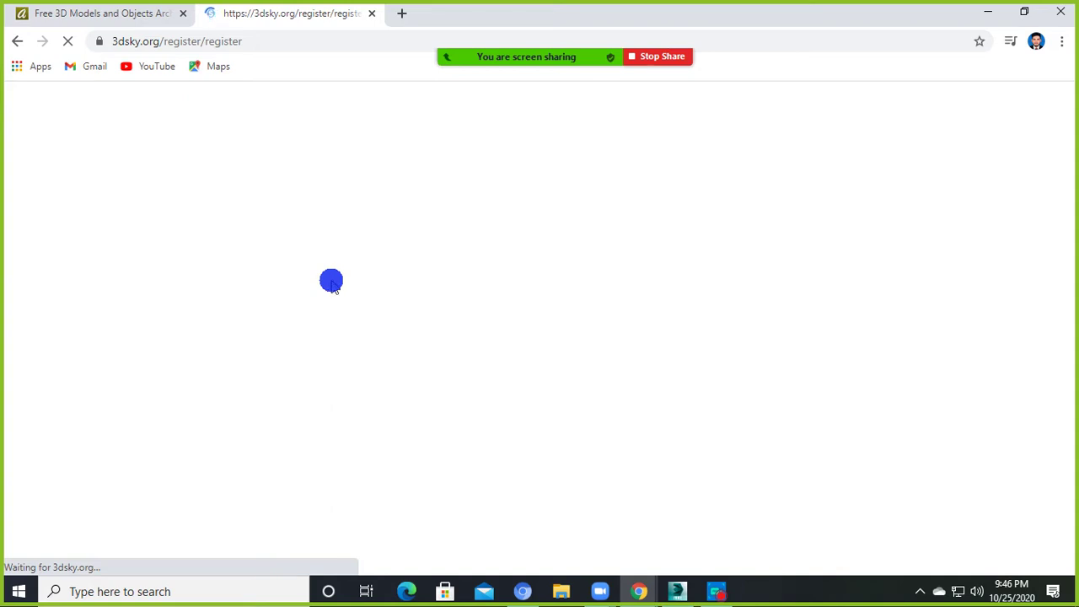
pyautogui.click(91, 12)
pyautogui.click(237, 12)
pyautogui.click(157, 15)
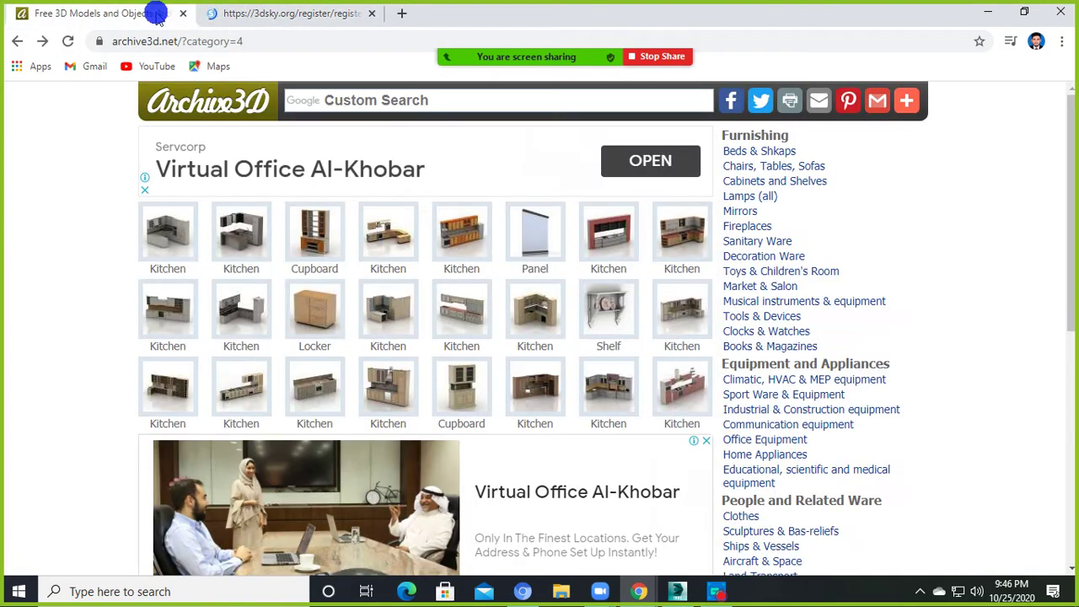
pyautogui.click(327, 16)
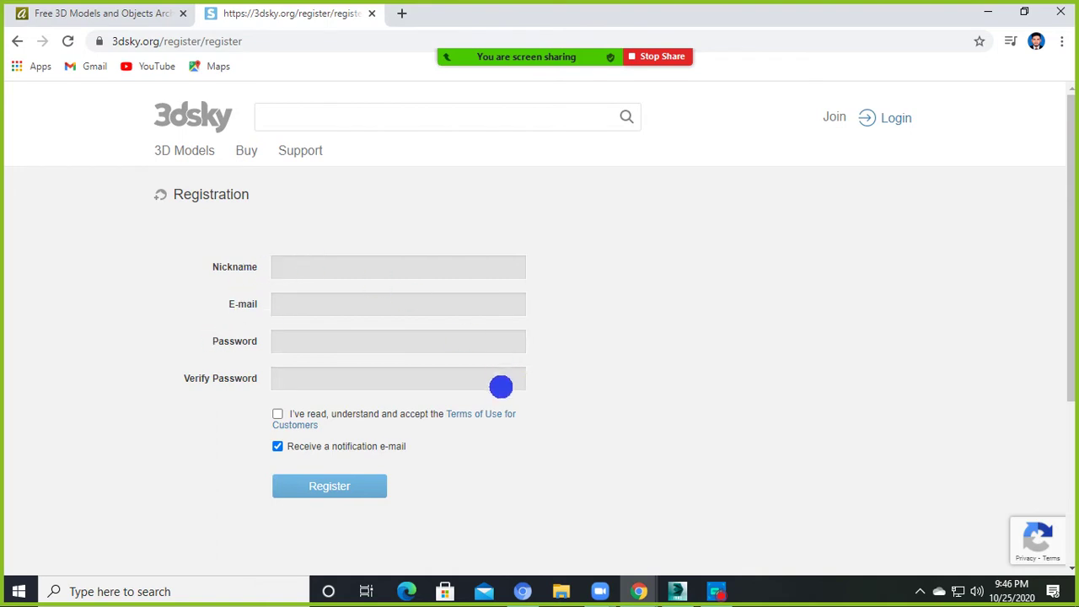
pyautogui.scroll(-3, 498, 384)
pyautogui.scroll(3, 486, 383)
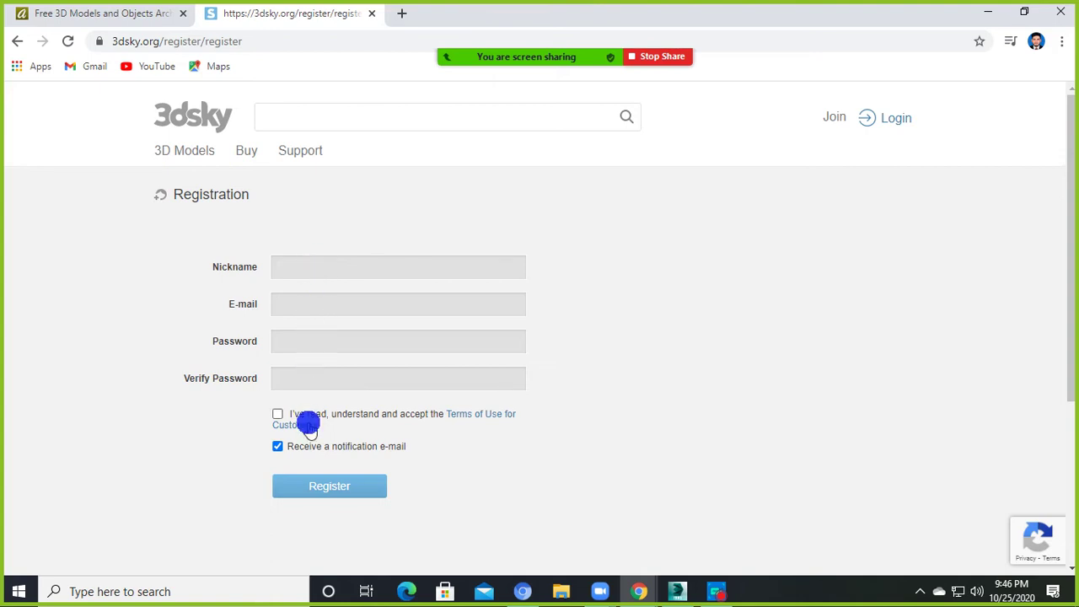
pyautogui.scroll(-1, 311, 428)
pyautogui.scroll(-1, 312, 429)
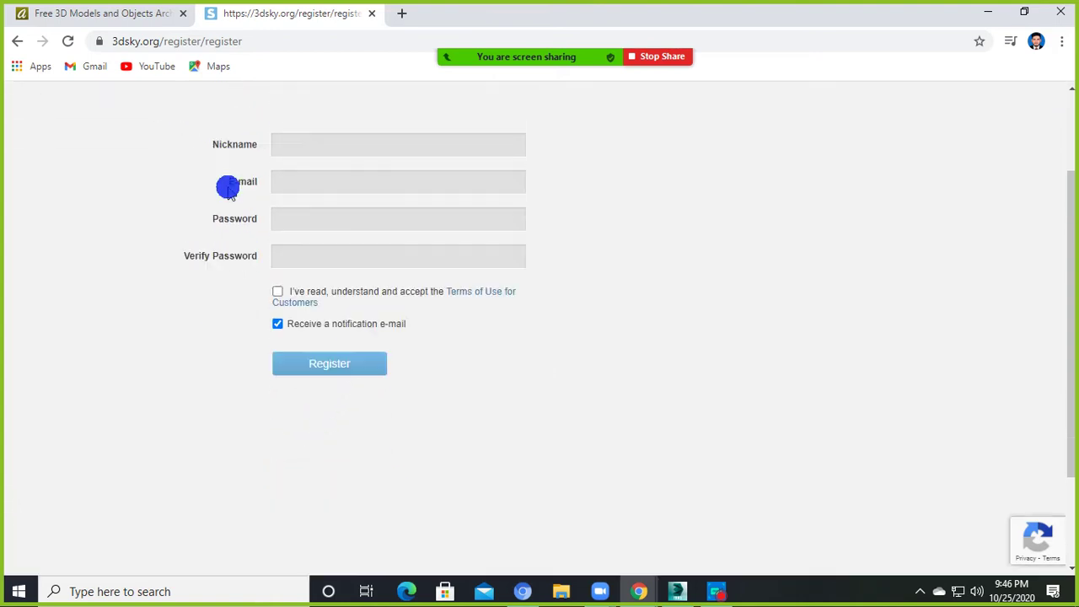
pyautogui.scroll(2, 229, 186)
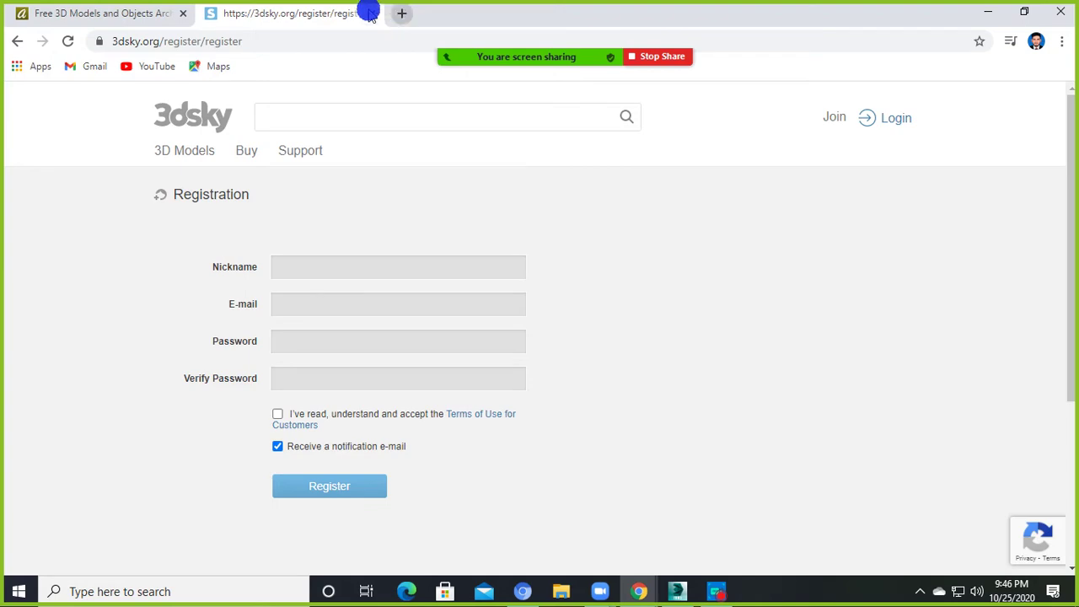
pyautogui.click(17, 40)
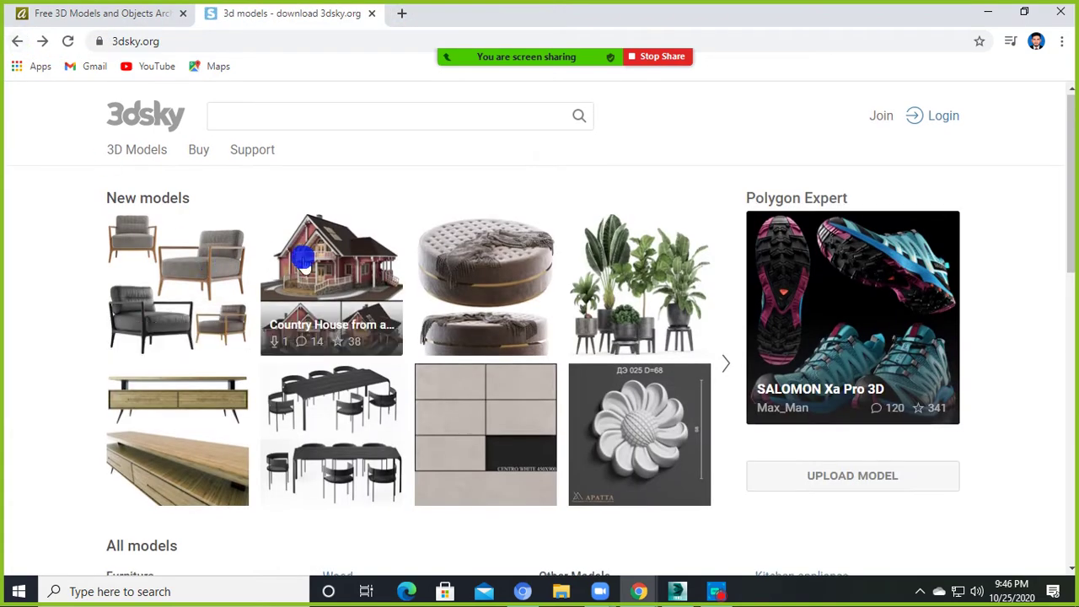
# - Scroll to All models, open Furniture > TV Wall, and dismiss the meeting notification
pyautogui.scroll(-3, 304, 261)
pyautogui.scroll(-4, 622, 281)
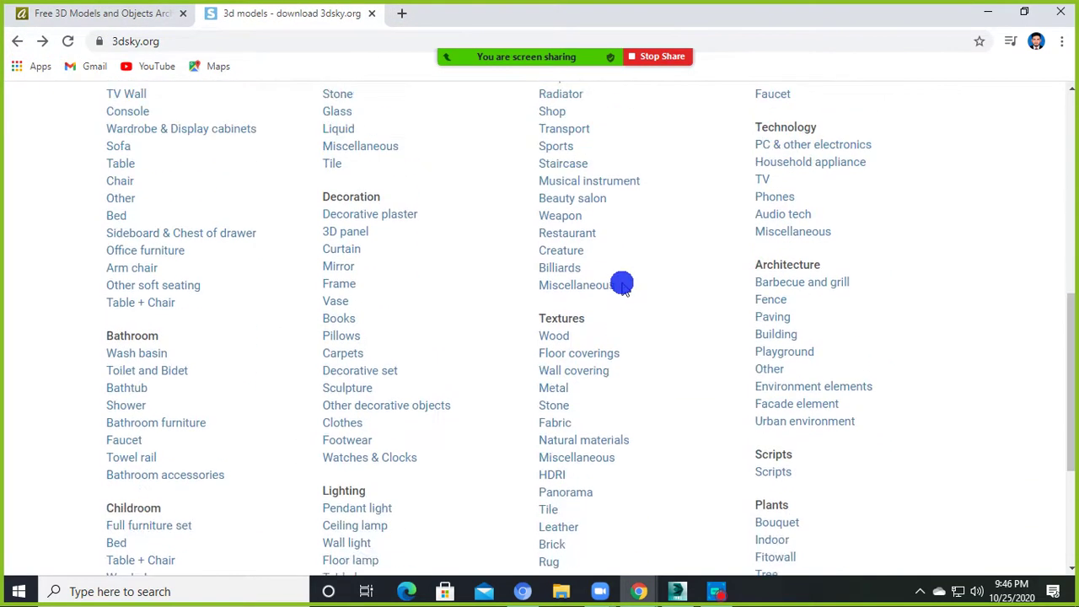
pyautogui.scroll(2, 320, 231)
pyautogui.scroll(2, 179, 240)
pyautogui.scroll(-3, 179, 240)
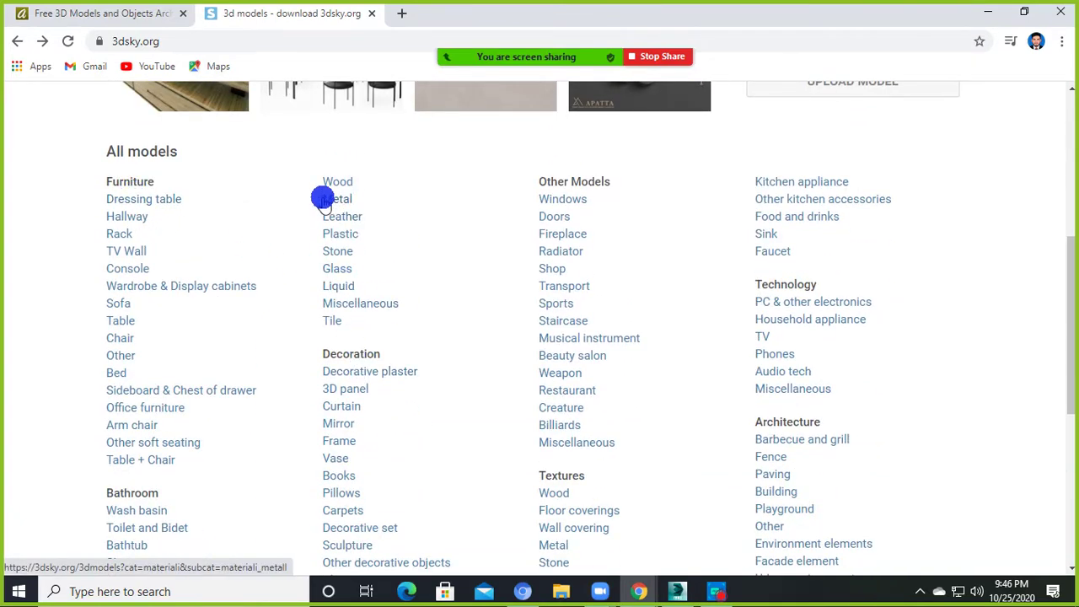
pyautogui.scroll(-1, 127, 506)
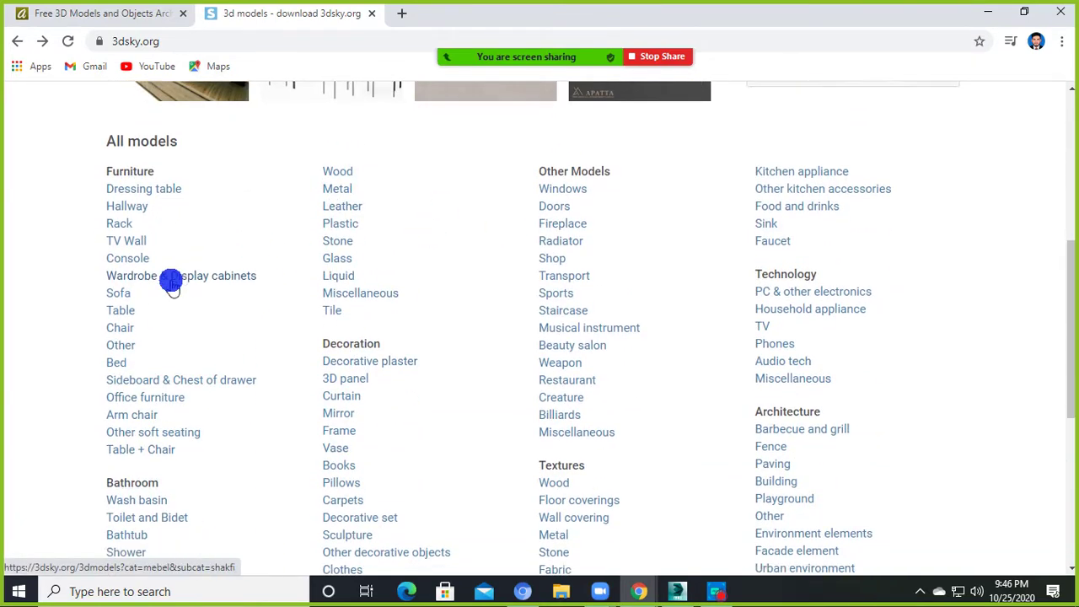
pyautogui.click(127, 173)
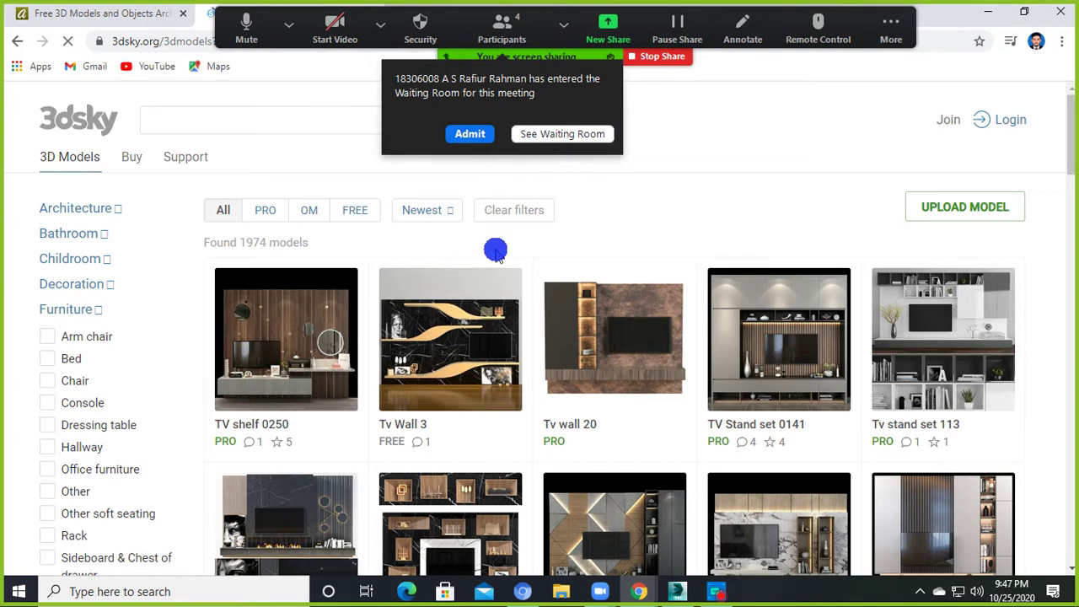
pyautogui.click(470, 135)
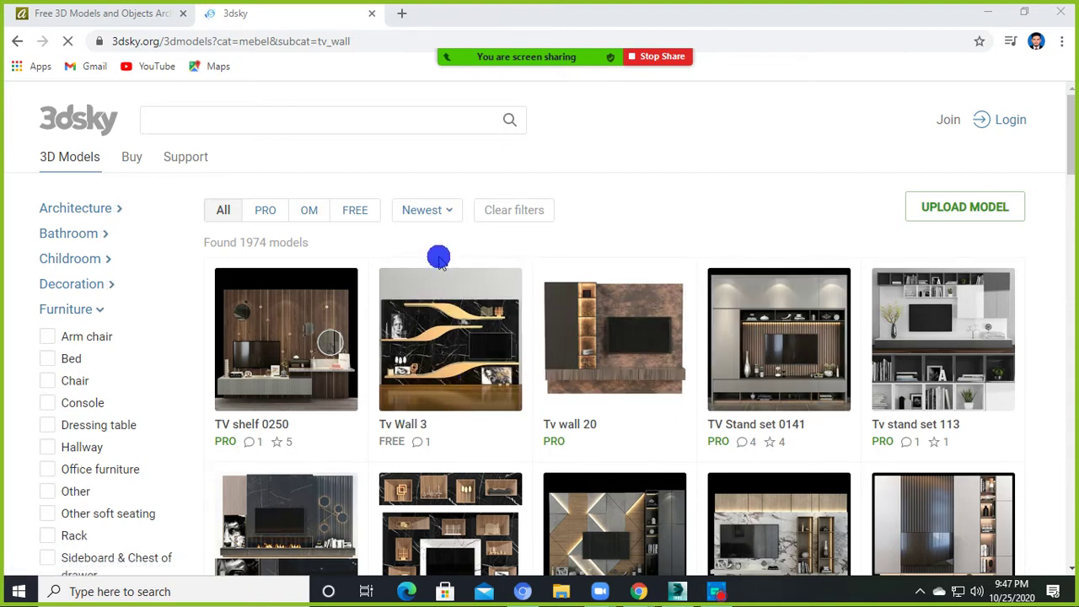
# - Filter TV Wall to free models, browse the results, and open the tv wall 1 page
pyautogui.click(359, 211)
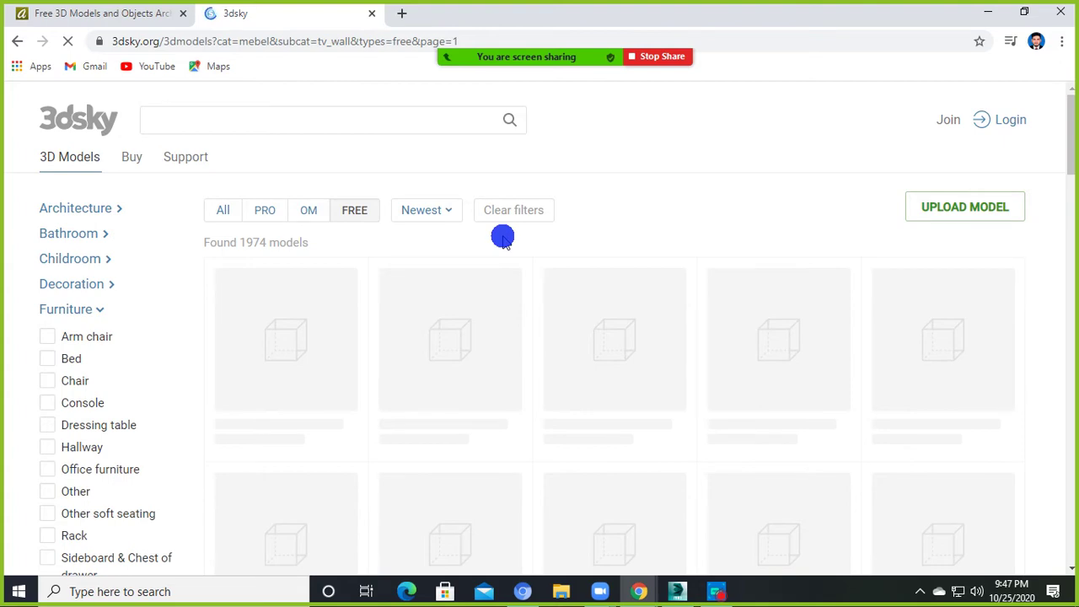
pyautogui.scroll(-2, 464, 309)
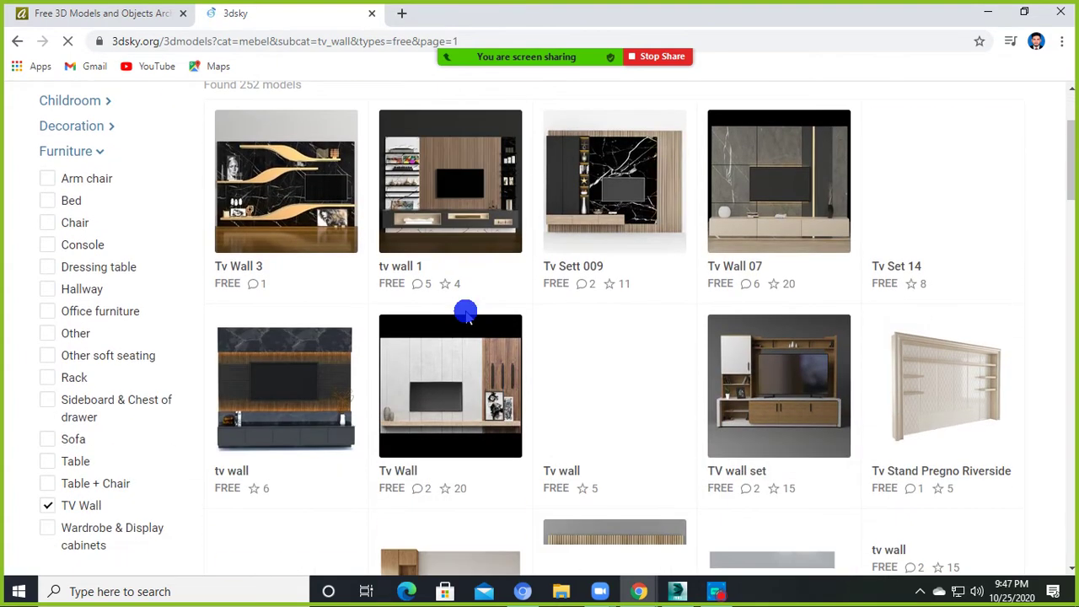
pyautogui.scroll(2, 466, 314)
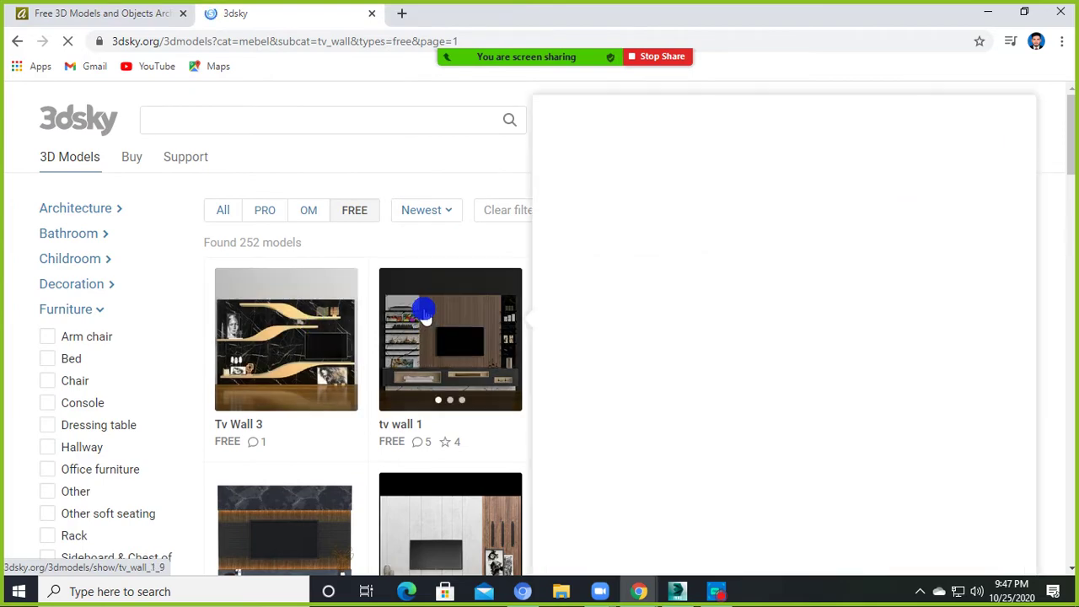
pyautogui.scroll(-3, 480, 368)
pyautogui.scroll(-5, 523, 367)
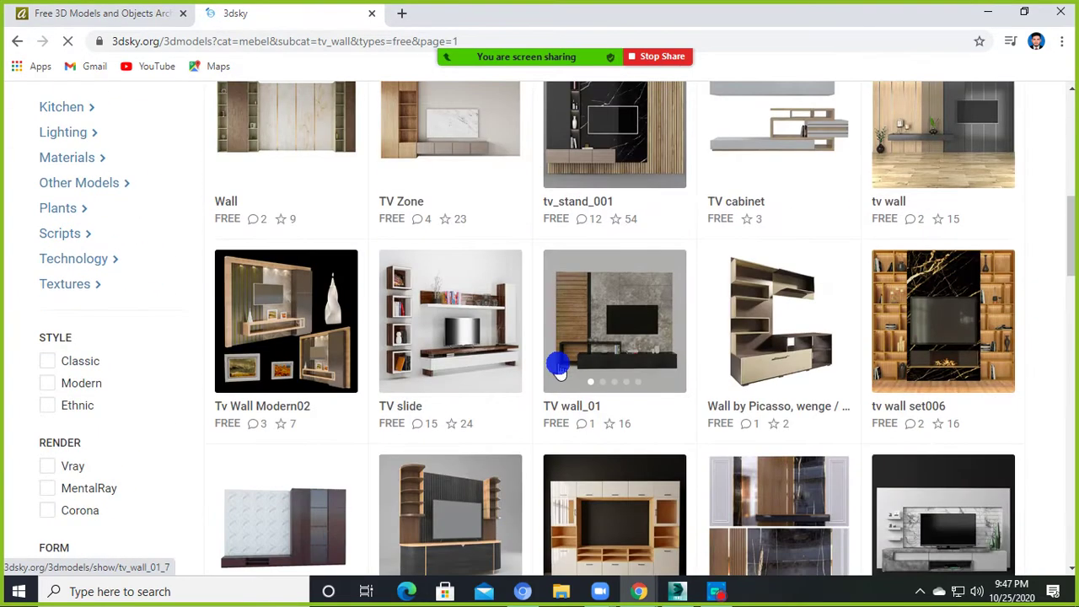
pyautogui.scroll(-2, 393, 333)
pyautogui.scroll(-2, 394, 331)
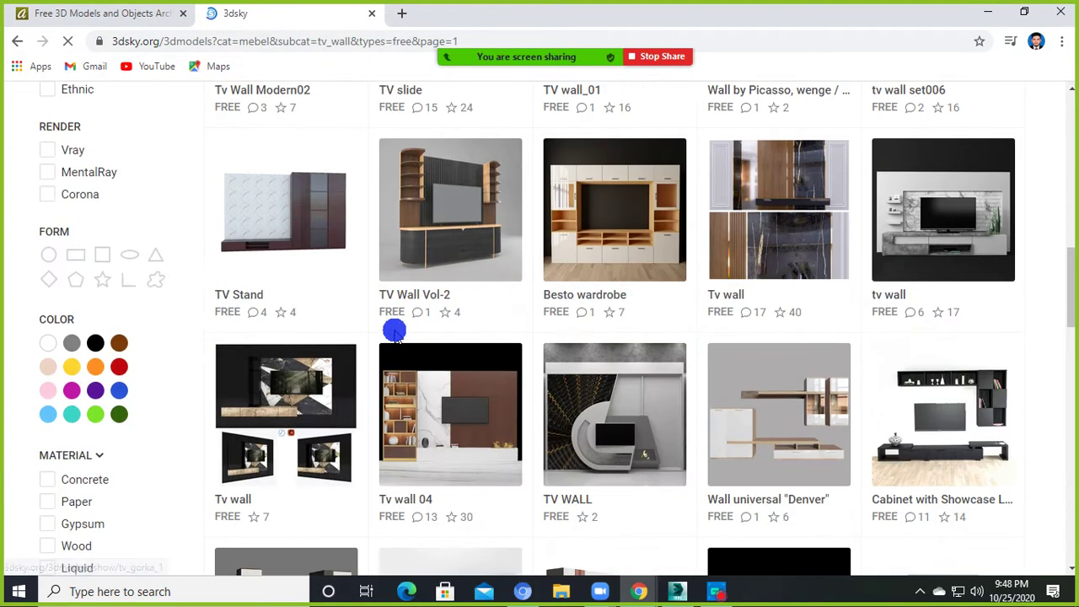
pyautogui.scroll(2, 394, 331)
pyautogui.scroll(6, 397, 330)
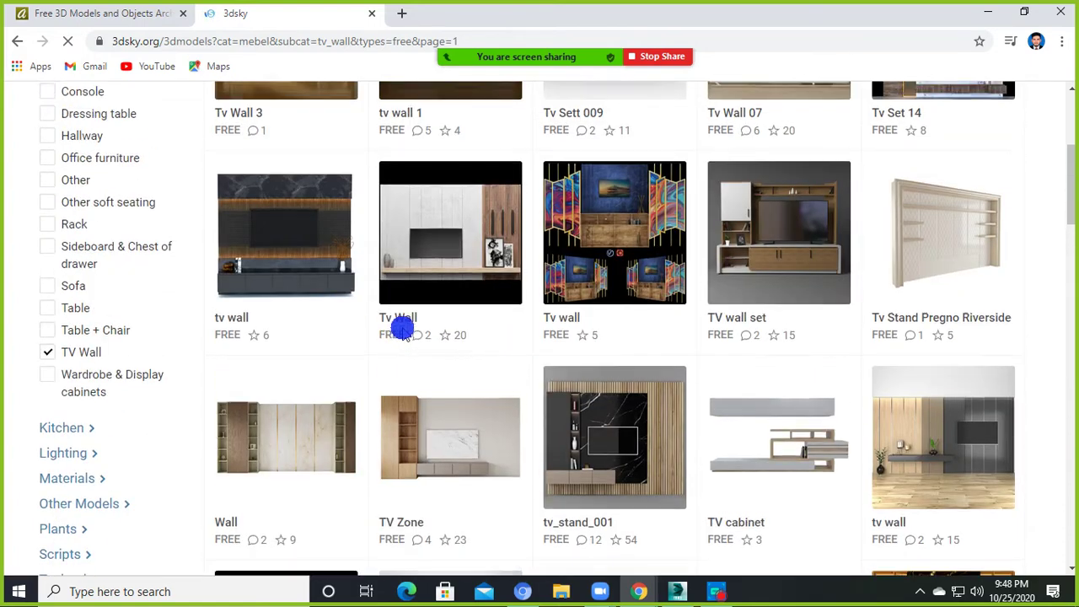
pyautogui.scroll(4, 398, 330)
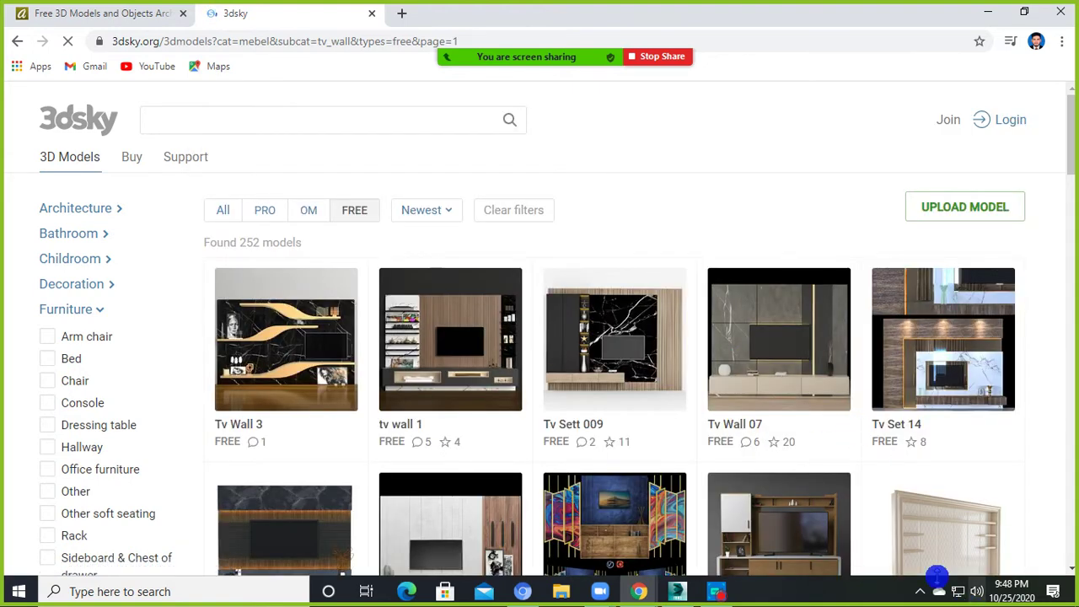
pyautogui.scroll(-1, 675, 363)
pyautogui.scroll(1, 650, 354)
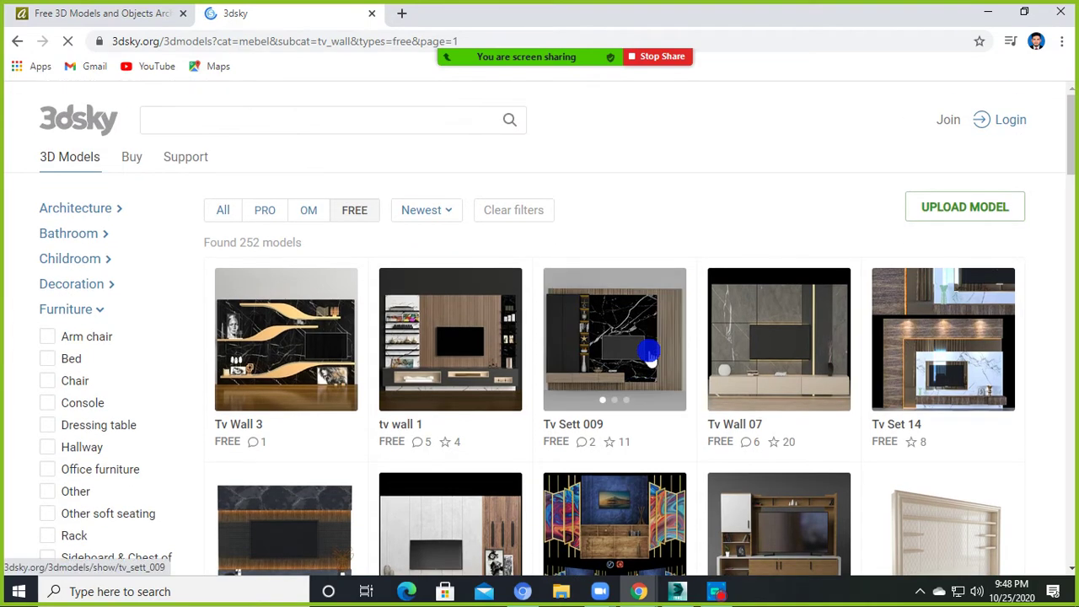
pyautogui.moveTo(450, 339)
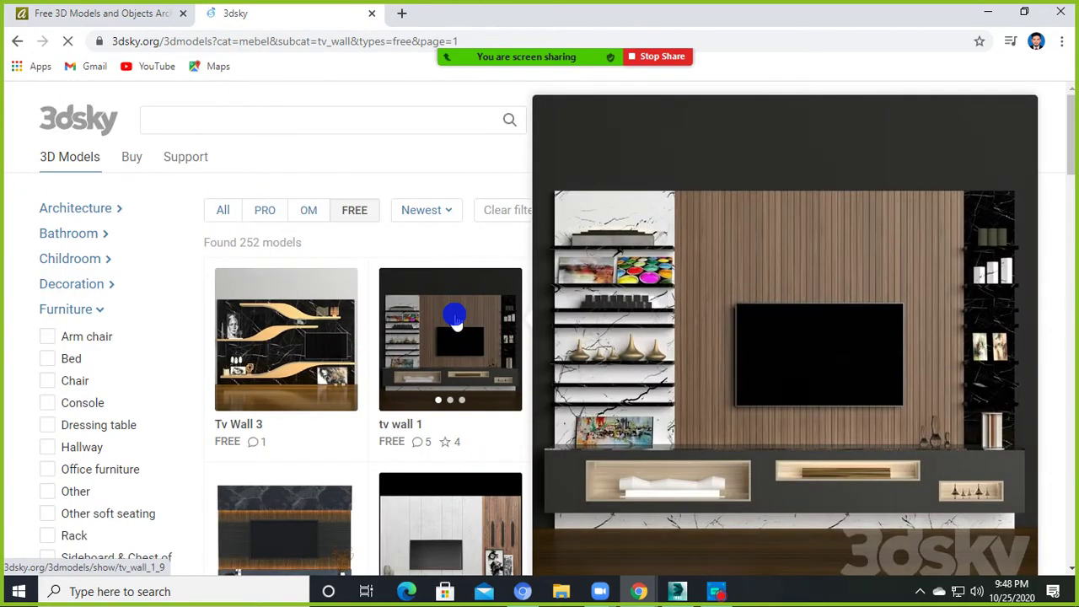
pyautogui.click(454, 323)
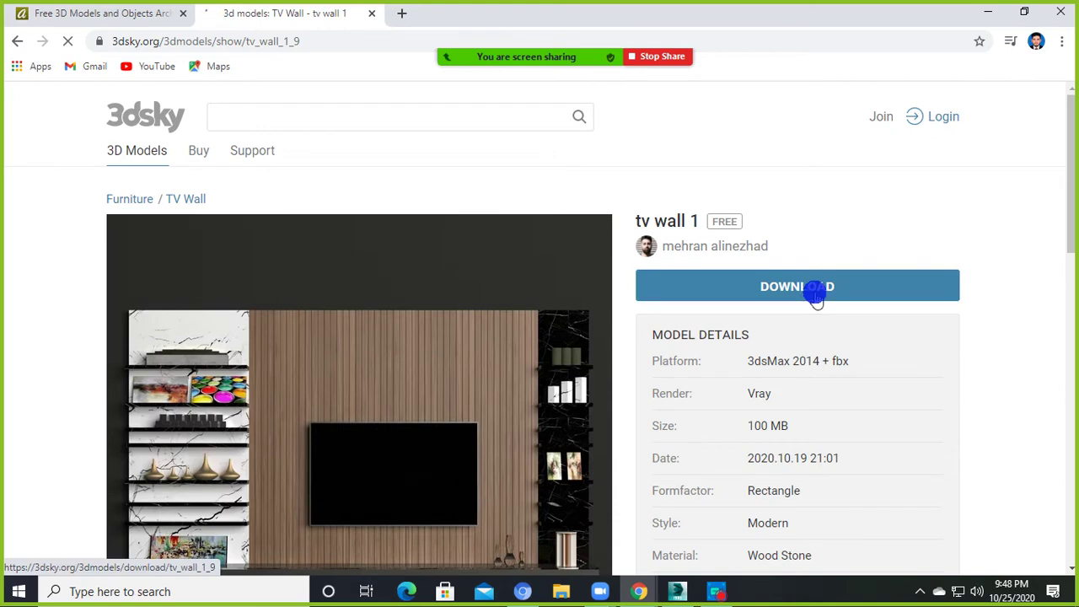
# - Request the tv wall 1 model download on 3dsky, then return to its page
pyautogui.click(815, 291)
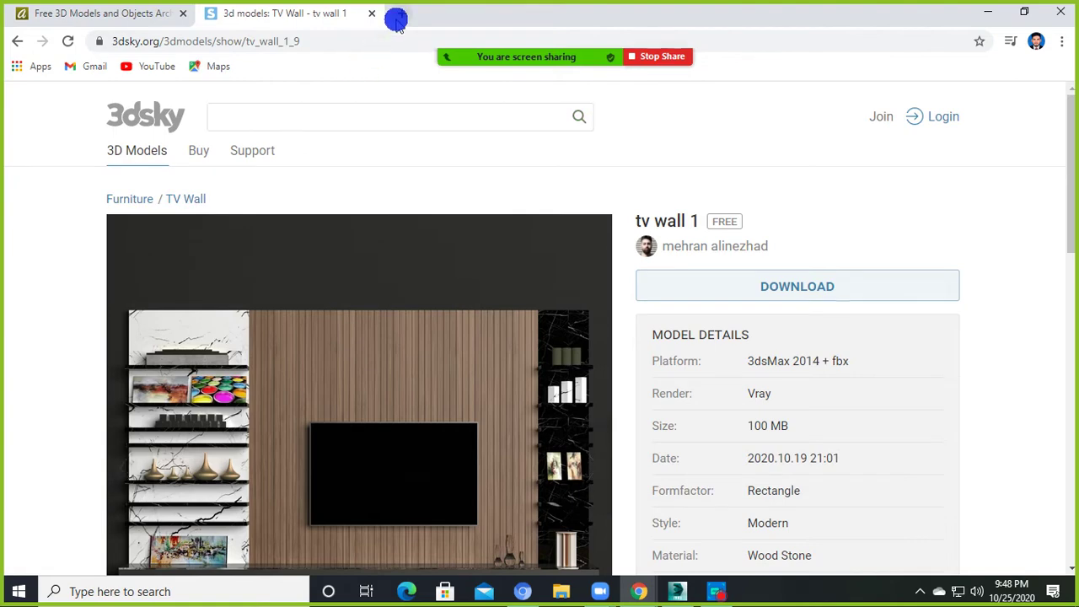
pyautogui.click(399, 14)
pyautogui.click(261, 12)
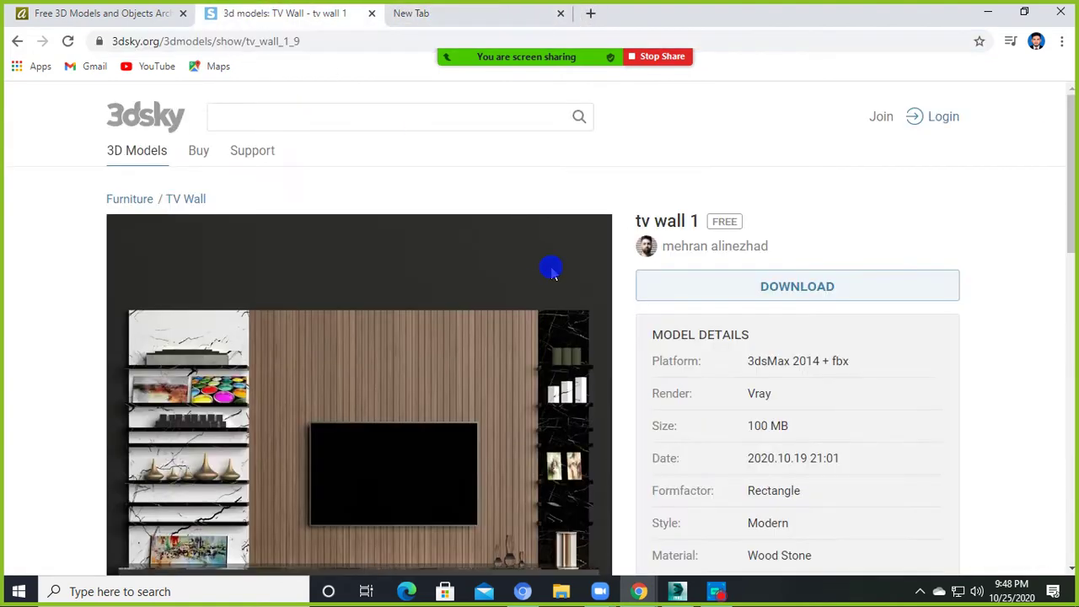
# - Review tv wall 1's details and description: 245.26 x 30.0 x 180.0 cm, 3Ds Max 2014, OBJ, FBX, 3DS
pyautogui.scroll(-1, 540, 282)
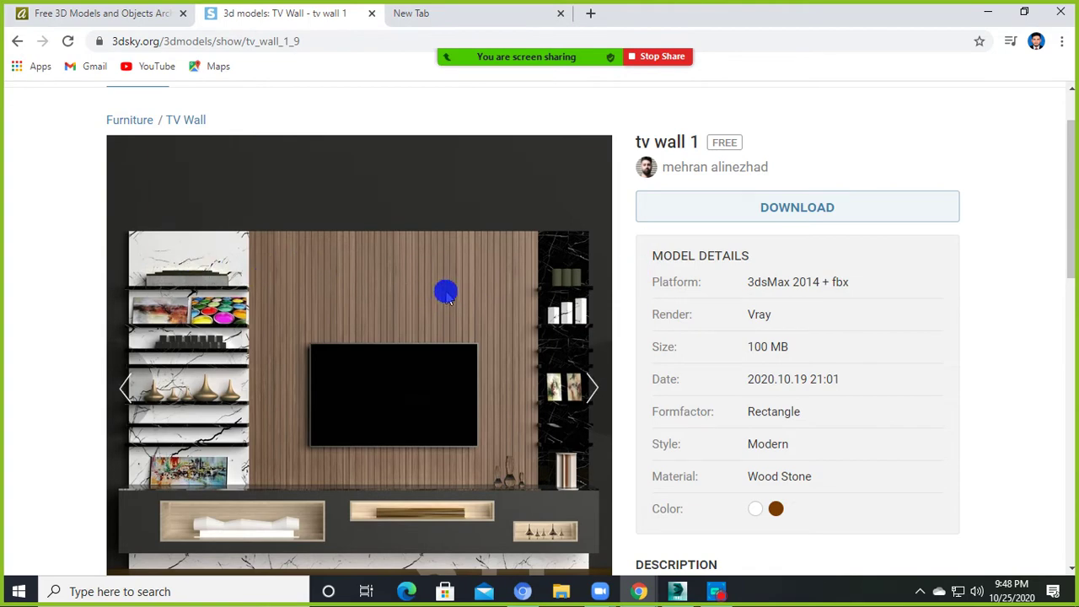
pyautogui.scroll(-3, 446, 291)
pyautogui.scroll(3, 446, 289)
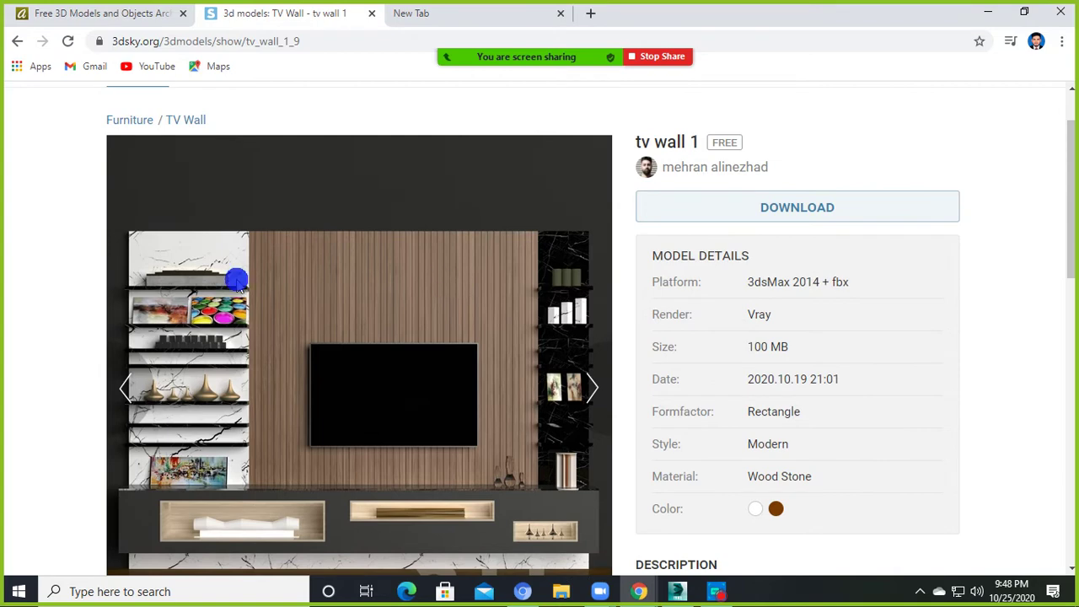
pyautogui.scroll(-1, 426, 408)
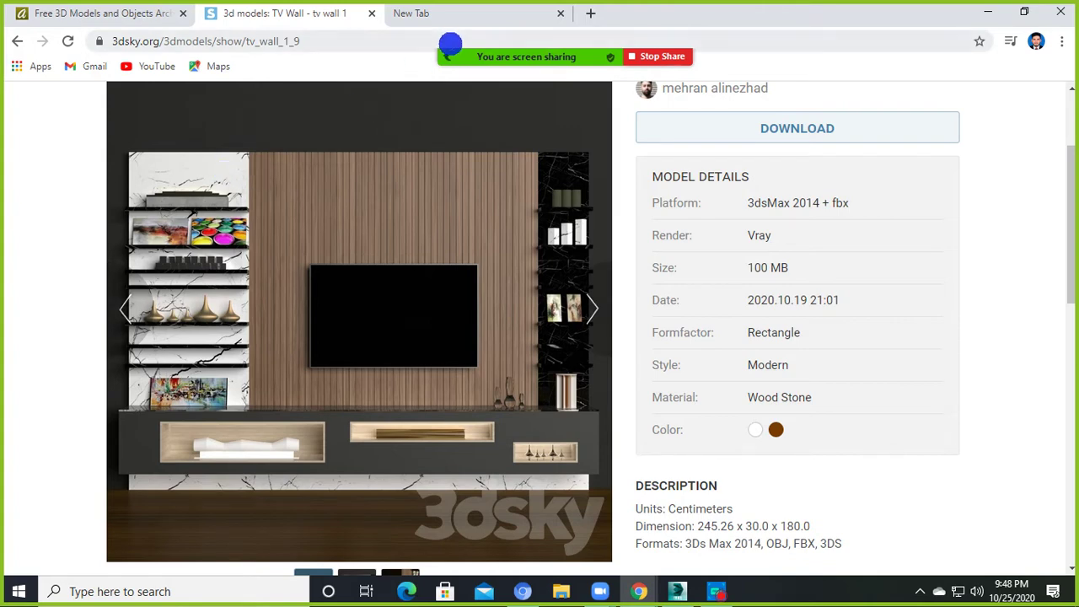
# - Go to 3d.net in a new tab and look over its home page
pyautogui.click(593, 14)
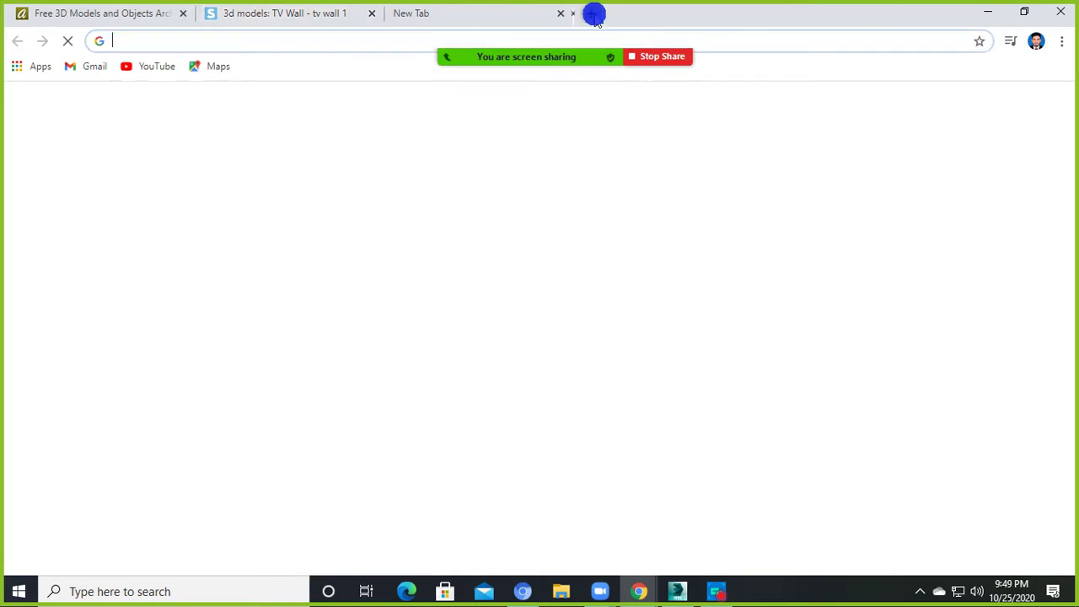
pyautogui.click(155, 40)
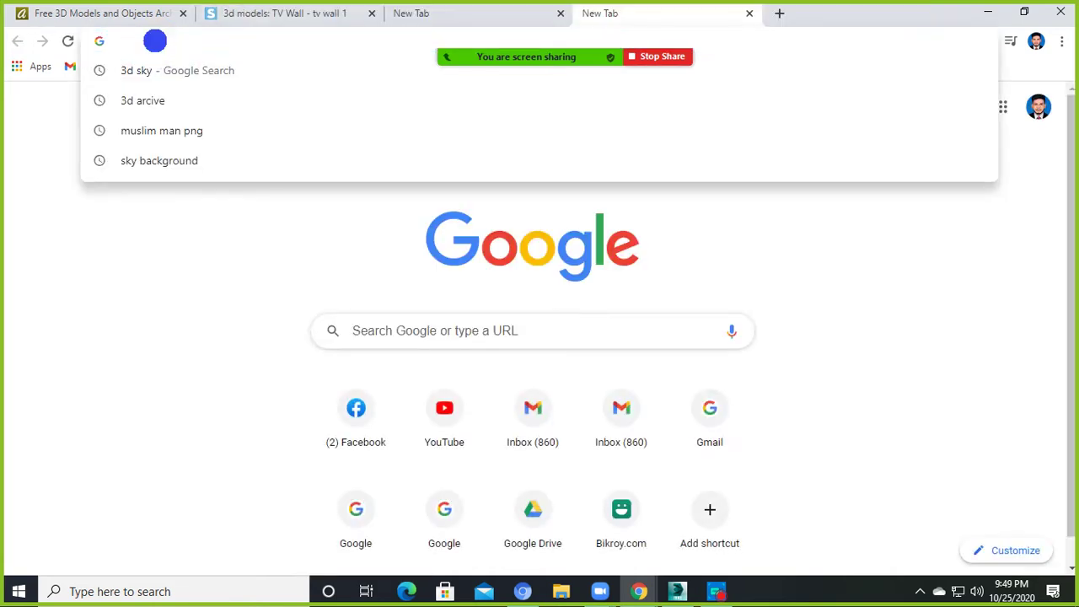
pyautogui.write('3d')
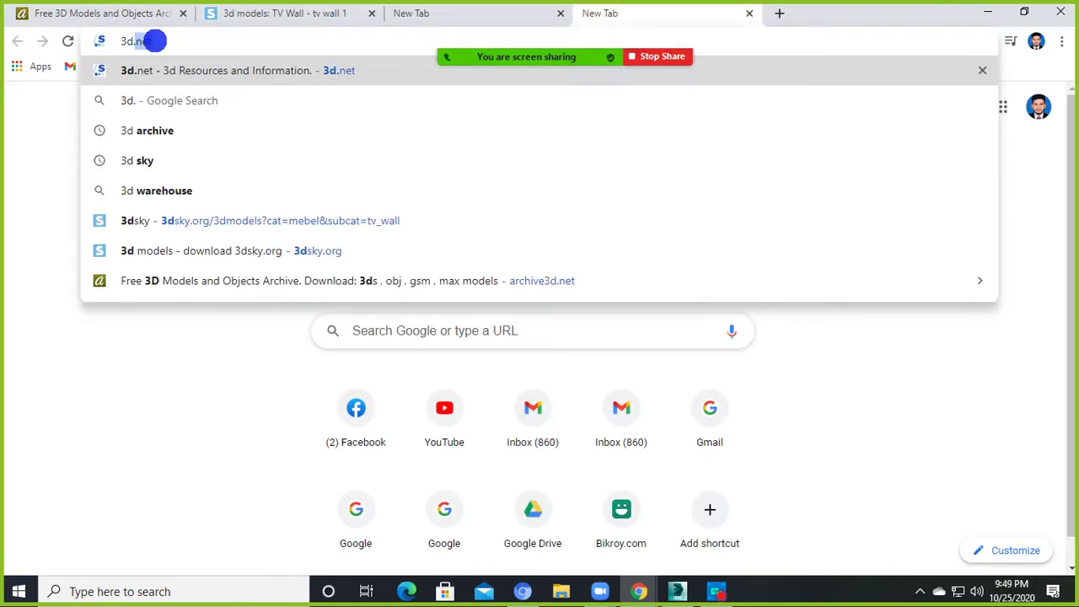
pyautogui.write('.ne')
pyautogui.press('Return')
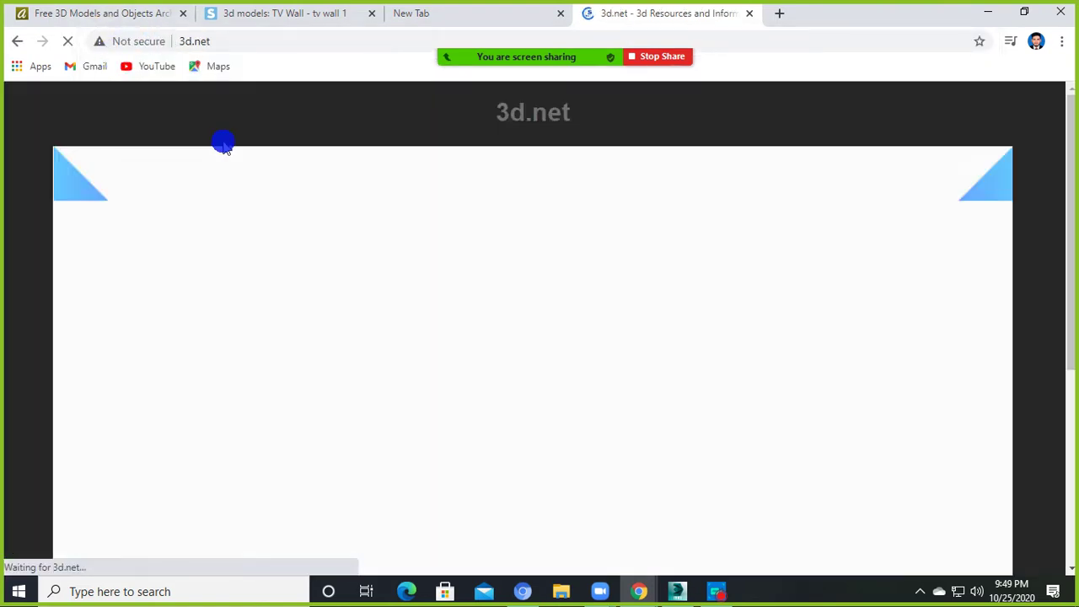
pyautogui.scroll(-1, 373, 205)
pyautogui.scroll(-3, 504, 246)
pyautogui.scroll(3, 504, 246)
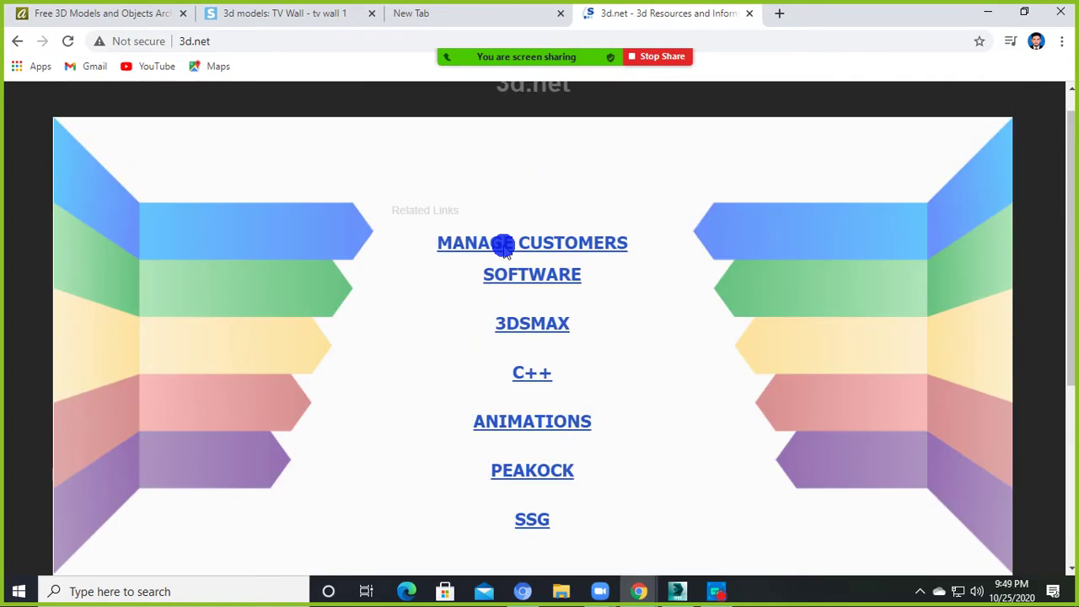
# - Open and browse the 3d.net 3DSMAX resources page
pyautogui.click(516, 319)
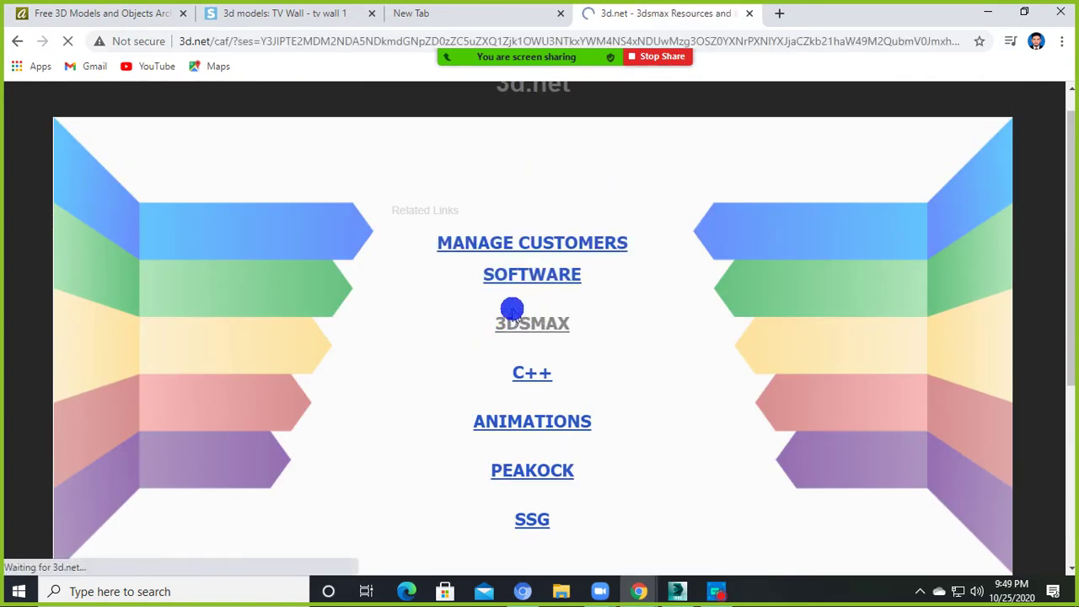
pyautogui.scroll(-3, 511, 310)
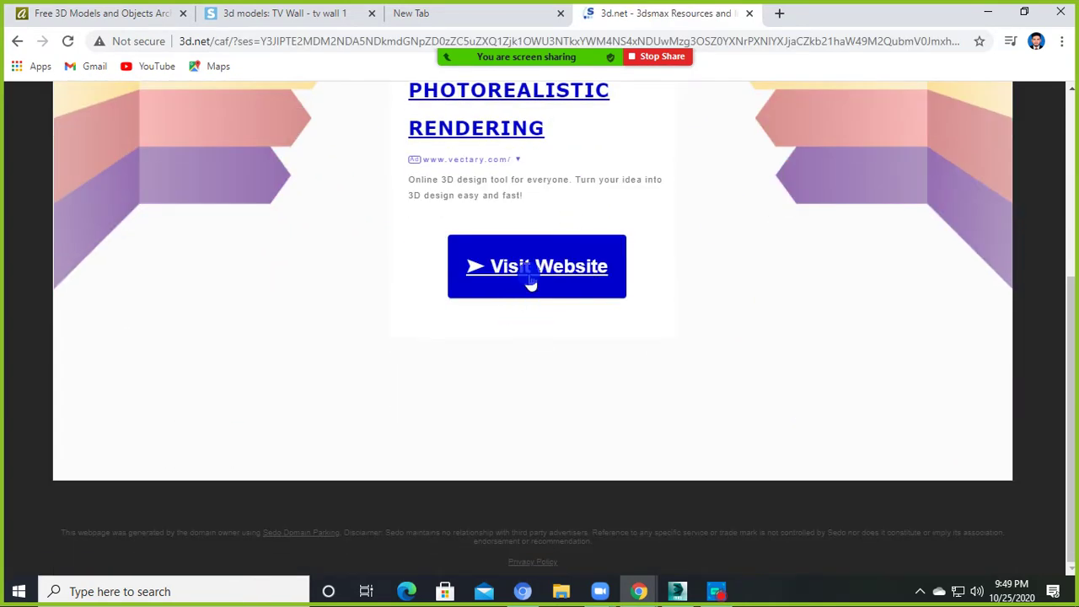
pyautogui.scroll(3, 485, 283)
# - Visit the advertised Vectary site, close it, and start a fresh tab
pyautogui.click(485, 257)
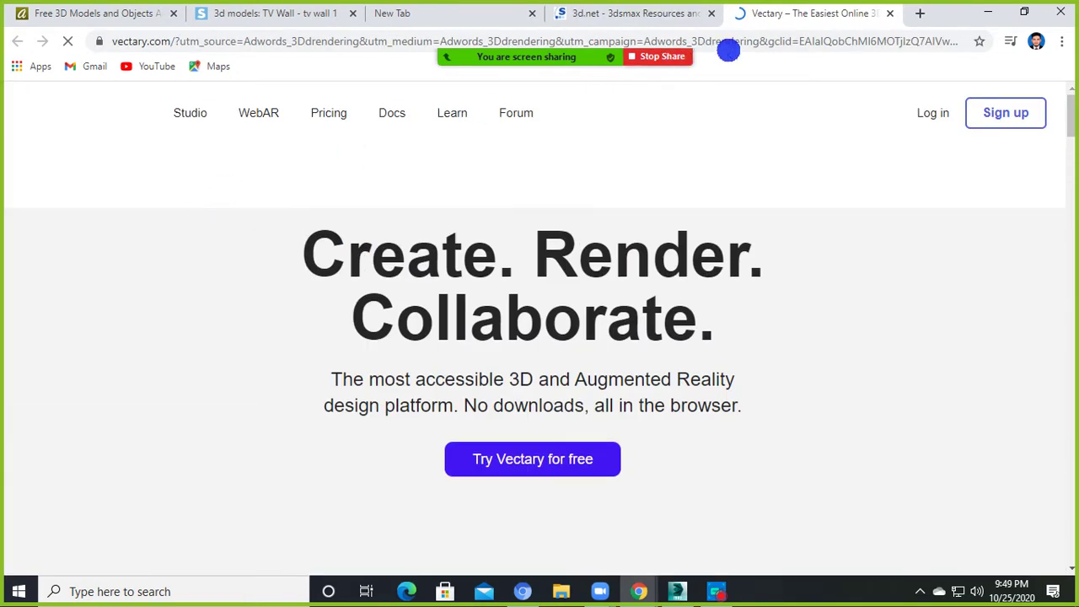
pyautogui.click(896, 13)
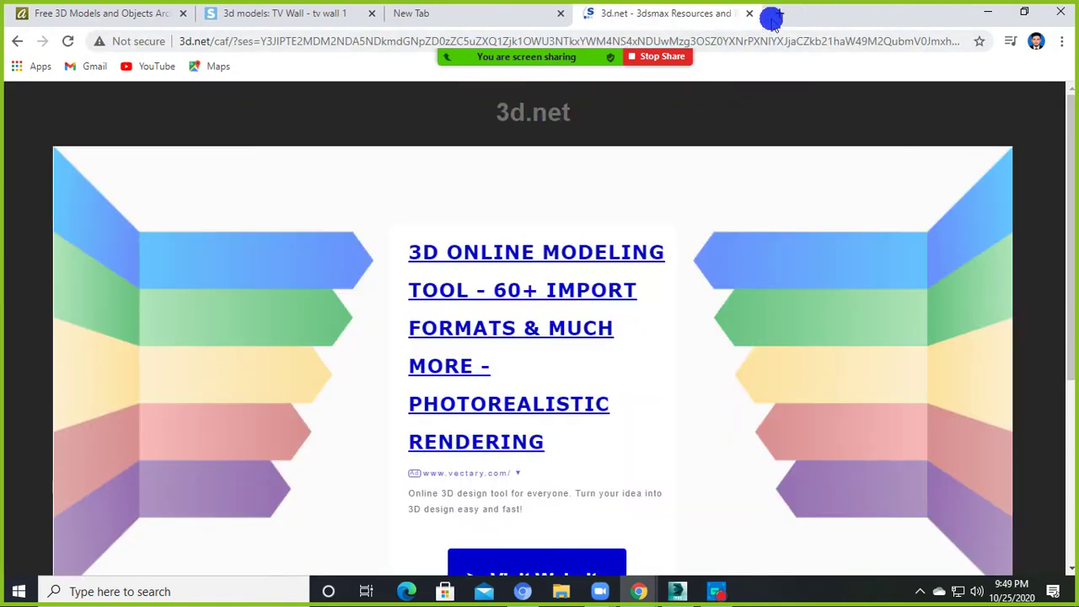
pyautogui.click(772, 17)
pyautogui.click(213, 42)
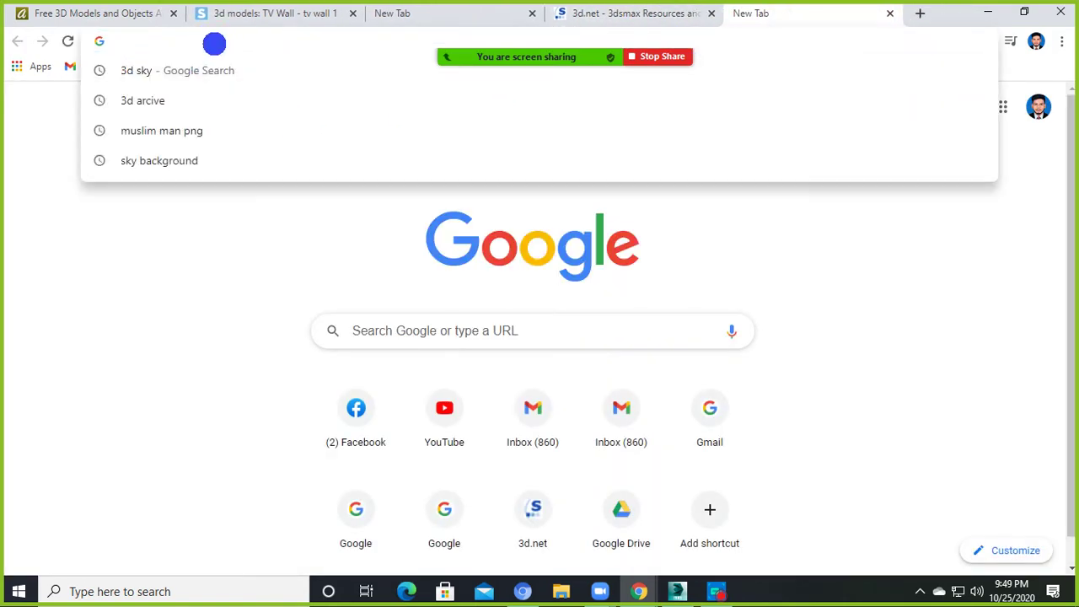
# - Search Google for '3d mili' and open the 3dmili.com website from the results
pyautogui.write('3d')
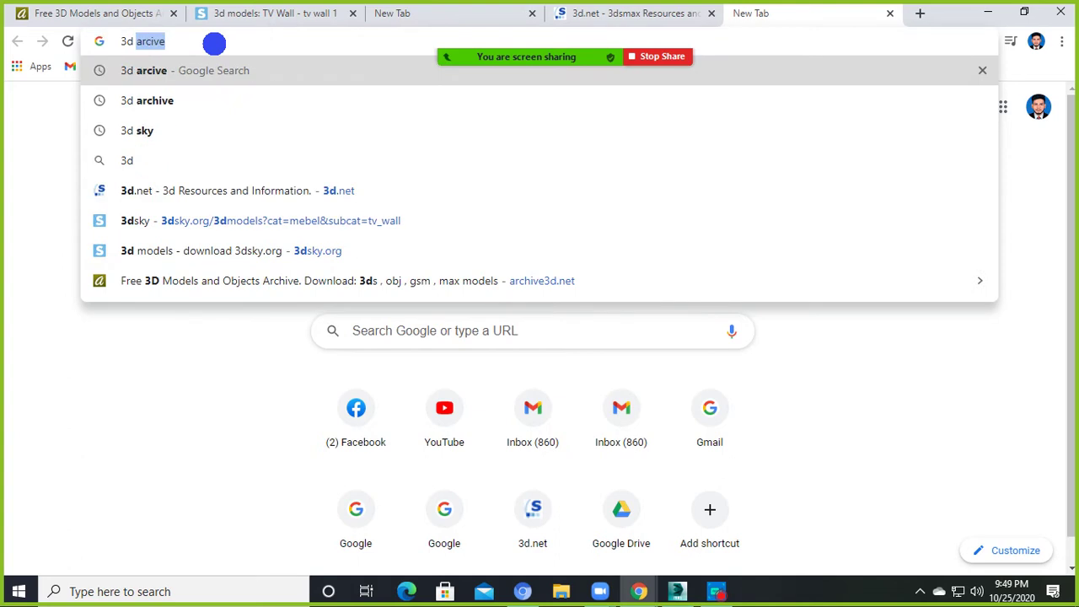
pyautogui.press('BackSpace')
pyautogui.press('BackSpace')
pyautogui.press('BackSpace')
pyautogui.press('BackSpace')
pyautogui.write('3')
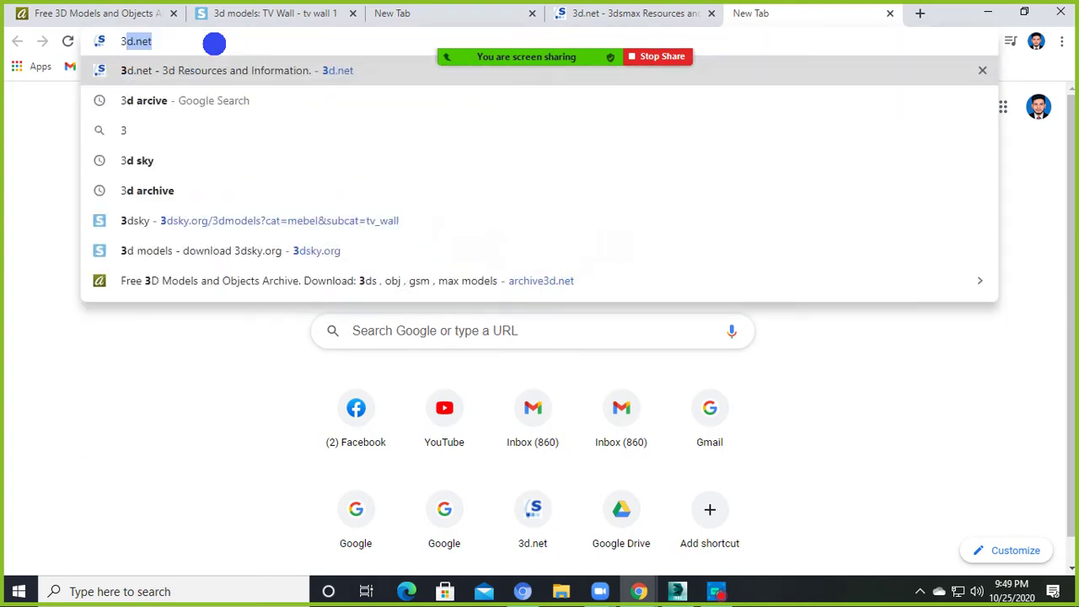
pyautogui.write('d mili')
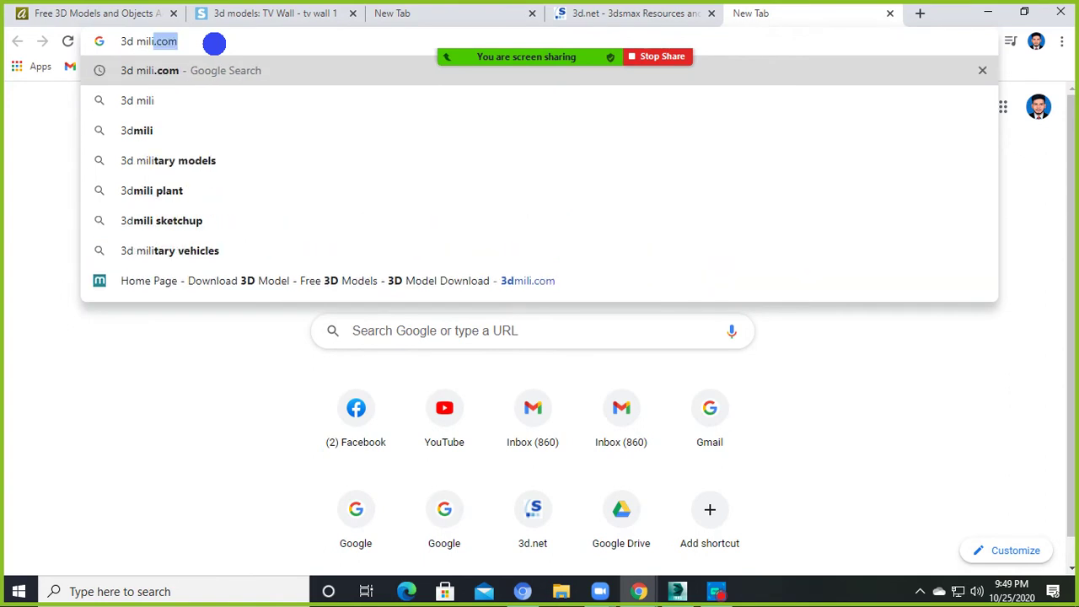
pyautogui.press('Return')
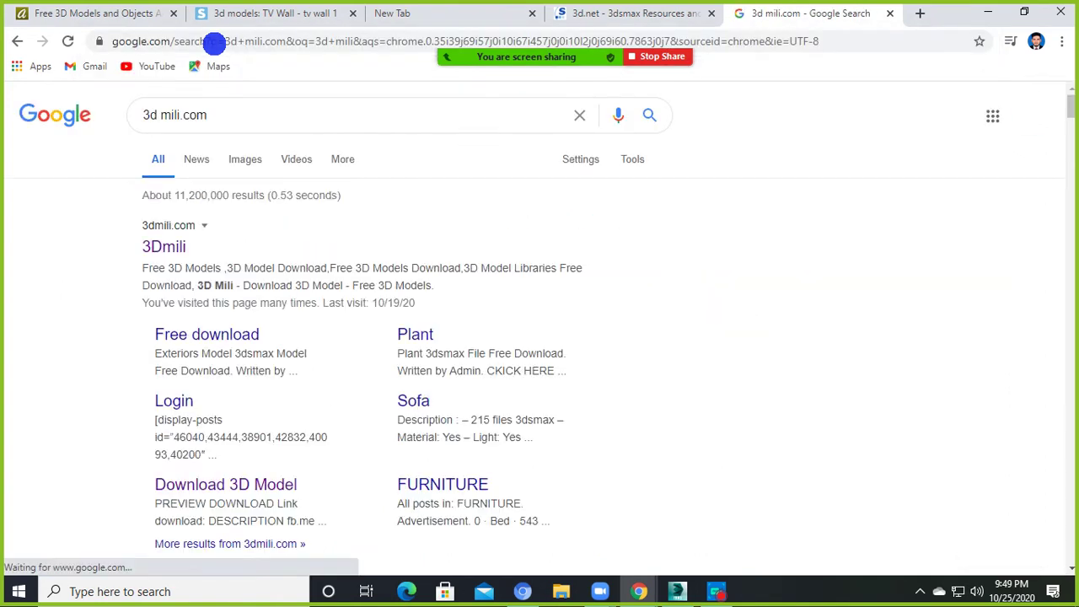
pyautogui.click(153, 245)
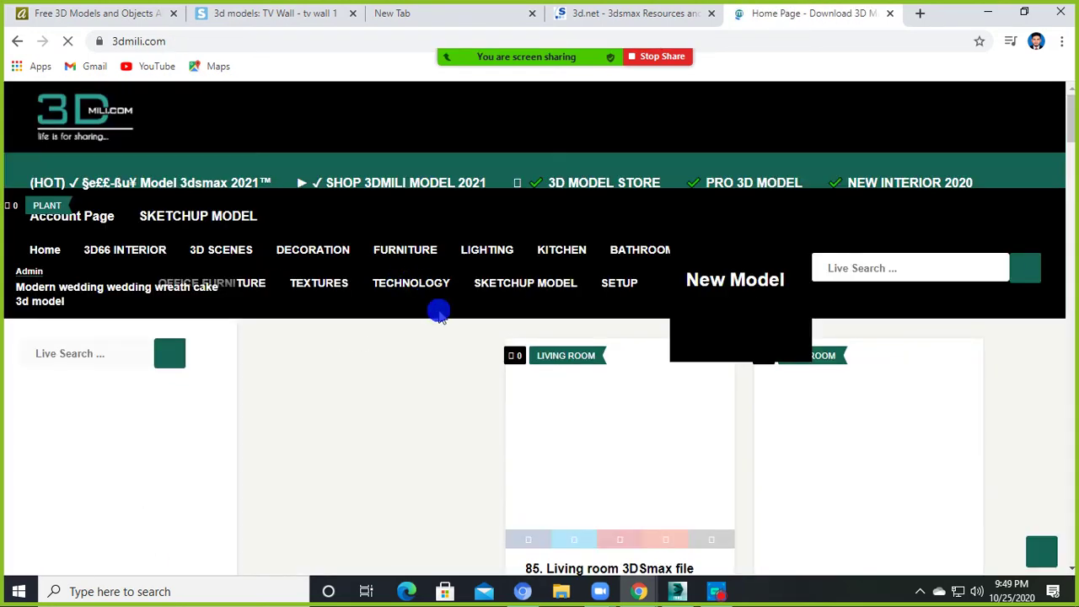
# - Browse the 3dmili.com home page and menus, then open a new Google tab
pyautogui.scroll(-4, 545, 357)
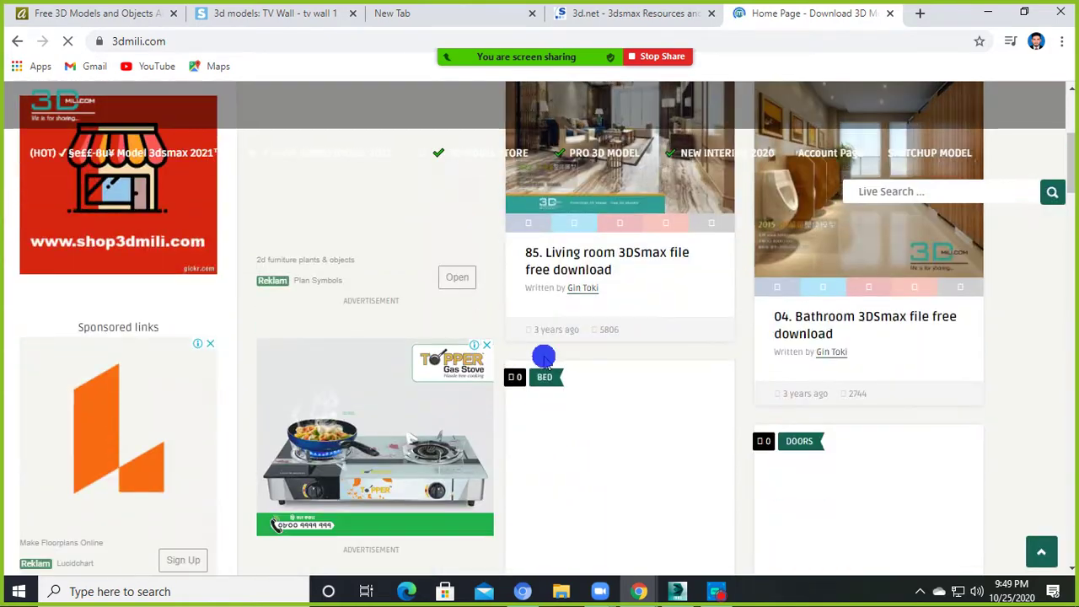
pyautogui.scroll(5, 545, 357)
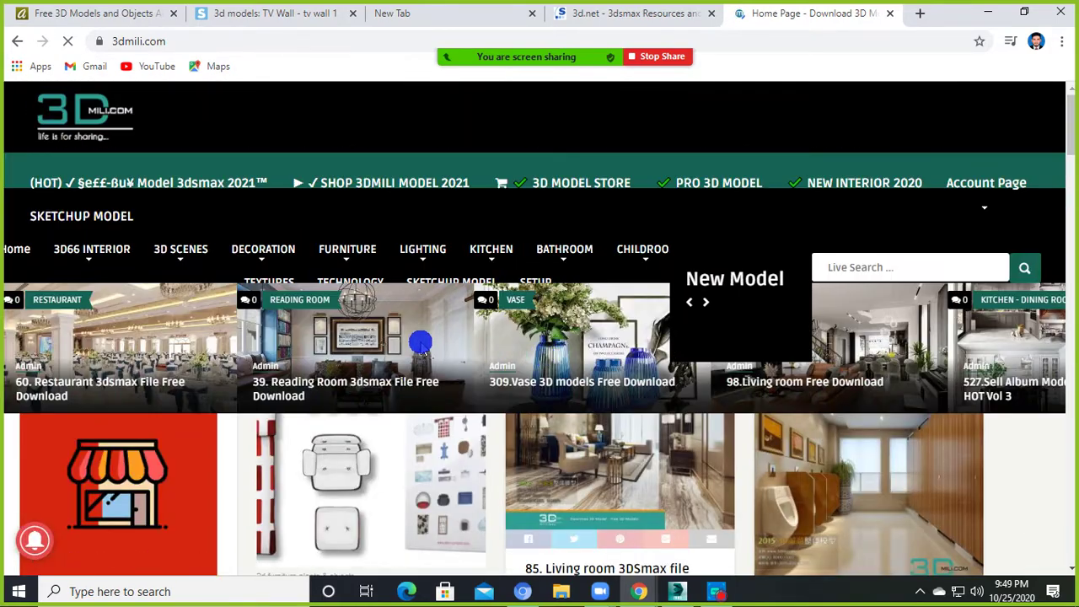
pyautogui.scroll(-3, 420, 346)
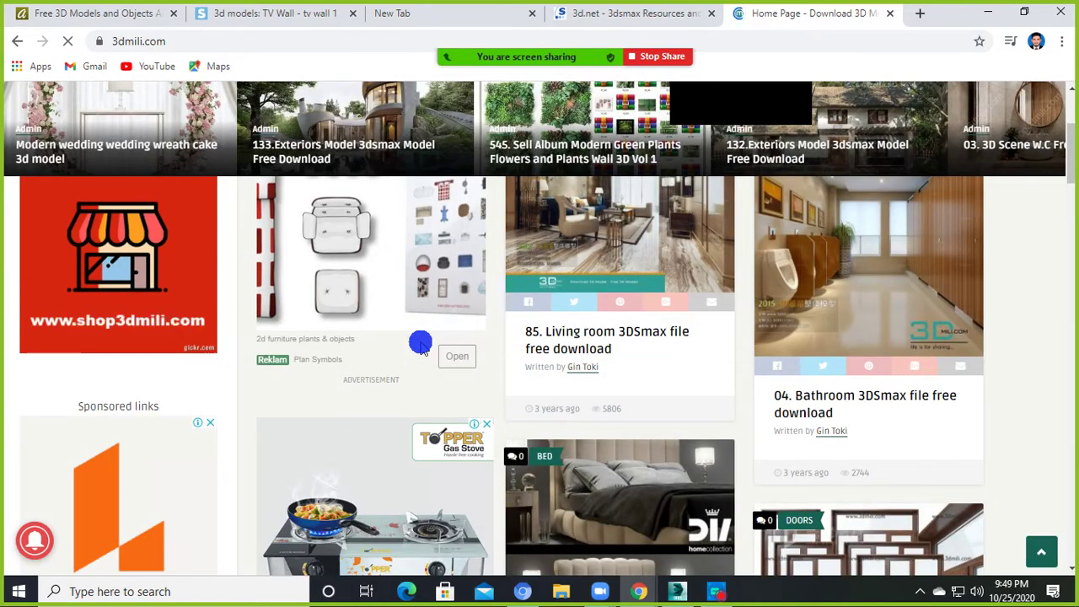
pyautogui.scroll(-4, 420, 346)
pyautogui.scroll(4, 421, 345)
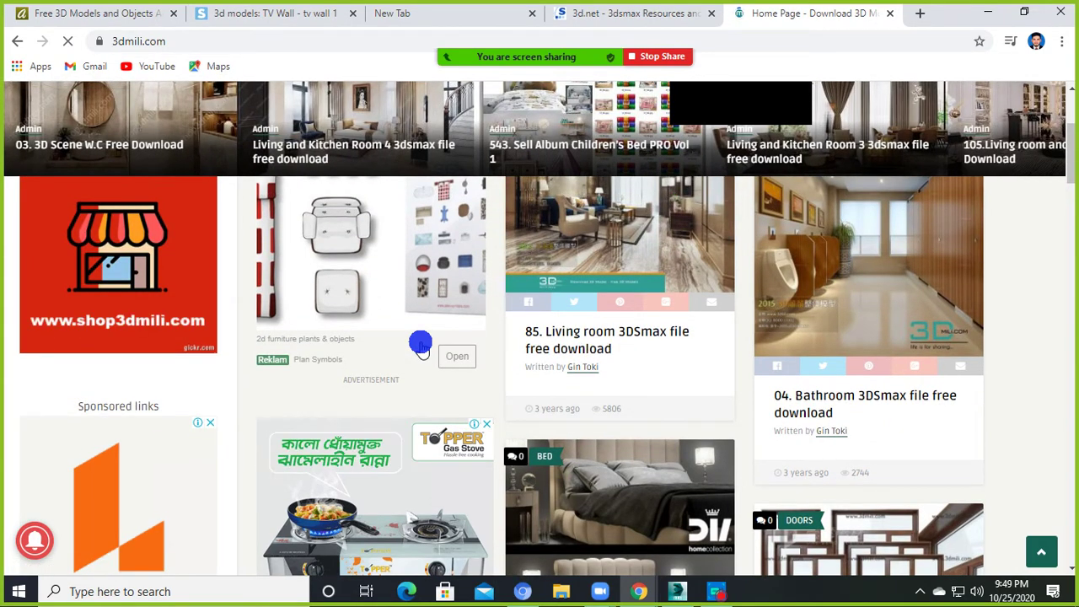
pyautogui.scroll(3, 421, 346)
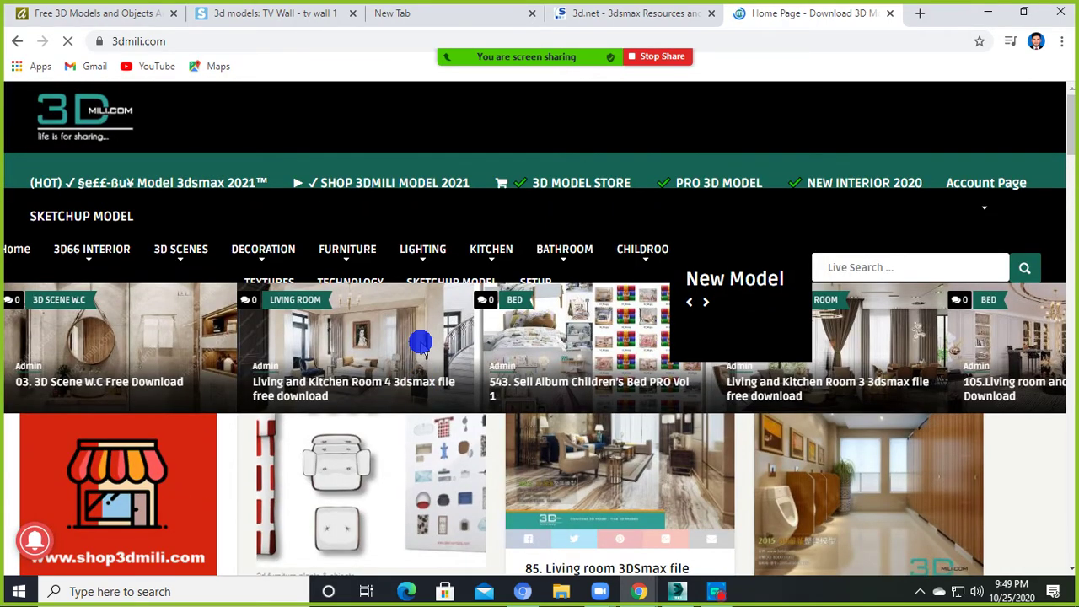
pyautogui.scroll(-2, 421, 345)
pyautogui.scroll(-1, 421, 346)
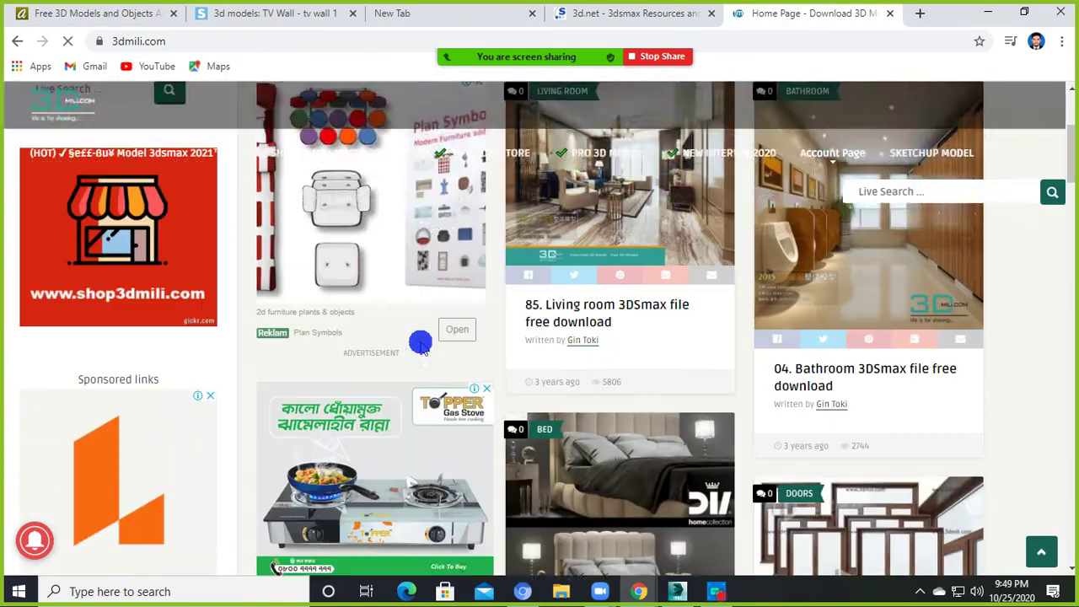
pyautogui.scroll(3, 421, 345)
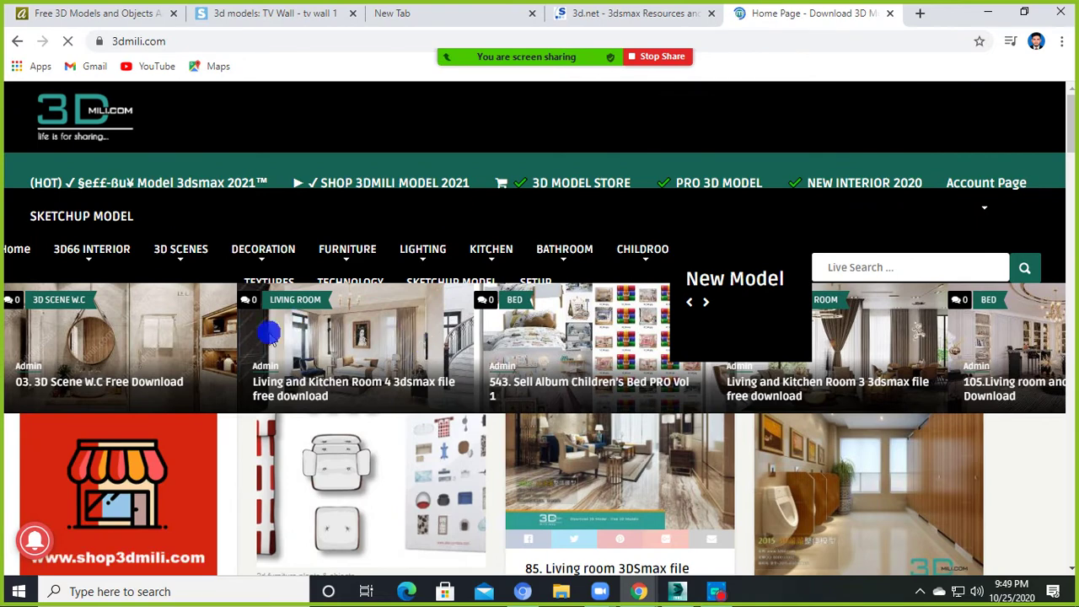
pyautogui.scroll(-3, 381, 331)
pyautogui.scroll(3, 381, 331)
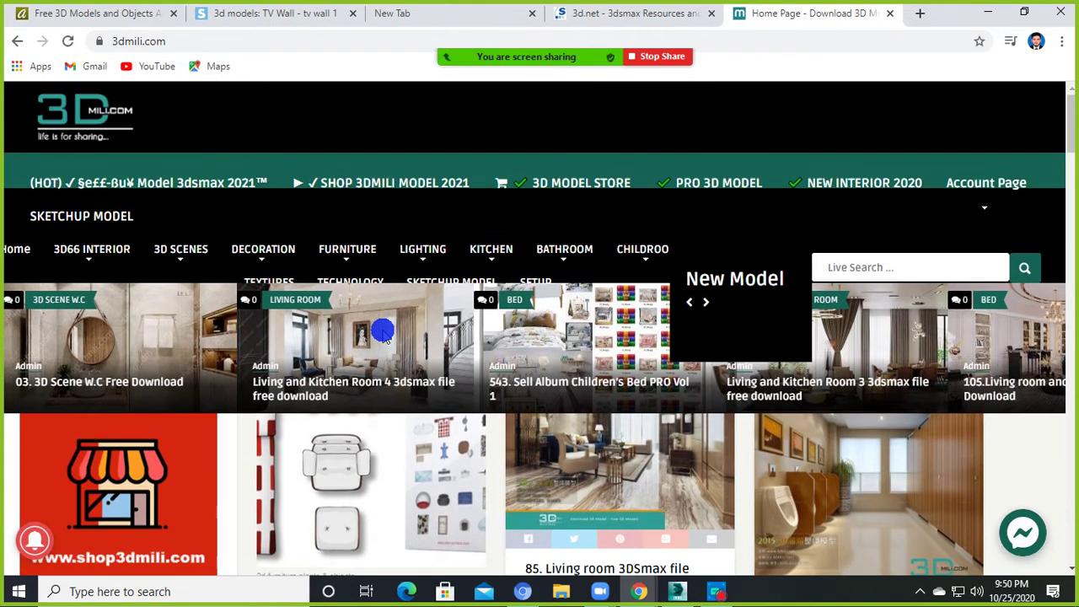
pyautogui.scroll(-4, 382, 331)
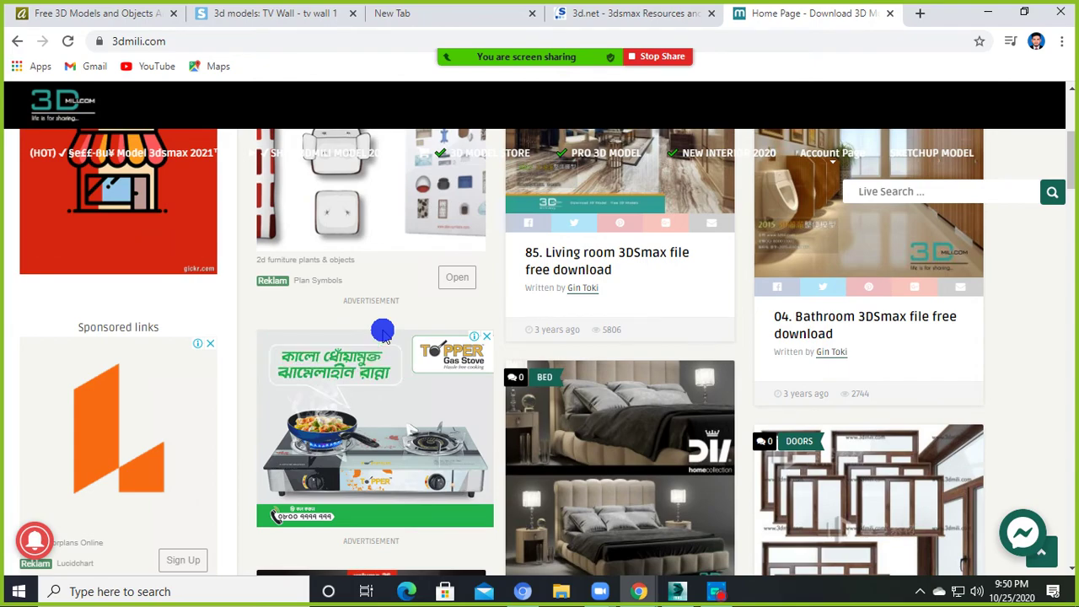
pyautogui.scroll(-4, 382, 332)
pyautogui.scroll(5, 382, 332)
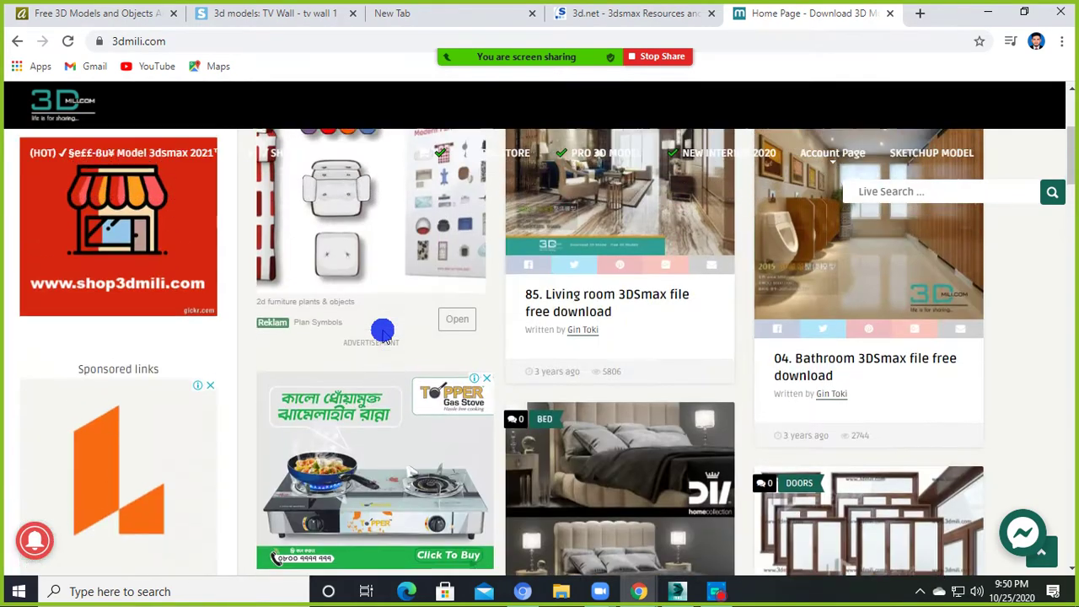
pyautogui.scroll(4, 382, 331)
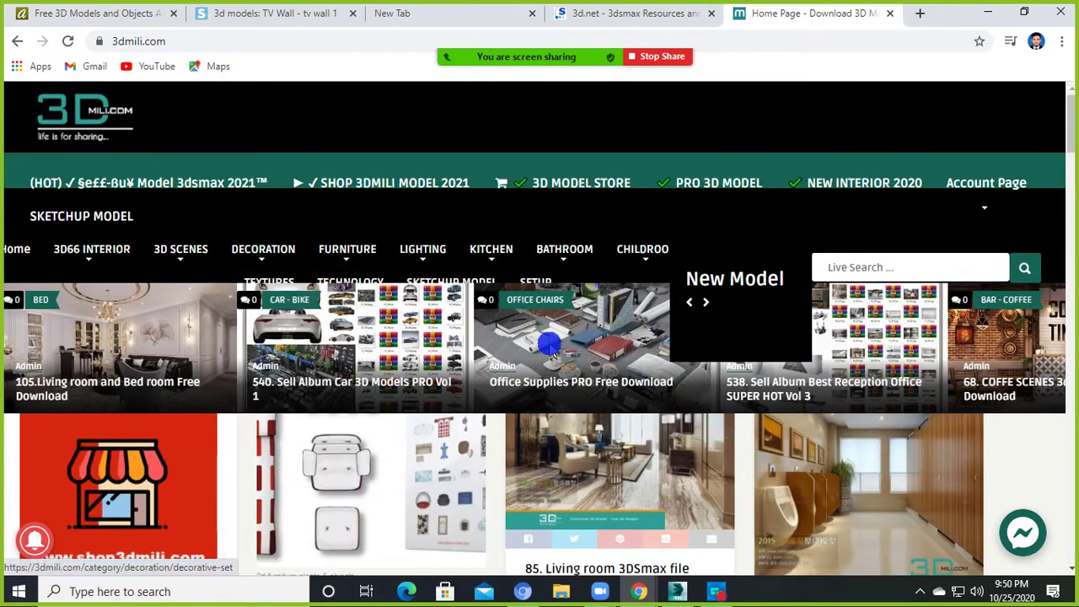
pyautogui.scroll(-4, 549, 343)
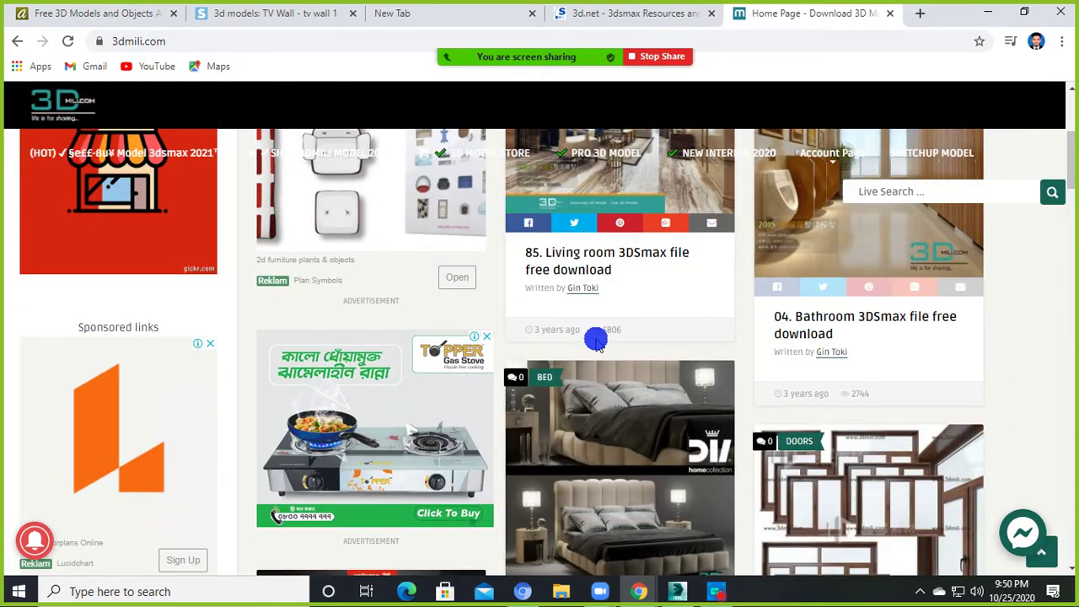
pyautogui.scroll(-6, 597, 340)
pyautogui.scroll(5, 596, 340)
pyautogui.scroll(6, 596, 340)
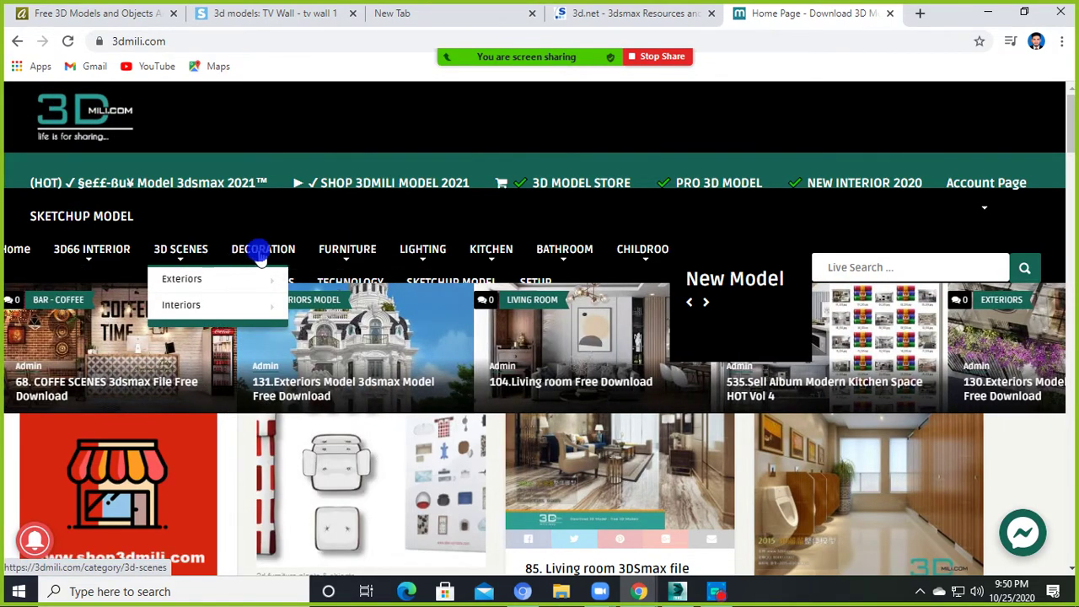
pyautogui.moveTo(564, 249)
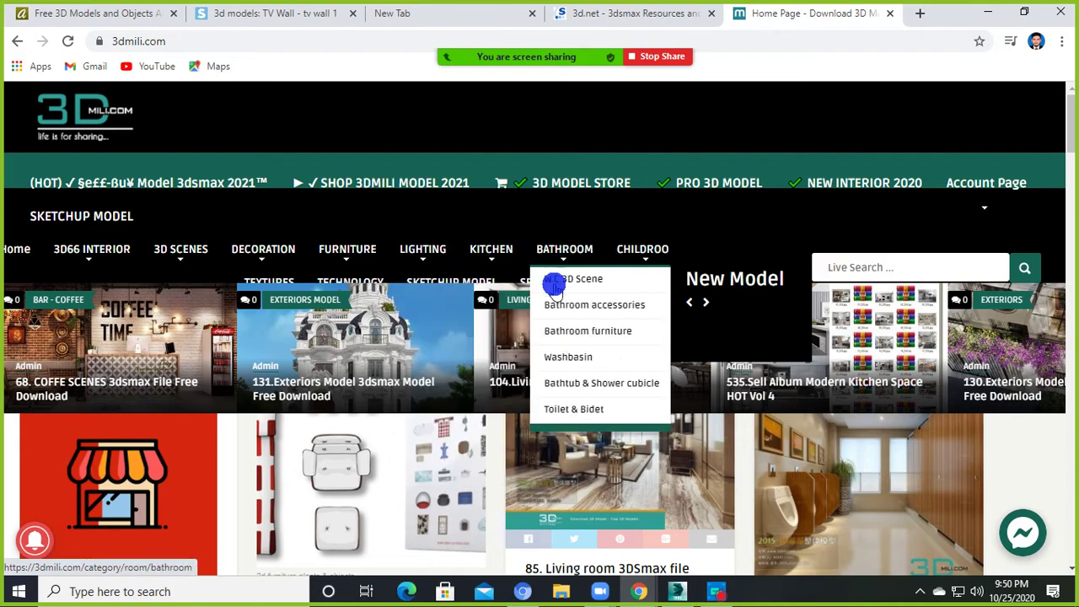
pyautogui.scroll(-3, 536, 282)
pyautogui.scroll(-2, 529, 284)
pyautogui.scroll(2, 529, 284)
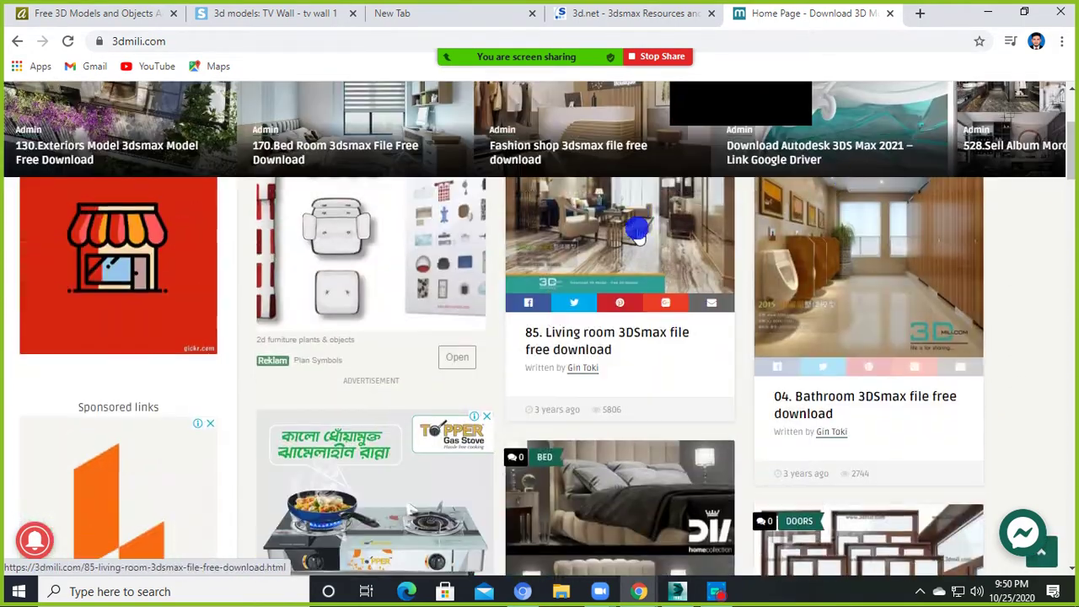
pyautogui.scroll(3, 436, 380)
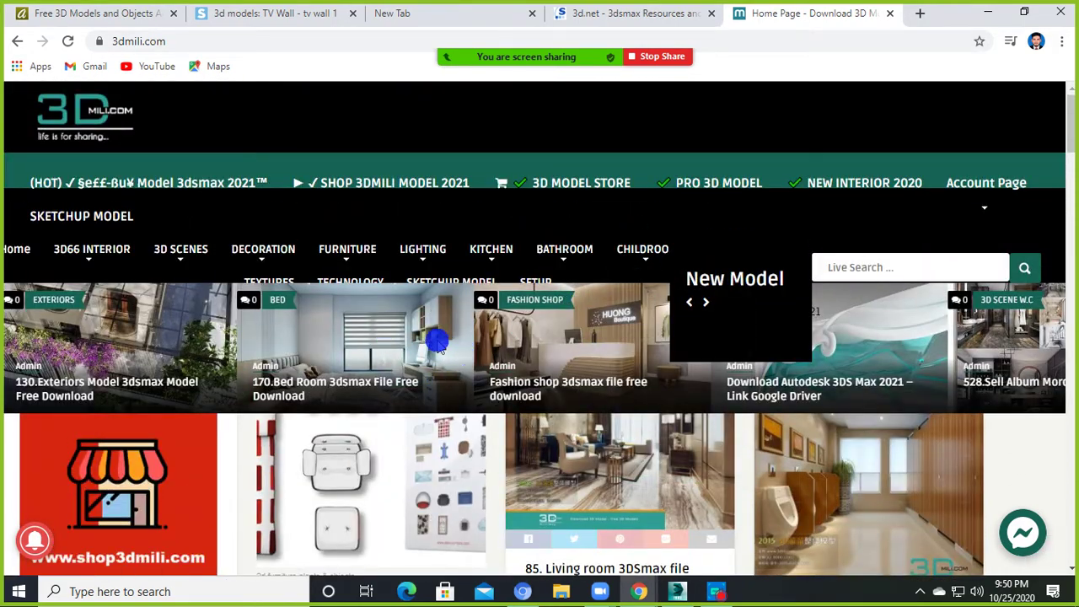
pyautogui.scroll(-2, 521, 352)
pyautogui.scroll(-2, 521, 352)
pyautogui.scroll(-1, 521, 351)
pyautogui.scroll(-2, 521, 352)
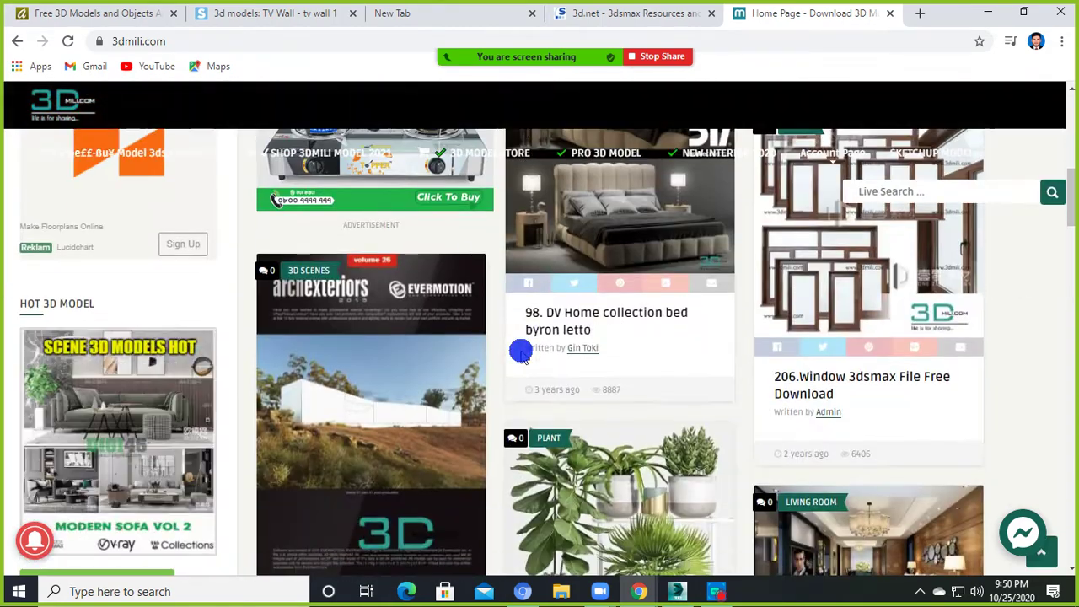
pyautogui.scroll(6, 521, 353)
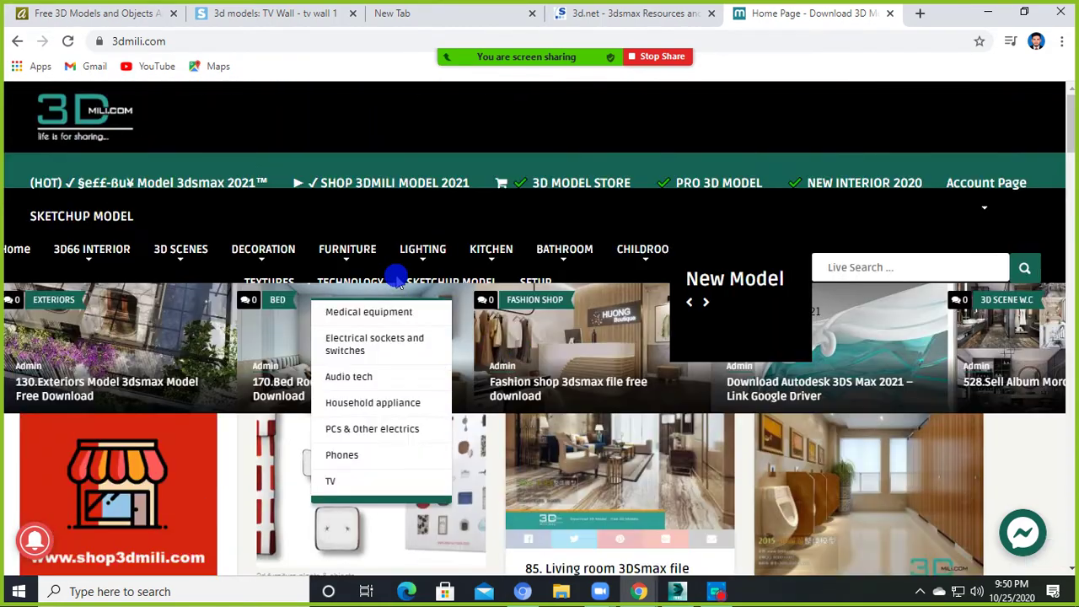
pyautogui.moveTo(346, 249)
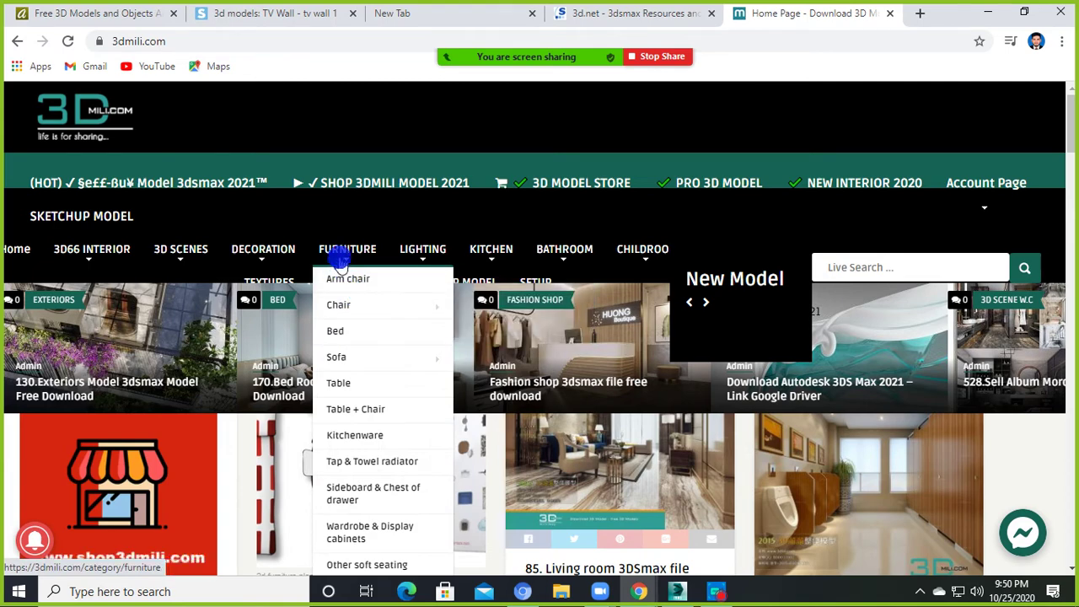
pyautogui.click(892, 30)
pyautogui.click(920, 12)
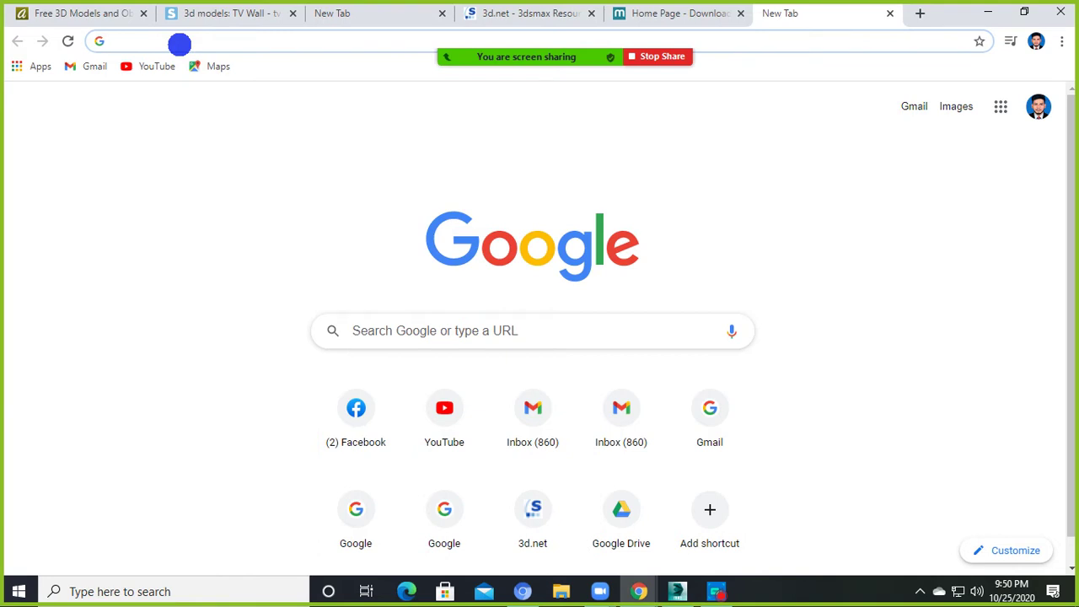
# - Search Google for '3d cgtader' to list CGTrader's 3D Models site first
pyautogui.write('t')
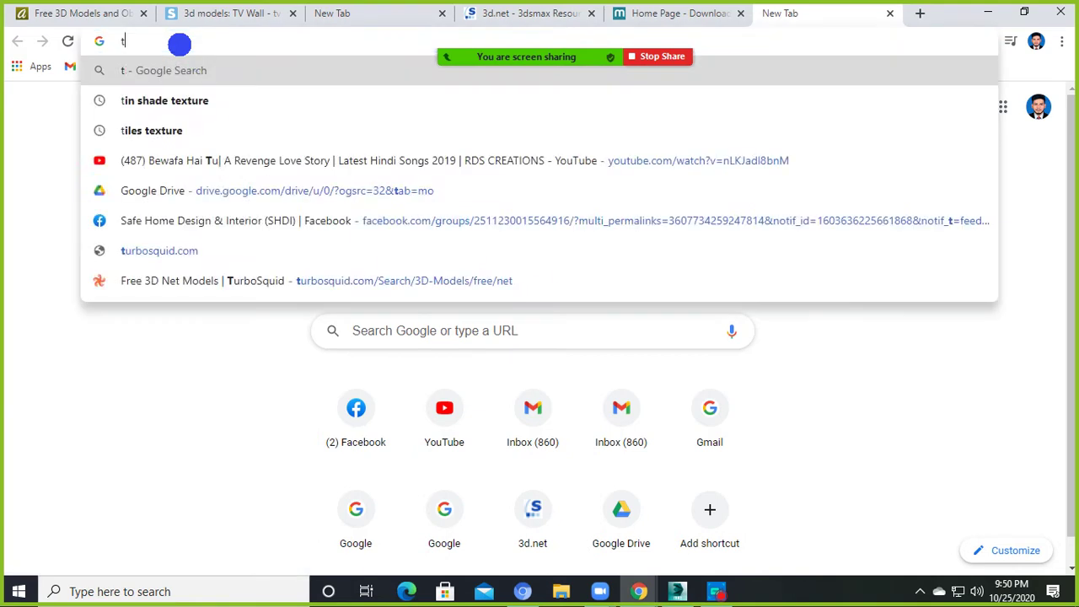
pyautogui.write('r')
pyautogui.press('BackSpace')
pyautogui.press('BackSpace')
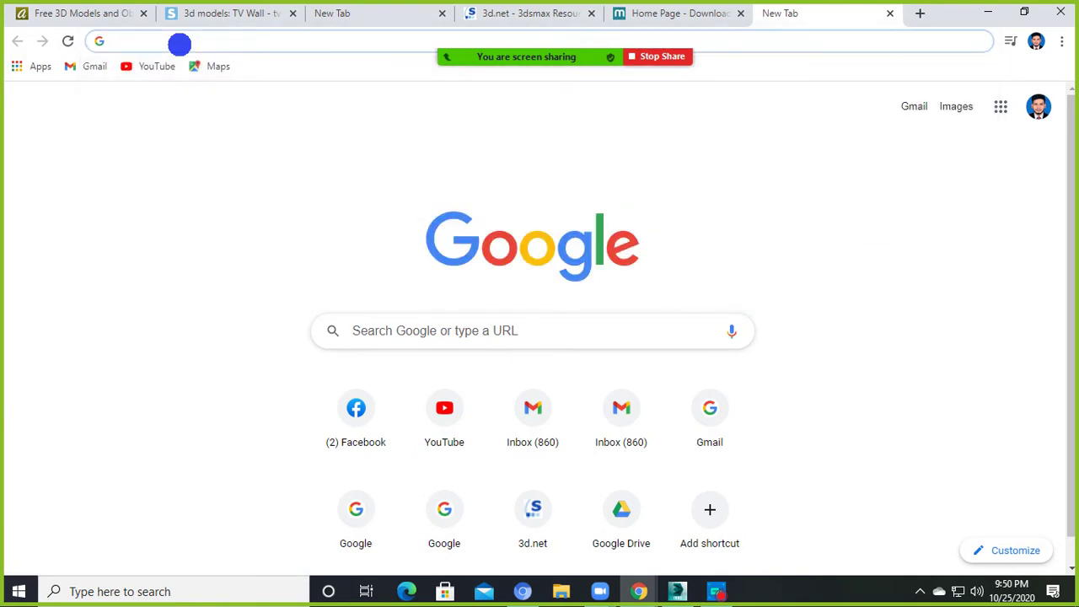
pyautogui.write('3e')
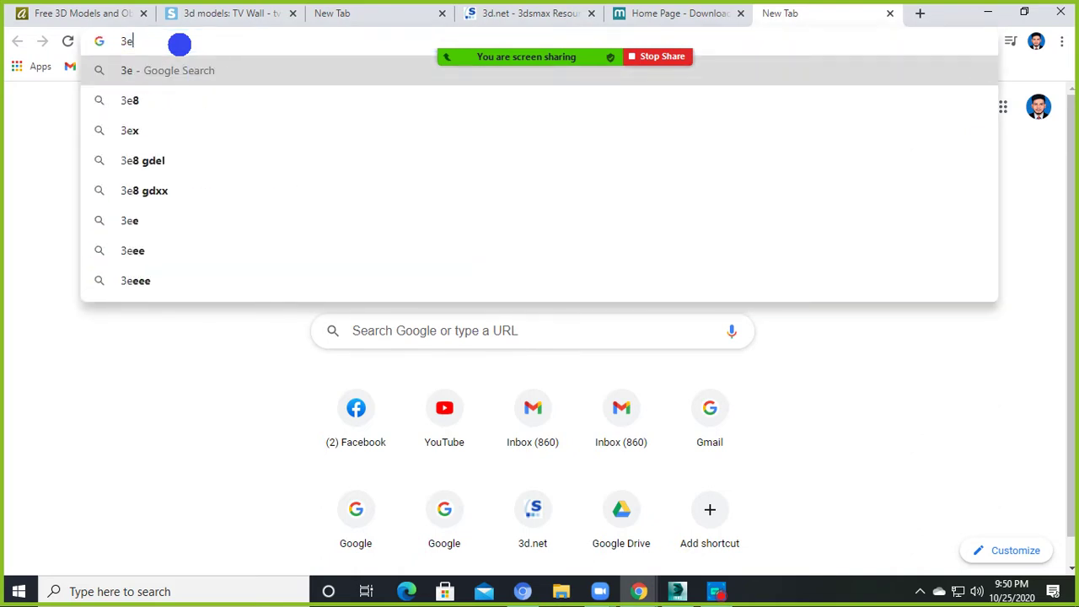
pyautogui.press('BackSpace')
pyautogui.write('d ')
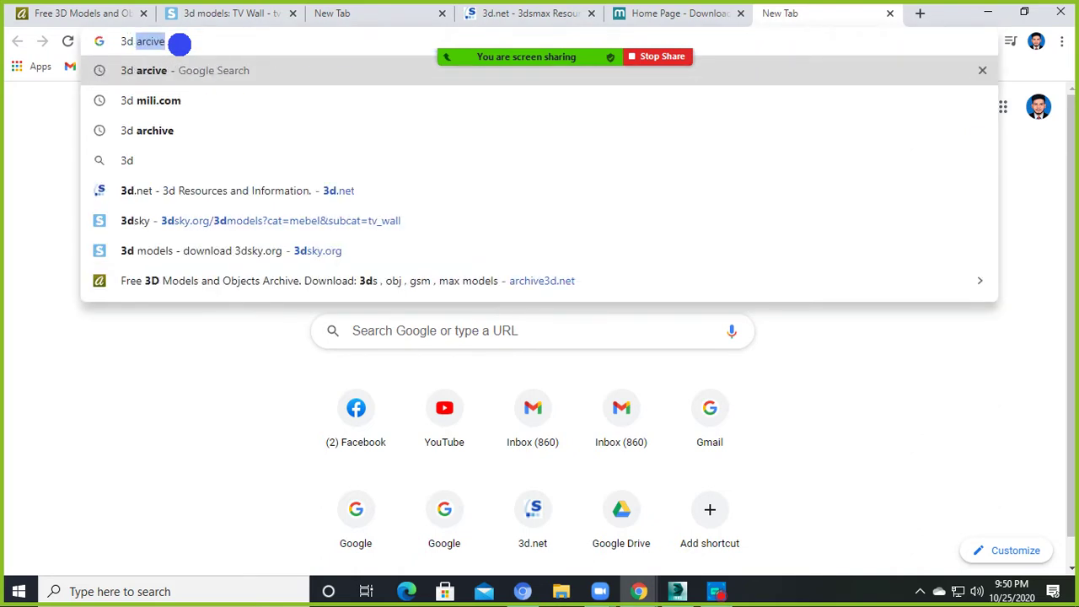
pyautogui.write('m')
pyautogui.press('BackSpace')
pyautogui.press('BackSpace')
pyautogui.write('cgt')
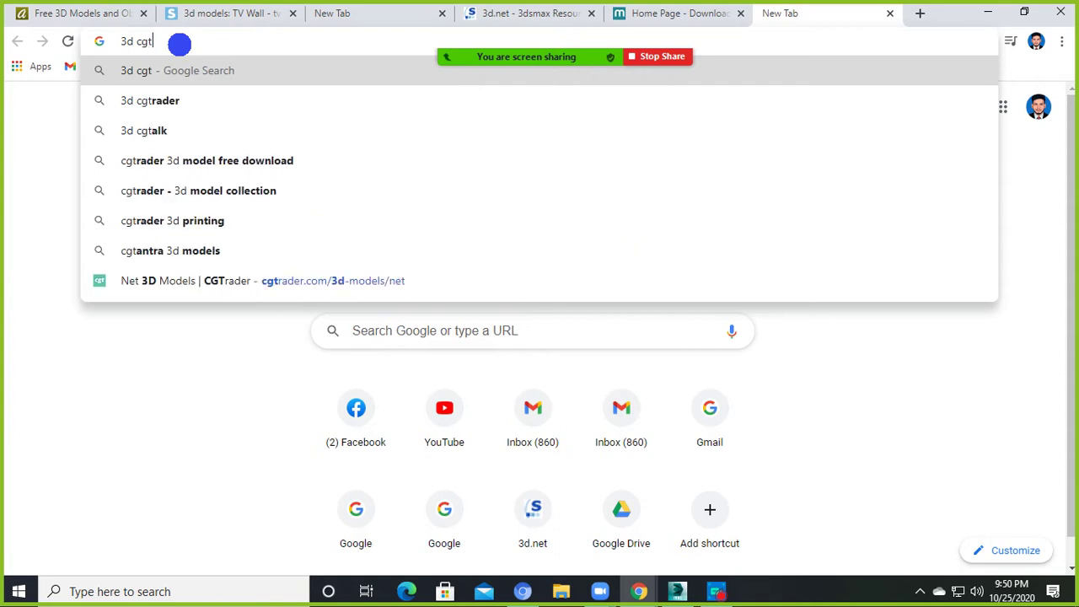
pyautogui.write('ader')
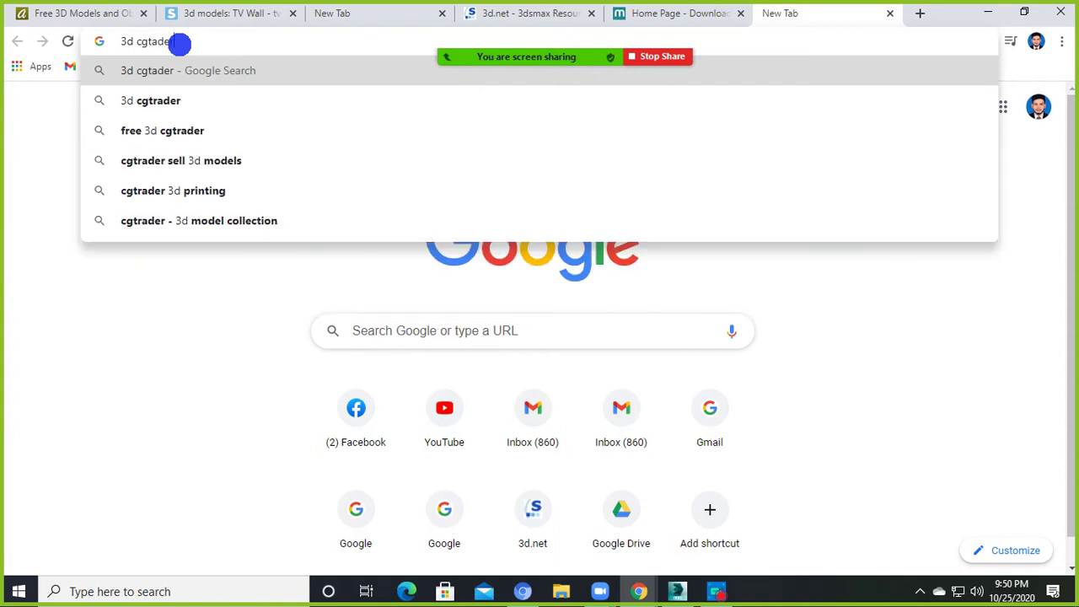
pyautogui.press('Return')
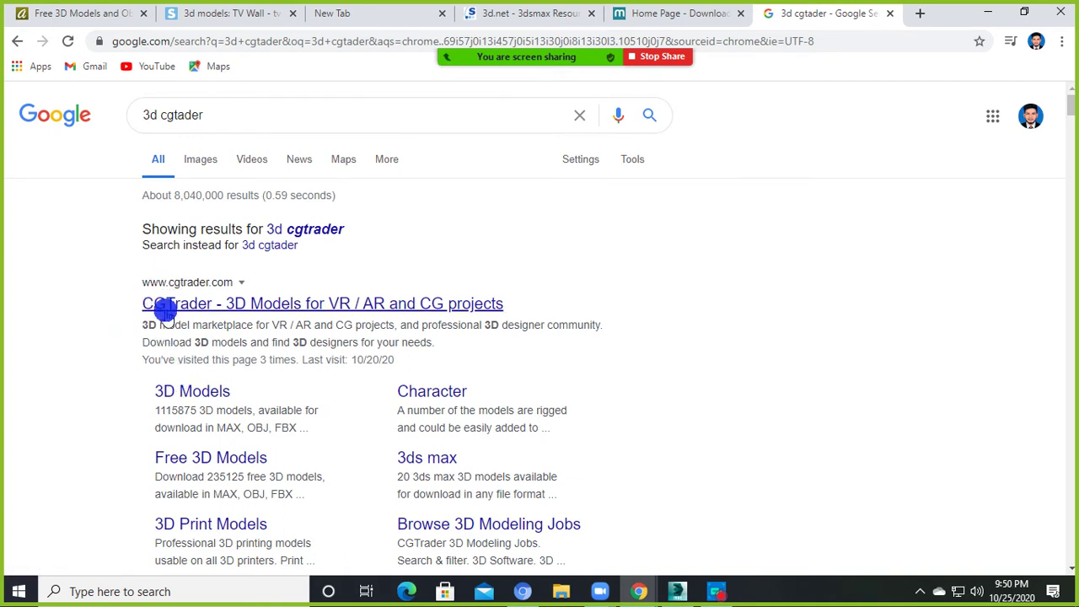
# - Open CGTrader's Architectural 3D models catalogue from the results and scroll its listings
pyautogui.click(204, 305)
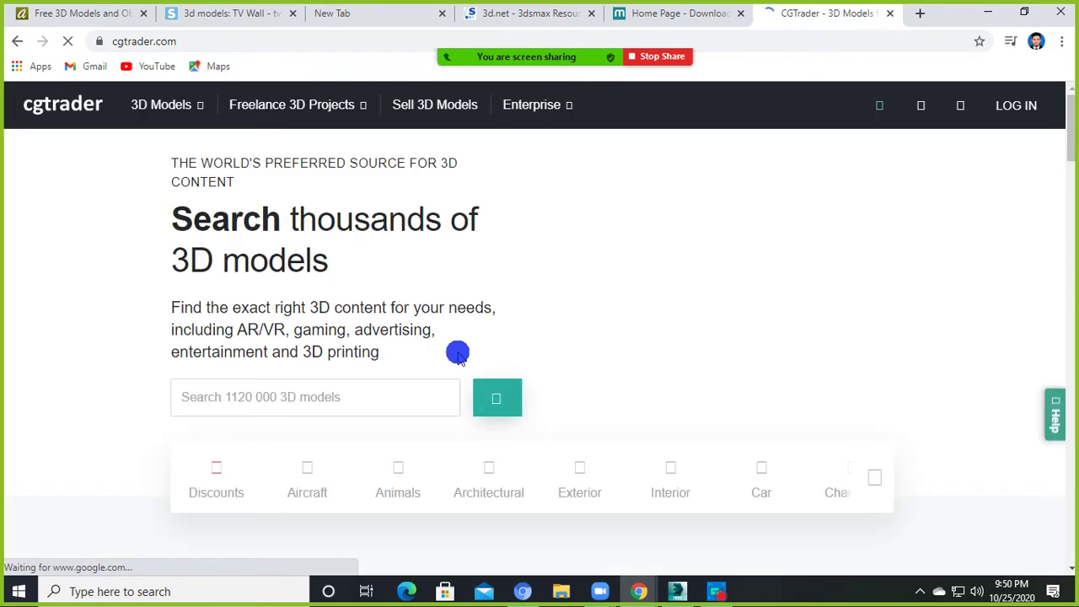
pyautogui.scroll(-4, 458, 354)
pyautogui.scroll(3, 458, 354)
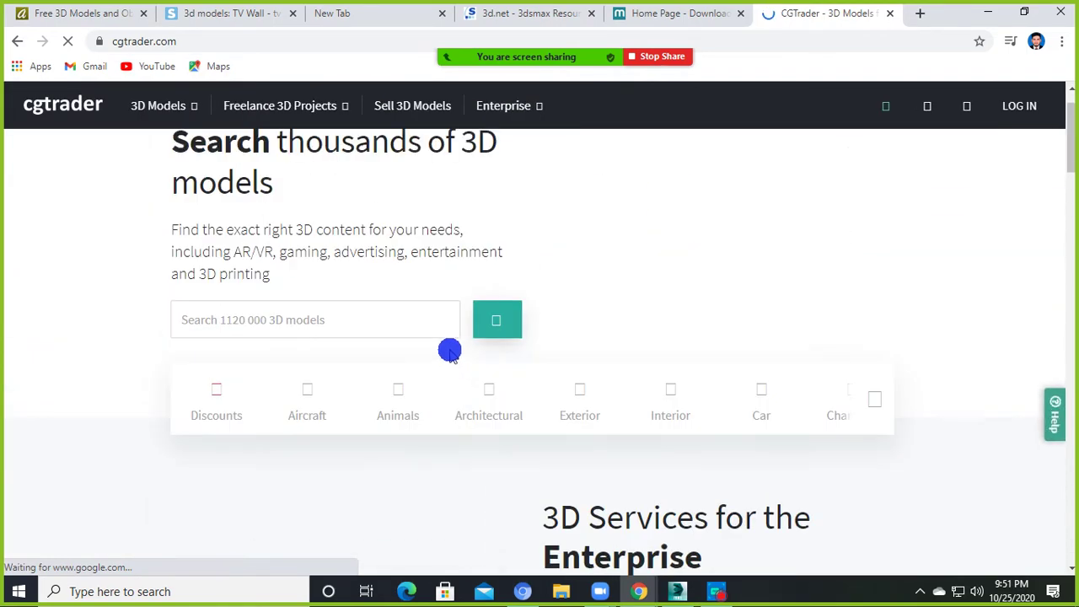
pyautogui.scroll(-3, 450, 347)
pyautogui.scroll(-5, 523, 338)
pyautogui.scroll(5, 594, 332)
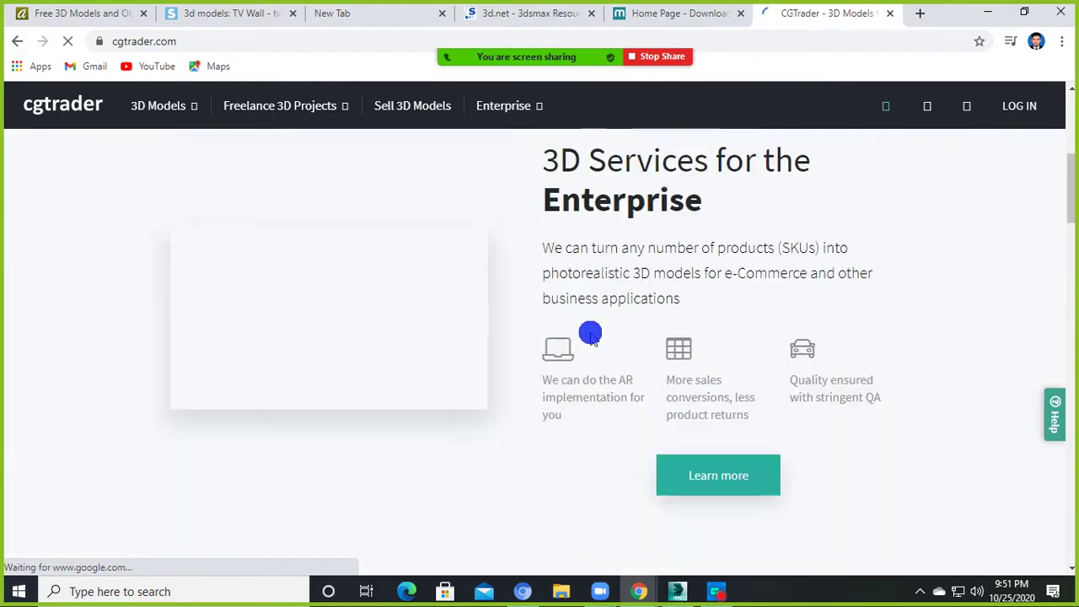
pyautogui.scroll(-3, 591, 335)
pyautogui.scroll(-3, 591, 334)
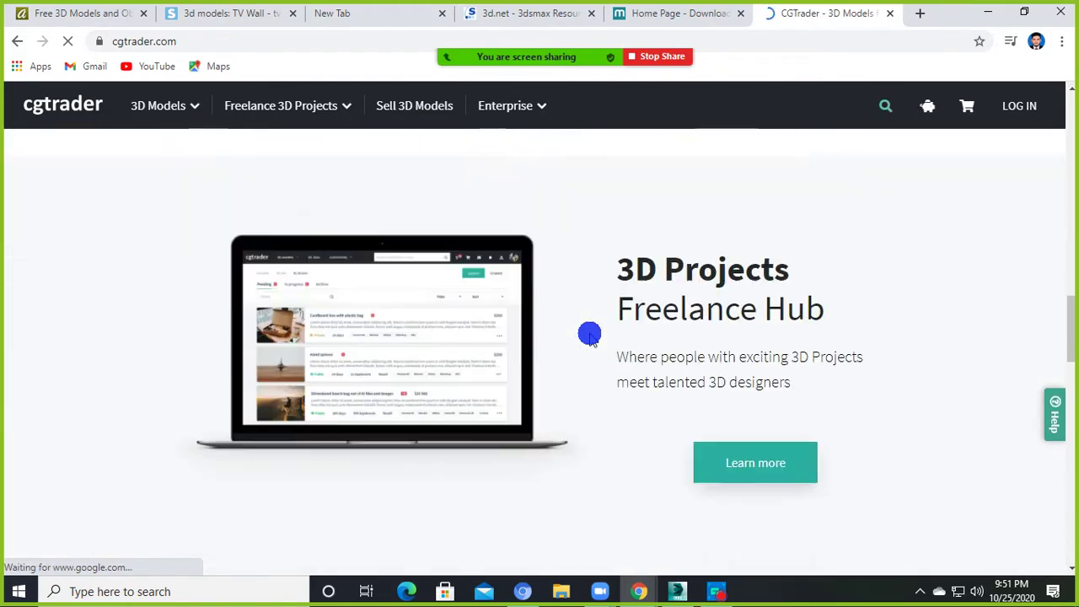
pyautogui.scroll(2, 591, 335)
pyautogui.scroll(5, 588, 335)
pyautogui.scroll(3, 586, 335)
pyautogui.scroll(3, 511, 328)
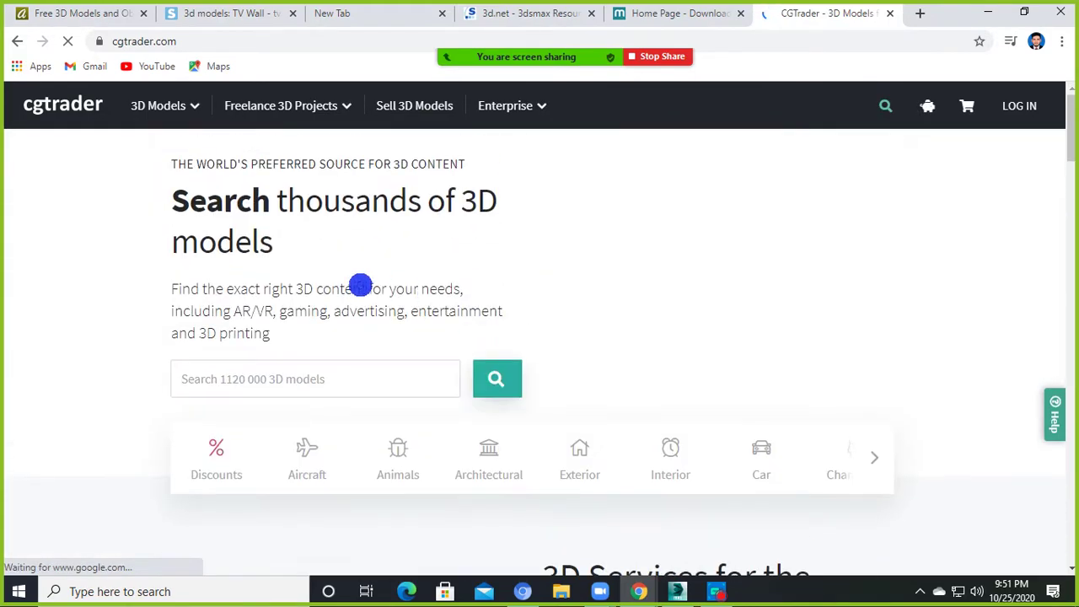
pyautogui.scroll(-1, 436, 388)
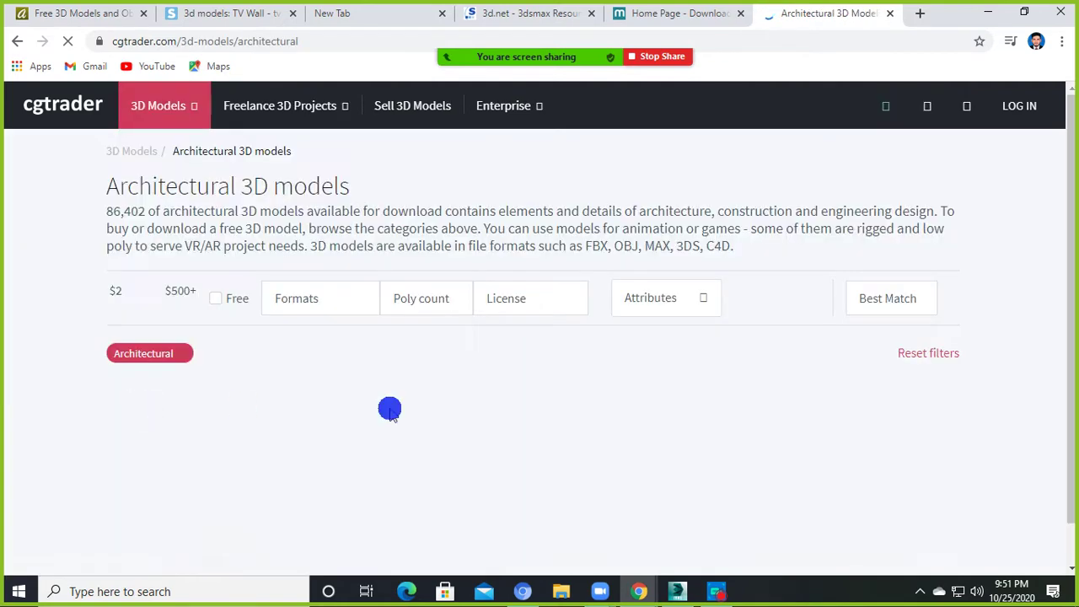
# - Scroll further through the priced model listings, then back up to the heading and filters
pyautogui.scroll(-5, 496, 393)
pyautogui.scroll(3, 496, 393)
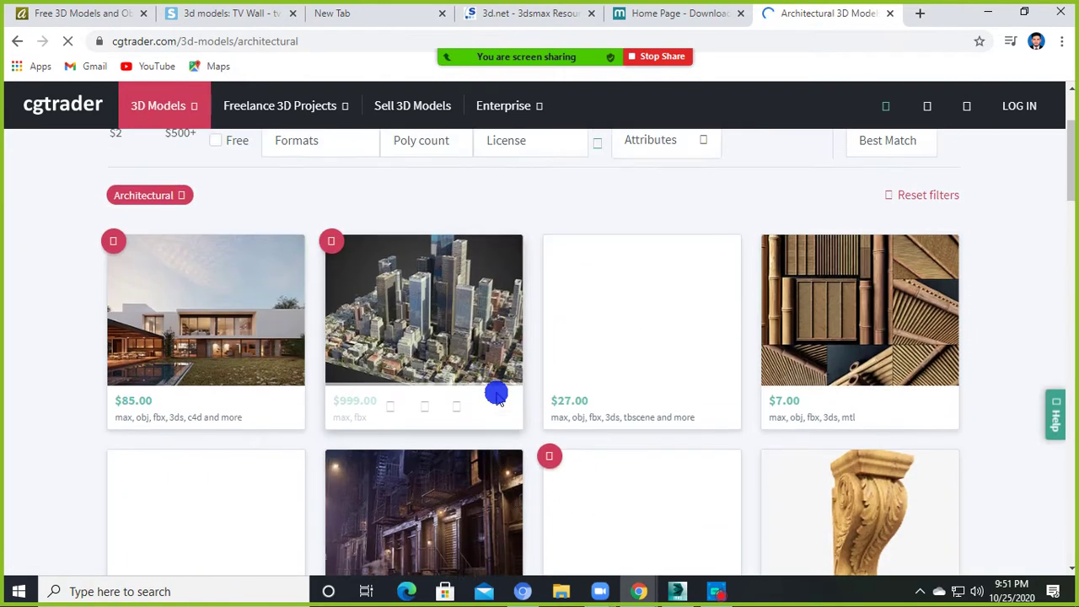
pyautogui.scroll(-3, 472, 391)
pyautogui.scroll(-2, 373, 404)
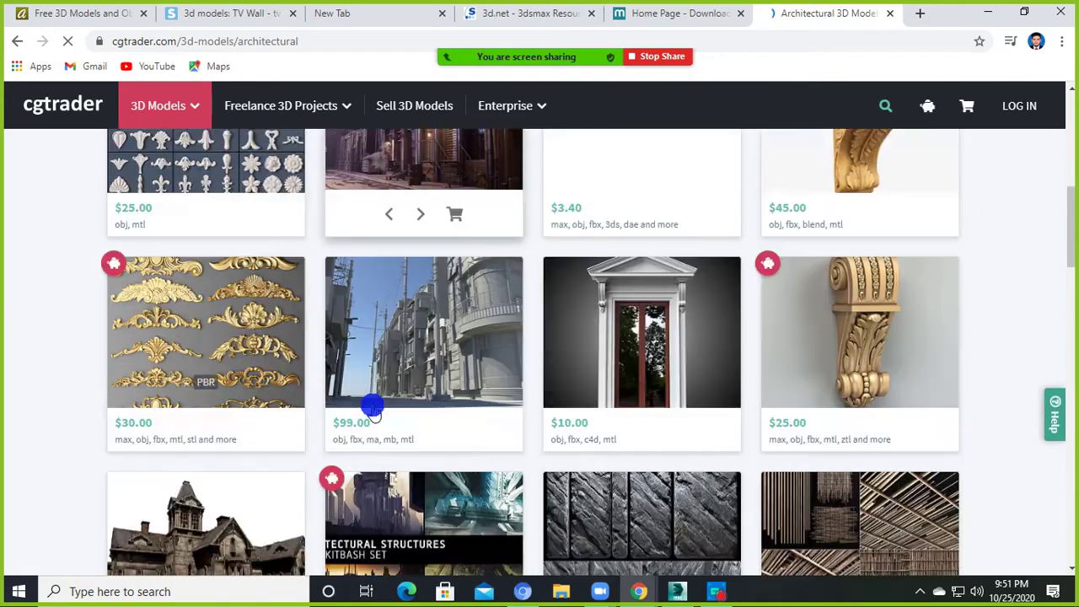
pyautogui.scroll(-3, 376, 405)
pyautogui.scroll(4, 283, 374)
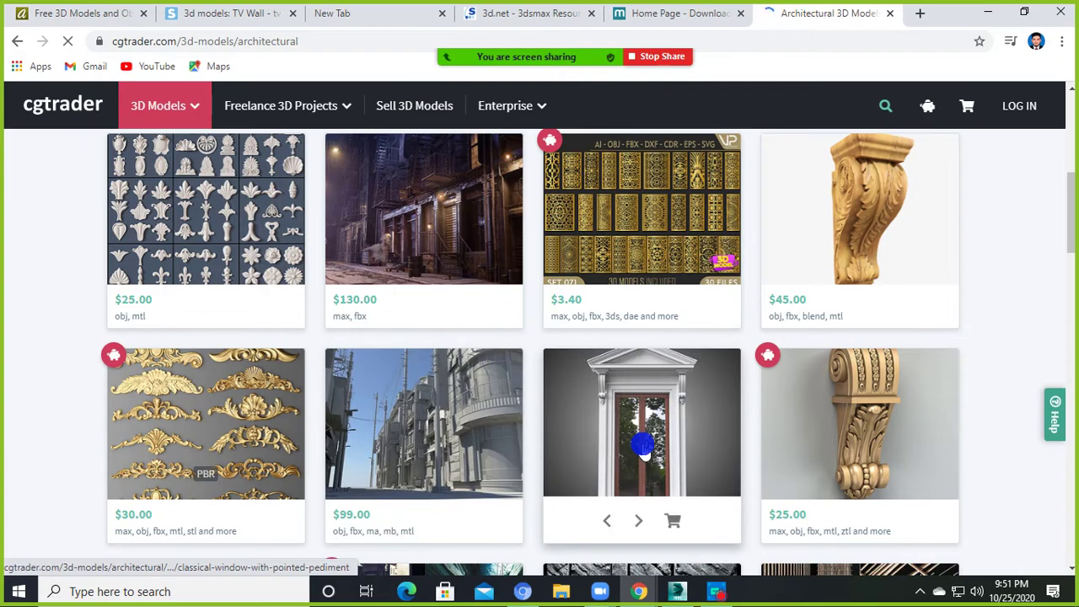
pyautogui.scroll(-3, 646, 441)
pyautogui.scroll(-3, 642, 447)
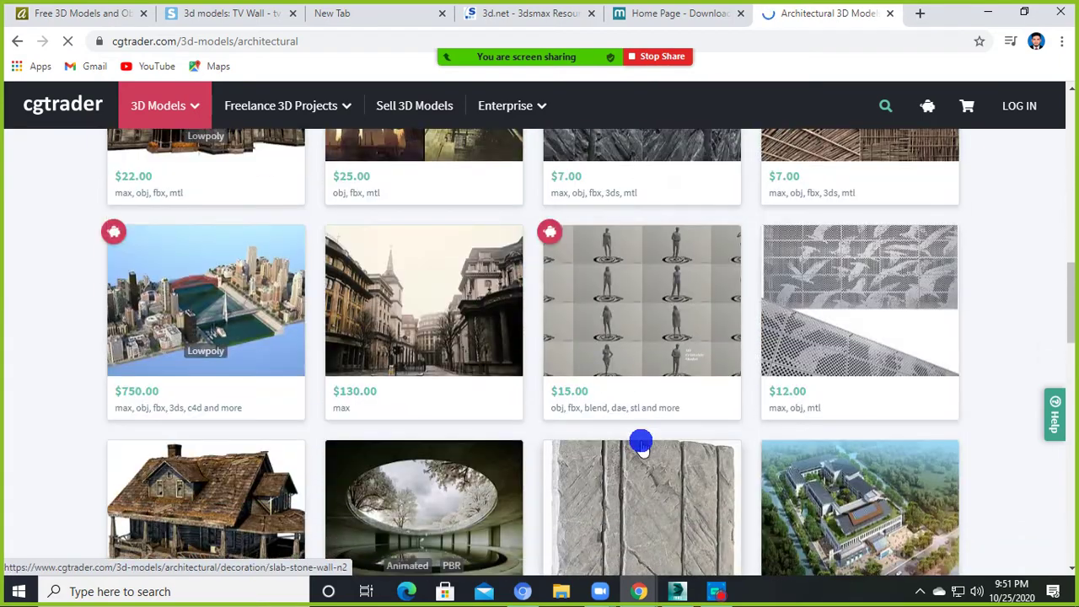
pyautogui.scroll(5, 623, 431)
pyautogui.scroll(5, 368, 357)
pyautogui.scroll(5, 260, 337)
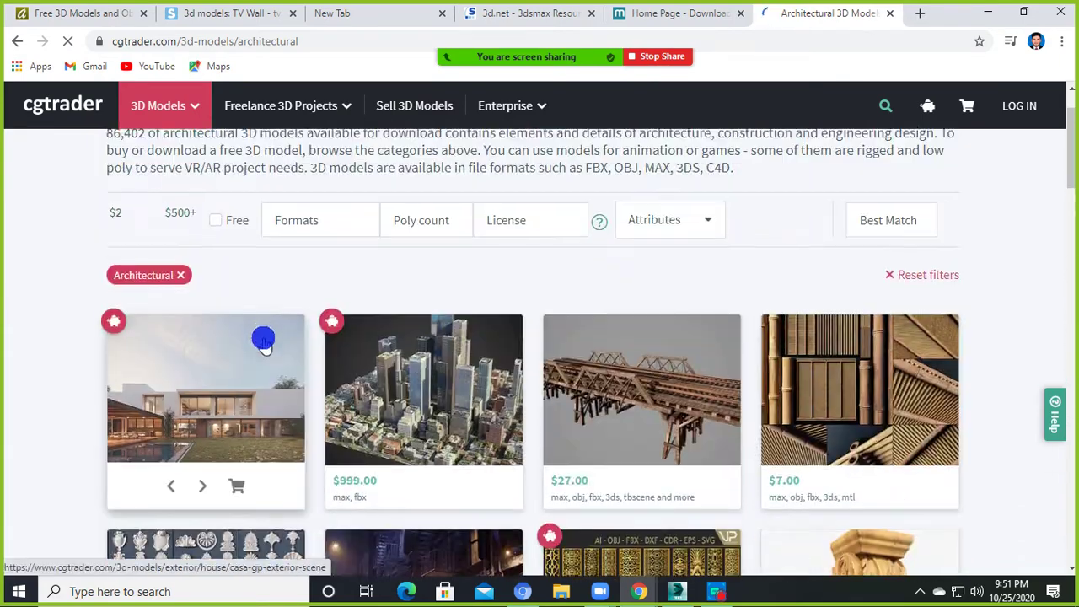
pyautogui.scroll(2, 206, 356)
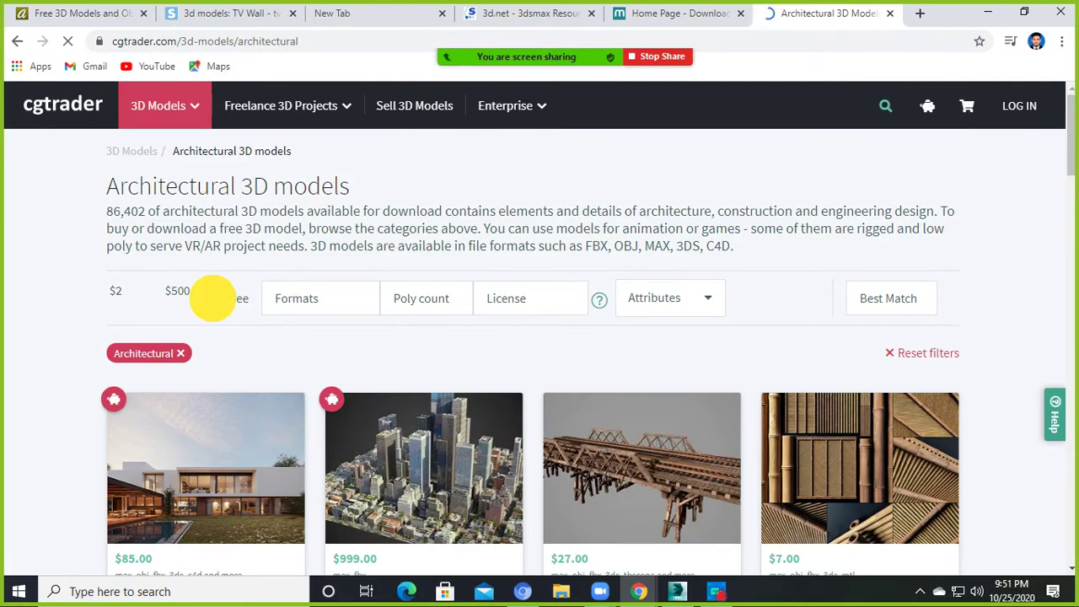
pyautogui.scroll(-4, 388, 364)
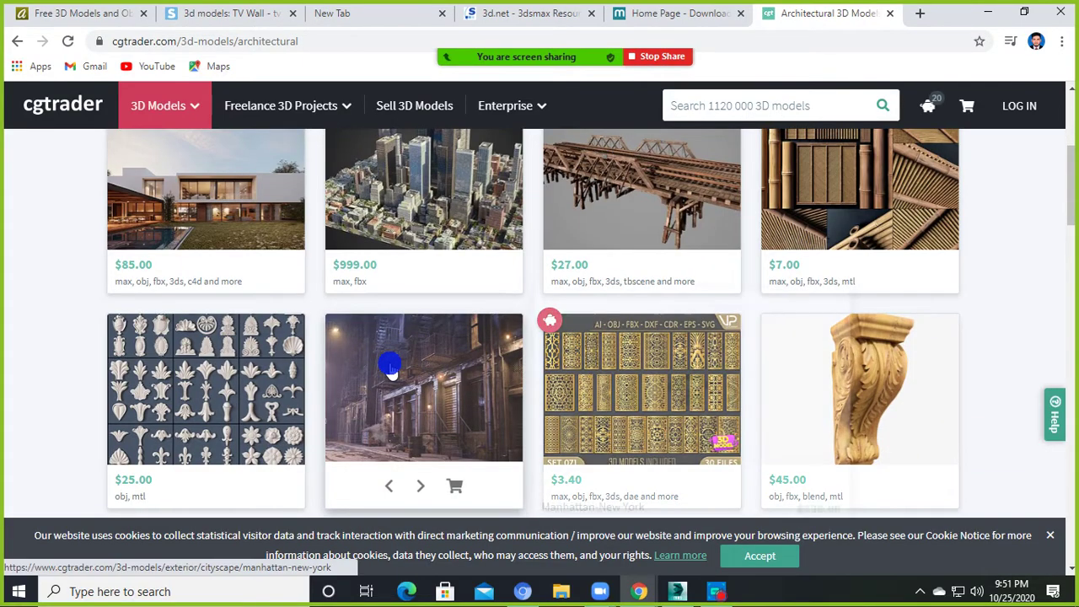
pyautogui.scroll(-3, 390, 371)
pyautogui.scroll(-3, 389, 371)
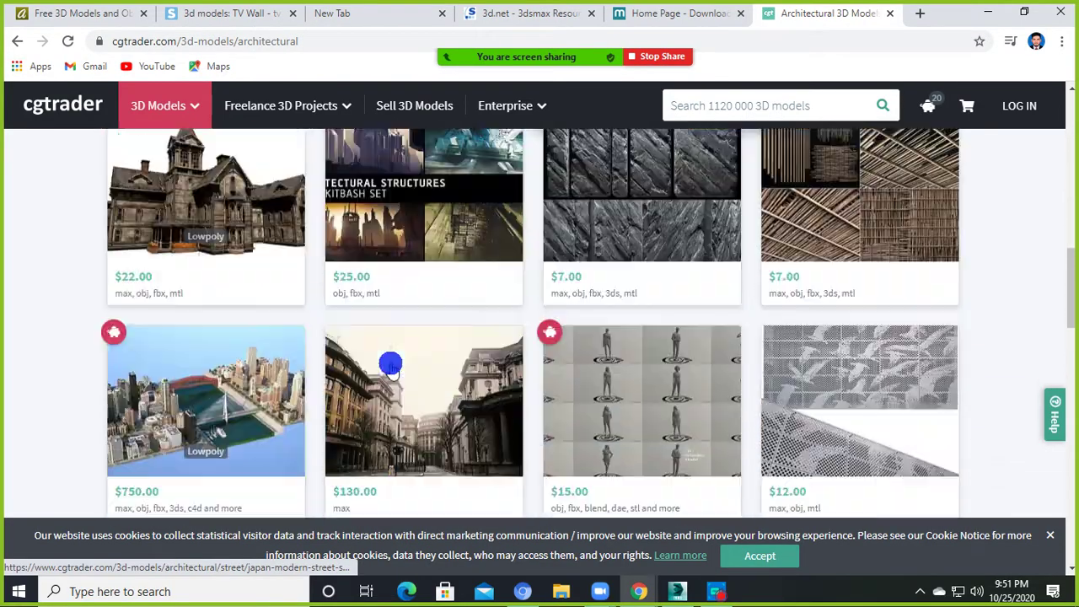
pyautogui.scroll(-1, 391, 368)
pyautogui.scroll(-2, 602, 380)
pyautogui.scroll(-2, 303, 363)
pyautogui.scroll(-2, 485, 366)
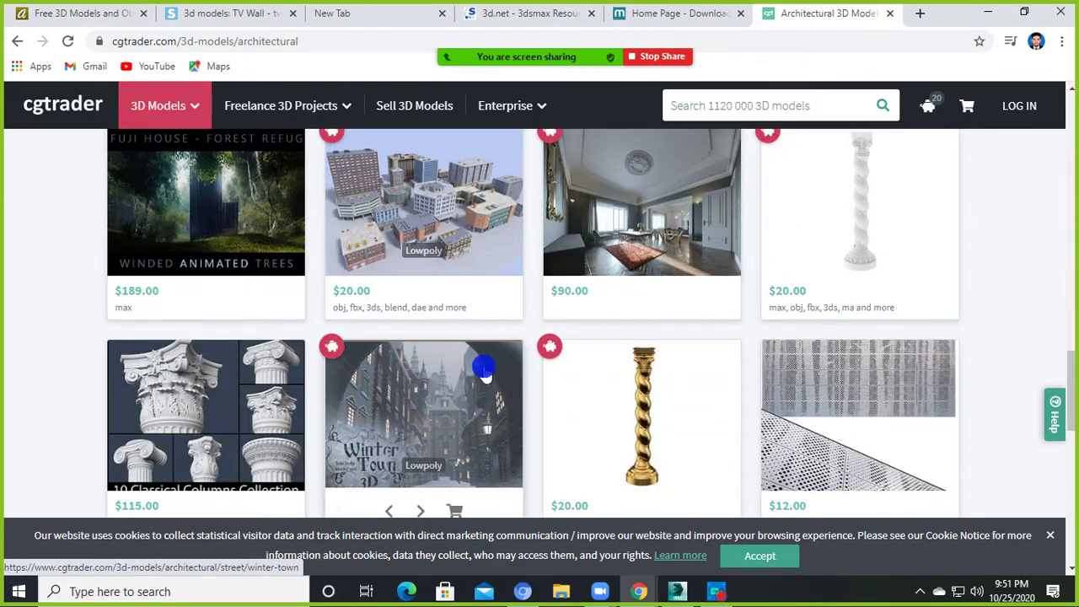
pyautogui.scroll(-4, 484, 369)
pyautogui.scroll(4, 816, 363)
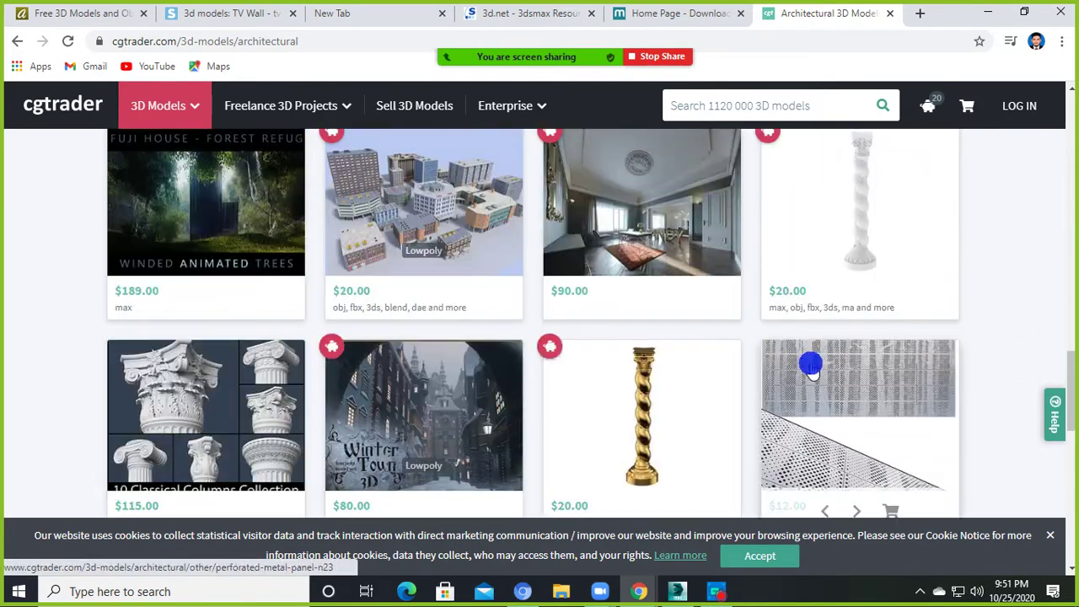
pyautogui.scroll(5, 764, 357)
pyautogui.scroll(-4, 764, 356)
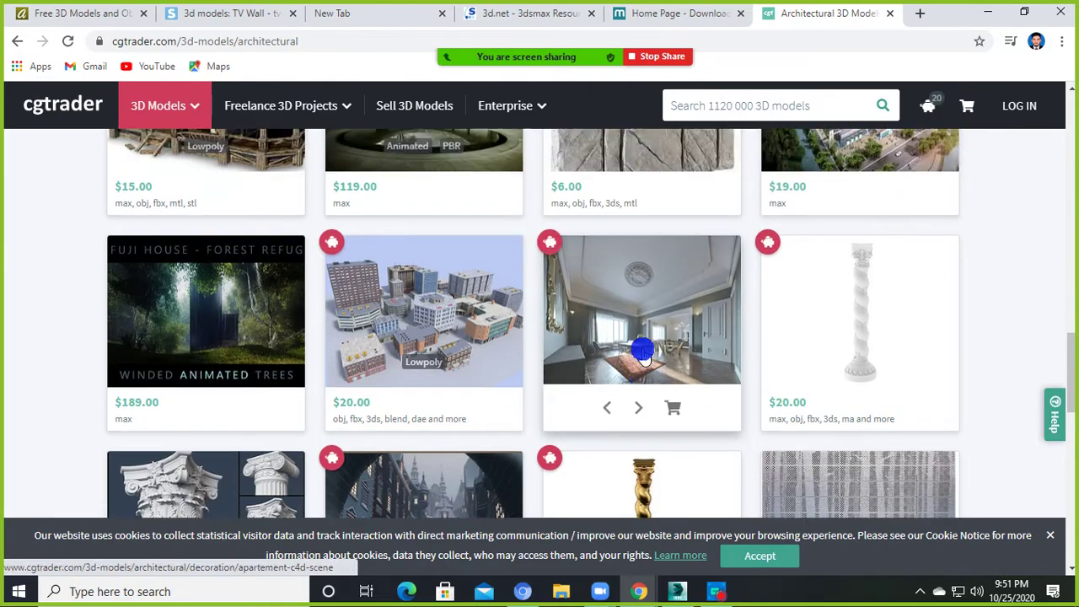
pyautogui.scroll(3, 641, 349)
pyautogui.scroll(3, 624, 347)
pyautogui.scroll(3, 604, 345)
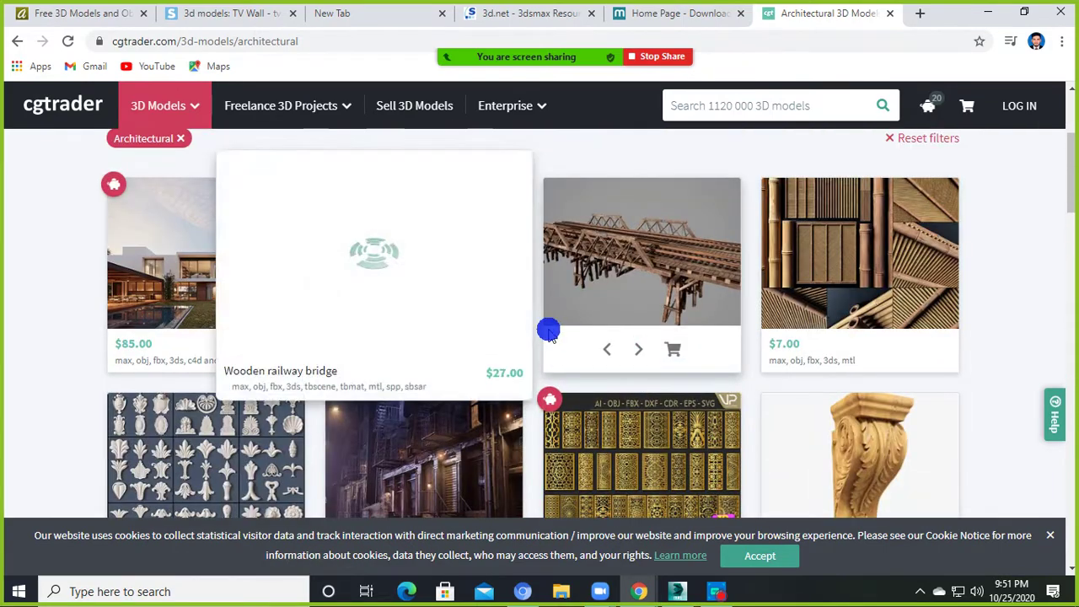
pyautogui.scroll(3, 581, 301)
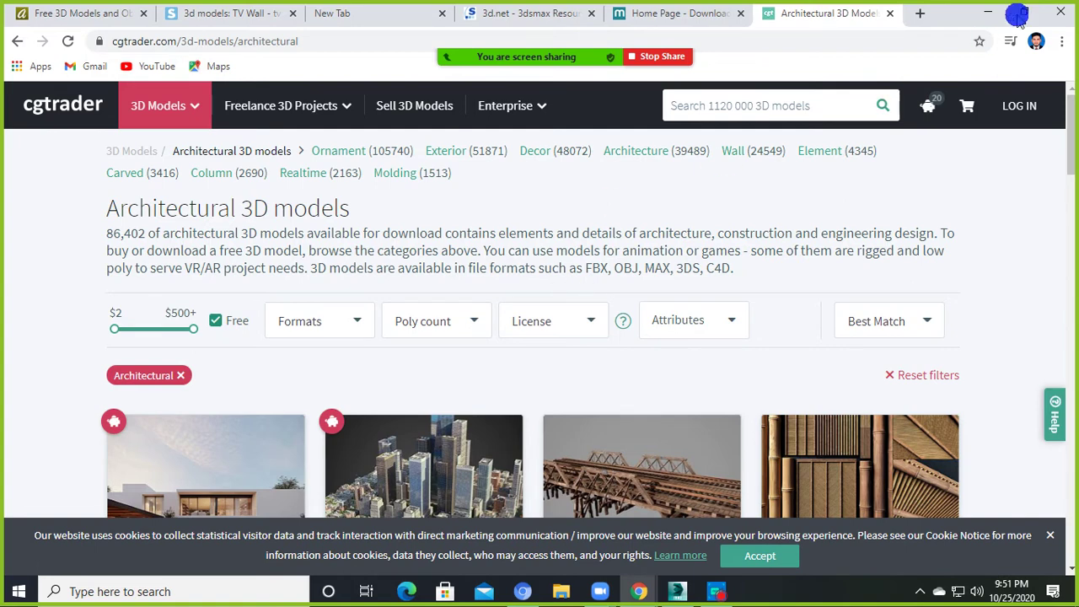
# - In a new tab, start a search typed as '3d terb', then clear it
pyautogui.click(922, 12)
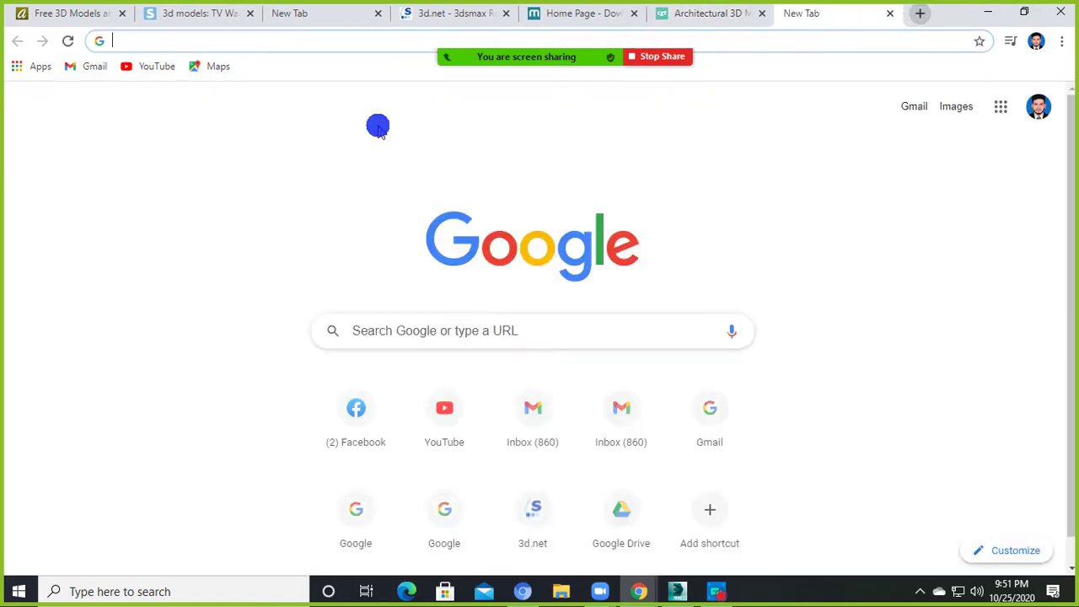
pyautogui.click(283, 45)
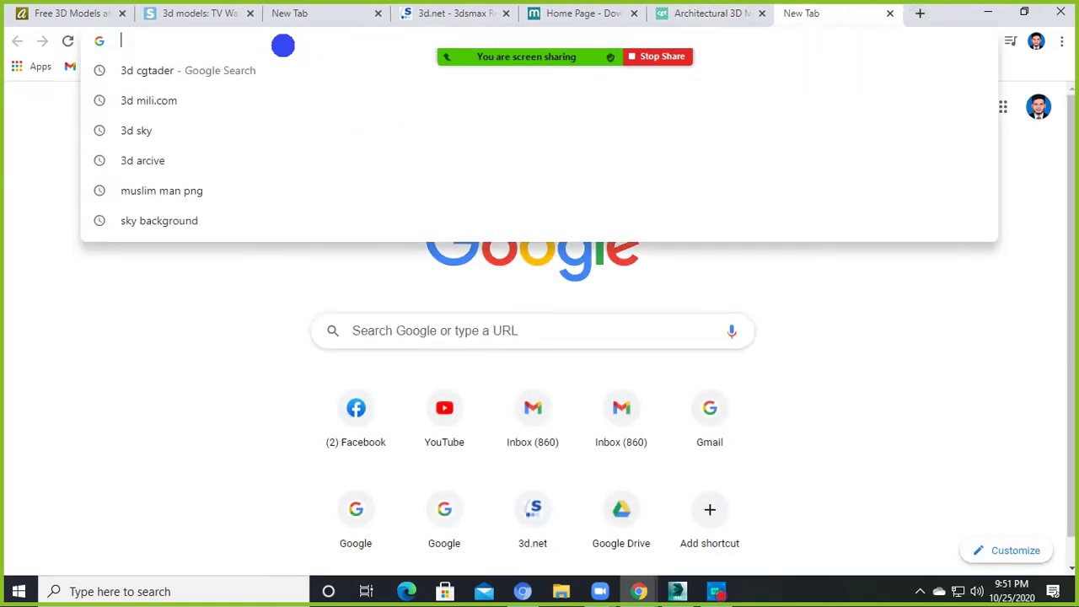
pyautogui.write('ter')
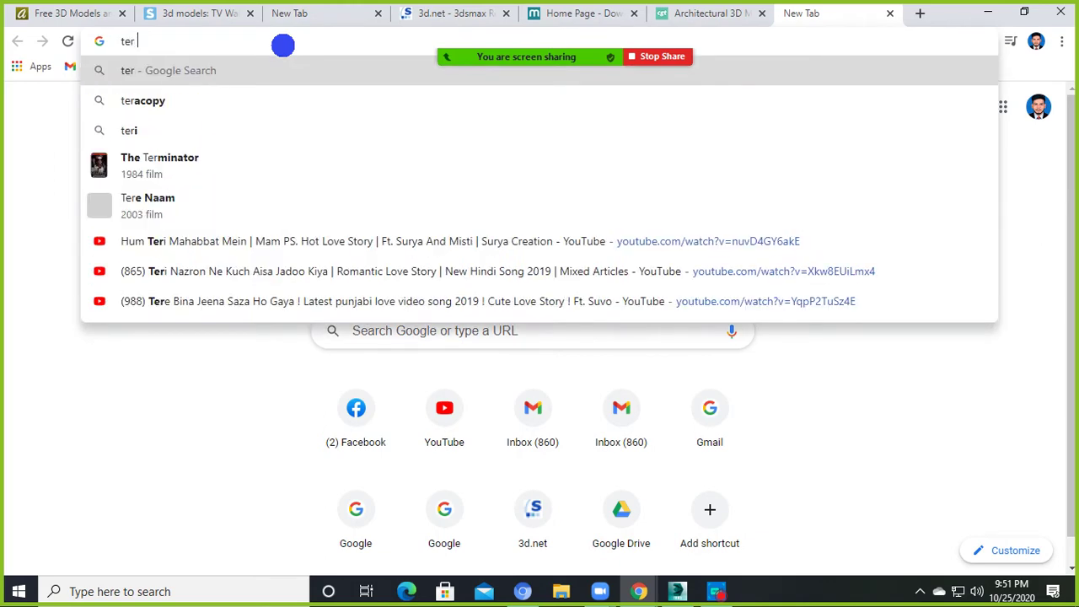
pyautogui.press('BackSpace')
pyautogui.press('BackSpace')
pyautogui.press('BackSpace')
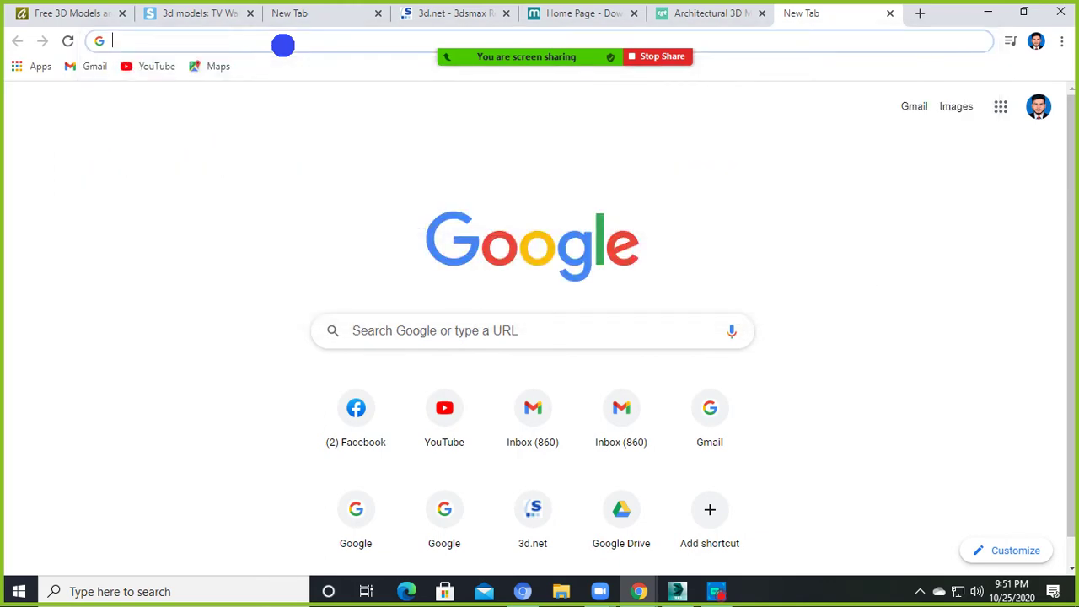
pyautogui.write('3d ')
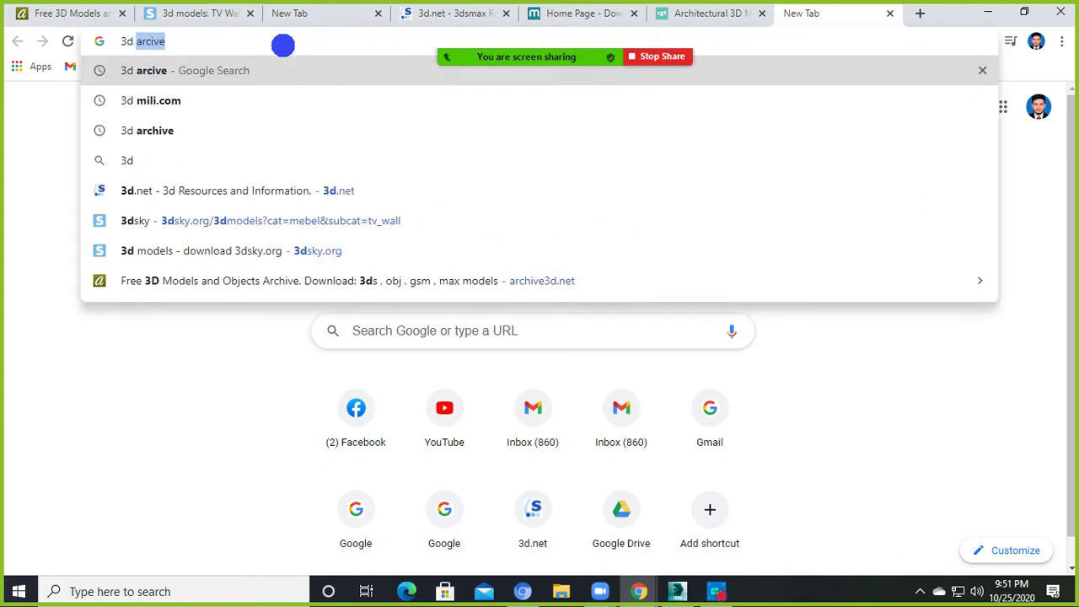
pyautogui.write('ter')
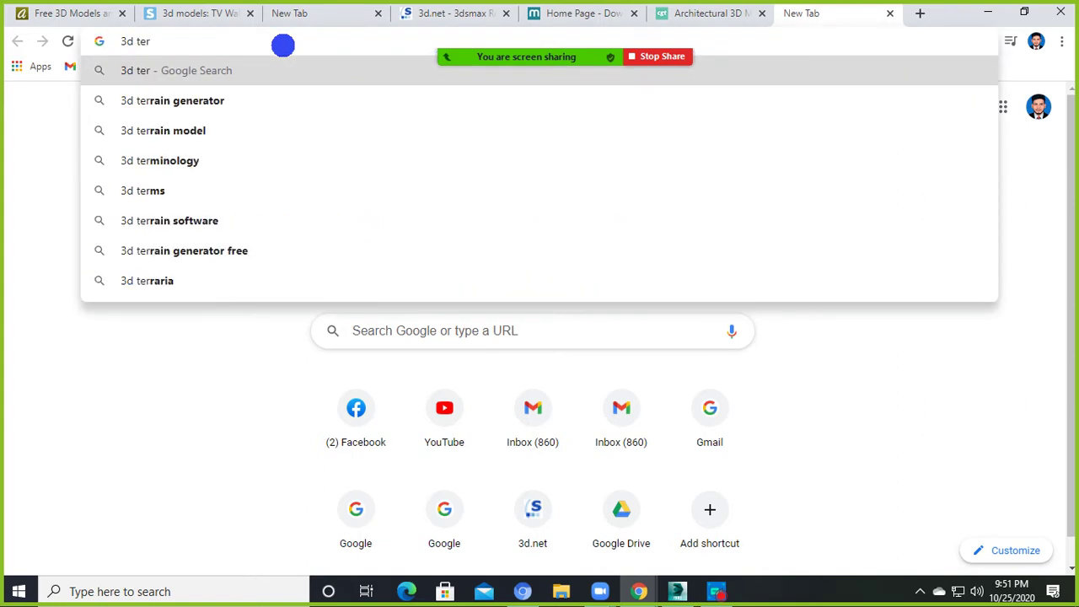
pyautogui.write('b')
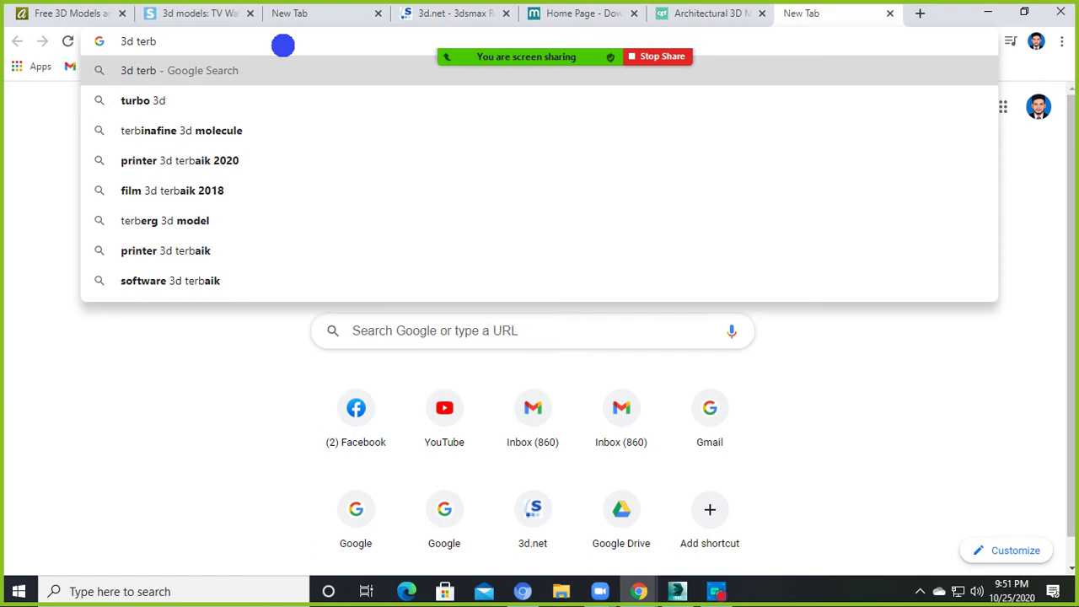
pyautogui.press('BackSpace')
pyautogui.press('BackSpace')
pyautogui.press('BackSpace')
pyautogui.press('BackSpace')
pyautogui.press('BackSpace')
pyautogui.press('BackSpace')
pyautogui.press('BackSpace')
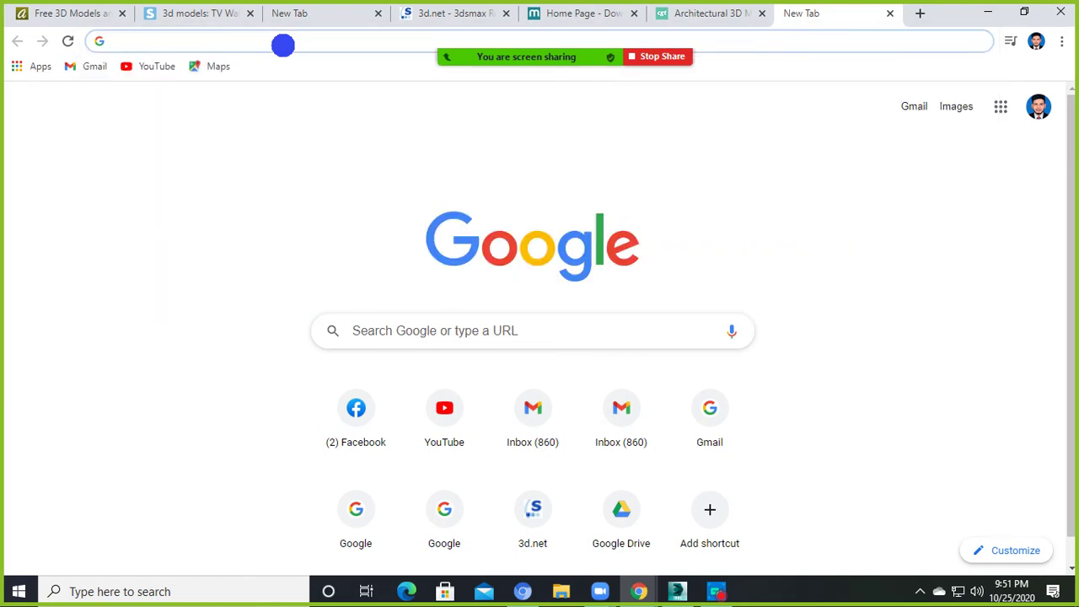
# - Search Google for '3d model' and scroll through the Free3D, CGTrader and TurboSquid results
pyautogui.click(239, 39)
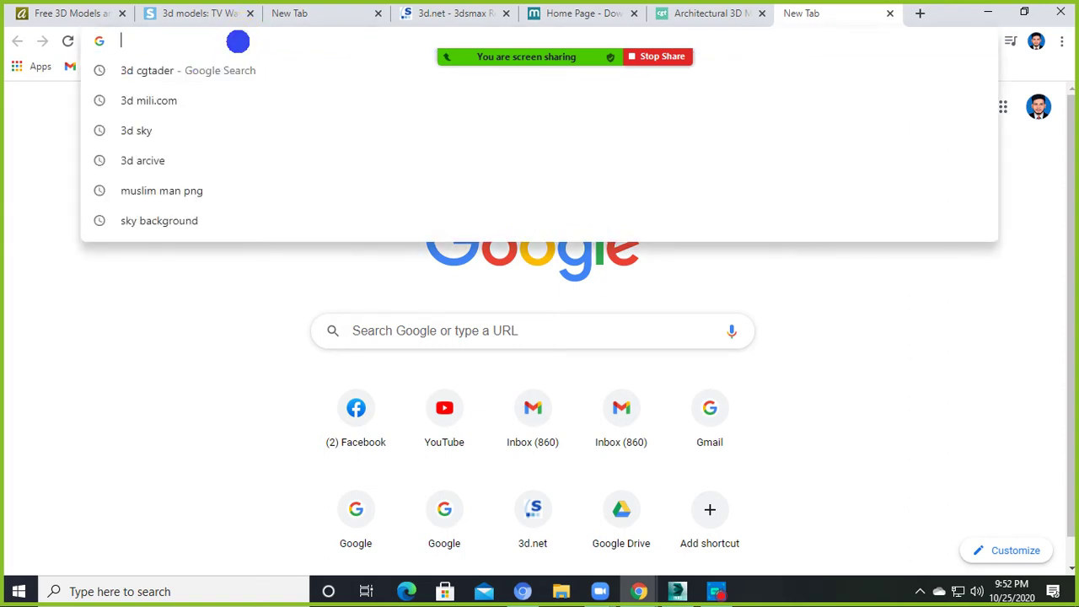
pyautogui.write('3d mo')
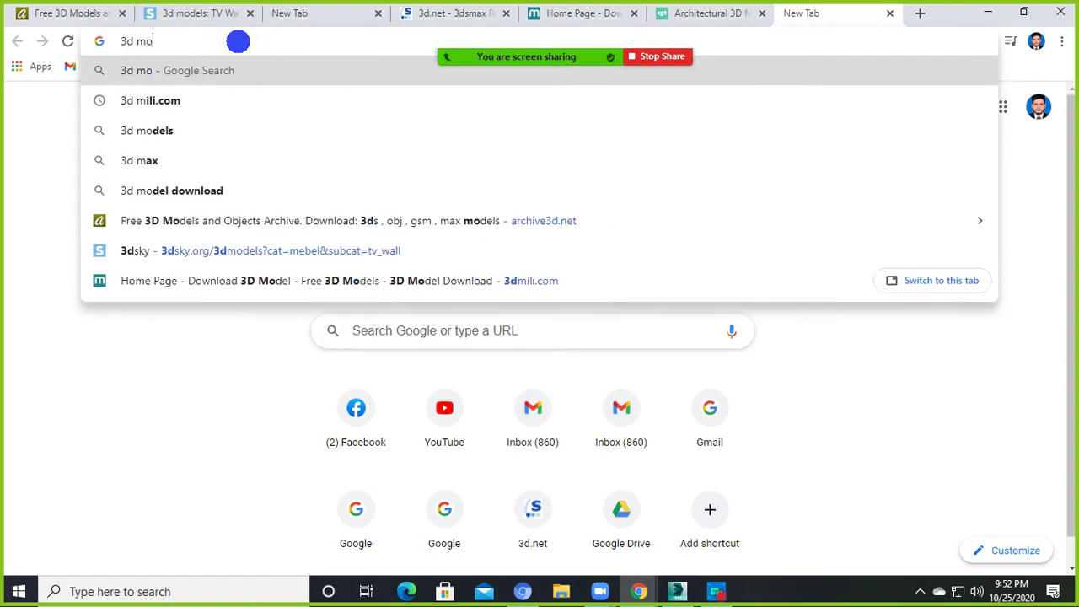
pyautogui.write('del')
pyautogui.press('Return')
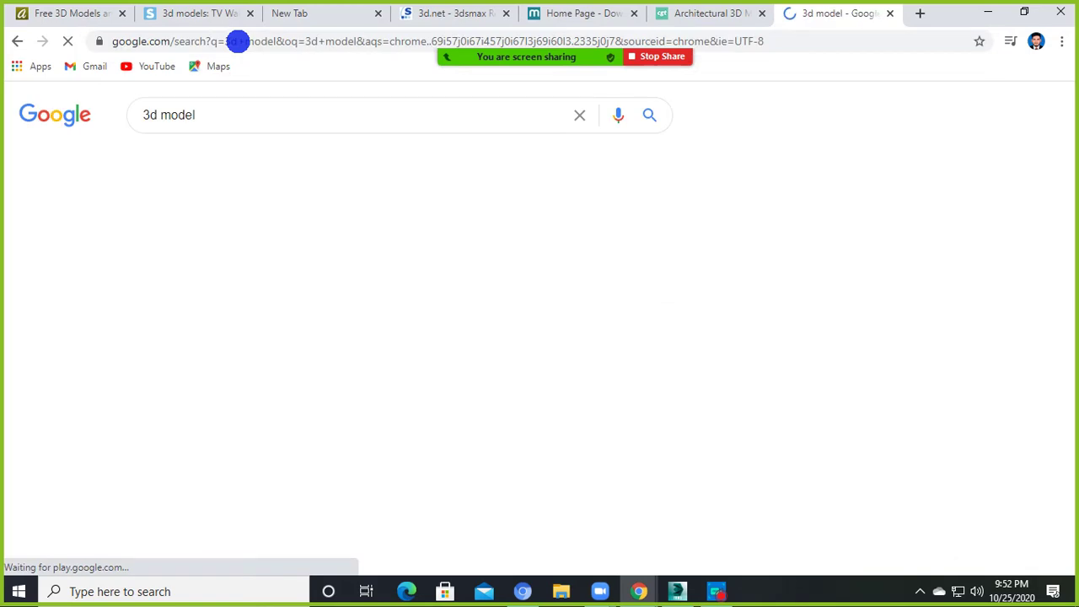
pyautogui.scroll(-1, 287, 269)
pyautogui.scroll(-2, 279, 312)
pyautogui.scroll(-2, 282, 328)
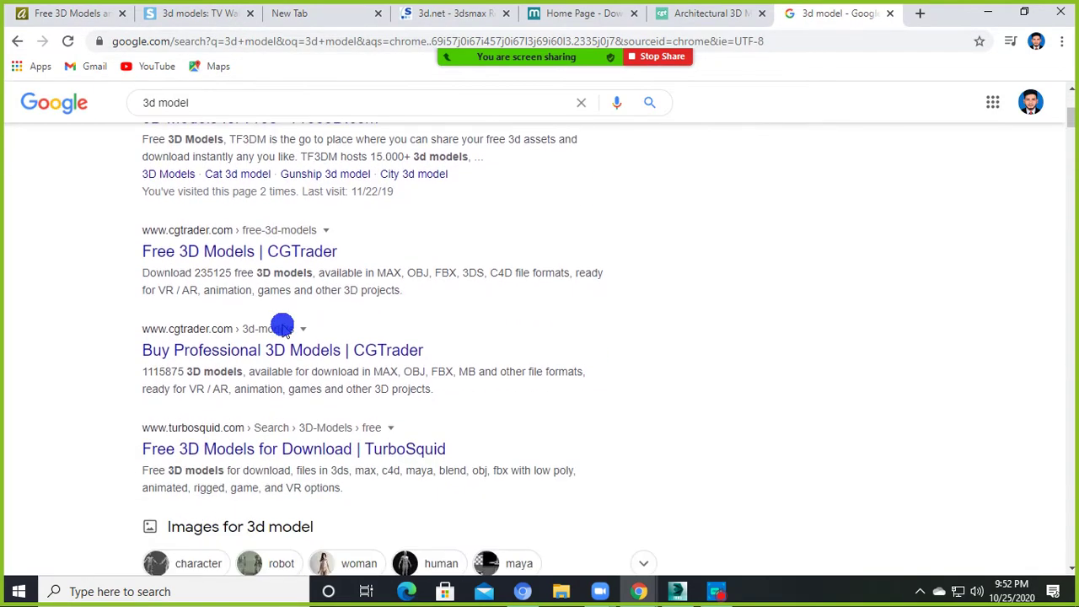
pyautogui.scroll(1, 306, 349)
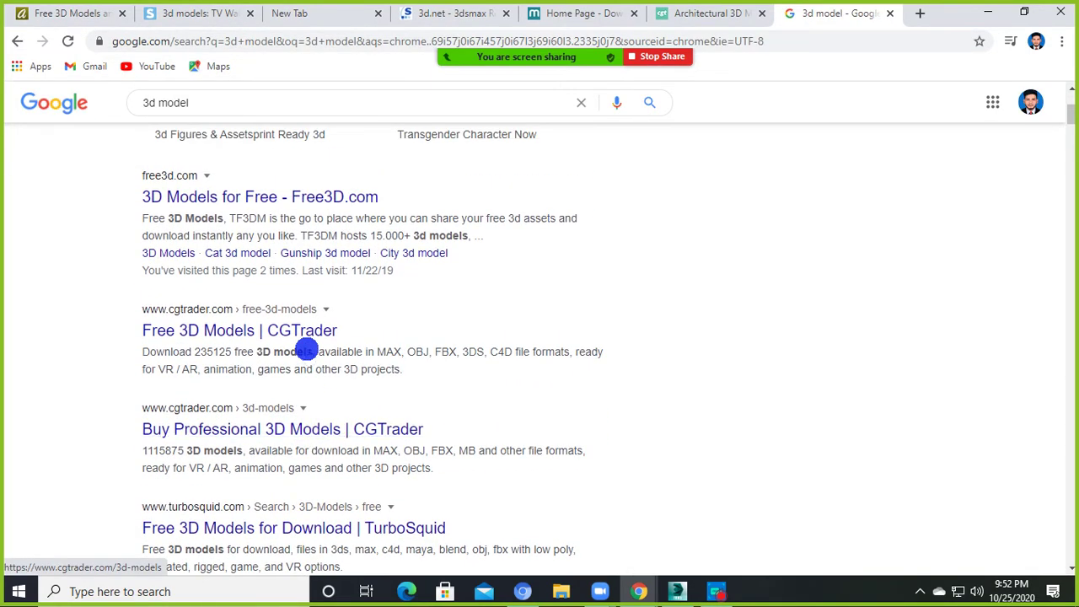
pyautogui.scroll(-1, 307, 349)
pyautogui.scroll(-2, 279, 333)
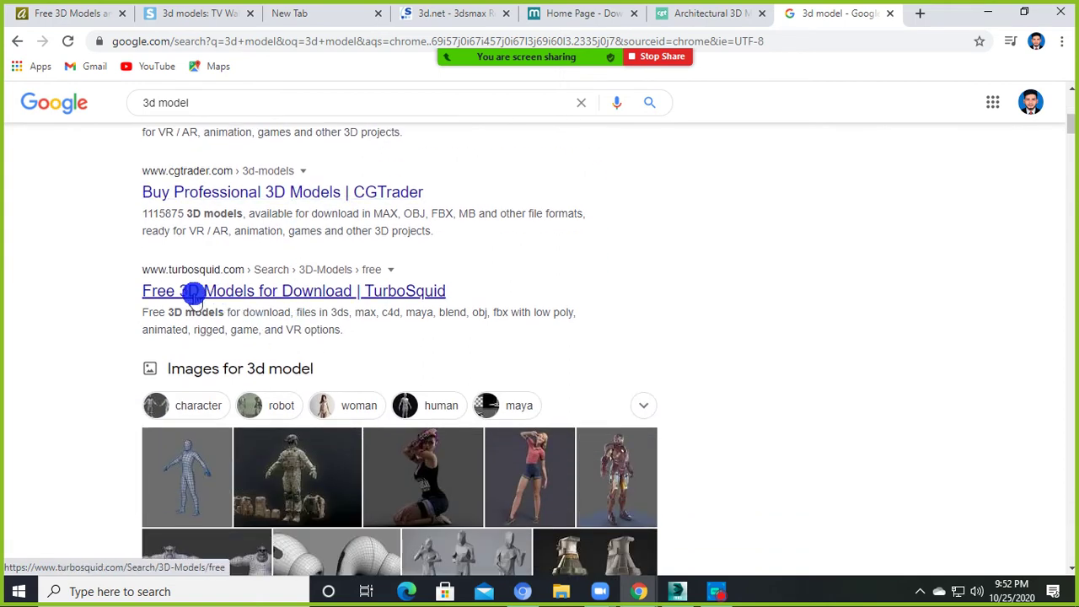
# - Open TurboSquid's free Interior Design models listing and scroll through the results
pyautogui.click(321, 293)
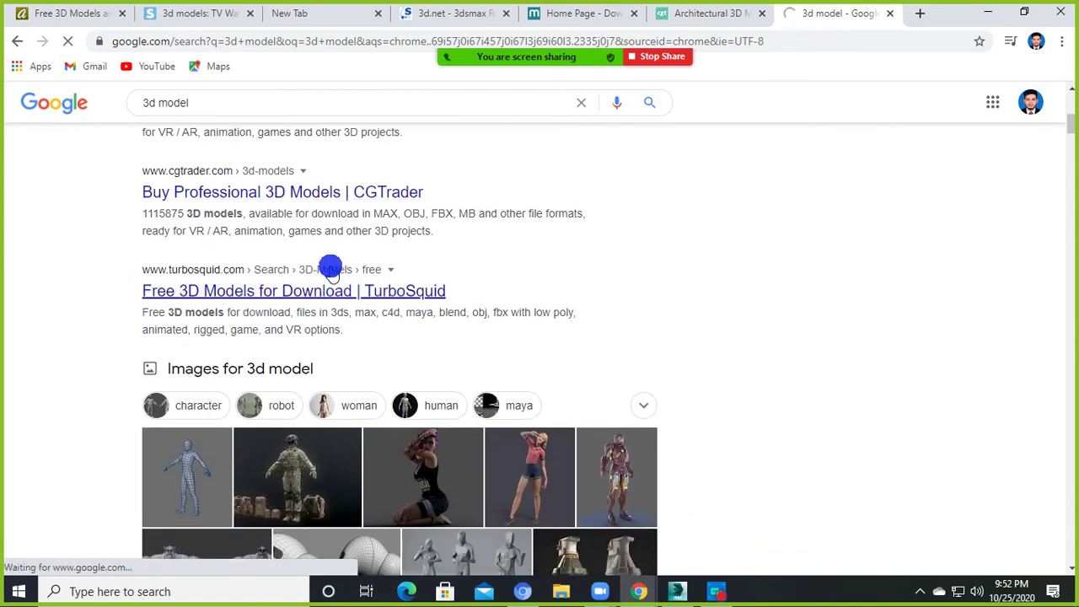
pyautogui.scroll(-5, 441, 346)
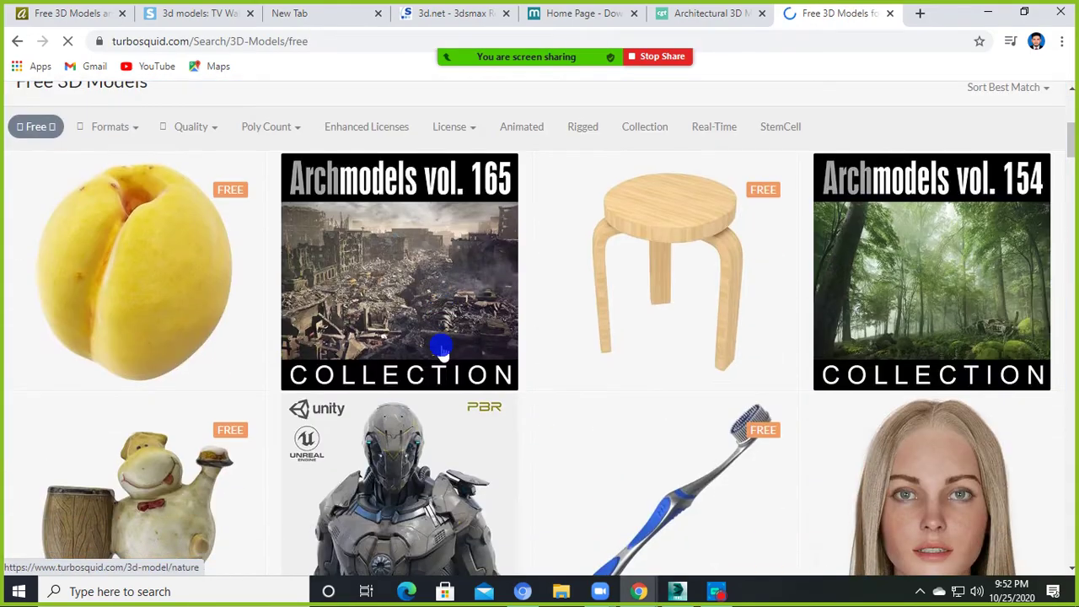
pyautogui.scroll(-3, 441, 348)
pyautogui.scroll(3, 441, 348)
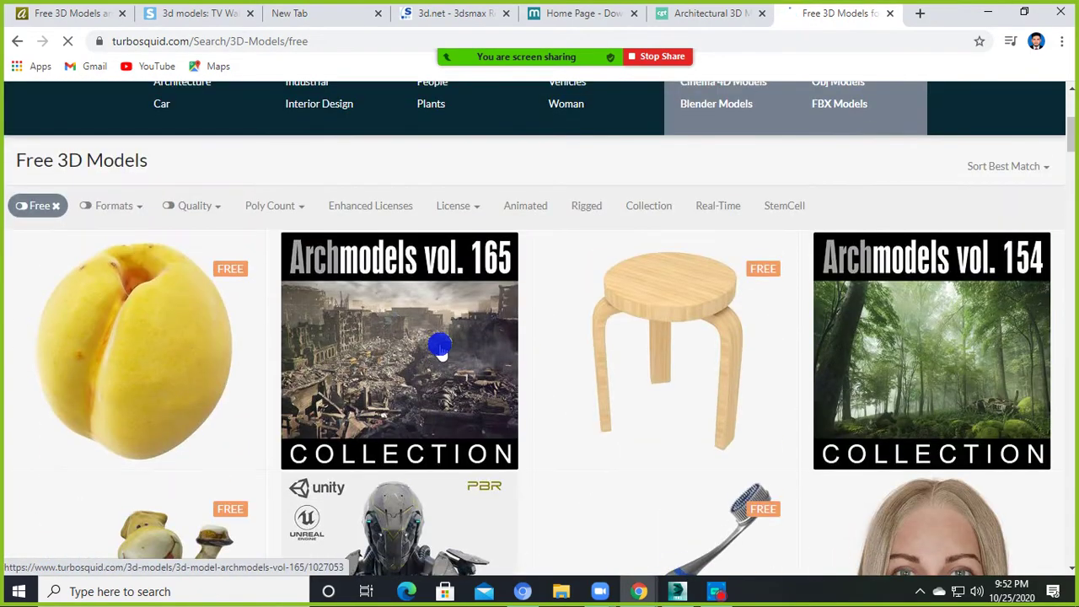
pyautogui.scroll(4, 439, 346)
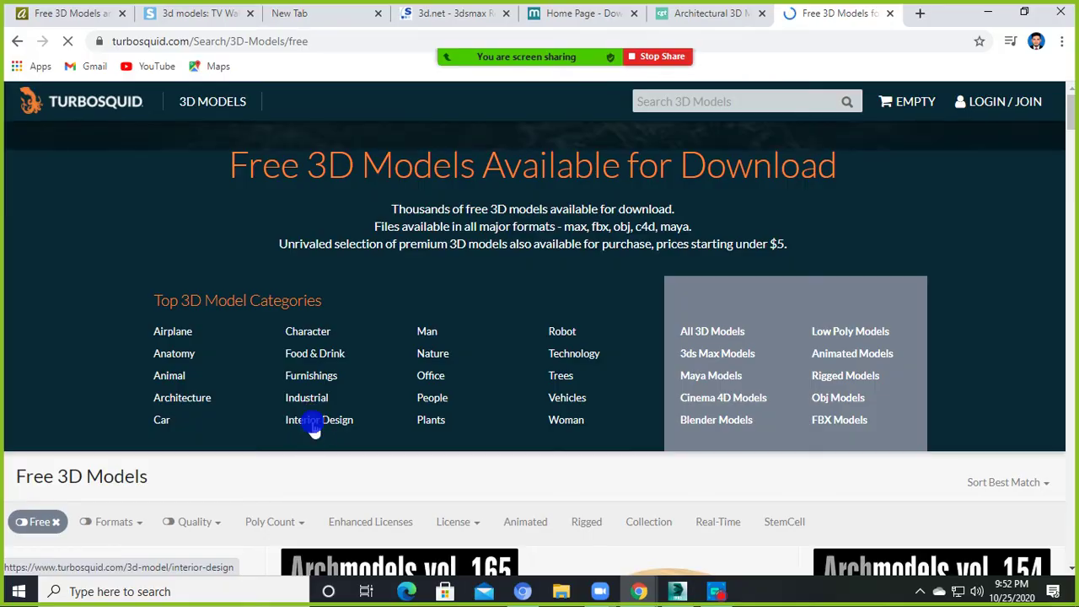
pyautogui.scroll(-1, 349, 405)
pyautogui.scroll(-3, 541, 354)
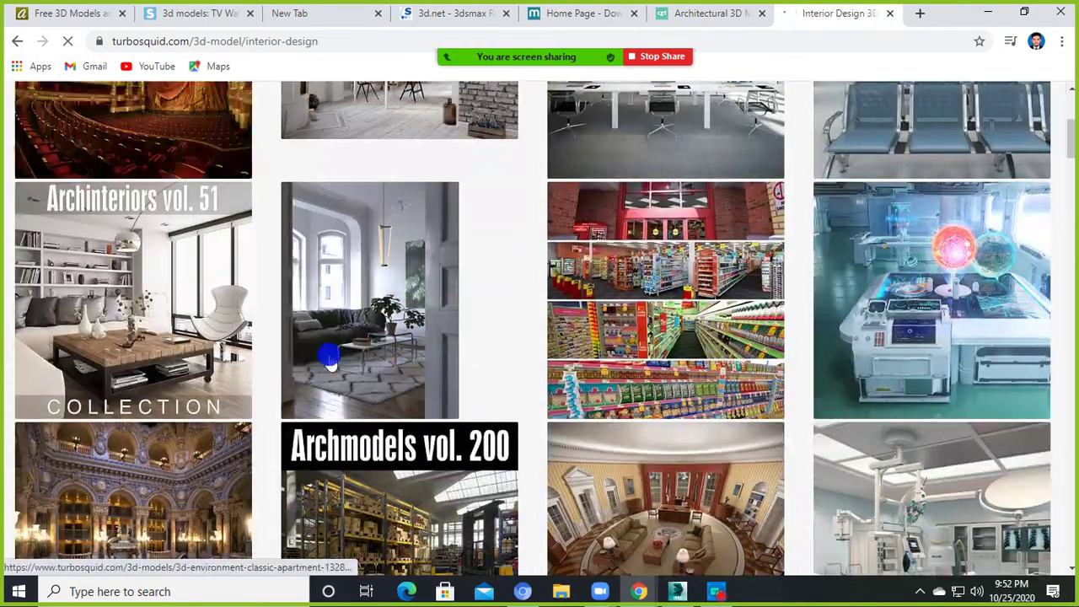
pyautogui.scroll(-4, 541, 354)
pyautogui.scroll(-2, 540, 354)
pyautogui.scroll(-3, 540, 354)
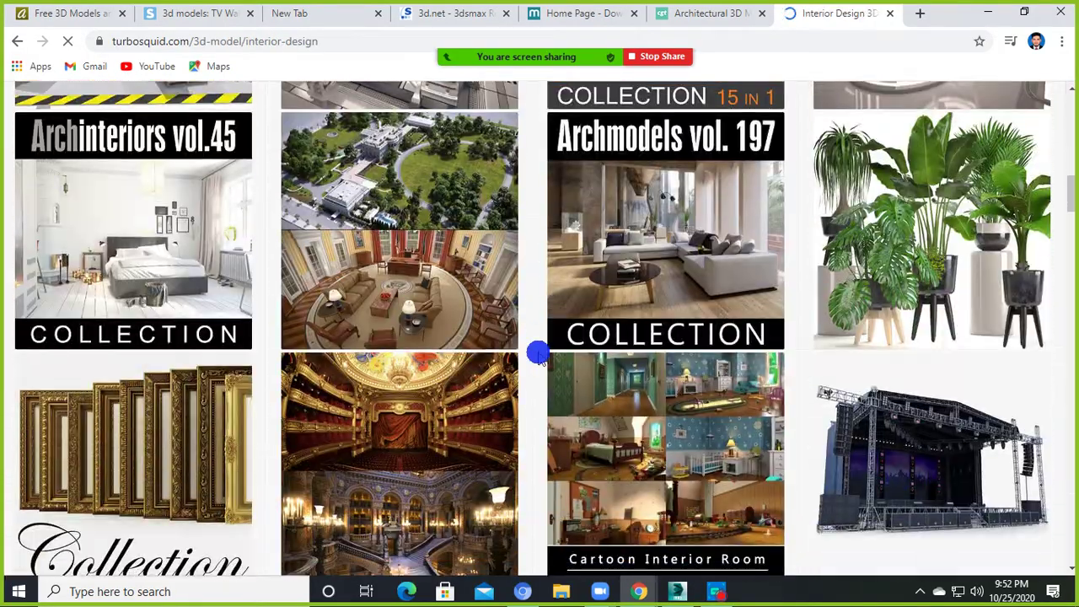
pyautogui.scroll(5, 538, 354)
pyautogui.scroll(3, 540, 354)
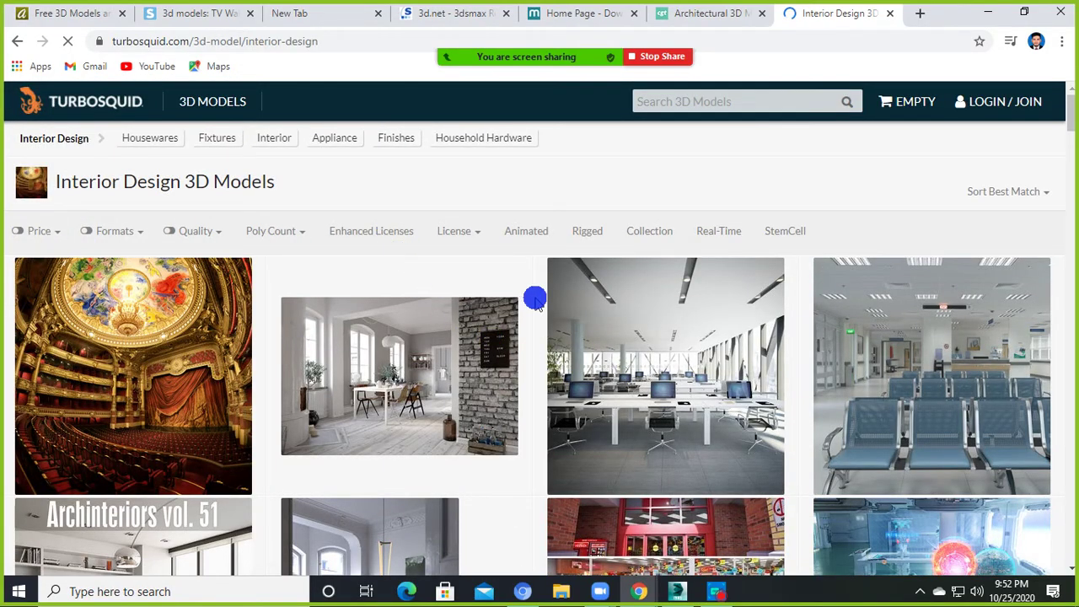
pyautogui.scroll(-5, 535, 302)
pyautogui.scroll(-5, 535, 304)
pyautogui.scroll(-5, 536, 303)
pyautogui.scroll(-4, 536, 304)
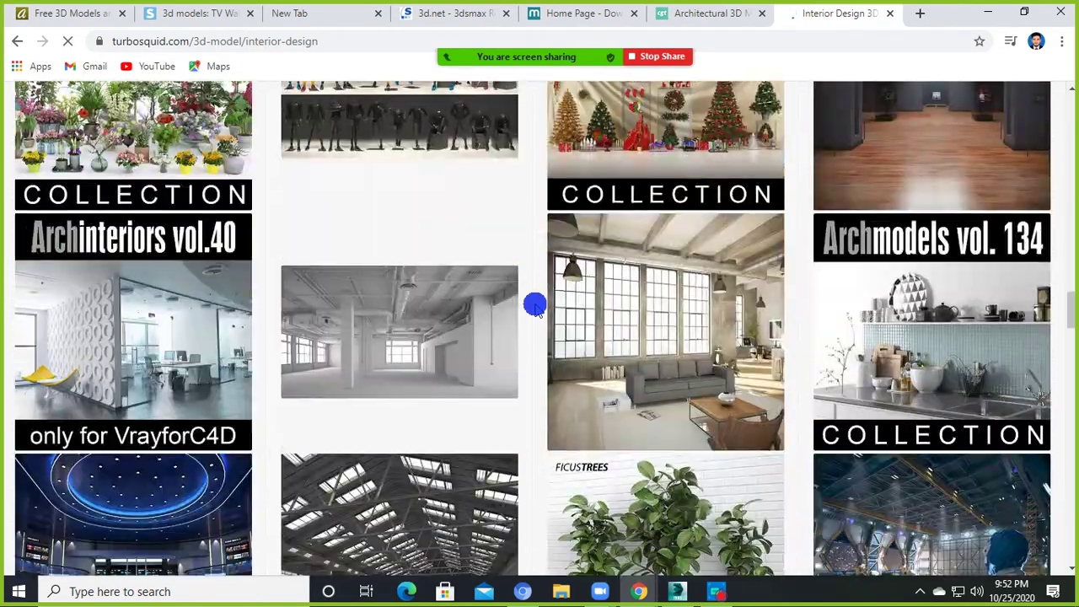
pyautogui.scroll(-3, 536, 306)
# - Launch SketchUp Pro 2017 from Windows search ('sk') and dismiss the welcome window for an Untitled model
pyautogui.click(160, 592)
pyautogui.write('s')
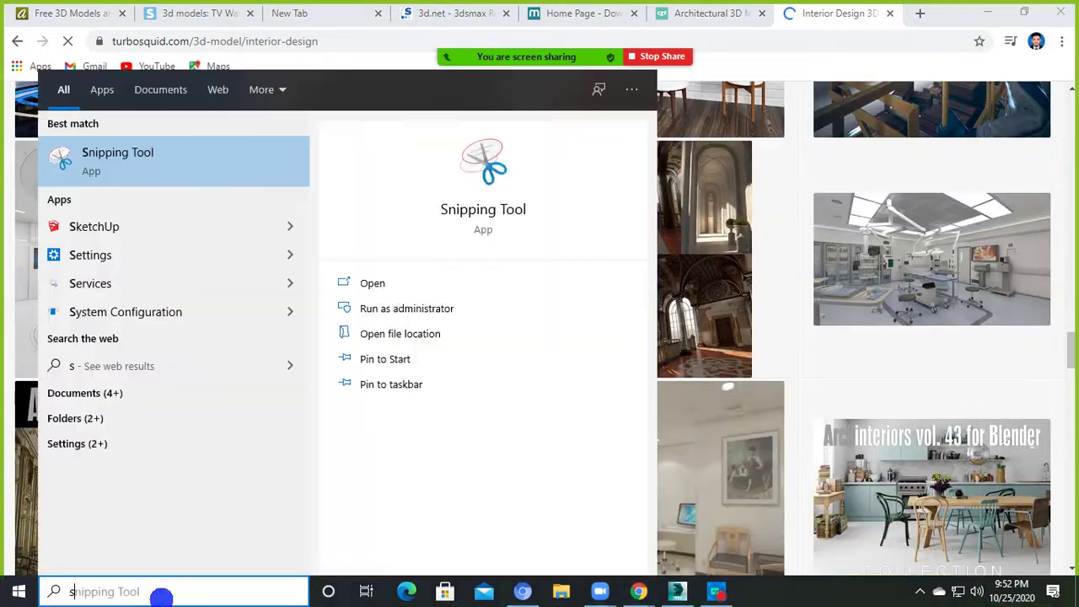
pyautogui.write('k')
pyautogui.click(125, 164)
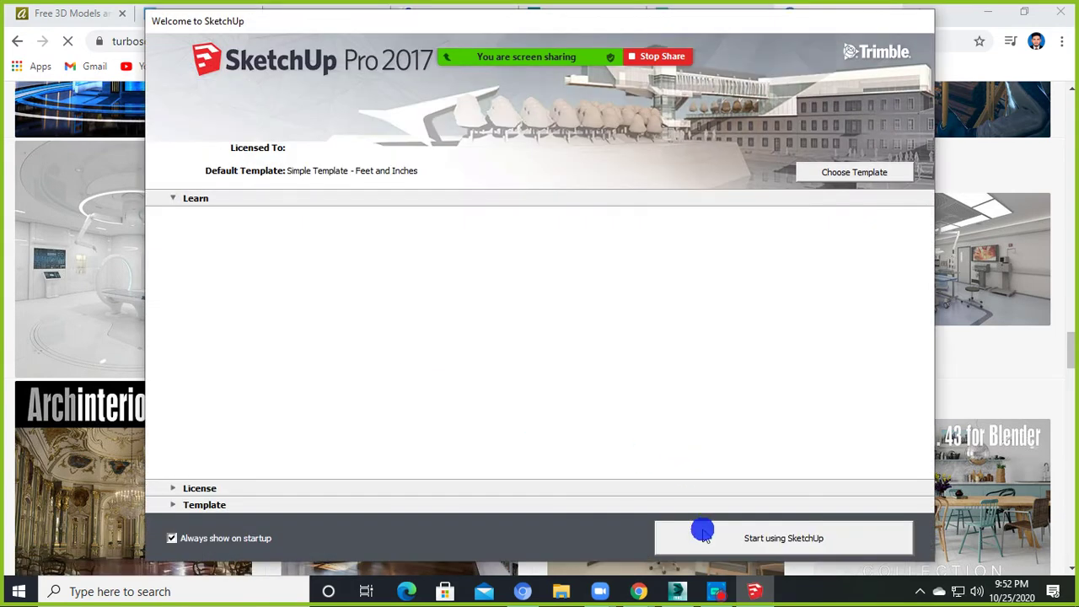
pyautogui.click(703, 536)
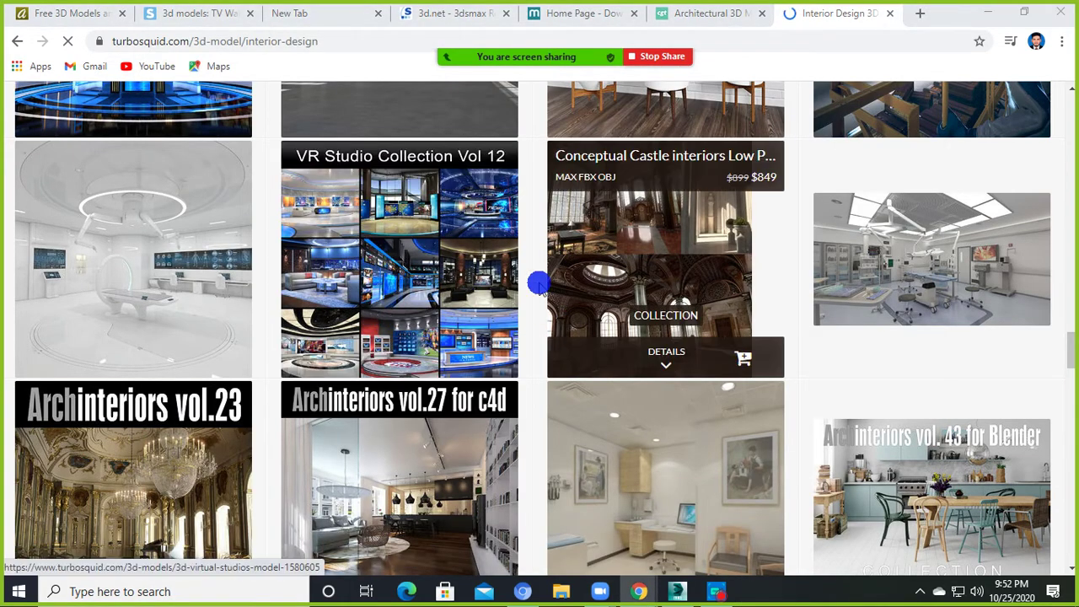
pyautogui.scroll(-5, 375, 380)
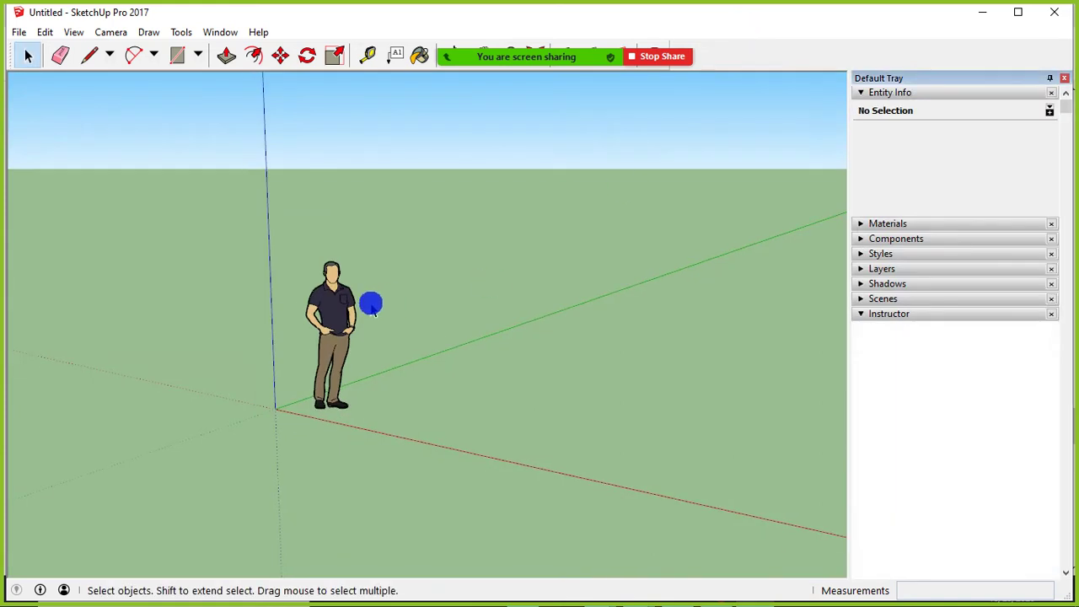
# - Delete the default Chris person figure from the SketchUp model
pyautogui.click(330, 320)
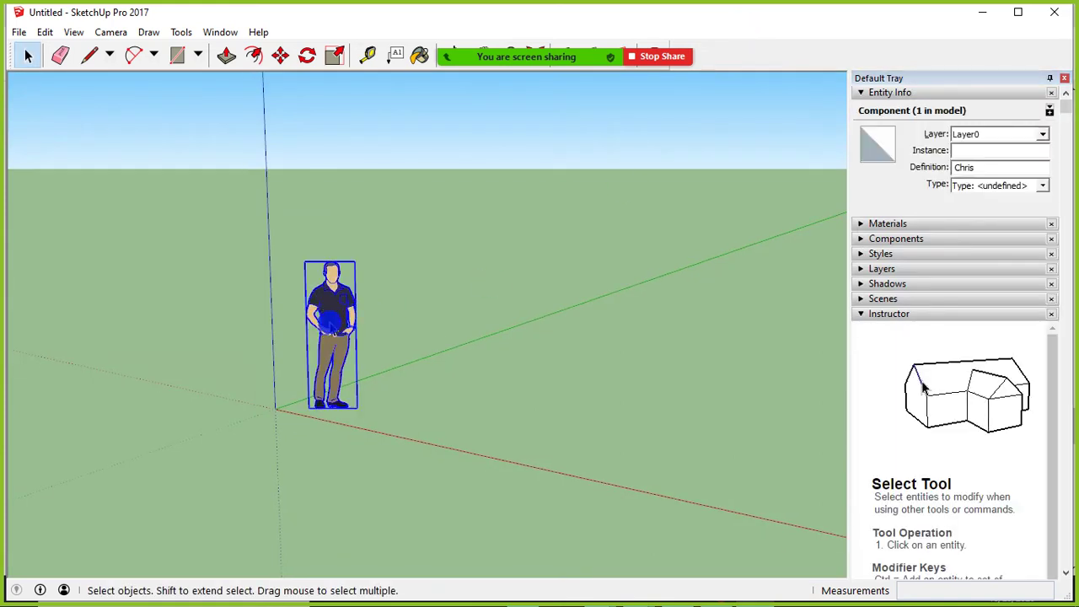
pyautogui.press('Delete')
pyautogui.scroll(-3, 283, 295)
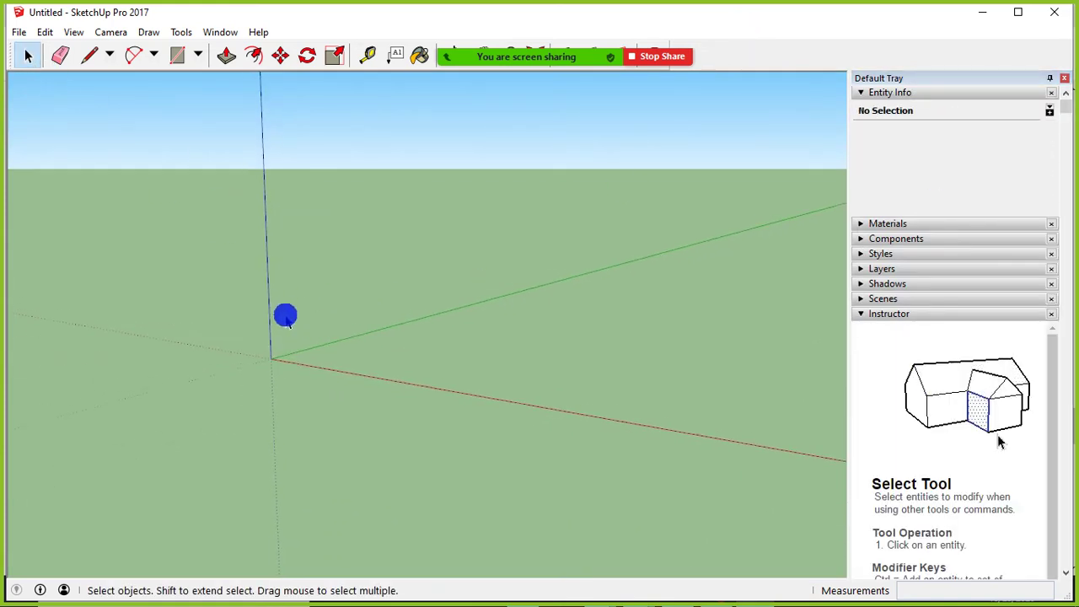
pyautogui.scroll(2, 285, 317)
# - Orbit the view and open File > 3D Warehouse > Get Models
pyautogui.moveTo(296, 361)
pyautogui.mouseDown(button='middle')
pyautogui.moveTo(258, 346)
pyautogui.moveTo(240, 312)
pyautogui.moveTo(328, 244)
pyautogui.moveTo(258, 270)
pyautogui.mouseUp(button='middle')
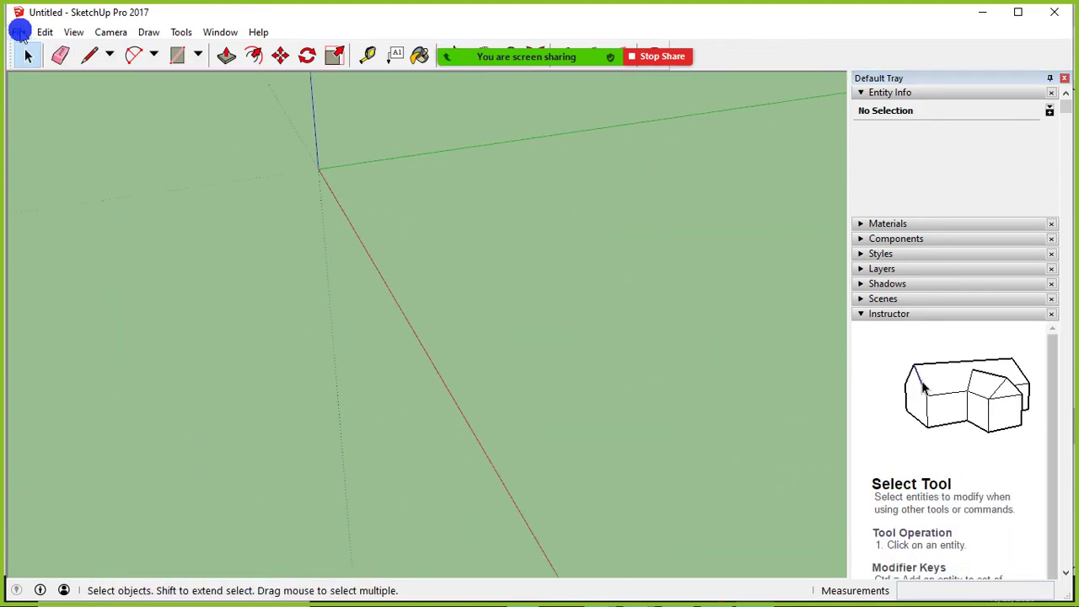
pyautogui.click(18, 32)
pyautogui.moveTo(64, 224)
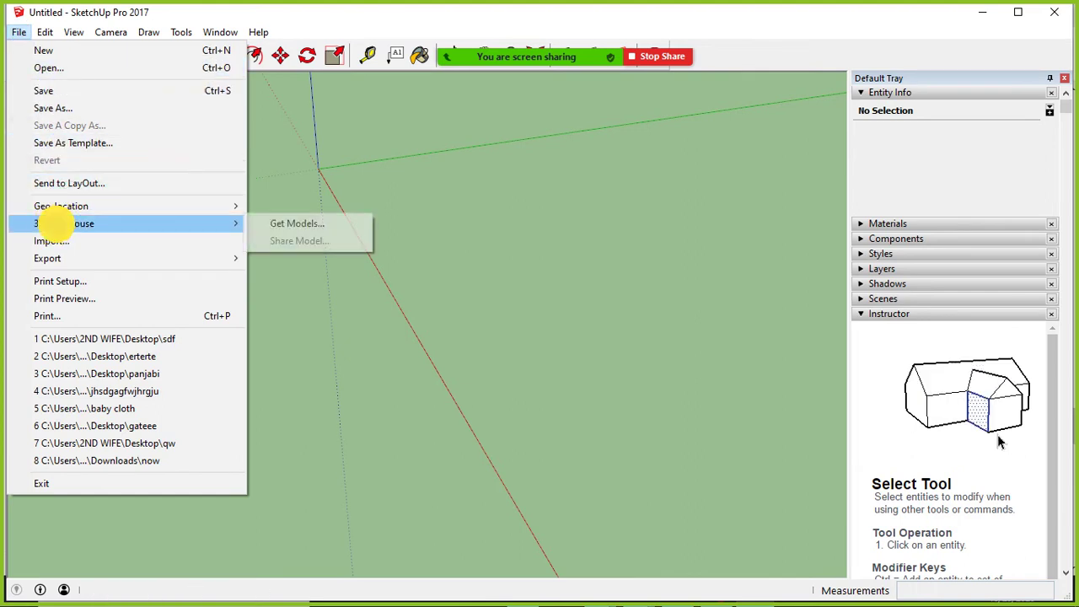
pyautogui.click(297, 223)
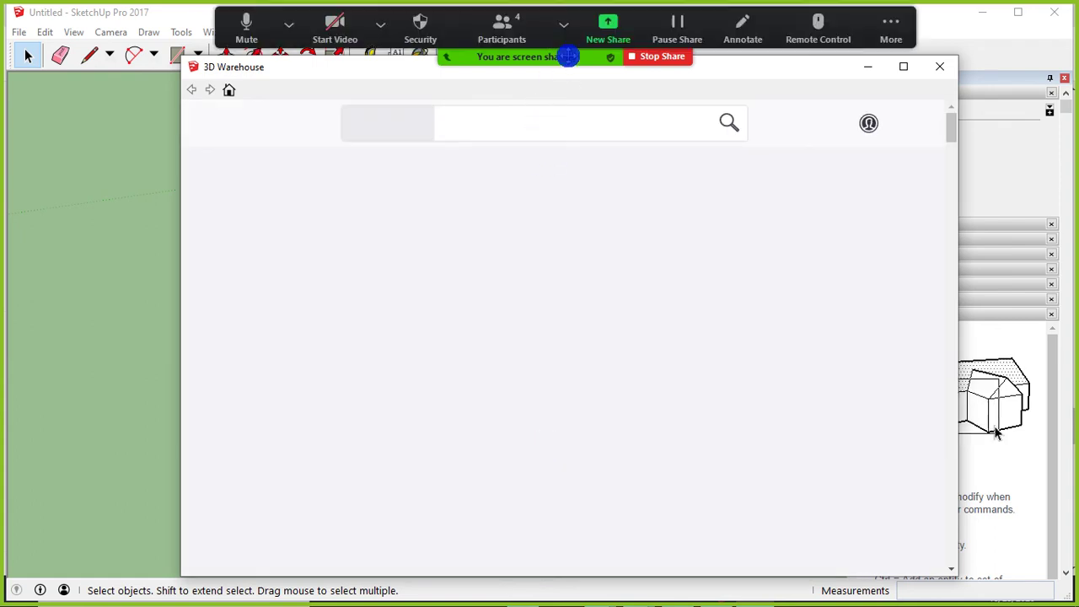
# - Search 3D Warehouse for 'ceiling', switch to the MODELS results, and maximize the browser window
pyautogui.click(561, 52)
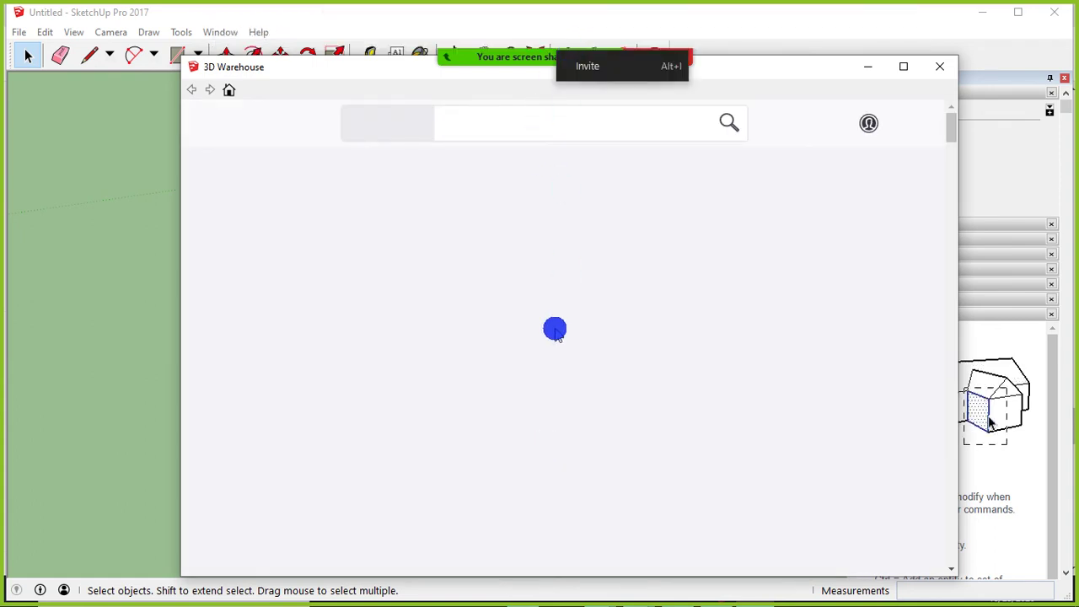
pyautogui.click(555, 328)
pyautogui.click(465, 124)
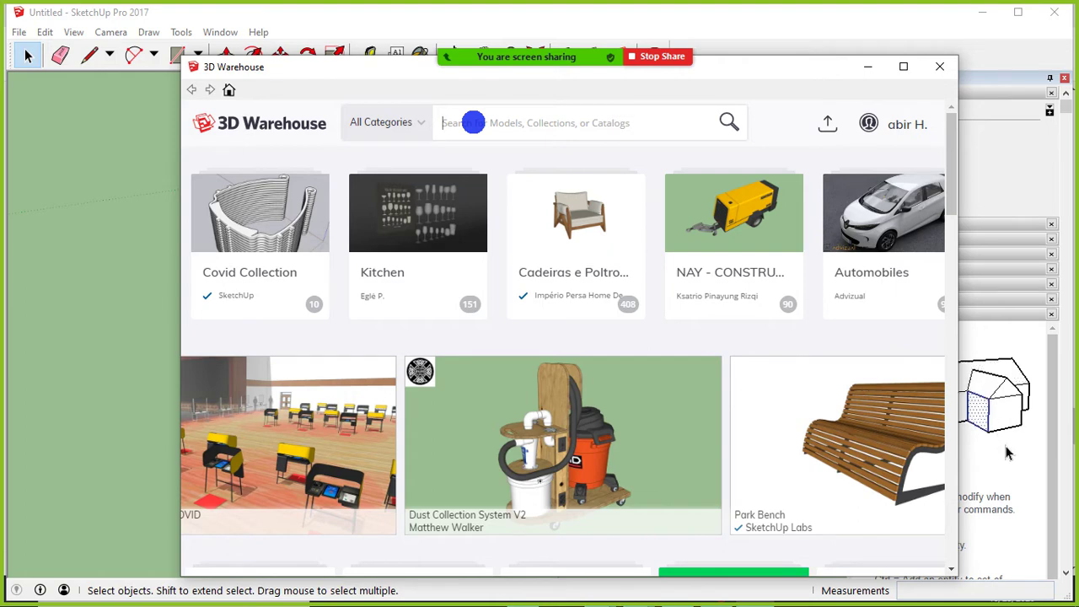
pyautogui.click(485, 122)
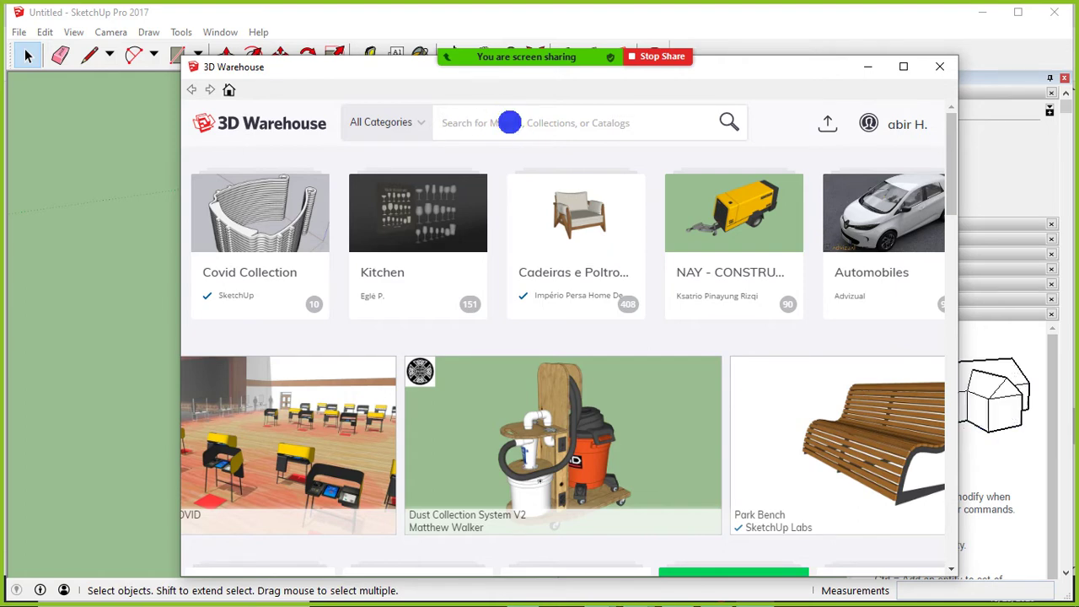
pyautogui.write('cei')
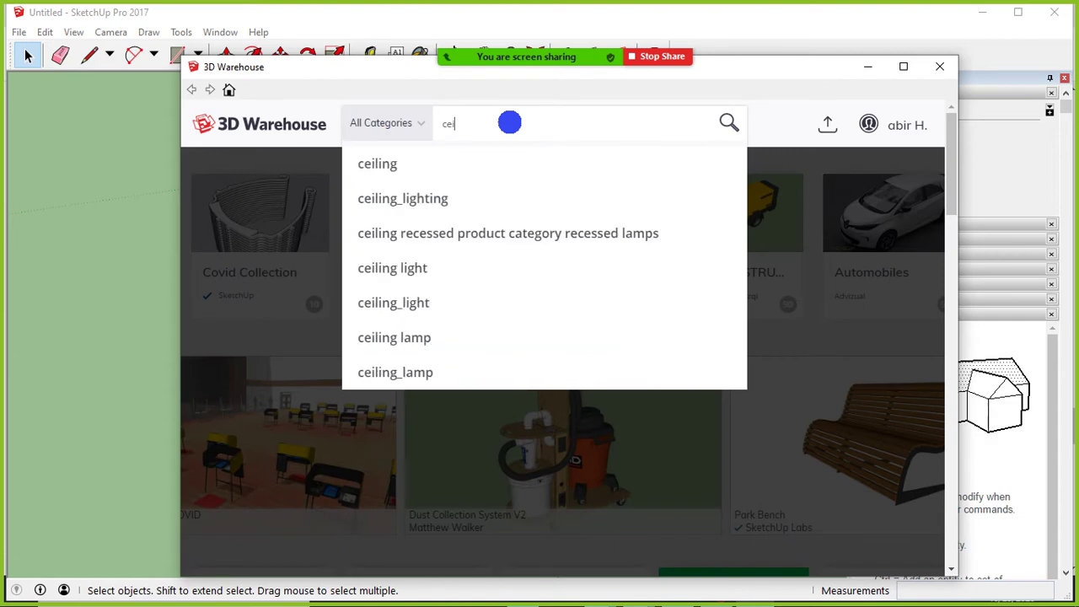
pyautogui.click(385, 163)
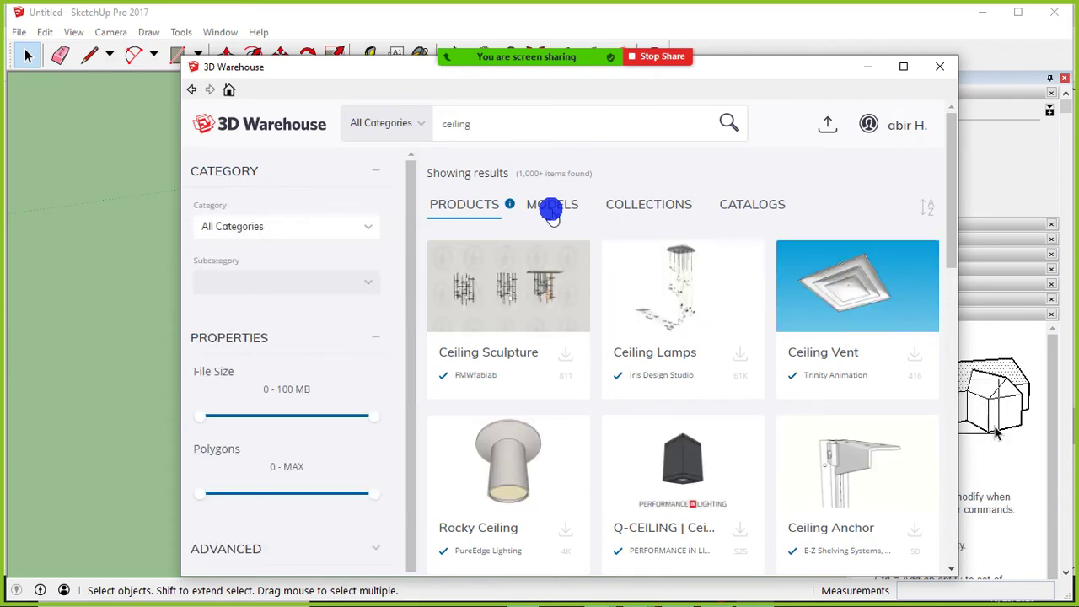
pyautogui.click(548, 205)
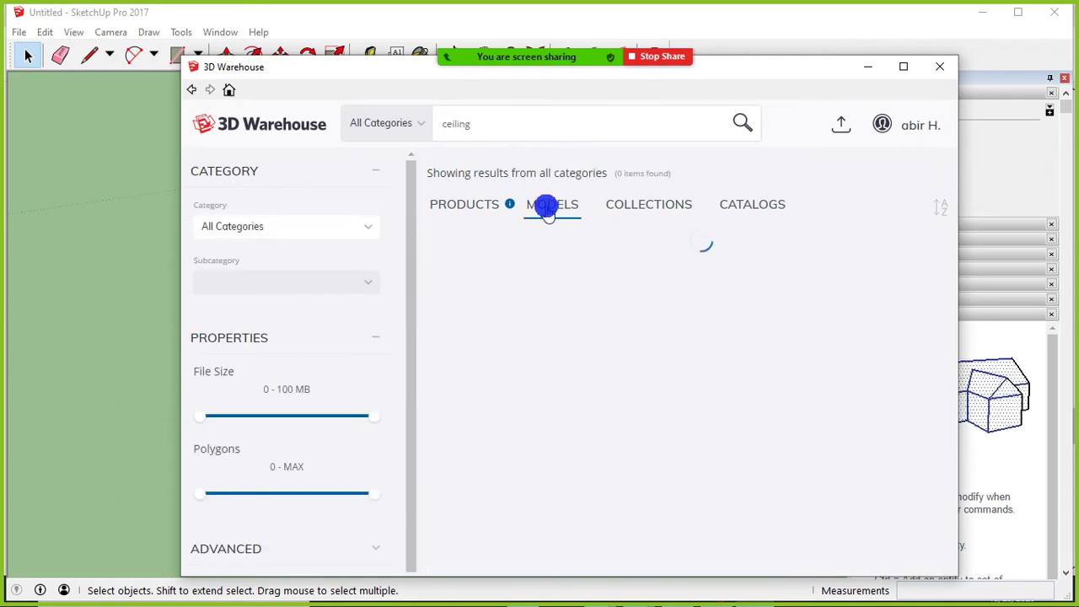
pyautogui.click(903, 66)
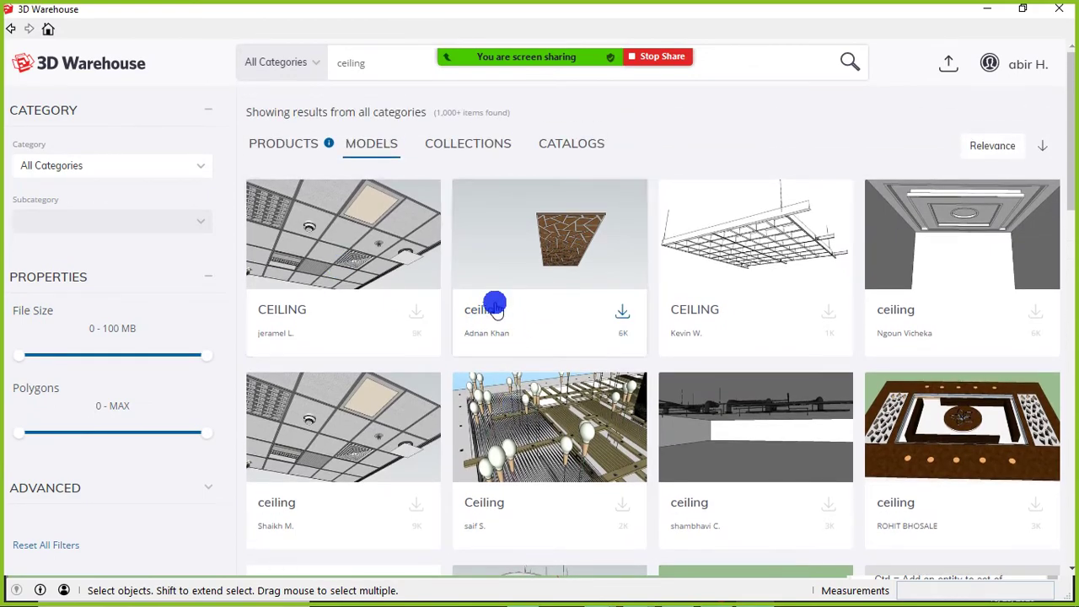
# - Preview the brown decorative ceiling's details, then scroll through the other ceiling results
pyautogui.scroll(-2, 852, 253)
pyautogui.click(1004, 230)
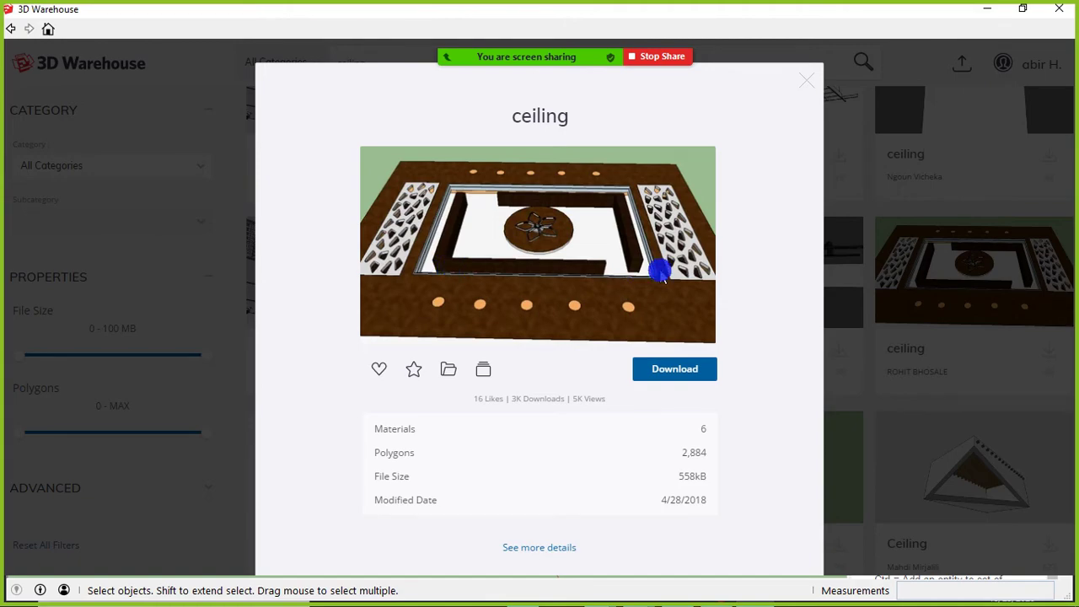
pyautogui.click(812, 84)
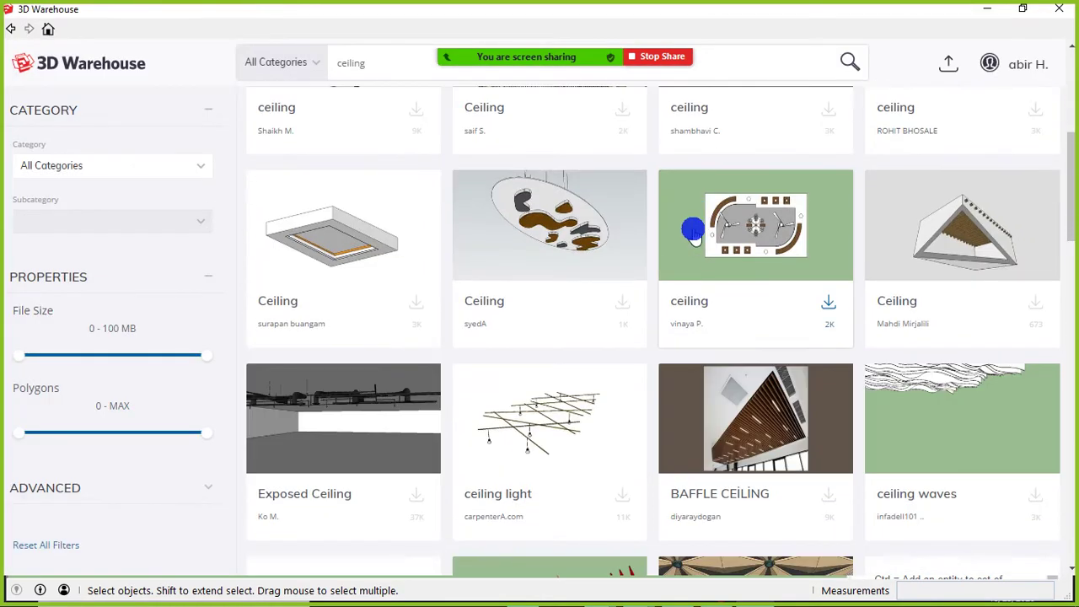
pyautogui.scroll(-1, 600, 263)
pyautogui.scroll(-1, 600, 263)
pyautogui.scroll(-3, 600, 263)
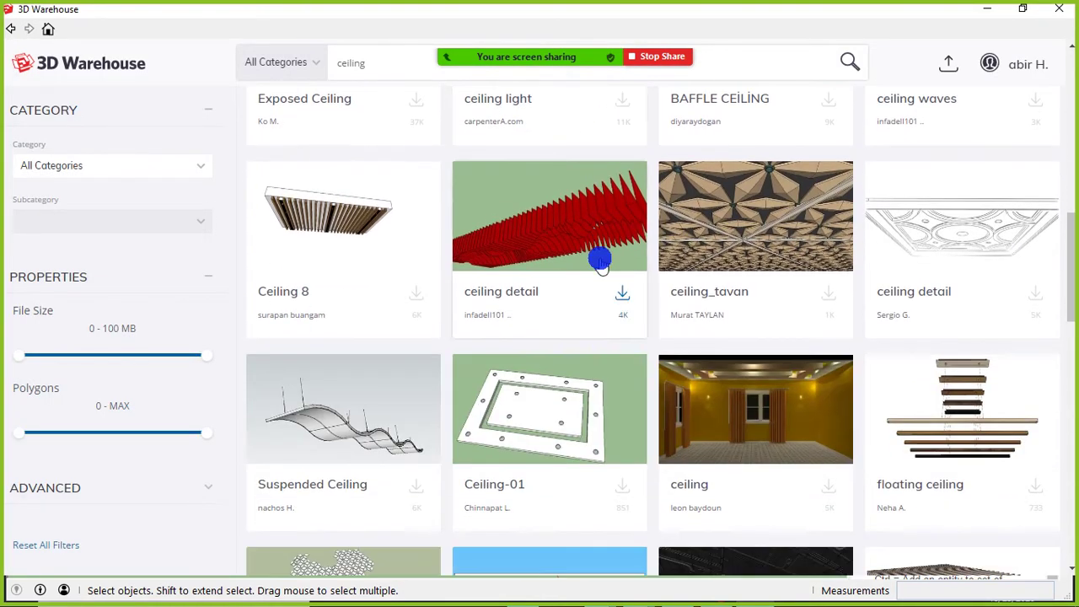
pyautogui.scroll(-2, 591, 223)
pyautogui.scroll(3, 493, 242)
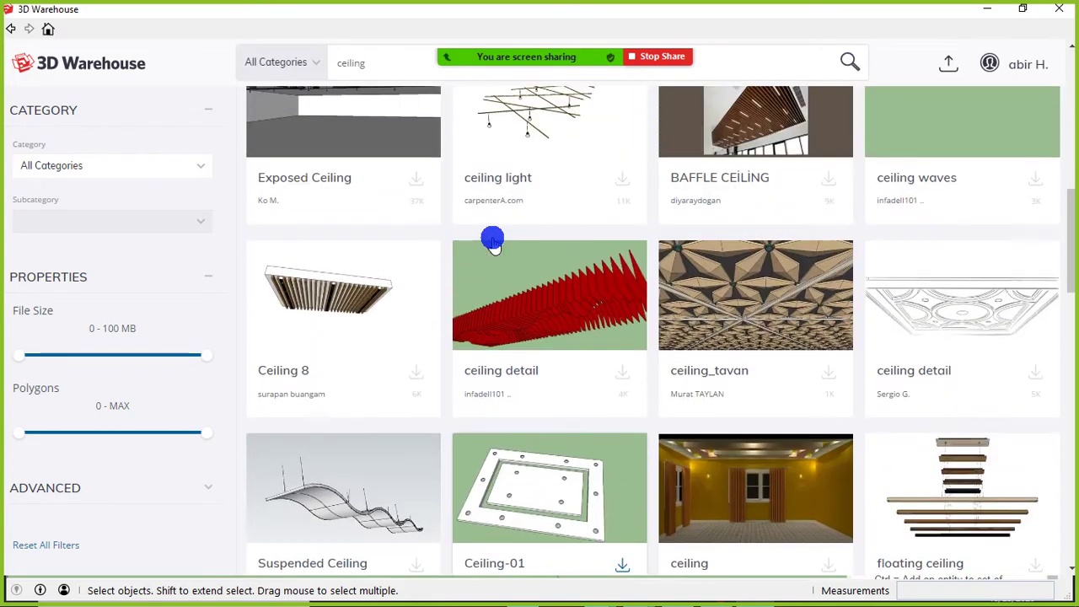
pyautogui.scroll(-7, 498, 409)
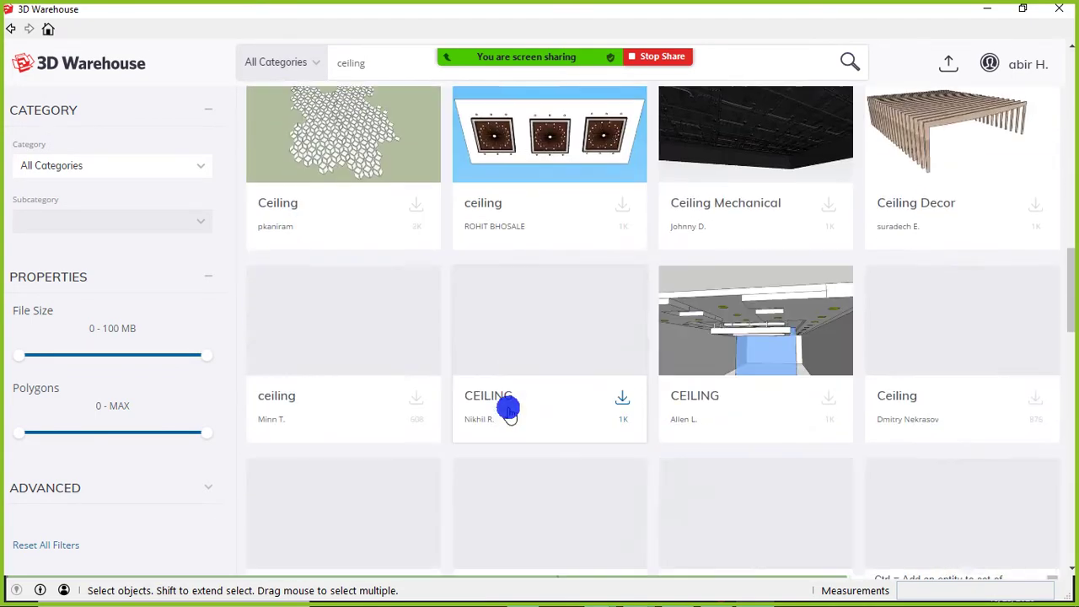
pyautogui.scroll(5, 513, 403)
pyautogui.scroll(5, 516, 388)
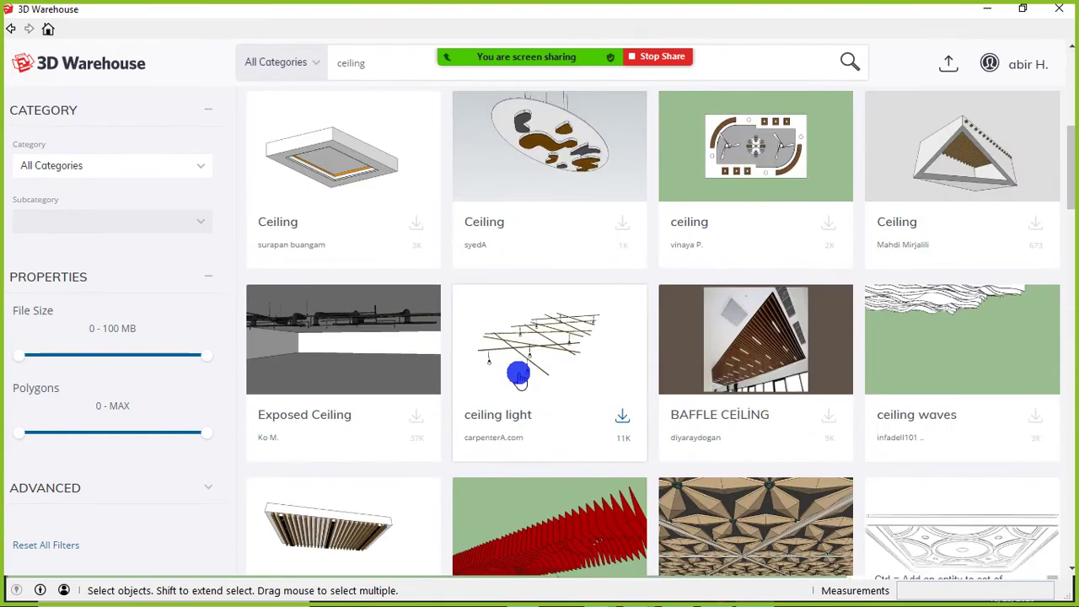
pyautogui.scroll(5, 523, 371)
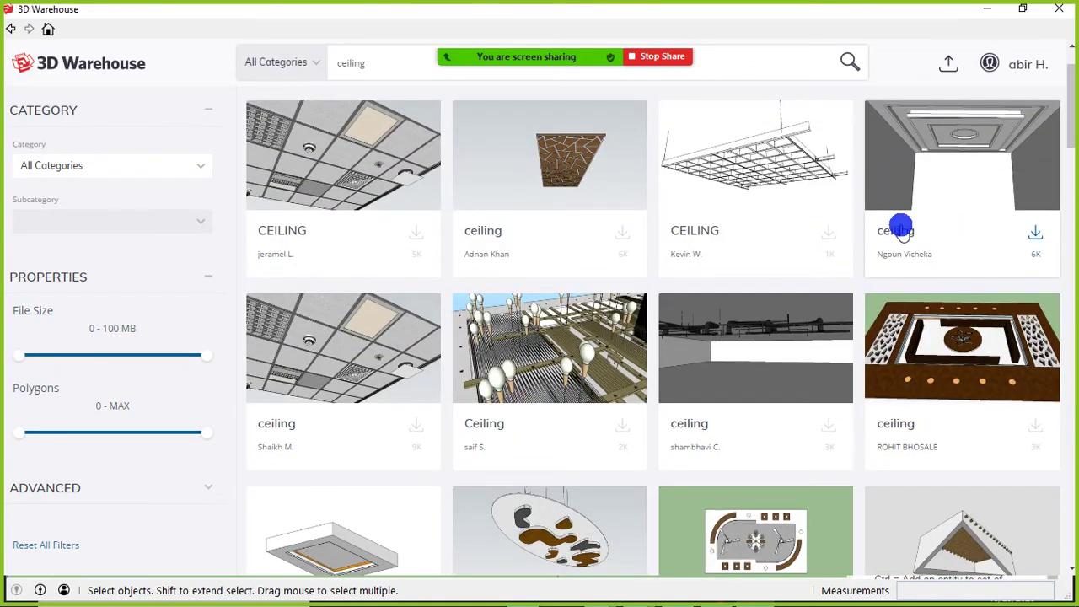
pyautogui.scroll(1, 900, 227)
# - Download the brown 'ceiling' model and load it into the current model
pyautogui.click(903, 426)
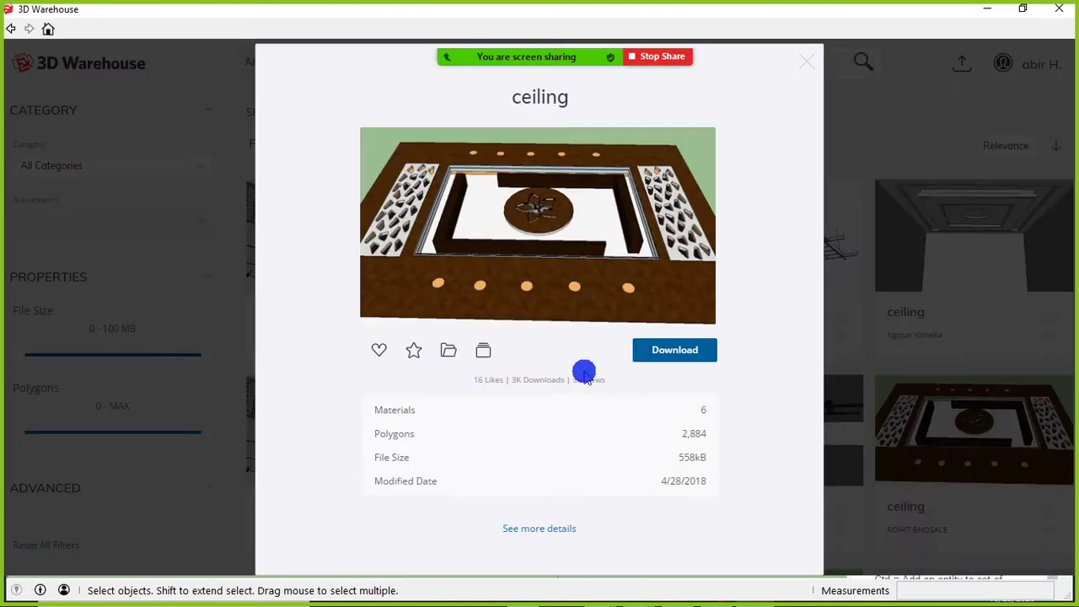
pyautogui.click(631, 354)
pyautogui.click(493, 328)
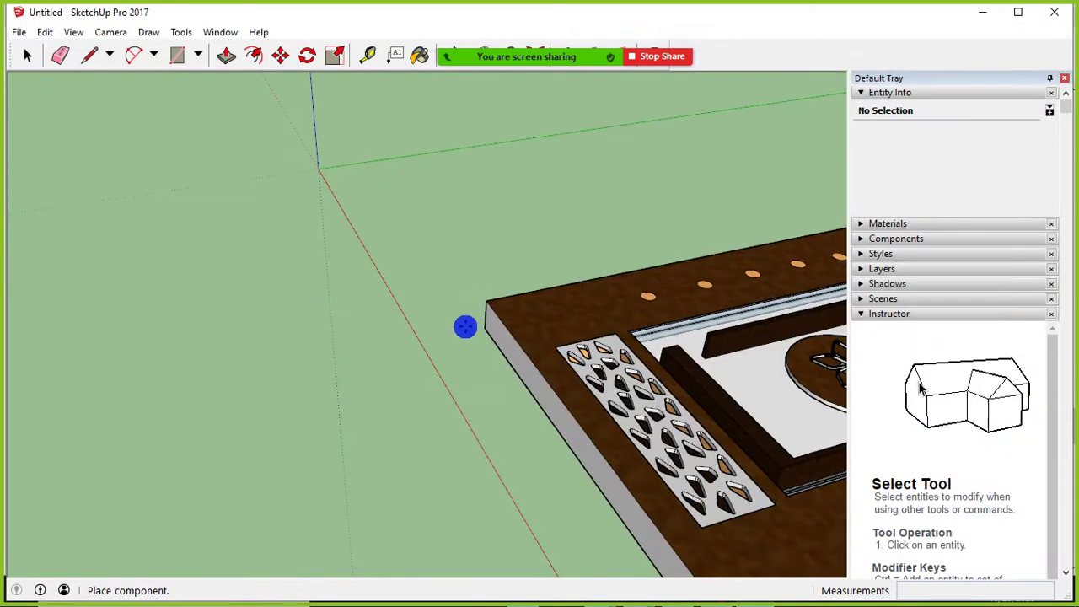
pyautogui.scroll(-2, 396, 278)
pyautogui.click(421, 295)
pyautogui.moveTo(422, 295); pyautogui.dragTo(621, 378, button='middle')
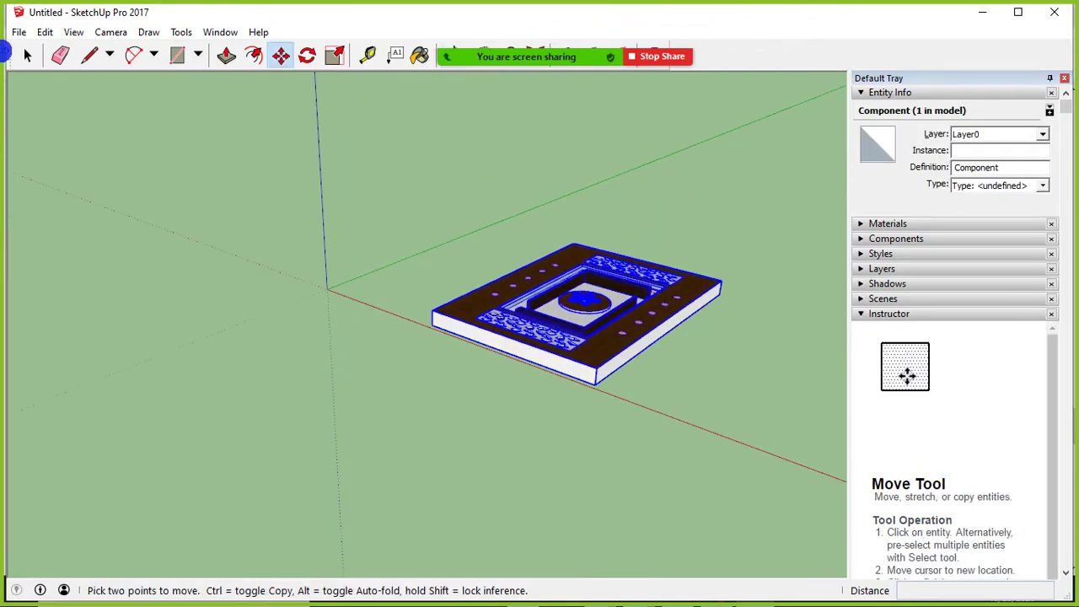
pyautogui.click(27, 55)
pyautogui.scroll(2, 605, 374)
pyautogui.scroll(3, 605, 374)
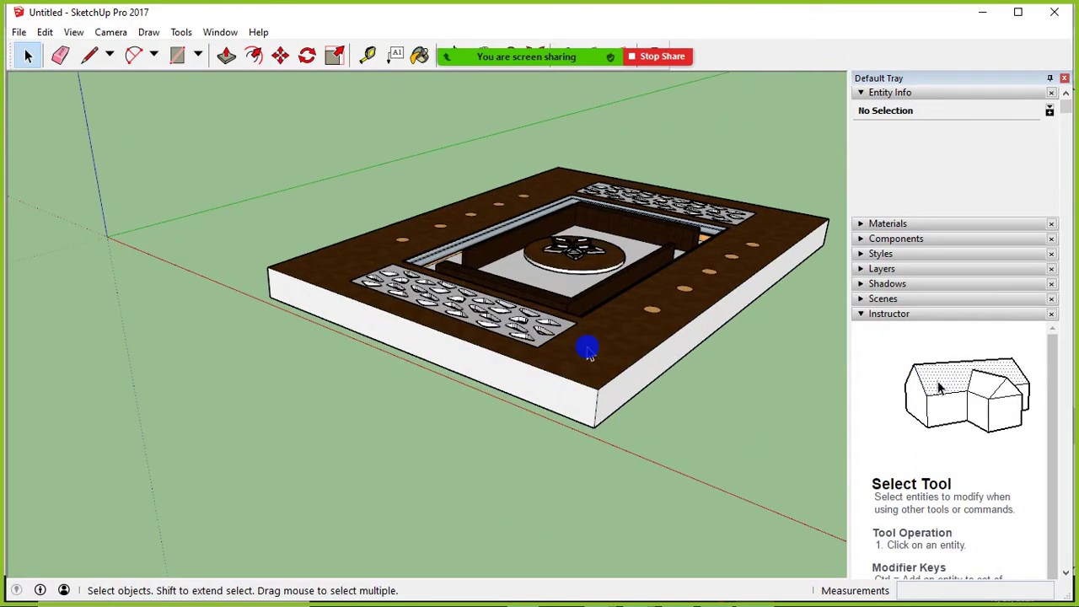
pyautogui.moveTo(588, 350)
pyautogui.mouseDown(button='middle')
pyautogui.moveTo(576, 385)
pyautogui.moveTo(568, 31)
pyautogui.moveTo(595, 479)
pyautogui.moveTo(555, 493)
pyautogui.moveTo(531, 430)
pyautogui.moveTo(337, 585)
pyautogui.moveTo(513, 284)
pyautogui.moveTo(342, 456)
pyautogui.moveTo(366, 203)
pyautogui.moveTo(422, 231)
pyautogui.moveTo(167, 284)
pyautogui.moveTo(538, 398)
pyautogui.moveTo(577, 380)
pyautogui.mouseUp(button='middle')
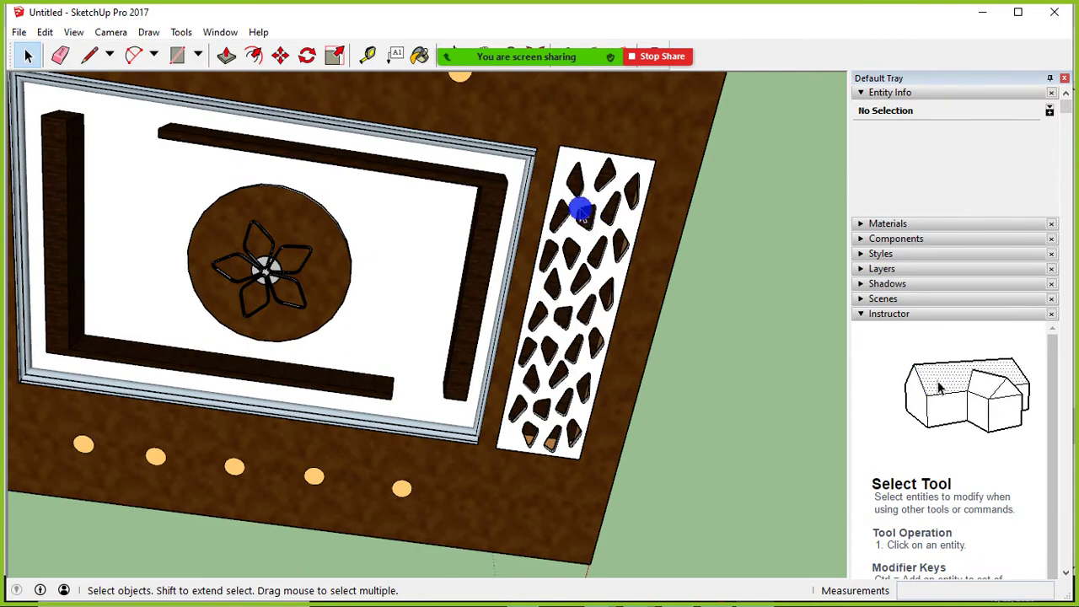
pyautogui.scroll(-5, 599, 212)
pyautogui.moveTo(571, 287); pyautogui.dragTo(544, 205, button='middle')
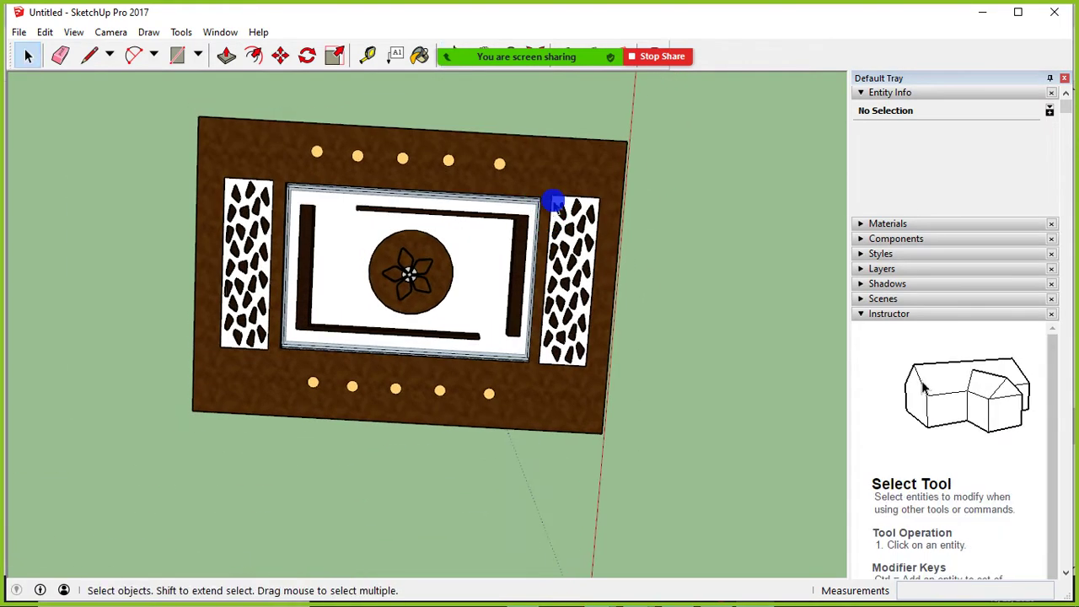
pyautogui.scroll(2, 573, 260)
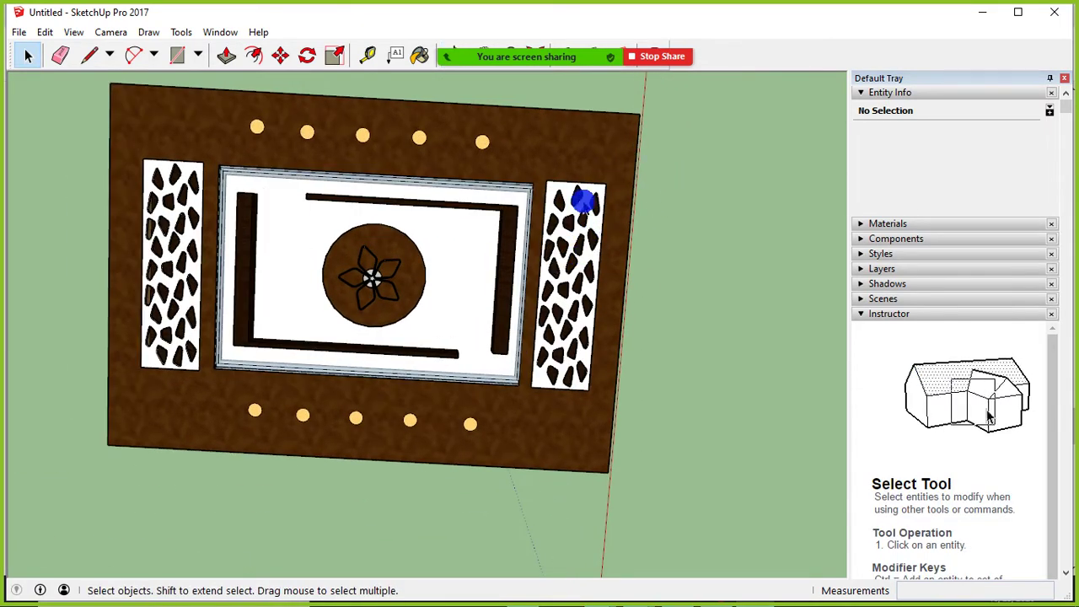
pyautogui.moveTo(582, 199); pyautogui.dragTo(551, 173, button='middle')
pyautogui.scroll(3, 296, 298)
pyautogui.scroll(-3, 448, 270)
pyautogui.scroll(1, 318, 346)
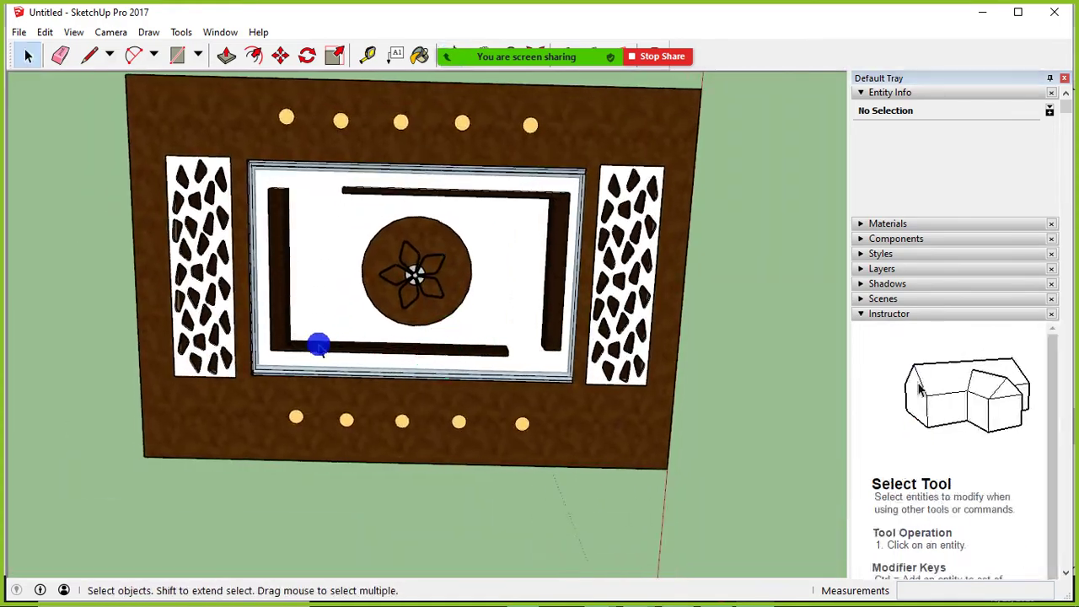
pyautogui.scroll(2, 318, 345)
pyautogui.moveTo(340, 334)
pyautogui.mouseDown(button='middle')
pyautogui.moveTo(450, 364)
pyautogui.moveTo(419, 515)
pyautogui.mouseUp(button='middle')
pyautogui.scroll(2, 438, 352)
pyautogui.moveTo(438, 351)
pyautogui.mouseDown(button='middle')
pyautogui.moveTo(361, 361)
pyautogui.moveTo(574, 253)
pyautogui.moveTo(443, 326)
pyautogui.moveTo(369, 289)
pyautogui.mouseUp(button='middle')
pyautogui.scroll(-2, 573, 253)
pyautogui.scroll(2, 369, 290)
pyautogui.scroll(-2, 598, 278)
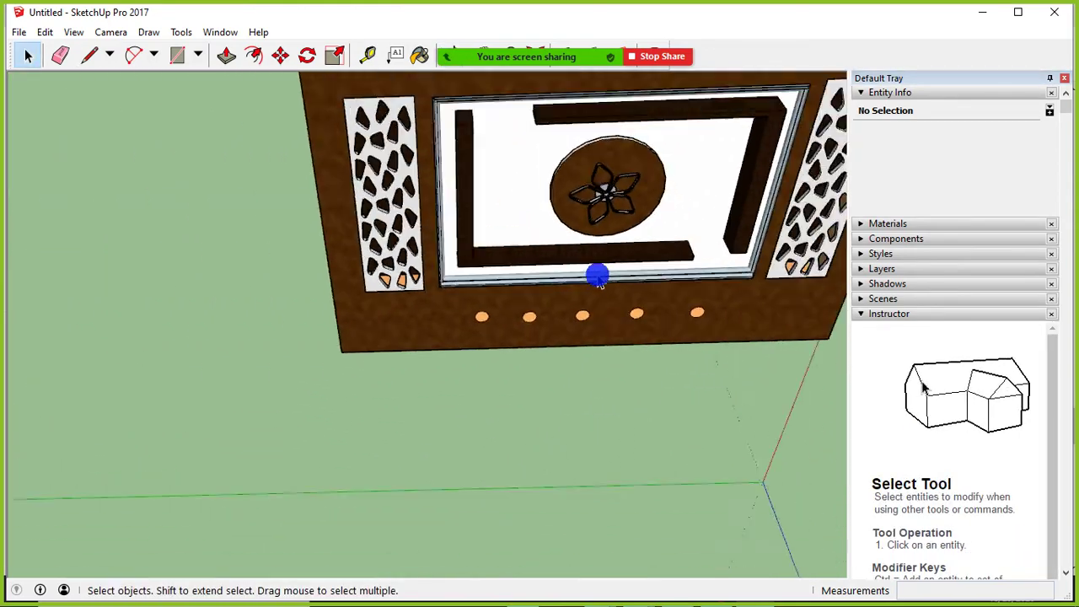
pyautogui.moveTo(597, 278)
pyautogui.mouseDown(button='middle')
pyautogui.moveTo(694, 188)
pyautogui.moveTo(380, 397)
pyautogui.mouseUp(button='middle')
pyautogui.scroll(-2, 420, 348)
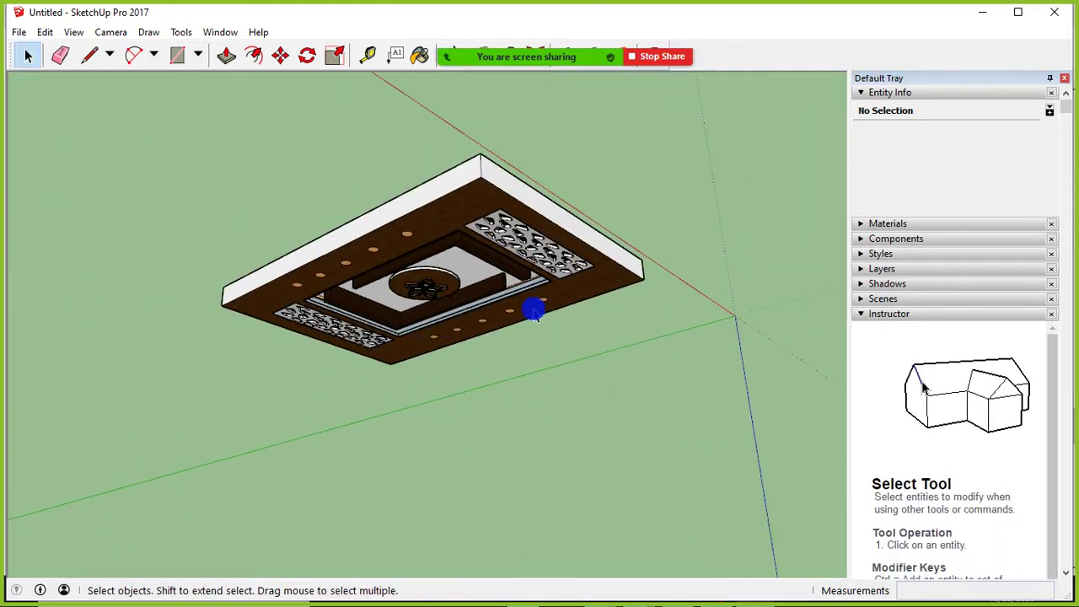
pyautogui.moveTo(451, 259)
pyautogui.mouseDown(button='middle')
pyautogui.moveTo(451, 284)
pyautogui.moveTo(613, 228)
pyautogui.mouseUp(button='middle')
pyautogui.scroll(2, 613, 228)
pyautogui.moveTo(475, 289); pyautogui.dragTo(585, 231, button='middle')
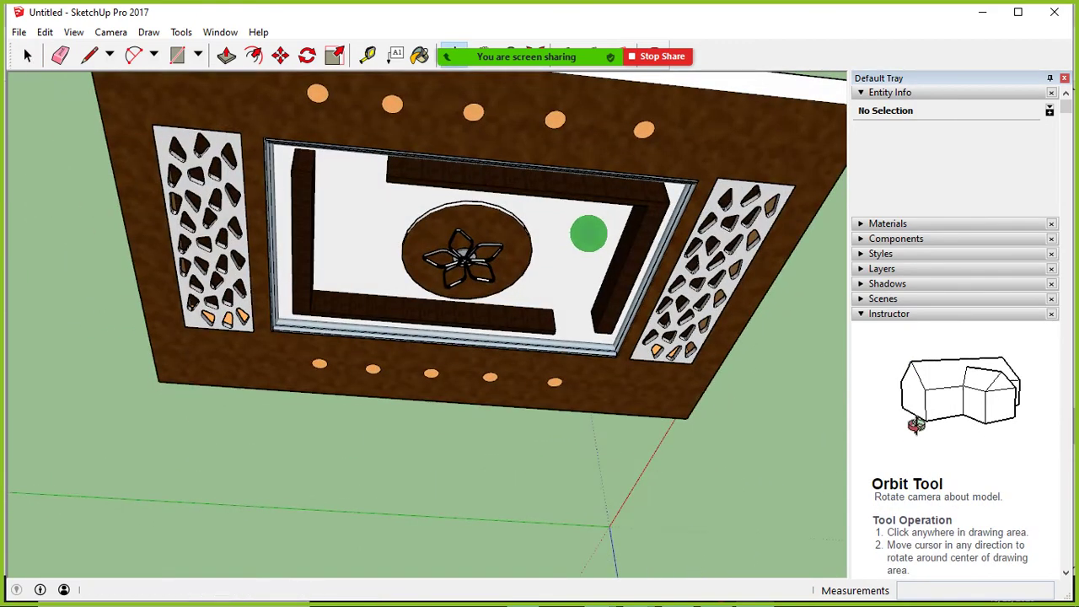
pyautogui.scroll(-2, 523, 274)
# - Orbit and zoom around the placed ceiling's brown frame, white tray and flower medallion, then open File
pyautogui.scroll(2, 431, 282)
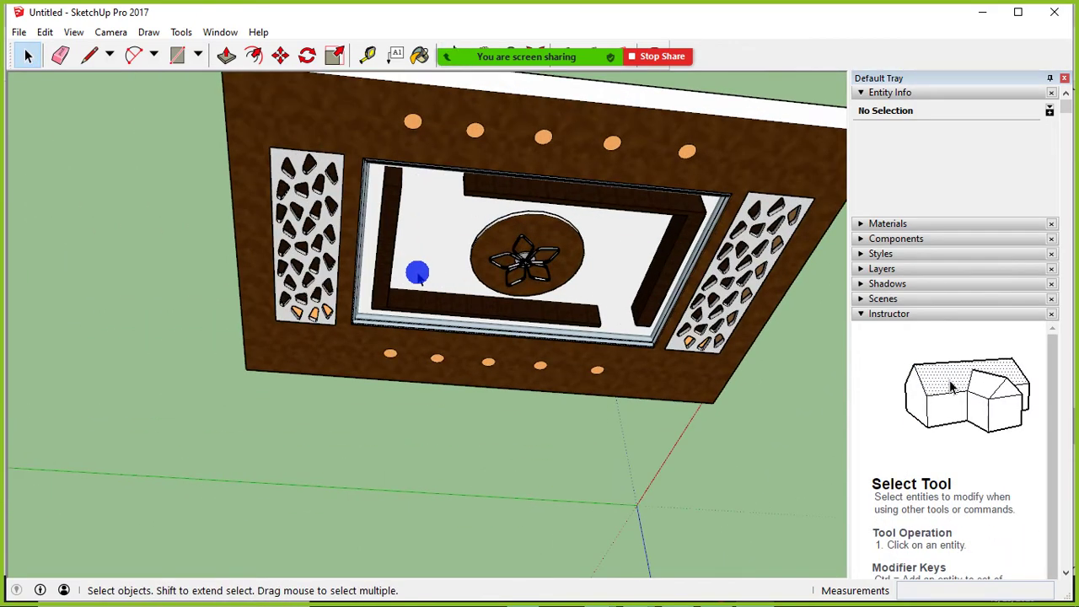
pyautogui.moveTo(417, 273)
pyautogui.mouseDown(button='middle')
pyautogui.moveTo(326, 441)
pyautogui.moveTo(412, 414)
pyautogui.moveTo(416, 300)
pyautogui.moveTo(416, 494)
pyautogui.moveTo(490, 241)
pyautogui.moveTo(489, 337)
pyautogui.moveTo(445, 157)
pyautogui.mouseUp(button='middle')
pyautogui.scroll(2, 420, 286)
pyautogui.scroll(-3, 421, 290)
pyautogui.scroll(3, 511, 326)
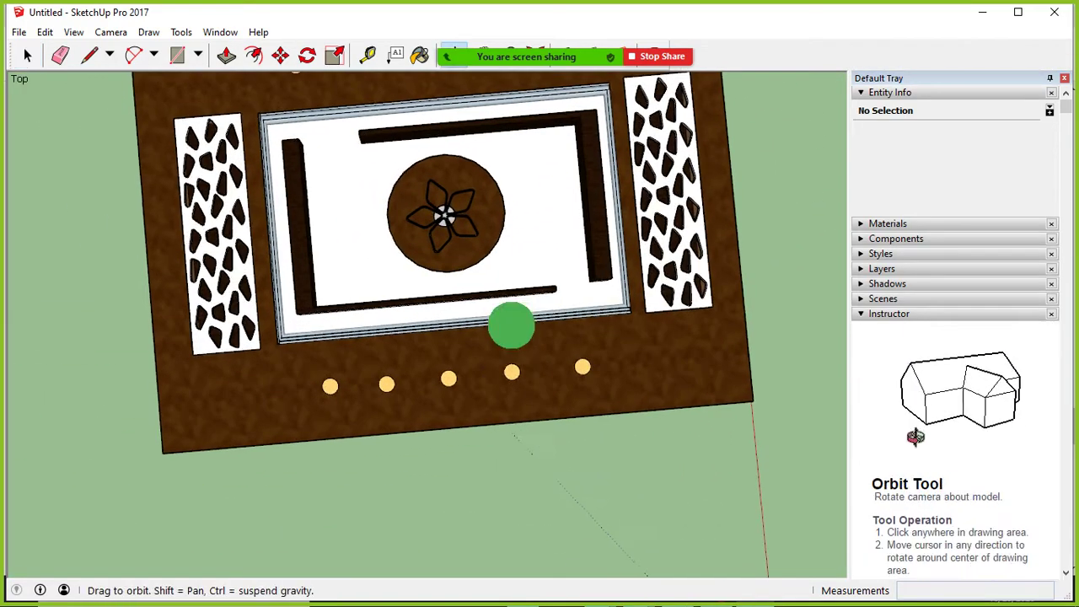
pyautogui.moveTo(511, 325)
pyautogui.mouseDown(button='middle')
pyautogui.moveTo(559, 176)
pyautogui.moveTo(458, 540)
pyautogui.mouseUp(button='middle')
pyautogui.scroll(-2, 506, 267)
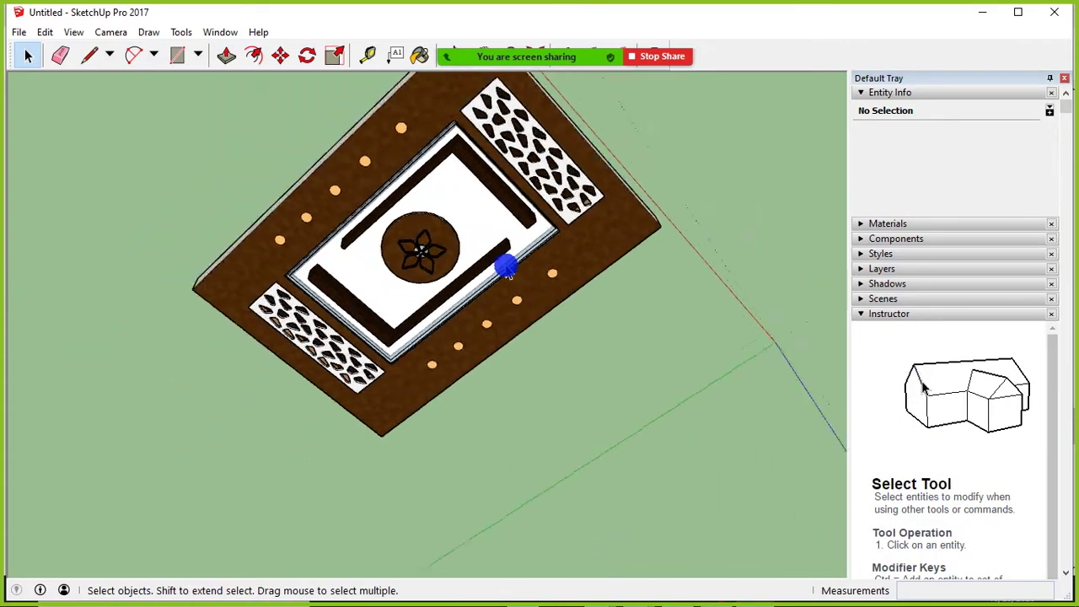
pyautogui.moveTo(506, 269)
pyautogui.mouseDown(button='middle')
pyautogui.moveTo(477, 489)
pyautogui.moveTo(501, 328)
pyautogui.moveTo(470, 313)
pyautogui.moveTo(443, 239)
pyautogui.mouseUp(button='middle')
pyautogui.scroll(2, 462, 315)
pyautogui.scroll(-2, 463, 315)
pyautogui.scroll(2, 455, 292)
pyautogui.moveTo(456, 292)
pyautogui.mouseDown(button='middle')
pyautogui.moveTo(576, 437)
pyautogui.moveTo(535, 365)
pyautogui.mouseUp(button='middle')
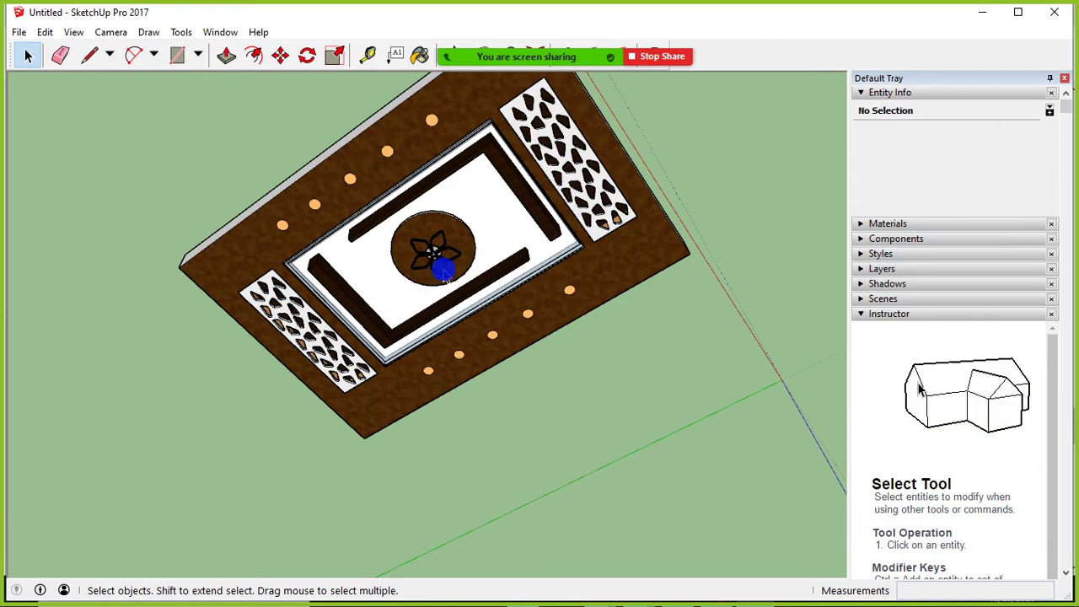
pyautogui.scroll(2, 452, 263)
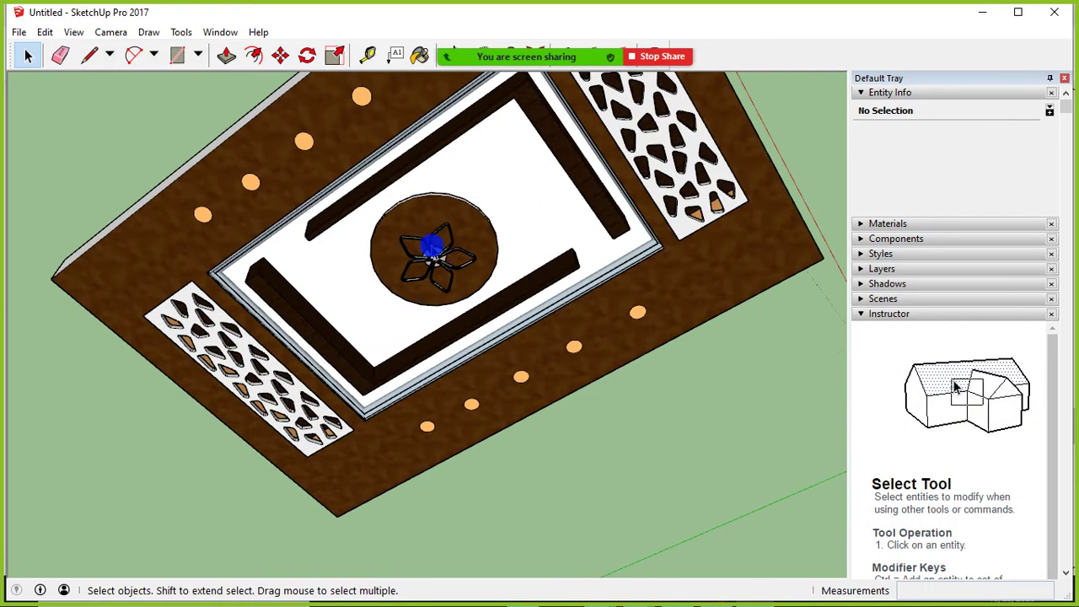
pyautogui.scroll(2, 430, 243)
pyautogui.scroll(4, 435, 249)
pyautogui.scroll(-2, 440, 258)
pyautogui.scroll(-5, 441, 311)
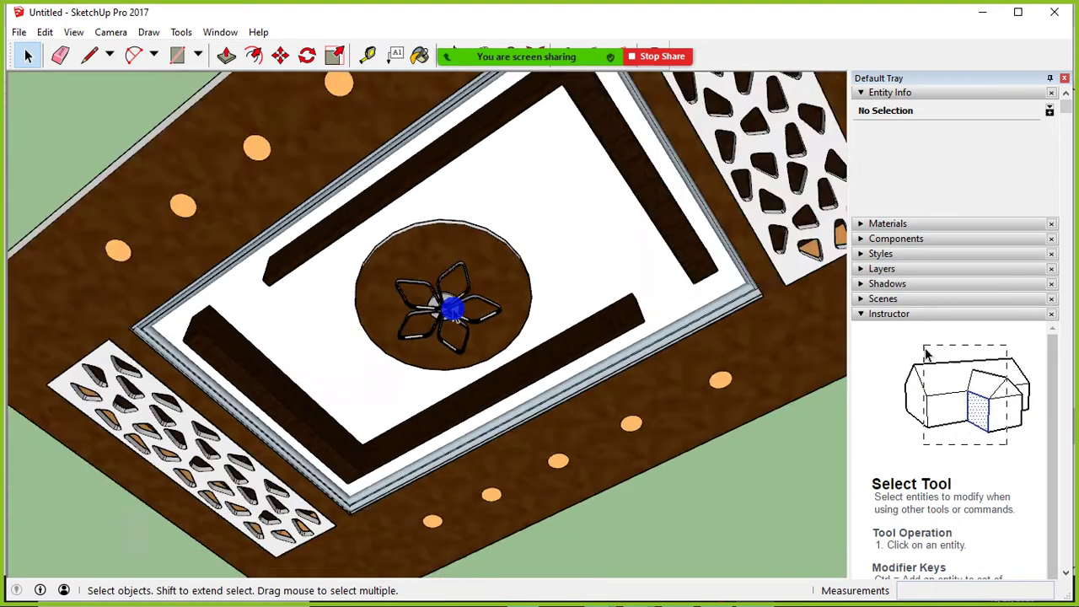
pyautogui.scroll(-3, 450, 307)
pyautogui.moveTo(448, 296)
pyautogui.mouseDown(button='middle')
pyautogui.moveTo(436, 506)
pyautogui.moveTo(427, 368)
pyautogui.moveTo(494, 281)
pyautogui.moveTo(495, 146)
pyautogui.moveTo(477, 292)
pyautogui.moveTo(421, 360)
pyautogui.moveTo(448, 174)
pyautogui.mouseUp(button='middle')
pyautogui.scroll(3, 427, 369)
pyautogui.scroll(-3, 475, 263)
pyautogui.scroll(3, 433, 333)
pyautogui.scroll(-3, 453, 284)
pyautogui.moveTo(453, 284)
pyautogui.mouseDown(button='middle')
pyautogui.moveTo(448, 408)
pyautogui.moveTo(452, 291)
pyautogui.mouseUp(button='middle')
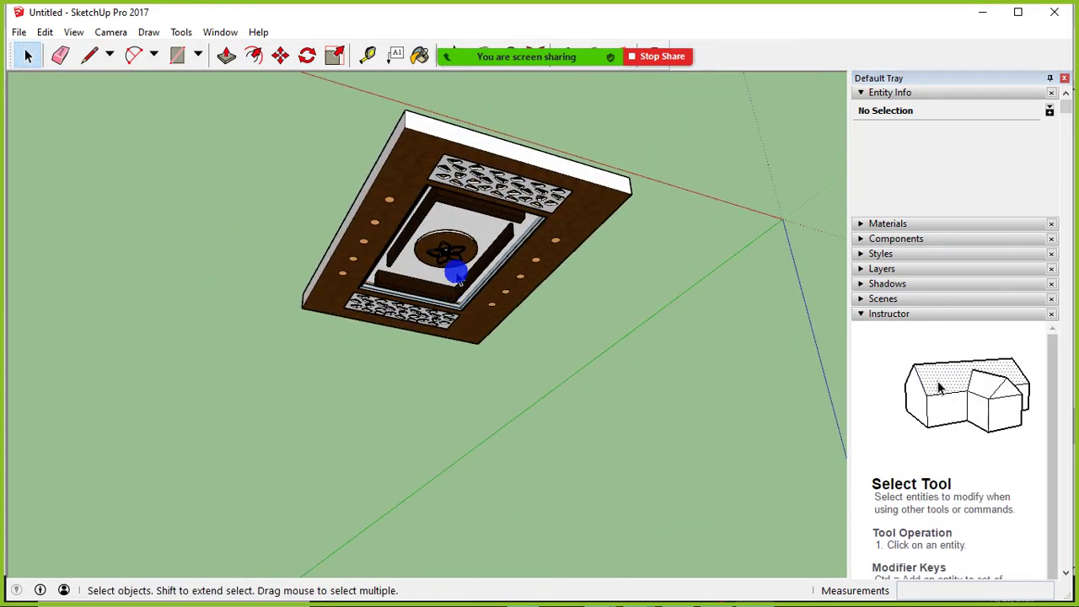
pyautogui.scroll(3, 447, 253)
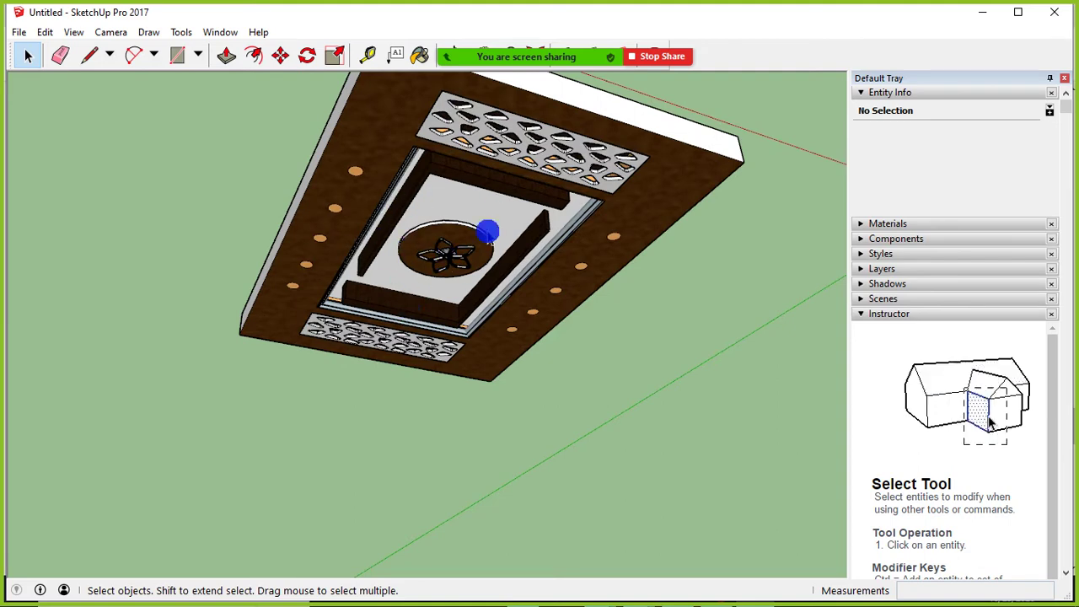
pyautogui.scroll(-3, 447, 253)
pyautogui.scroll(3, 472, 244)
pyautogui.scroll(-5, 455, 278)
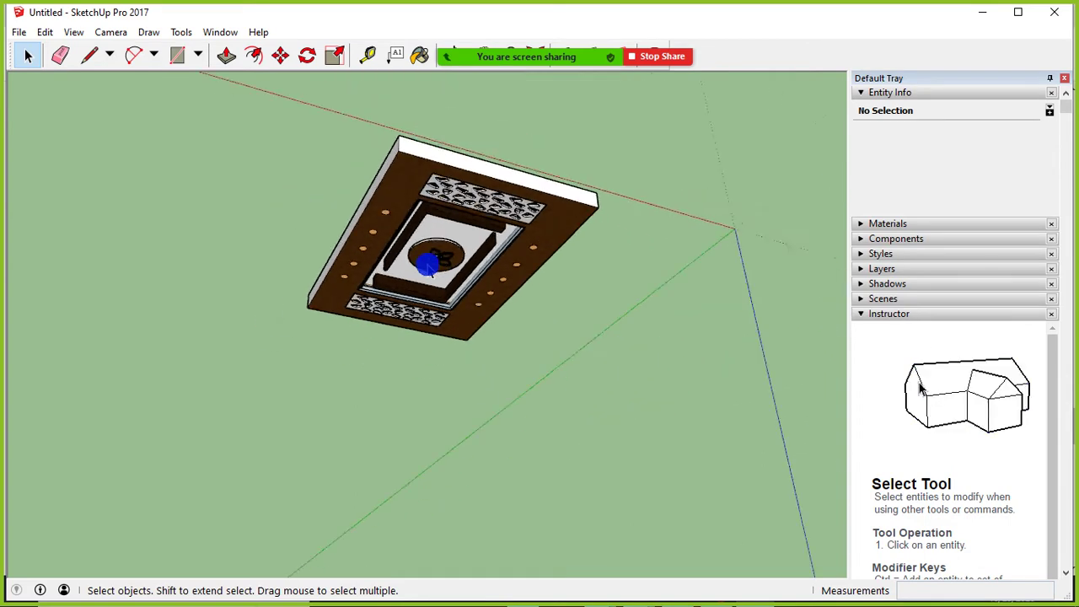
pyautogui.moveTo(434, 253); pyautogui.dragTo(405, 325, button='middle')
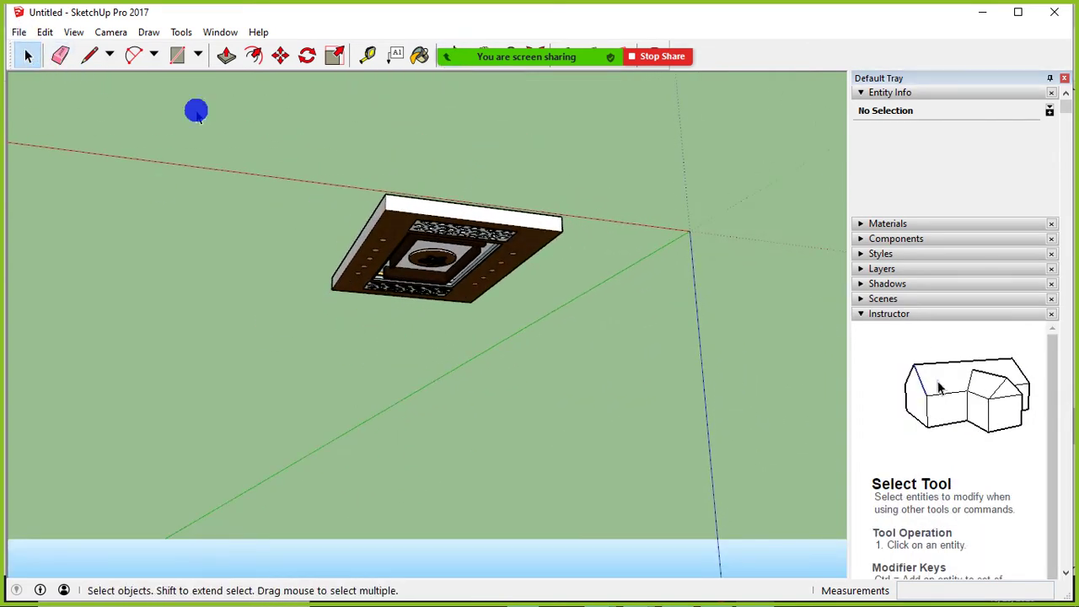
pyautogui.click(18, 32)
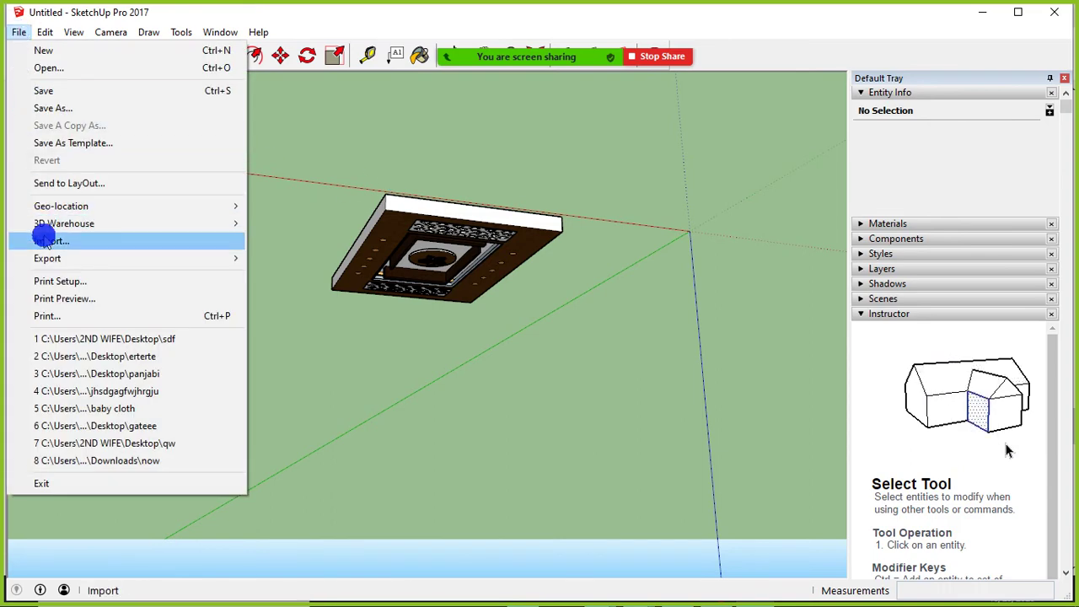
# - Save As to the Desktop as a SketchUp Version 7 (*.skp) file named 'seartwer'
pyautogui.click(54, 108)
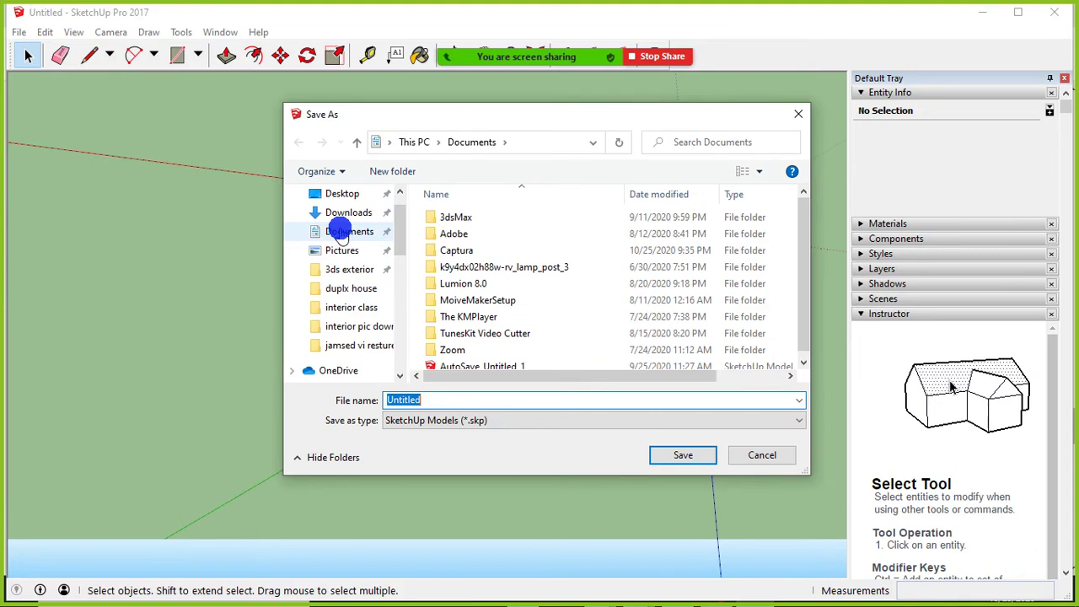
pyautogui.click(348, 193)
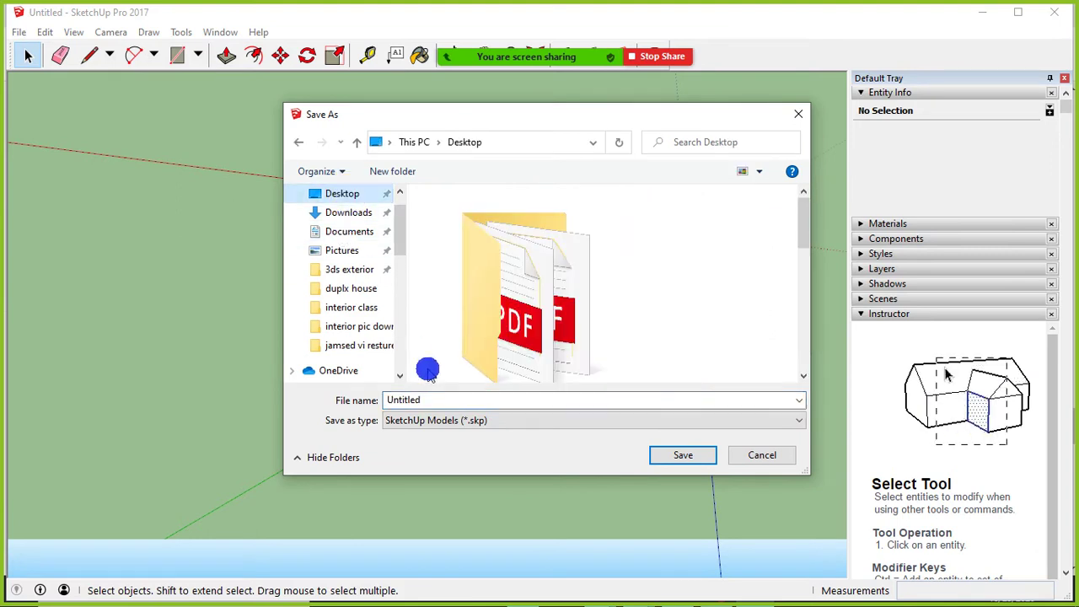
pyautogui.click(426, 426)
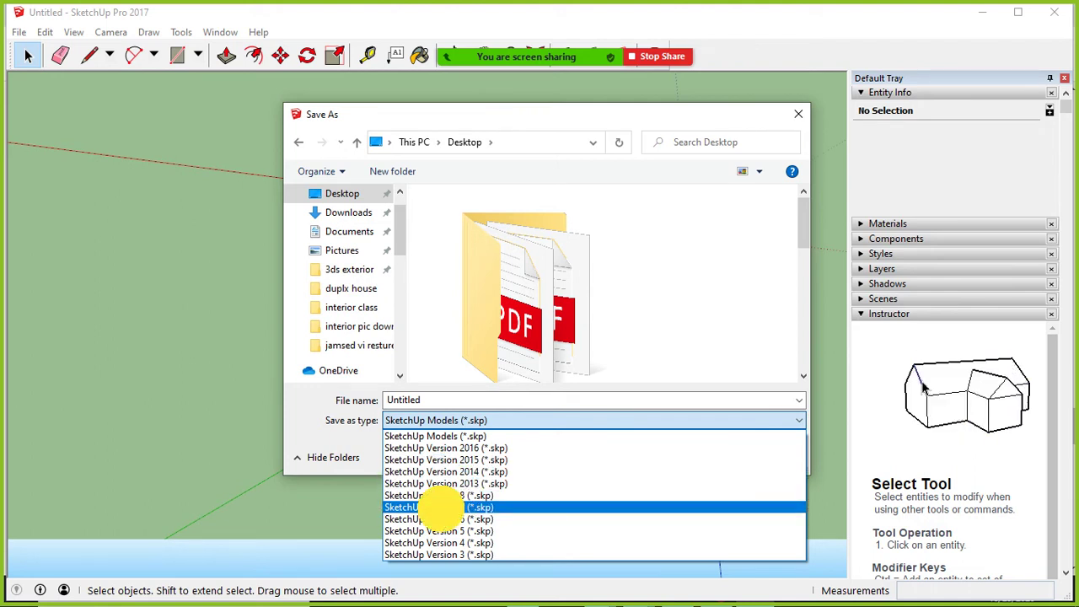
pyautogui.click(438, 507)
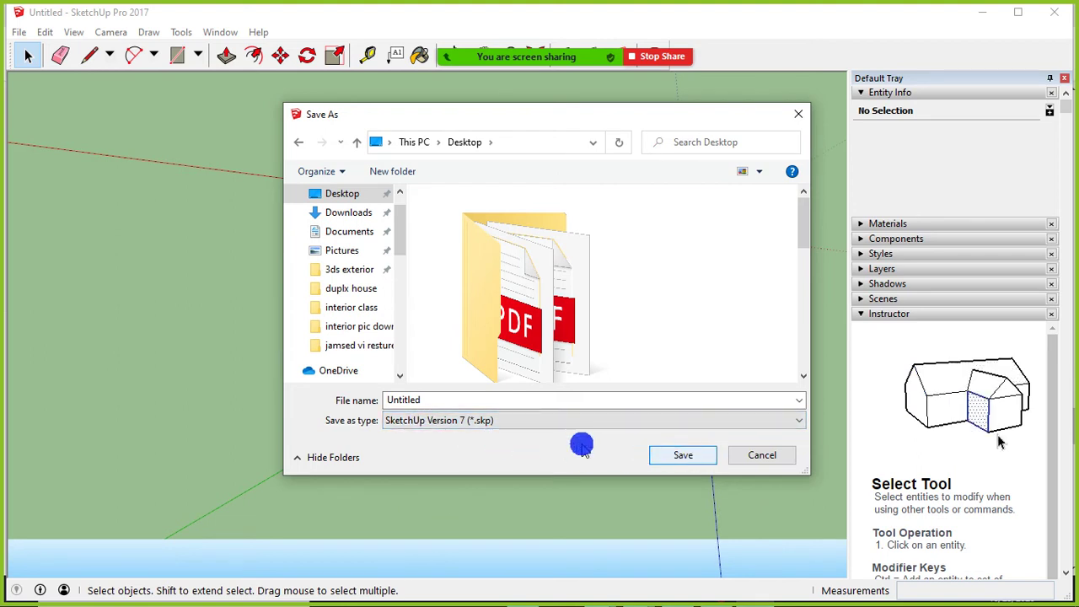
pyautogui.click(446, 401)
pyautogui.write('searter')
pyautogui.click(683, 454)
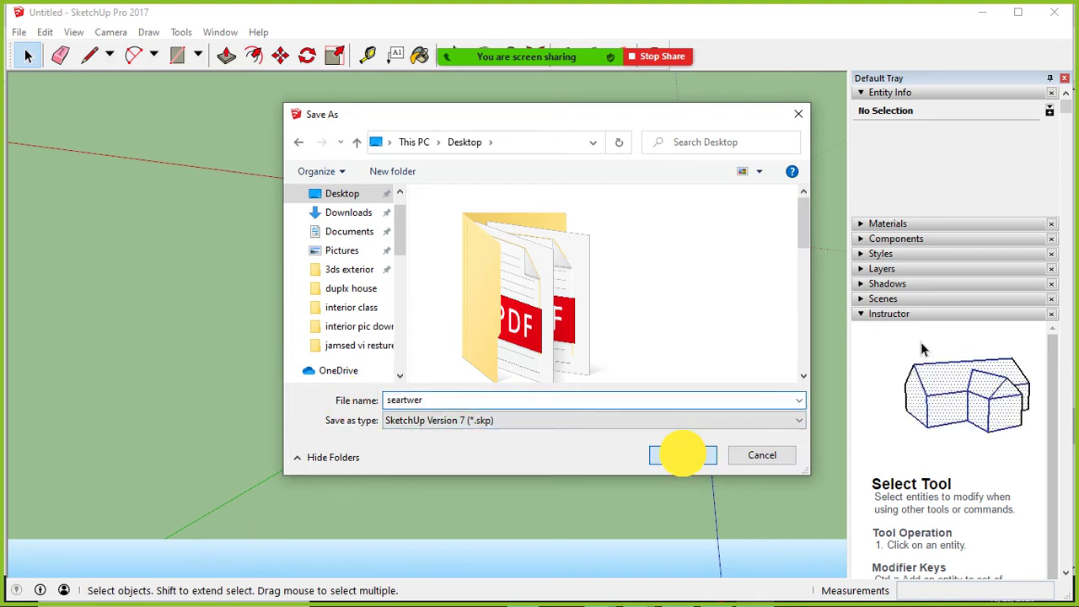
# - Minimize SketchUp and bring the 3ds Max 02.max scene to the front
pyautogui.scroll(2, 455, 295)
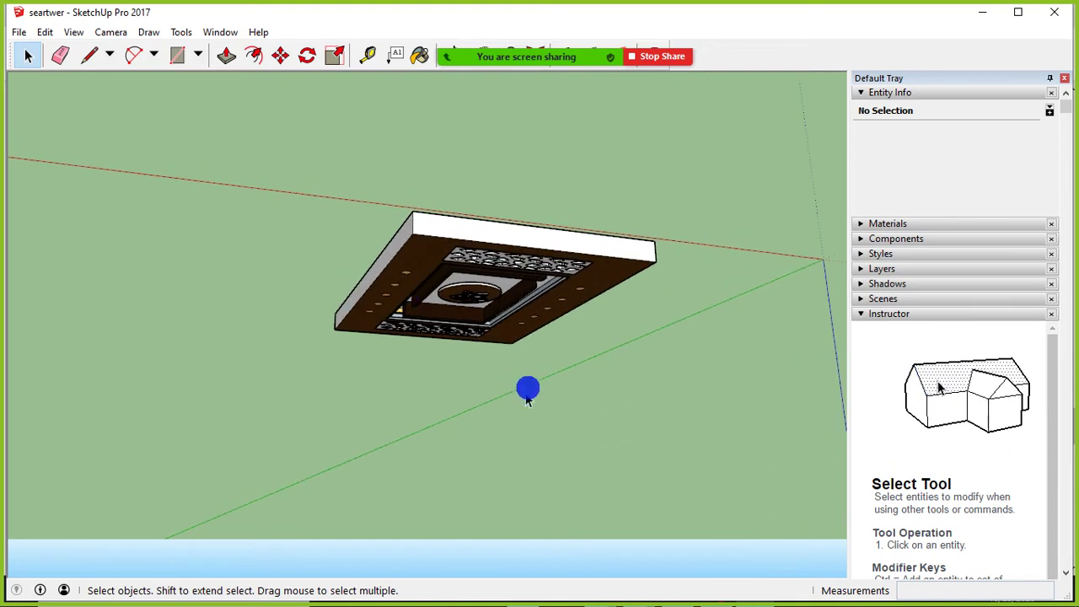
pyautogui.scroll(2, 517, 362)
pyautogui.scroll(-3, 509, 335)
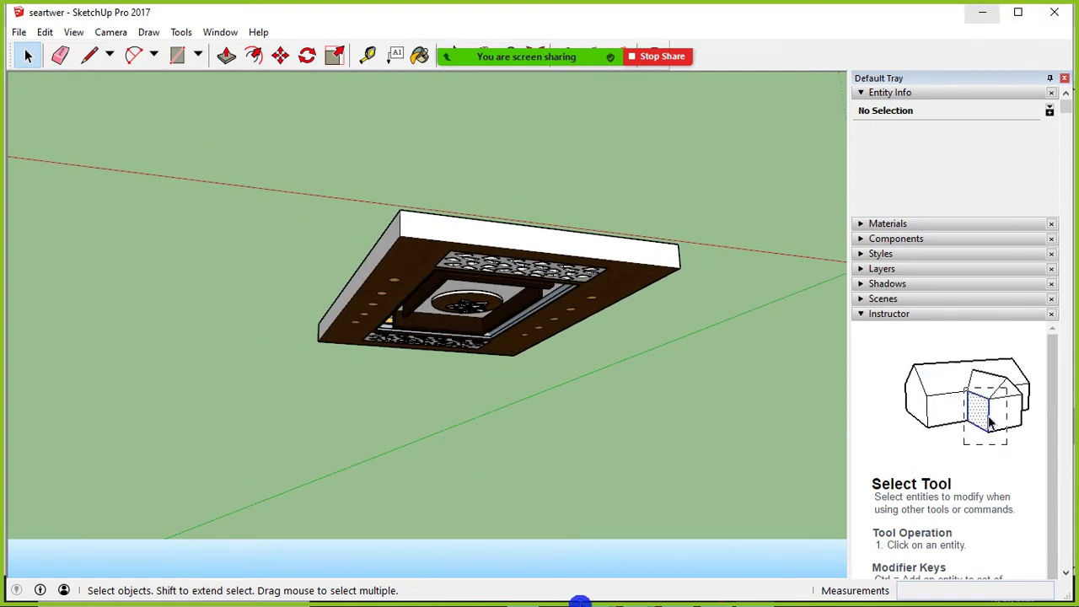
pyautogui.click(982, 11)
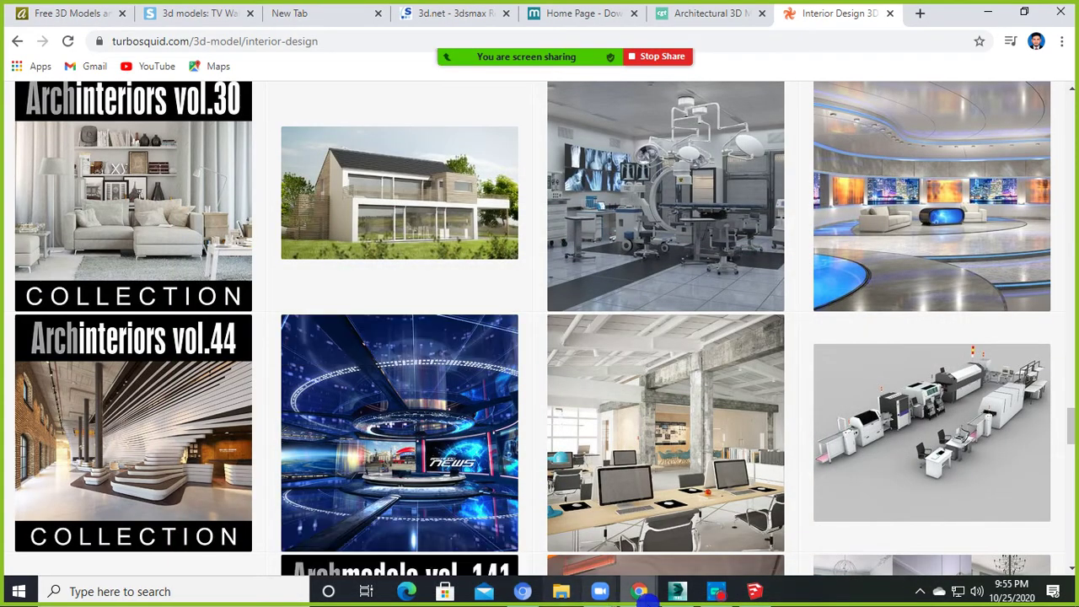
pyautogui.click(679, 591)
# - Open the Select File to Import dialog from the 3ds Max application menu
pyautogui.scroll(-3, 451, 368)
pyautogui.scroll(-3, 579, 330)
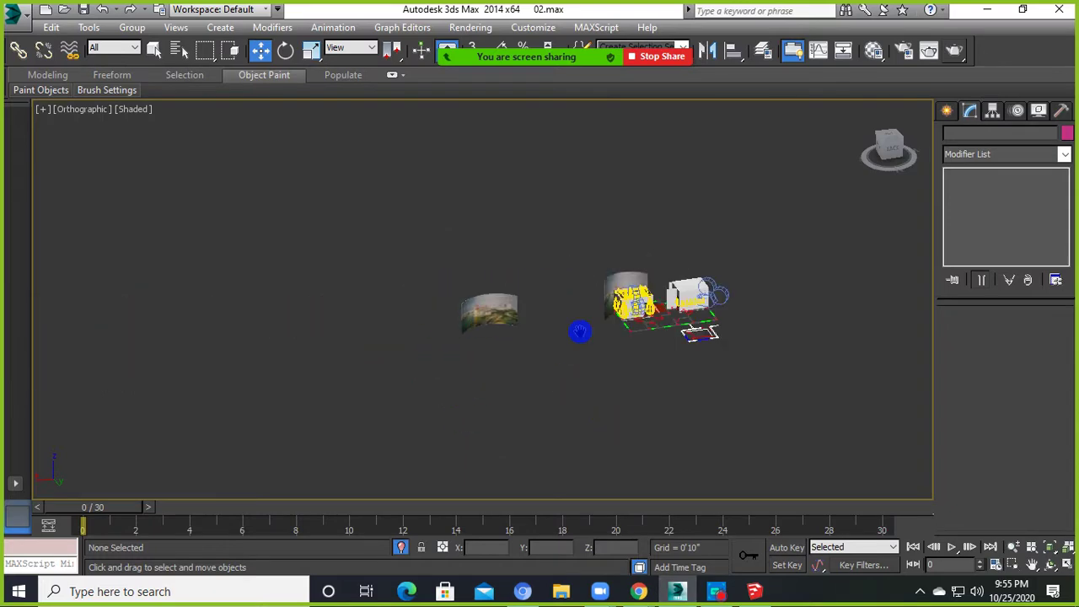
pyautogui.scroll(5, 549, 314)
pyautogui.click(17, 19)
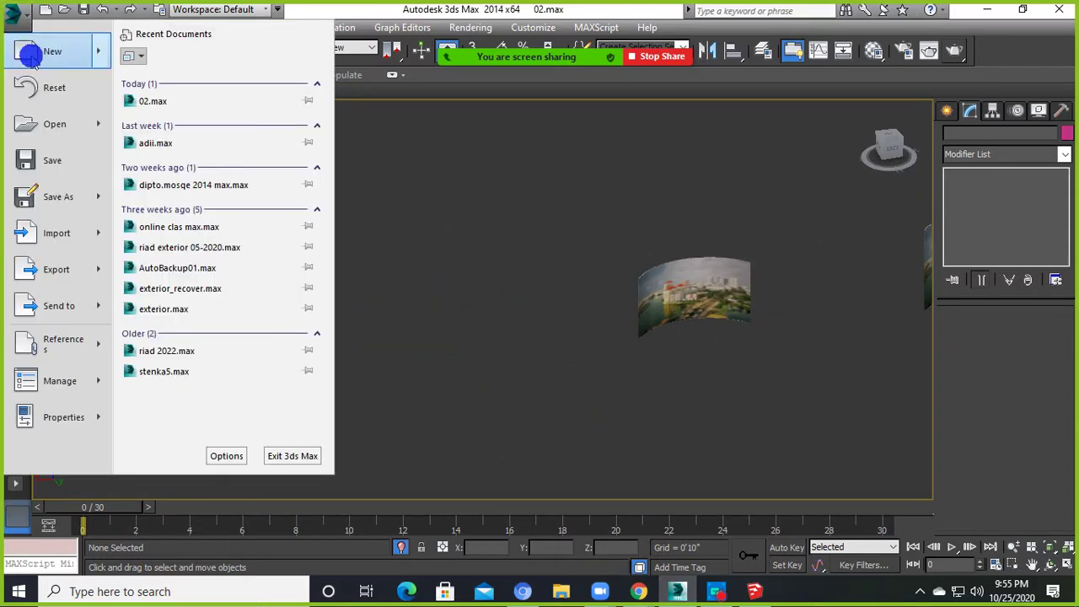
pyautogui.click(47, 234)
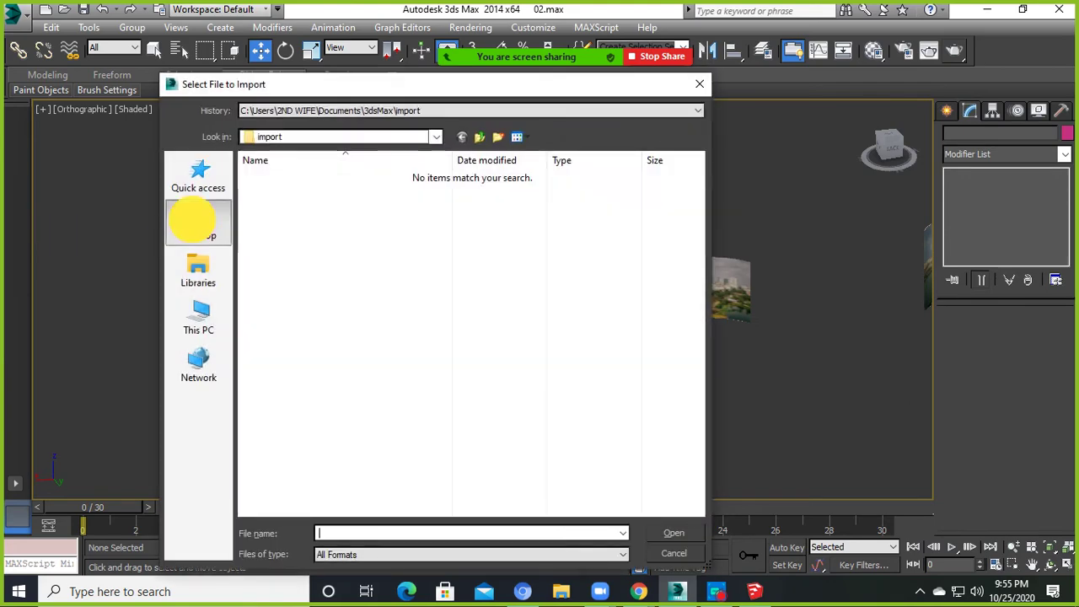
pyautogui.click(196, 221)
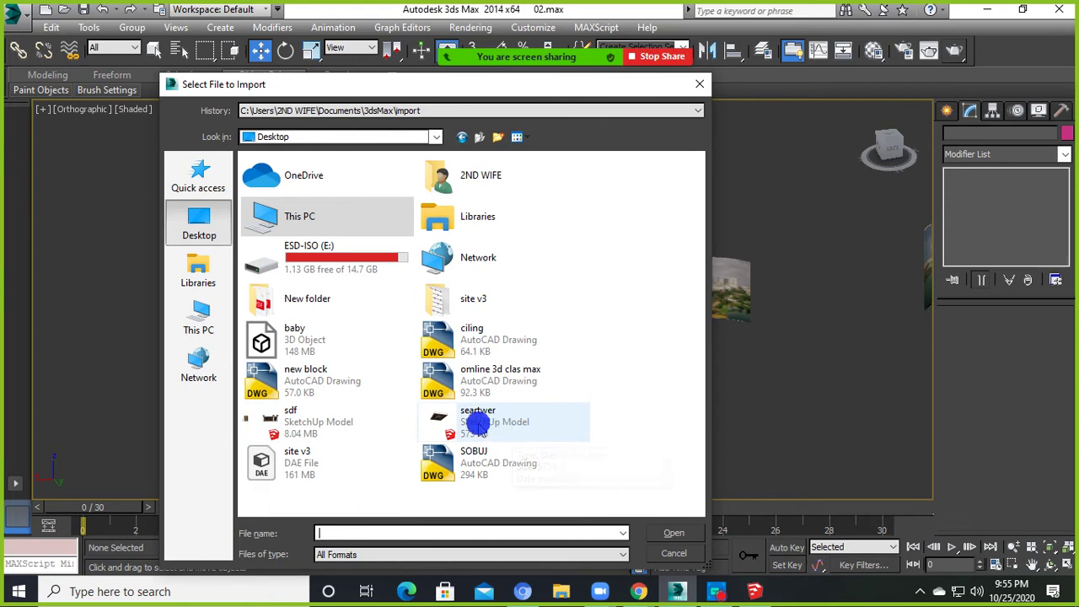
# - Import seartwer.skp from the Desktop, accepting the Google SketchUp Import options with OK
pyautogui.click(464, 419)
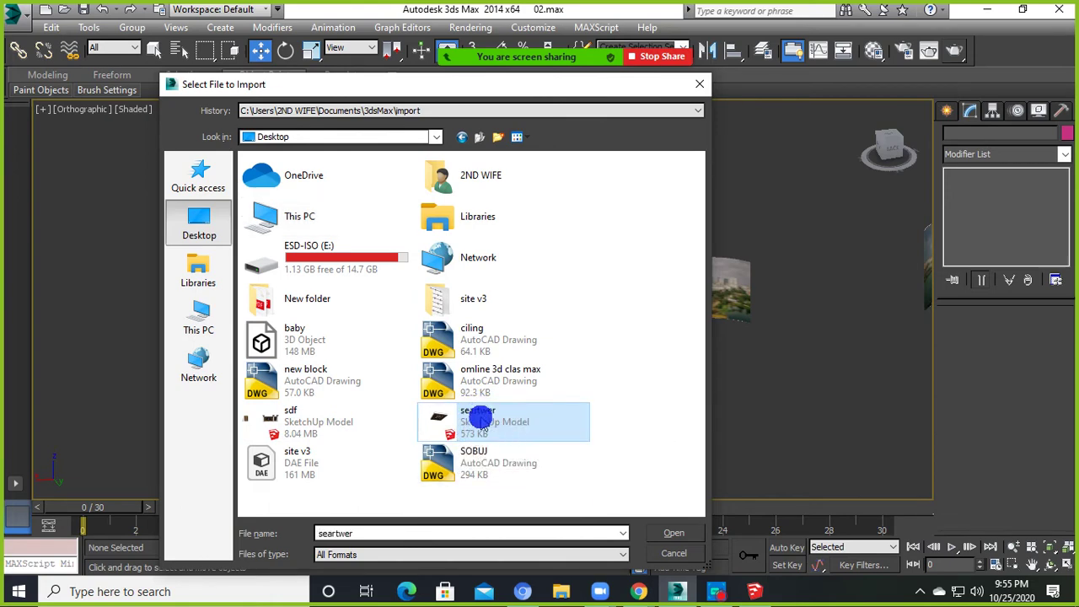
pyautogui.click(666, 533)
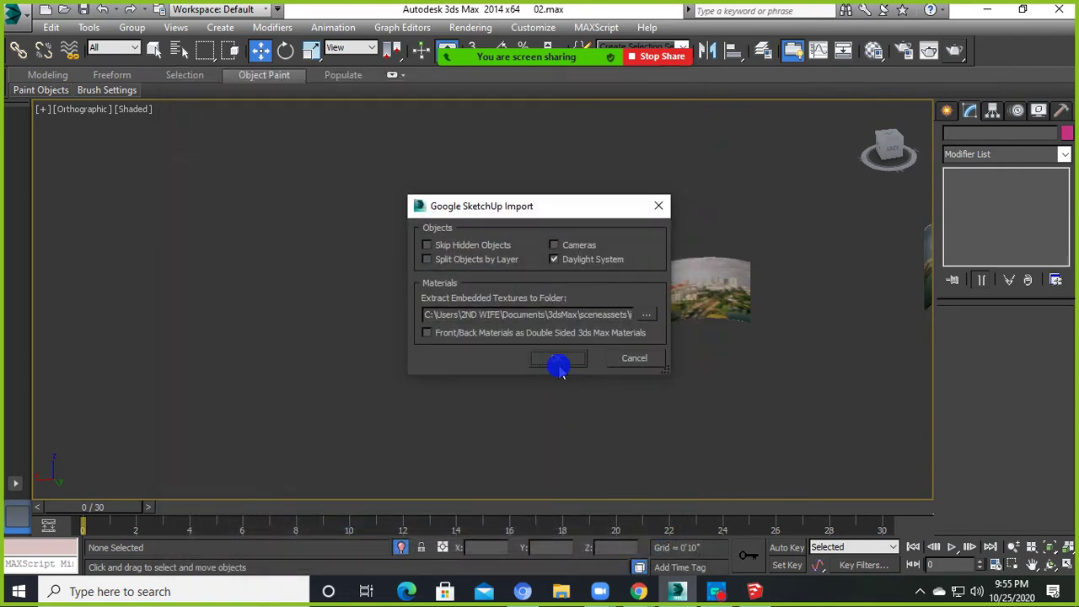
pyautogui.click(559, 364)
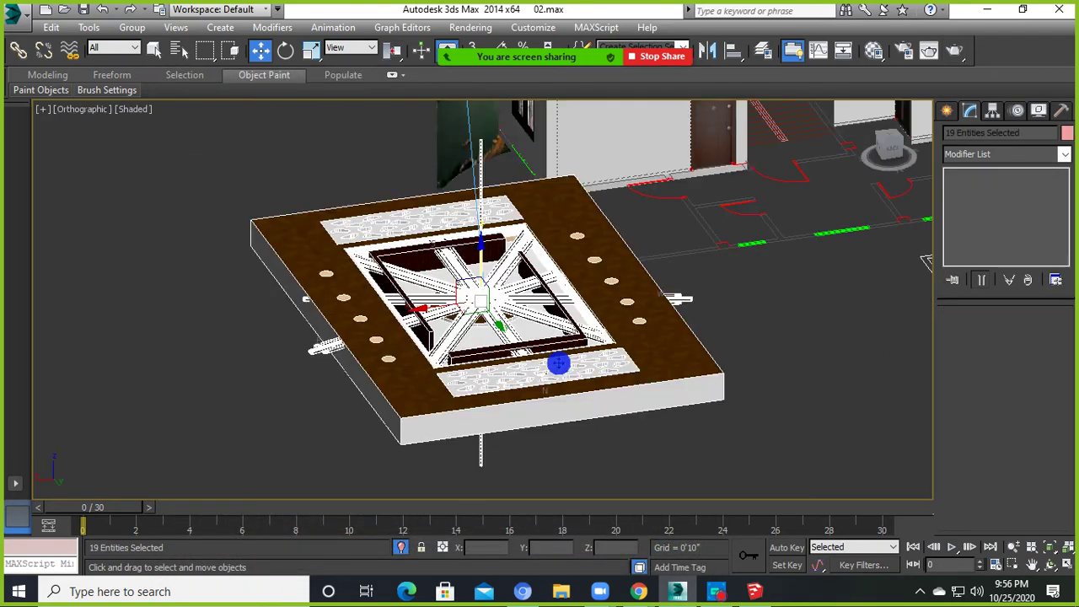
# - Move the 19 imported ceiling objects left, clear of the house plan
pyautogui.scroll(-5, 560, 364)
pyautogui.keyDown('alt'); pyautogui.moveTo(580, 365); pyautogui.dragTo(319, 179, button='middle'); pyautogui.keyUp('alt')
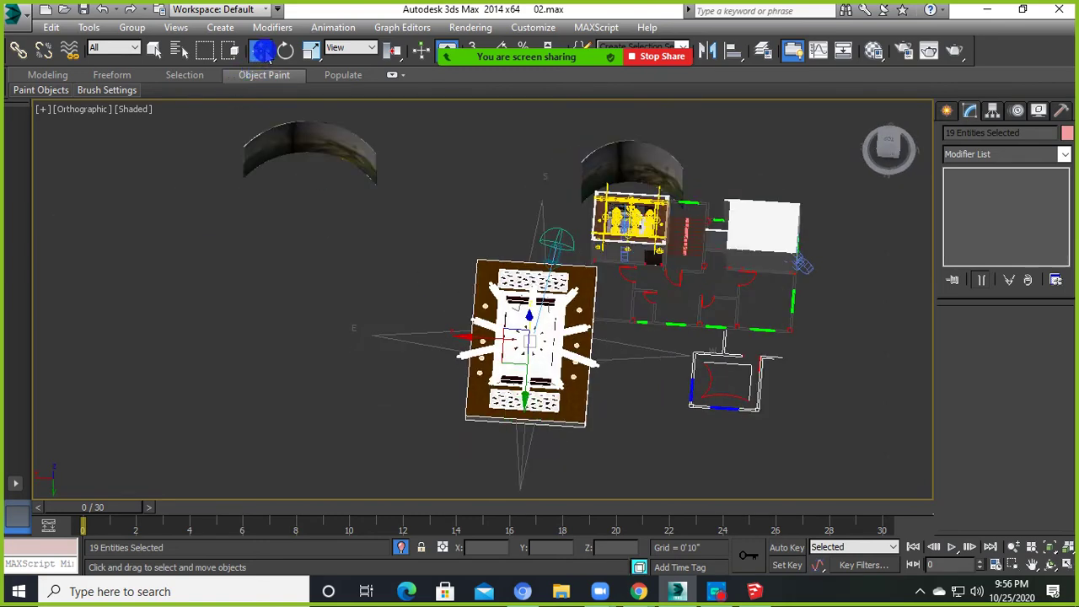
pyautogui.moveTo(510, 344); pyautogui.dragTo(161, 321)
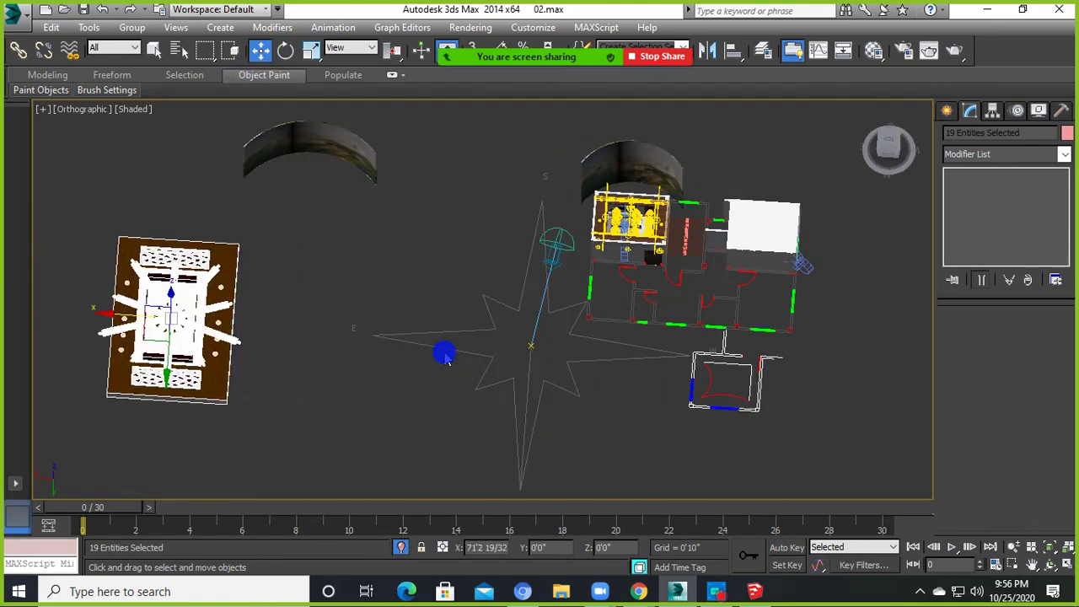
pyautogui.click(513, 295)
# - Delete the Daylight system from the scene
pyautogui.scroll(3, 547, 241)
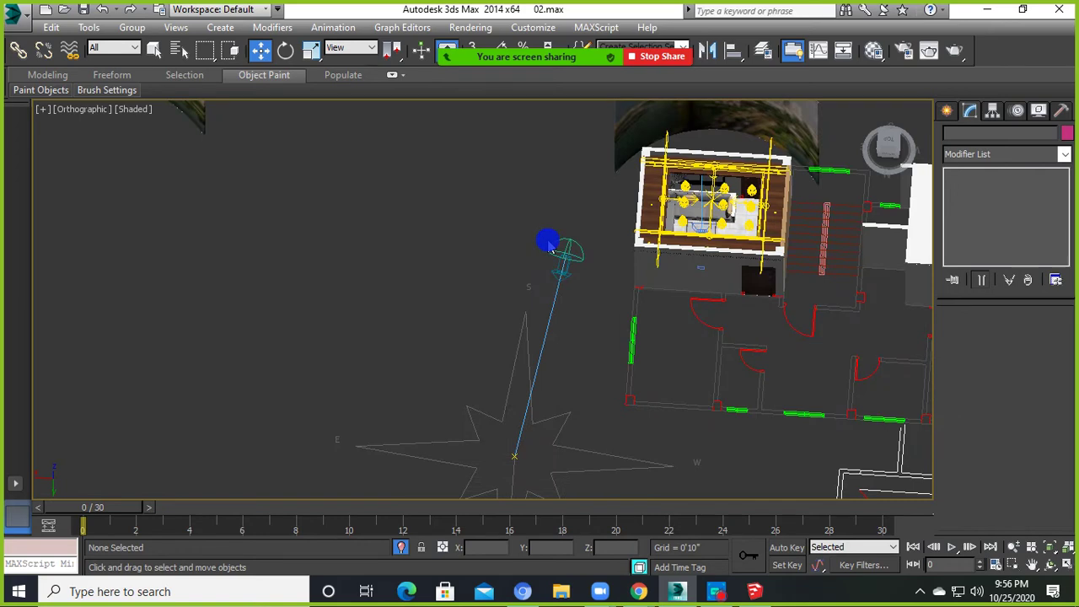
pyautogui.click(565, 245)
pyautogui.press('Delete')
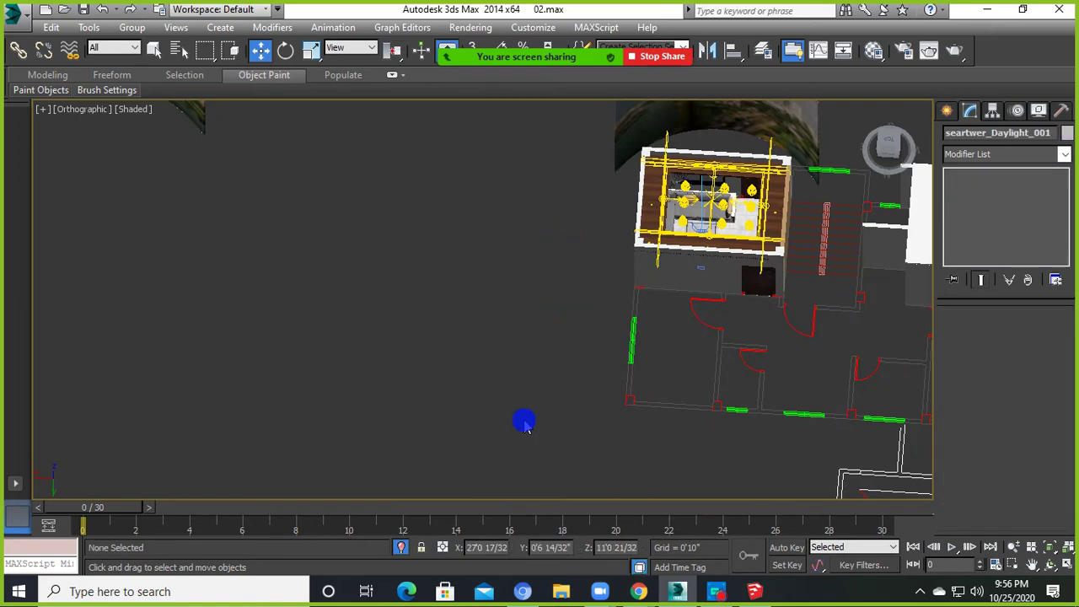
# - Orbit around the ceiling and select Group_002 to inspect the editable mesh
pyautogui.scroll(-5, 527, 403)
pyautogui.moveTo(557, 320); pyautogui.dragTo(465, 405, button='middle')
pyautogui.scroll(5, 345, 380)
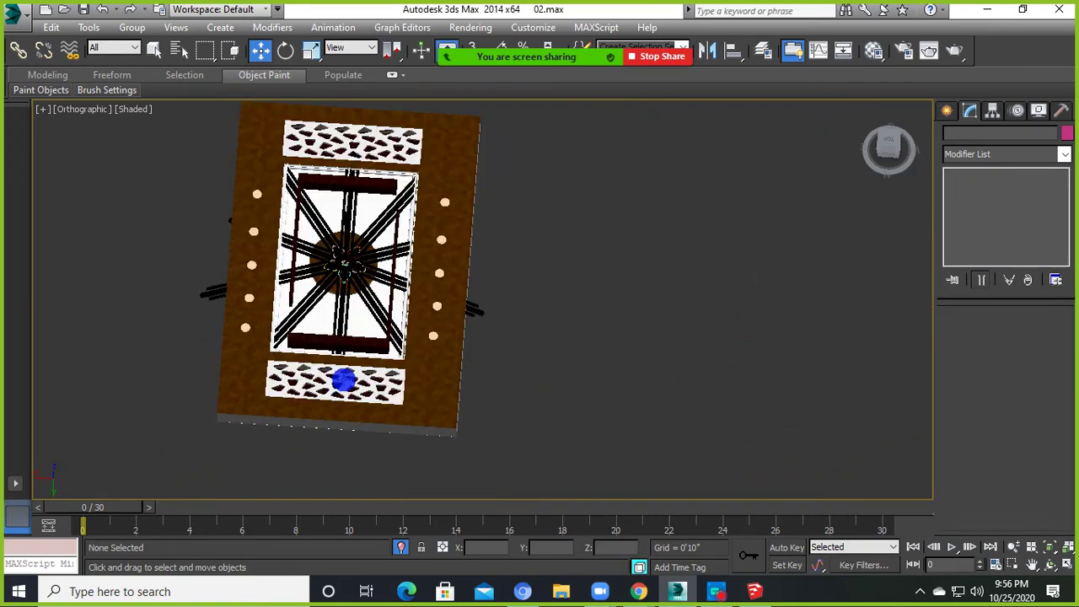
pyautogui.click(353, 374)
pyautogui.moveTo(387, 363)
pyautogui.keyDown('alt'); pyautogui.mouseDown(button='middle')
pyautogui.moveTo(410, 256)
pyautogui.moveTo(366, 248)
pyautogui.moveTo(228, 395)
pyautogui.mouseUp(button='middle'); pyautogui.keyUp('alt')
pyautogui.scroll(3, 229, 395)
pyautogui.click(233, 341)
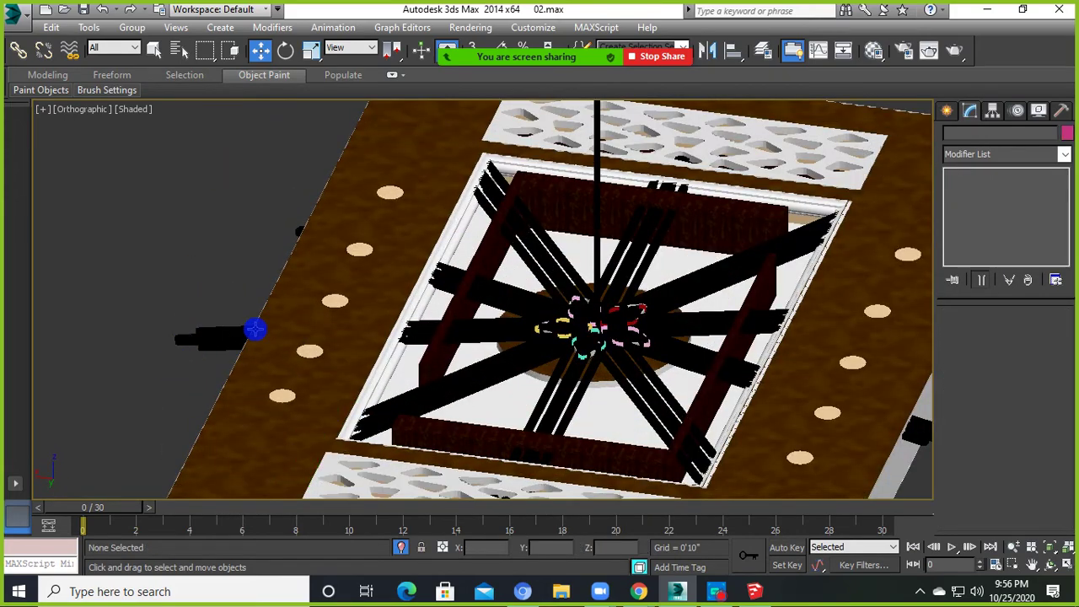
pyautogui.keyDown('alt'); pyautogui.moveTo(253, 329); pyautogui.dragTo(369, 332, button='middle'); pyautogui.keyUp('alt')
pyautogui.scroll(-5, 368, 332)
pyautogui.scroll(4, 335, 408)
pyautogui.moveTo(336, 408)
pyautogui.keyDown('alt'); pyautogui.mouseDown(button='middle')
pyautogui.moveTo(571, 464)
pyautogui.moveTo(479, 417)
pyautogui.moveTo(450, 429)
pyautogui.mouseUp(button='middle'); pyautogui.keyUp('alt')
pyautogui.scroll(3, 439, 380)
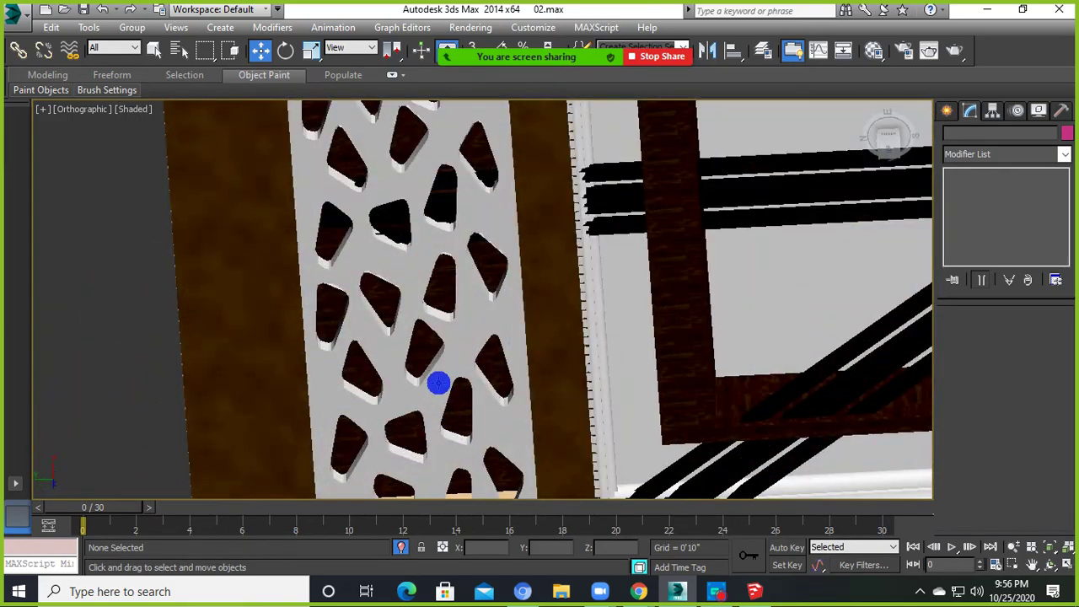
pyautogui.scroll(3, 436, 374)
pyautogui.click(437, 374)
pyautogui.scroll(-2, 438, 372)
pyautogui.scroll(-3, 438, 372)
pyautogui.scroll(-3, 391, 376)
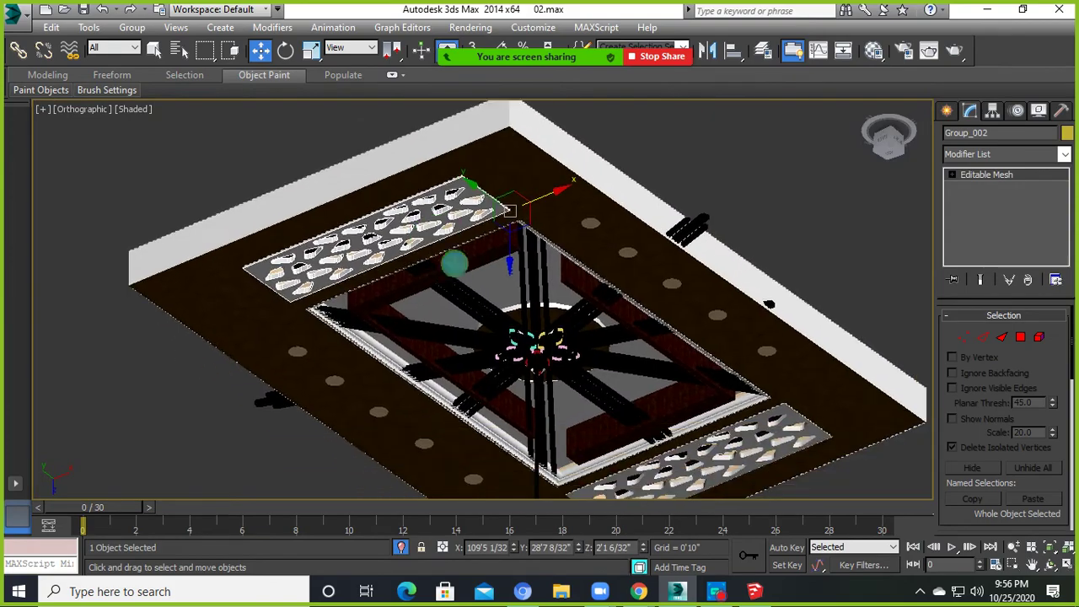
pyautogui.keyDown('alt'); pyautogui.moveTo(390, 376); pyautogui.dragTo(362, 317, button='middle'); pyautogui.keyUp('alt')
pyautogui.scroll(3, 343, 242)
pyautogui.keyDown('alt'); pyautogui.moveTo(342, 242); pyautogui.dragTo(277, 222, button='middle'); pyautogui.keyUp('alt')
pyautogui.scroll(3, 412, 270)
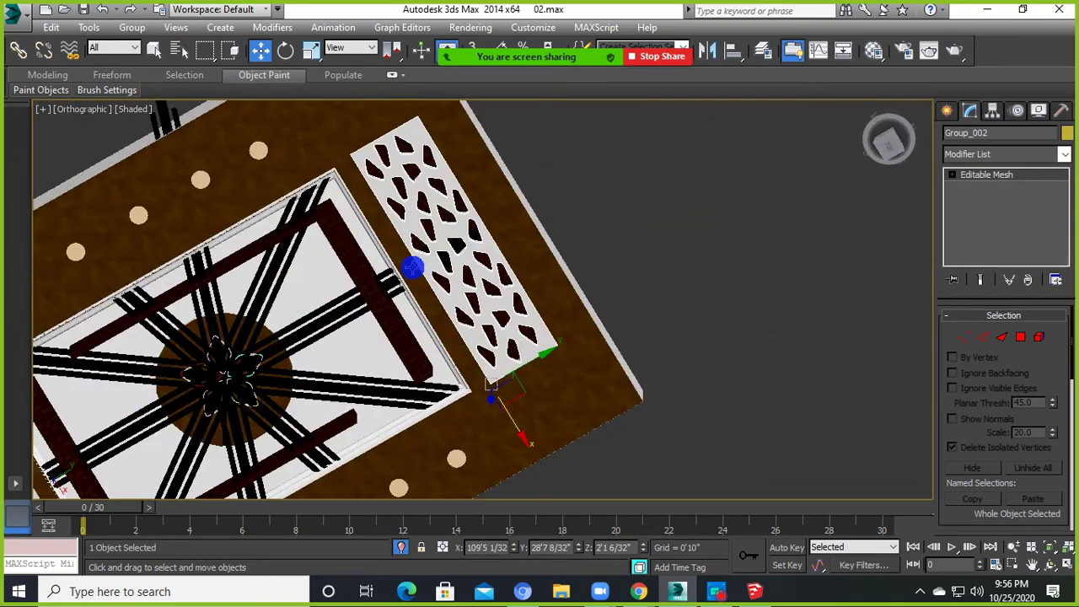
pyautogui.moveTo(413, 270)
pyautogui.keyDown('alt'); pyautogui.mouseDown(button='middle')
pyautogui.moveTo(326, 270)
pyautogui.moveTo(342, 325)
pyautogui.moveTo(520, 349)
pyautogui.moveTo(591, 379)
pyautogui.mouseUp(button='middle'); pyautogui.keyUp('alt')
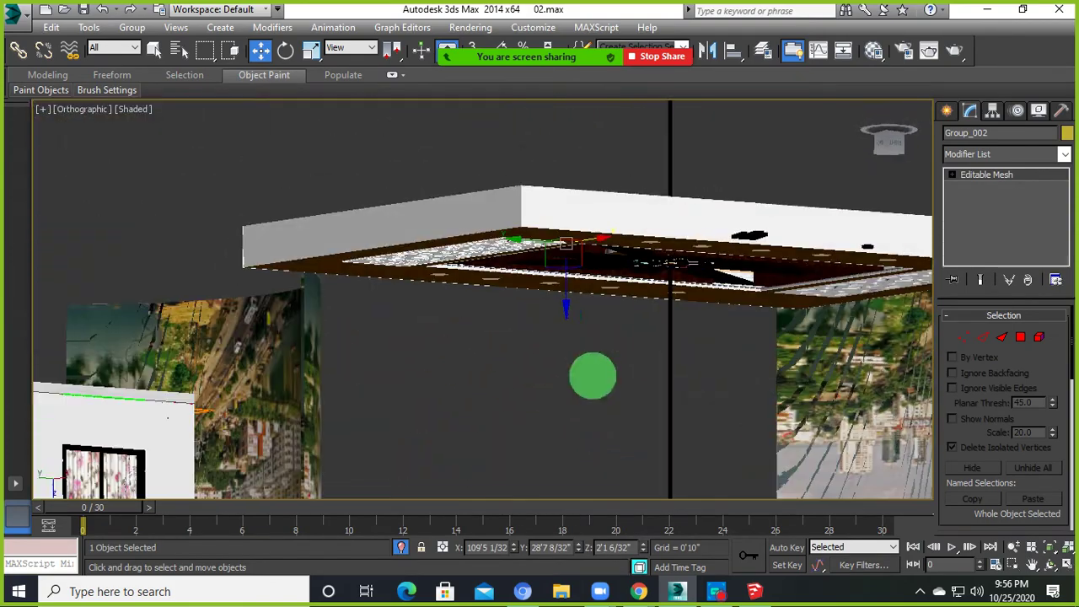
pyautogui.moveTo(586, 304)
pyautogui.keyDown('alt'); pyautogui.mouseDown(button='middle')
pyautogui.moveTo(561, 269)
pyautogui.moveTo(530, 277)
pyautogui.moveTo(554, 253)
pyautogui.moveTo(691, 212)
pyautogui.mouseUp(button='middle'); pyautogui.keyUp('alt')
pyautogui.scroll(-3, 561, 269)
pyautogui.scroll(3, 674, 290)
pyautogui.moveTo(674, 289)
pyautogui.keyDown('alt'); pyautogui.mouseDown(button='middle')
pyautogui.moveTo(557, 337)
pyautogui.moveTo(574, 380)
pyautogui.mouseUp(button='middle'); pyautogui.keyUp('alt')
pyautogui.scroll(-3, 557, 338)
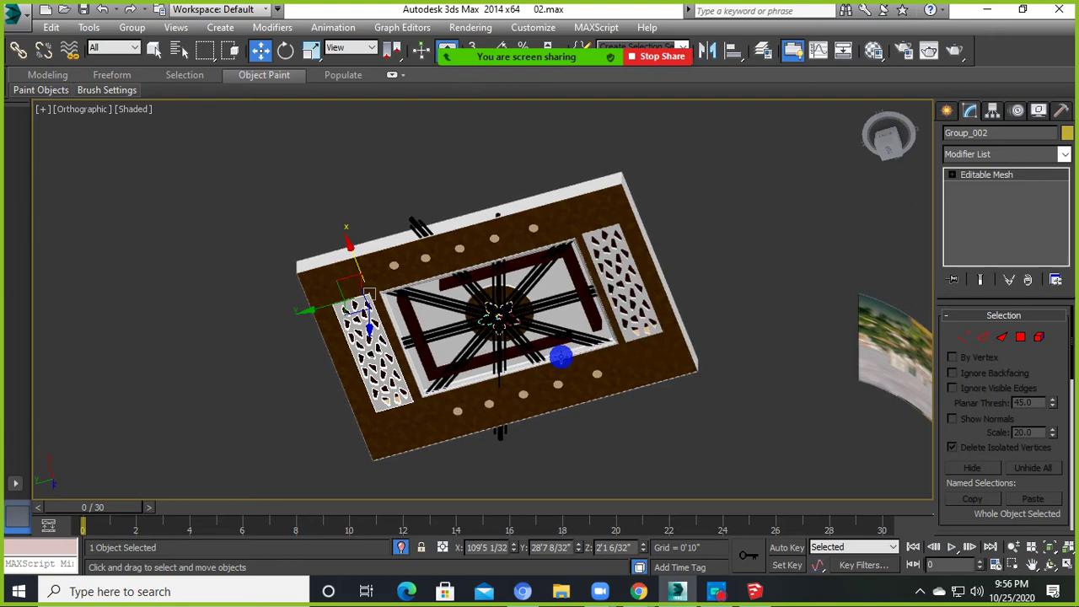
pyautogui.keyDown('alt'); pyautogui.moveTo(567, 350); pyautogui.dragTo(585, 398, button='middle'); pyautogui.keyUp('alt')
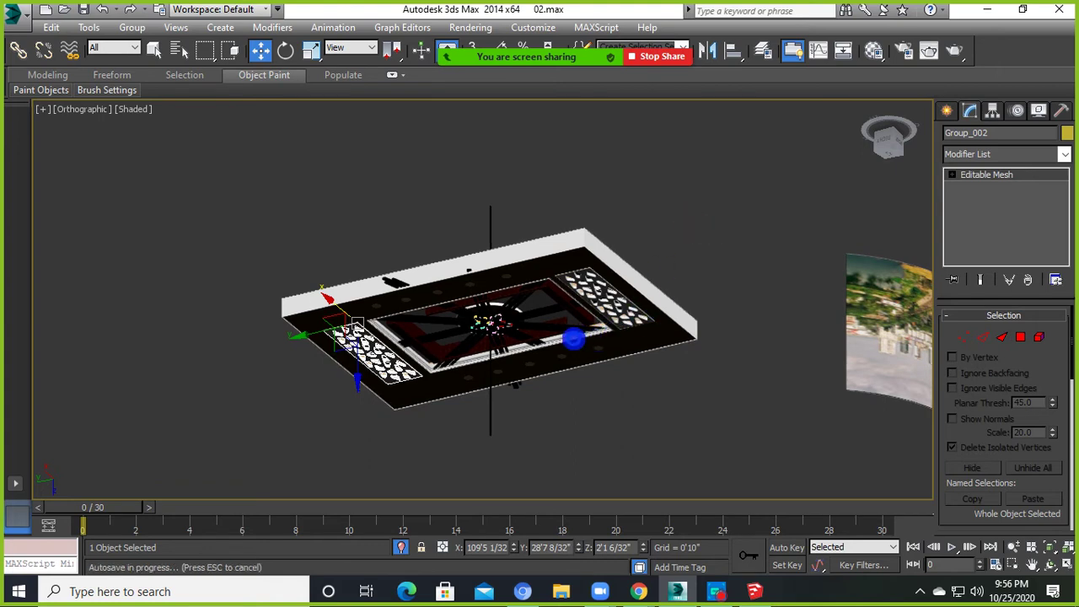
pyautogui.click(573, 339)
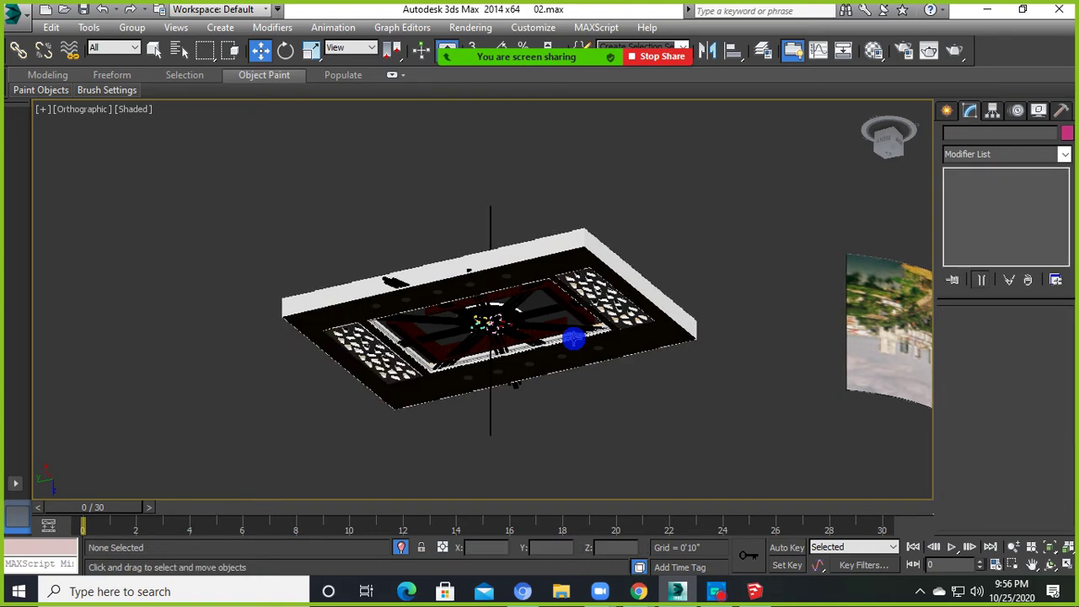
pyautogui.scroll(3, 407, 265)
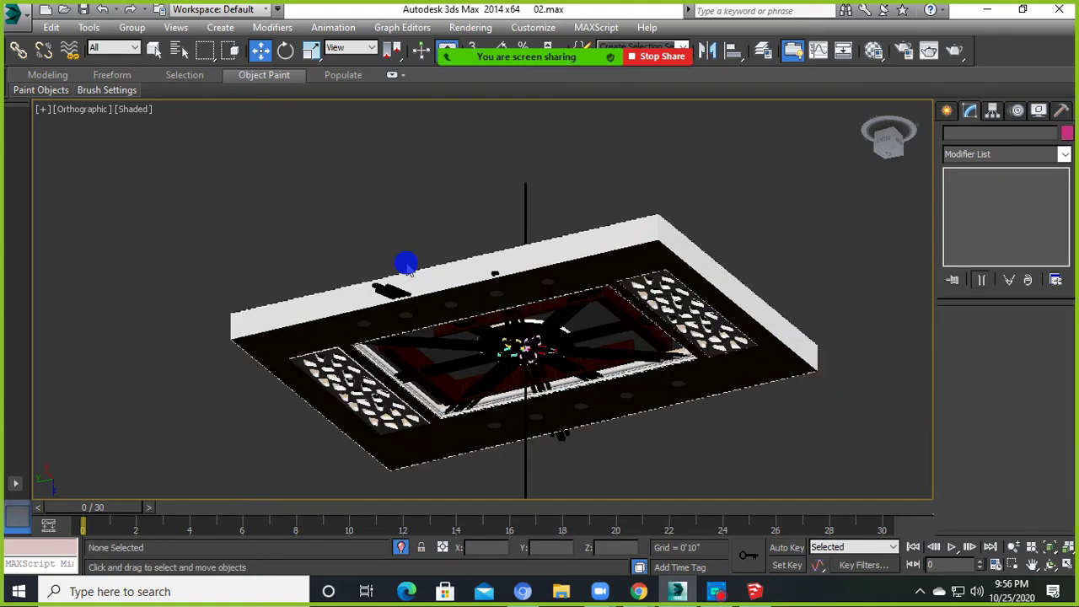
pyautogui.click(434, 270)
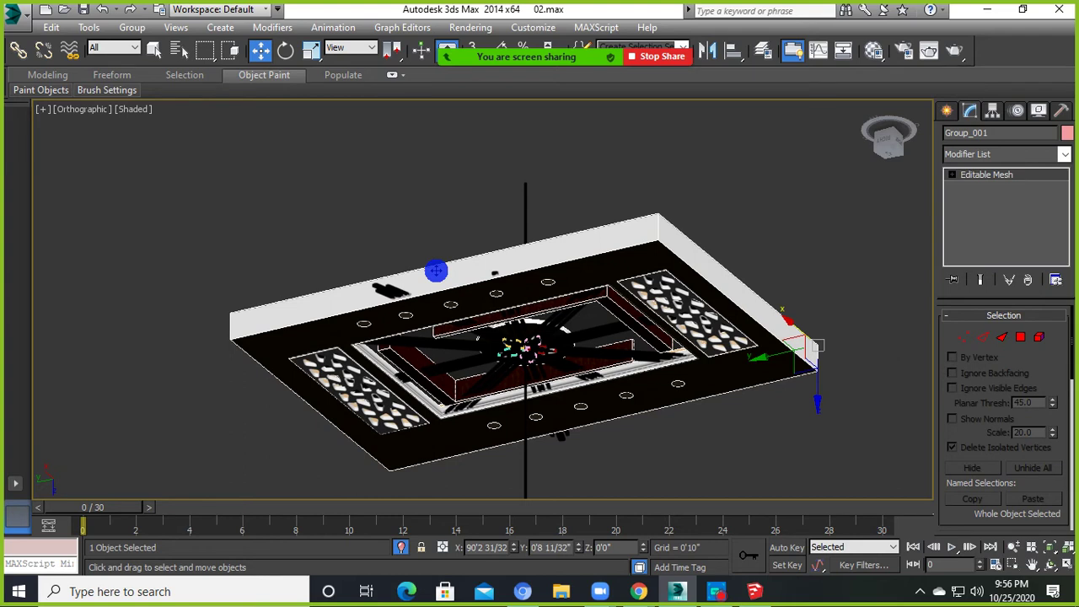
pyautogui.click(349, 133)
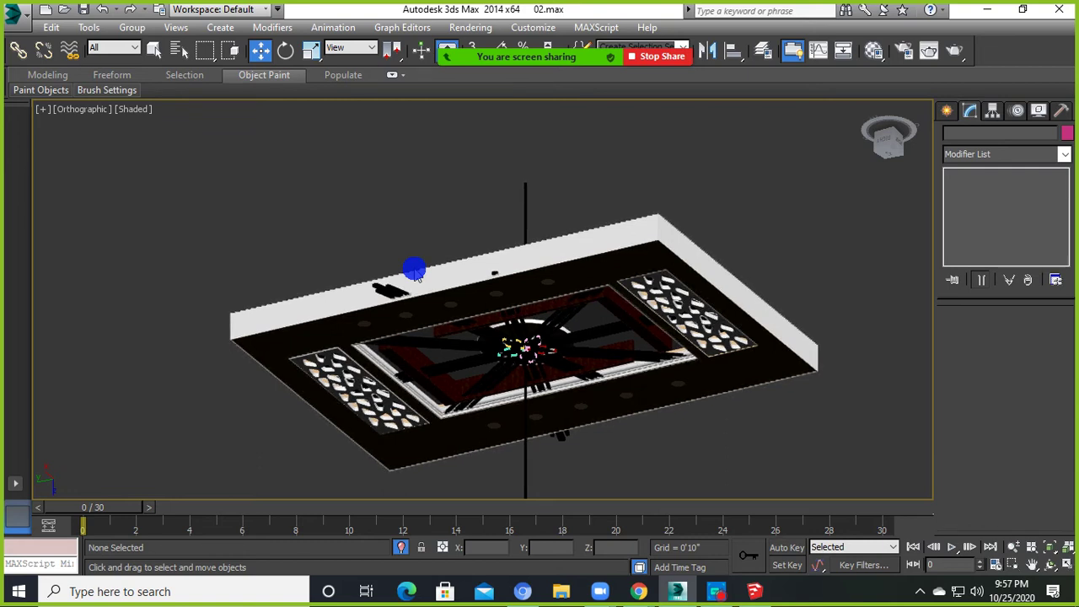
pyautogui.keyDown('alt'); pyautogui.moveTo(414, 202); pyautogui.dragTo(481, 294, button='middle'); pyautogui.keyUp('alt')
pyautogui.scroll(5, 511, 337)
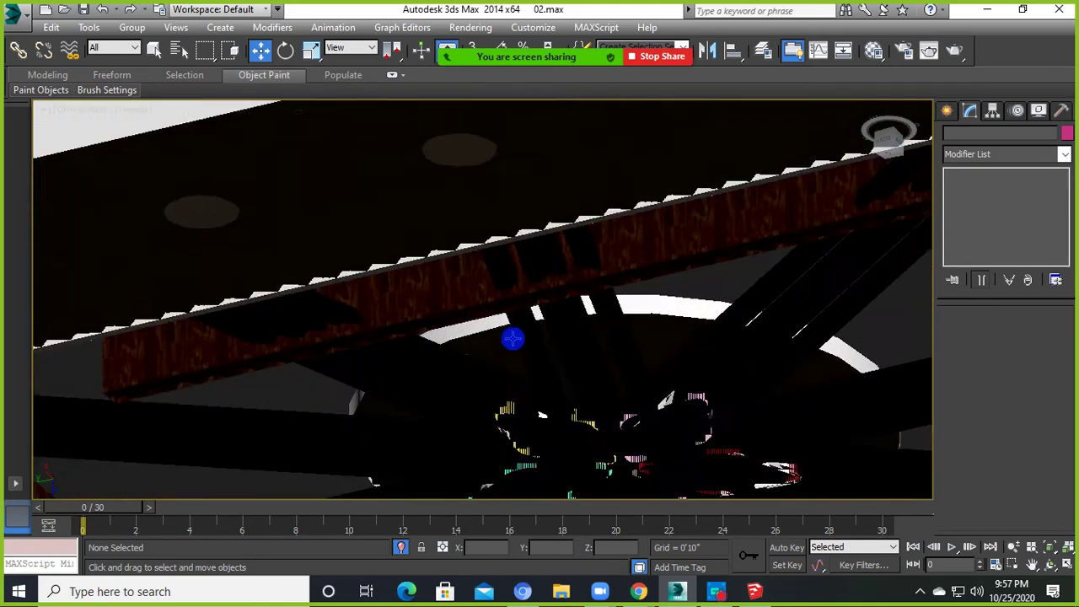
pyautogui.scroll(-5, 535, 378)
pyautogui.keyDown('alt'); pyautogui.moveTo(593, 378); pyautogui.dragTo(603, 229, button='middle'); pyautogui.keyUp('alt')
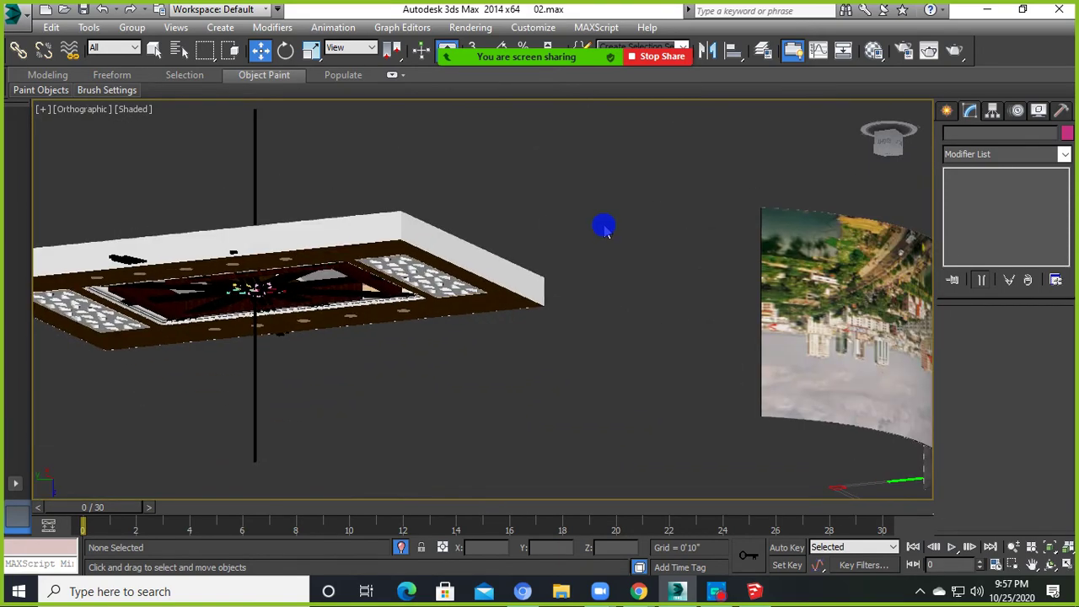
pyautogui.scroll(-3, 602, 228)
pyautogui.moveTo(606, 201); pyautogui.dragTo(398, 337)
pyautogui.click(424, 319)
pyautogui.moveTo(639, 591)
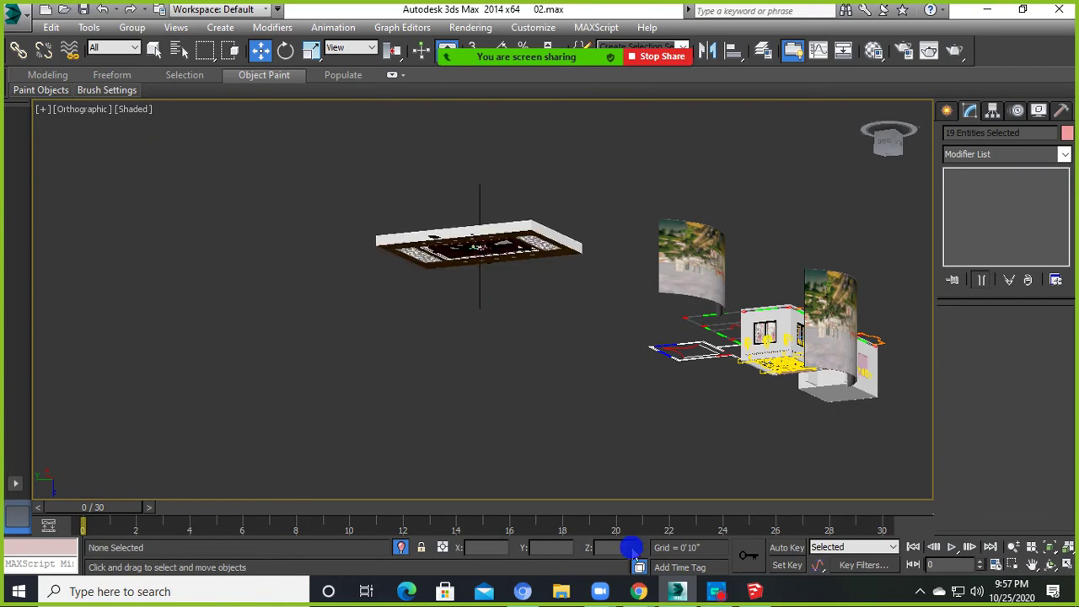
# - Bring Chrome to the front and open a new tab with the address bar focused
pyautogui.click(385, 518)
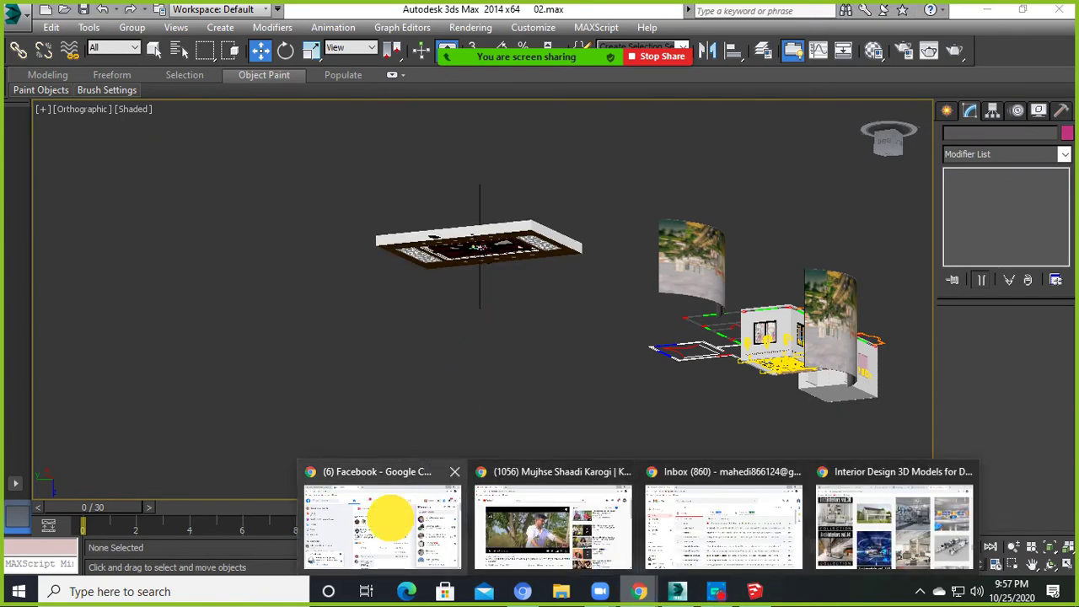
pyautogui.click(403, 17)
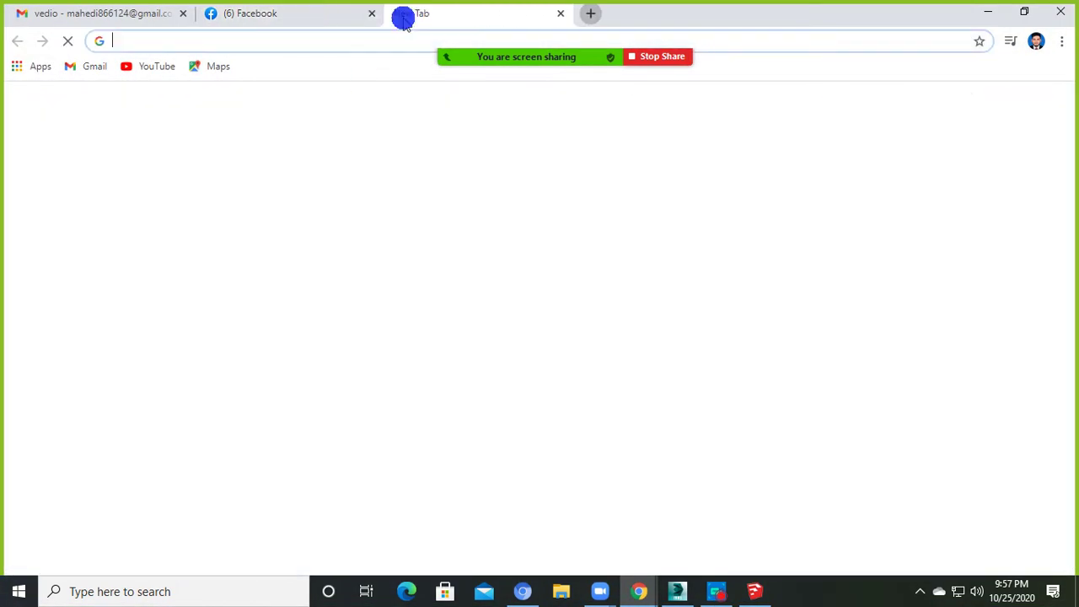
pyautogui.click(189, 42)
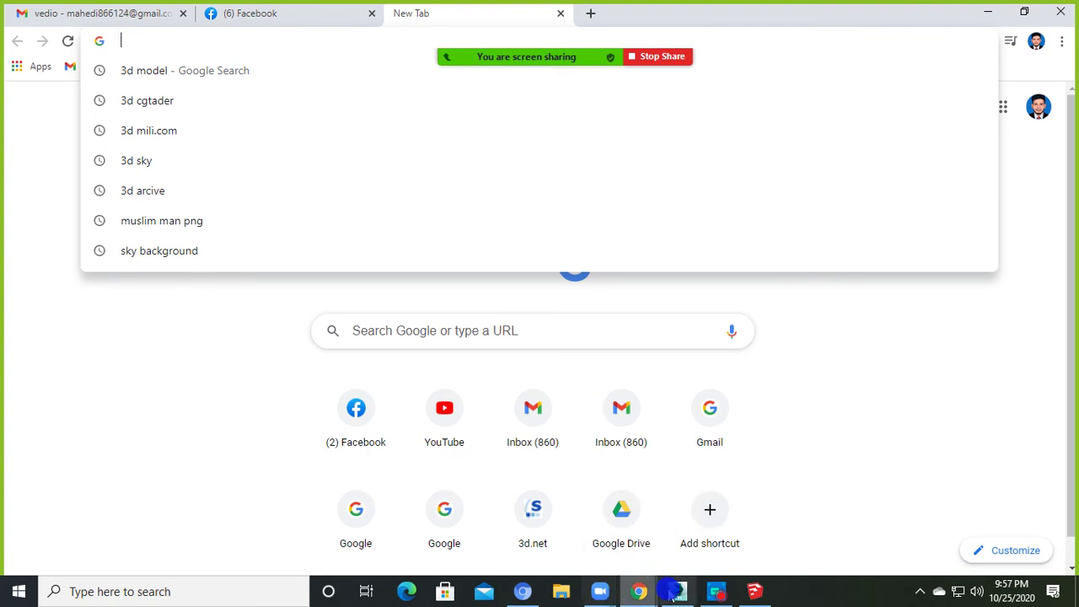
# - Check and minimize the Captura recorder and the Zoom Participants window
pyautogui.click(715, 588)
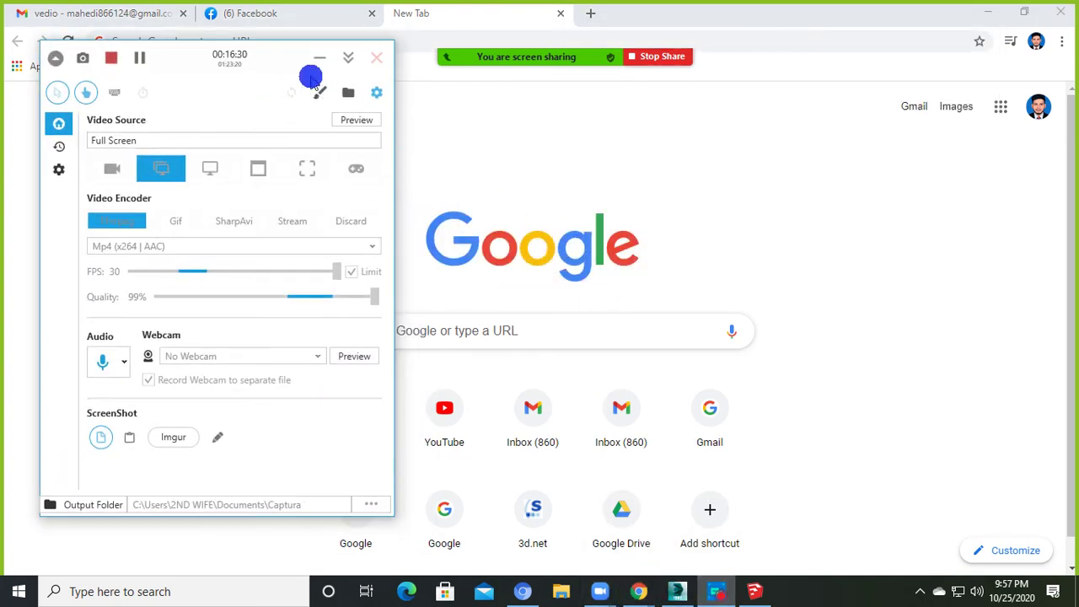
pyautogui.click(319, 58)
pyautogui.click(712, 590)
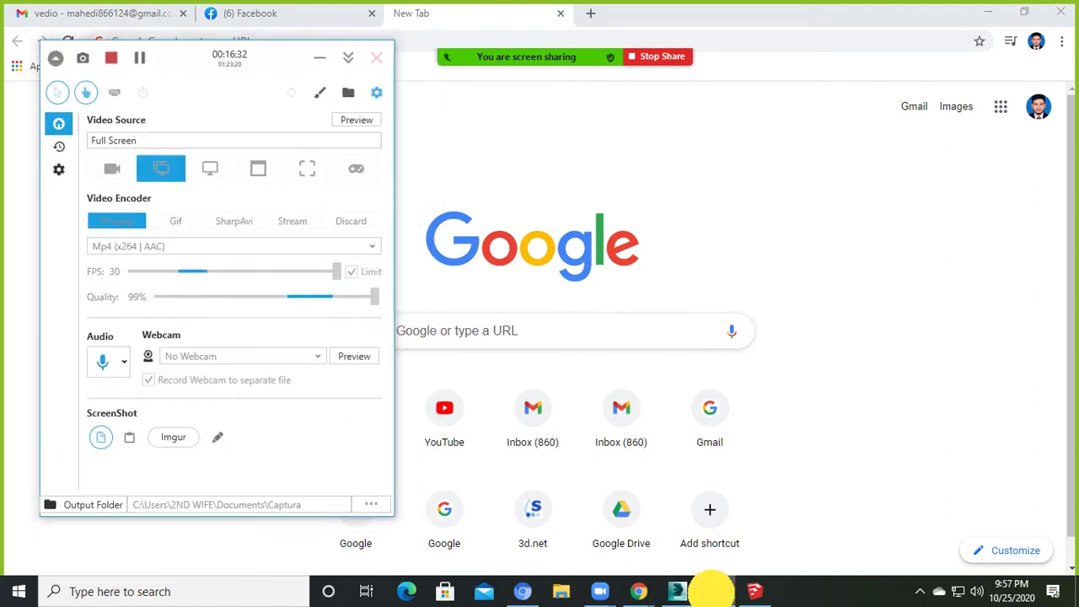
pyautogui.click(713, 590)
pyautogui.click(517, 36)
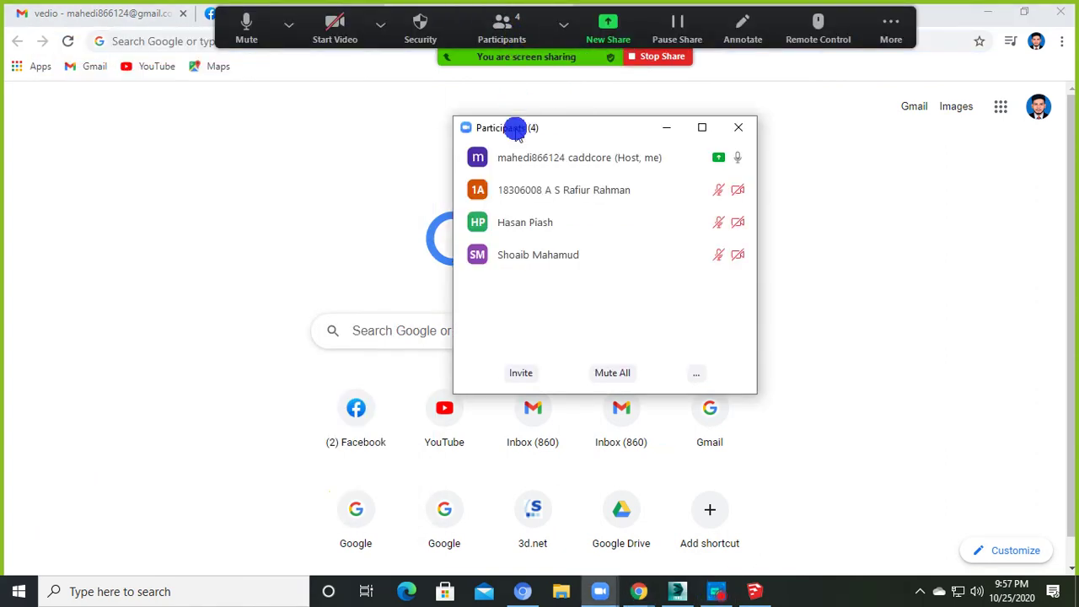
pyautogui.click(666, 127)
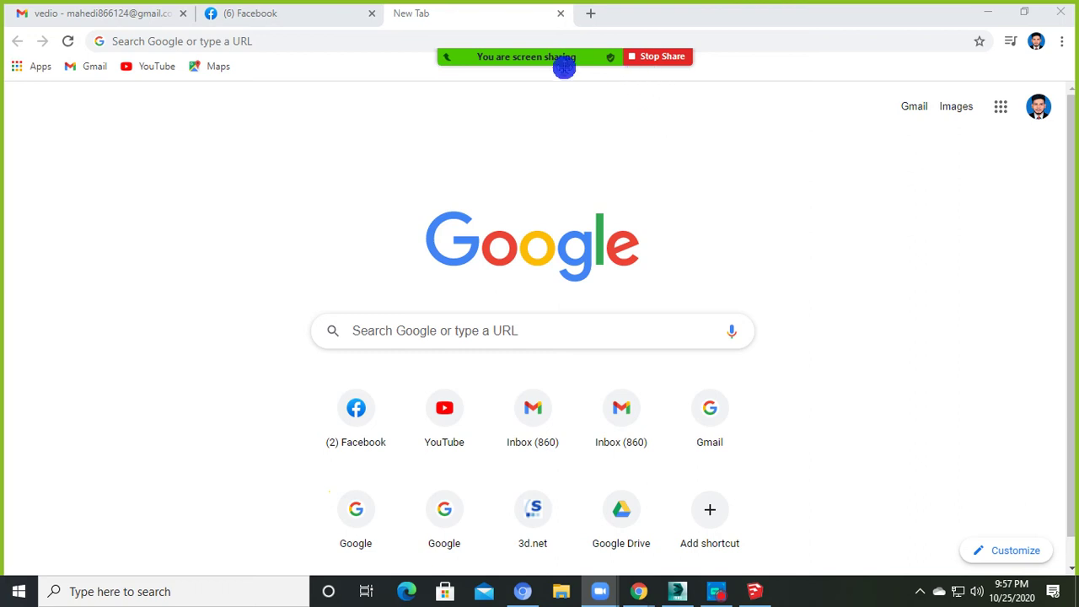
# - Search Google for 'sweet home 3d' and open the official sweethome3d.com result
pyautogui.click(387, 330)
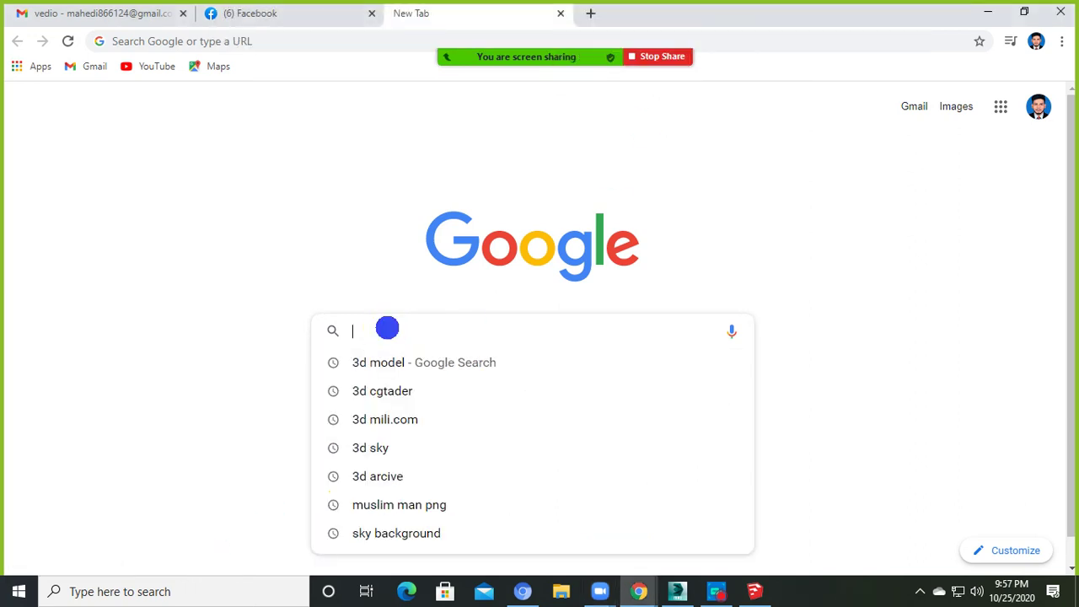
pyautogui.write('sww')
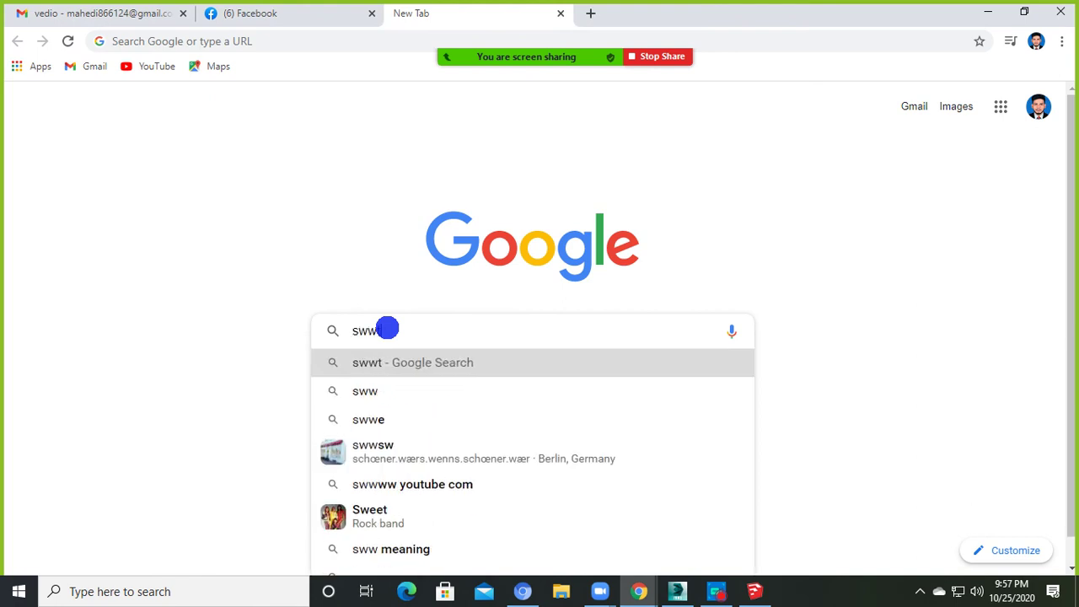
pyautogui.write('t')
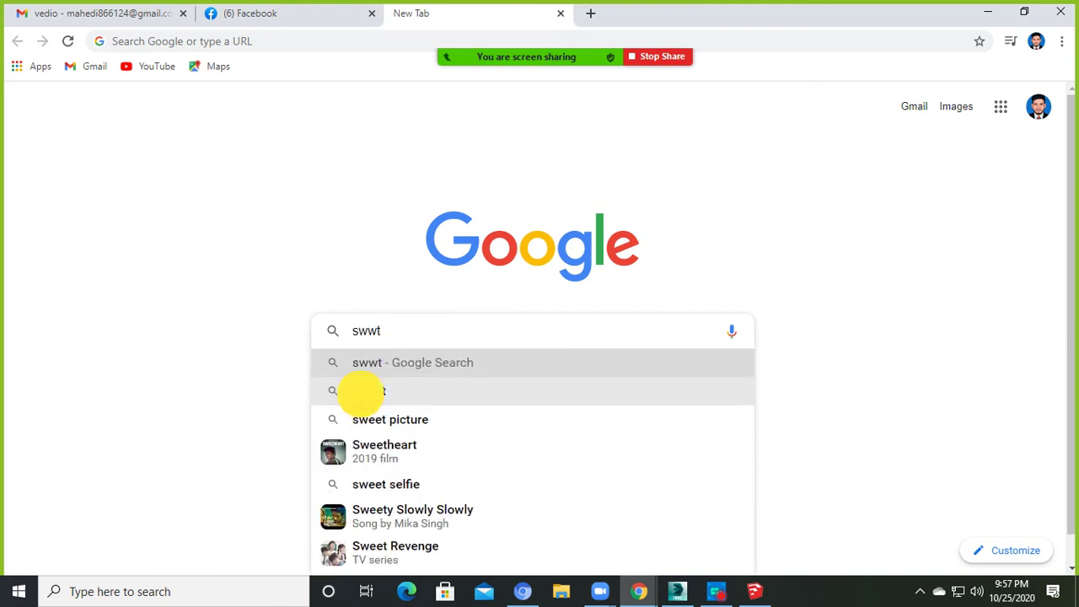
pyautogui.click(359, 391)
pyautogui.click(212, 121)
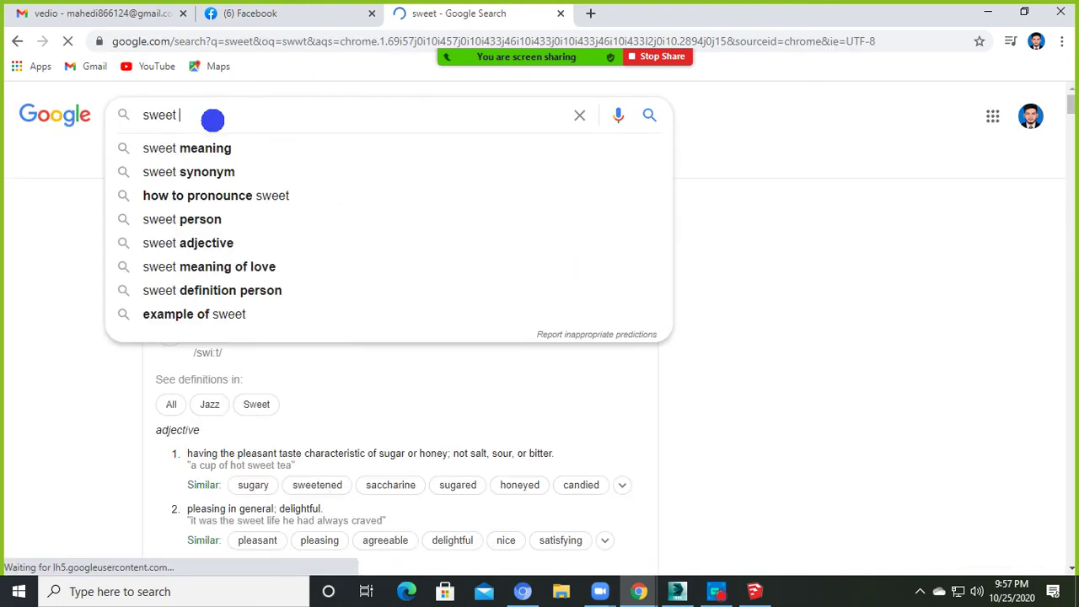
pyautogui.write('h')
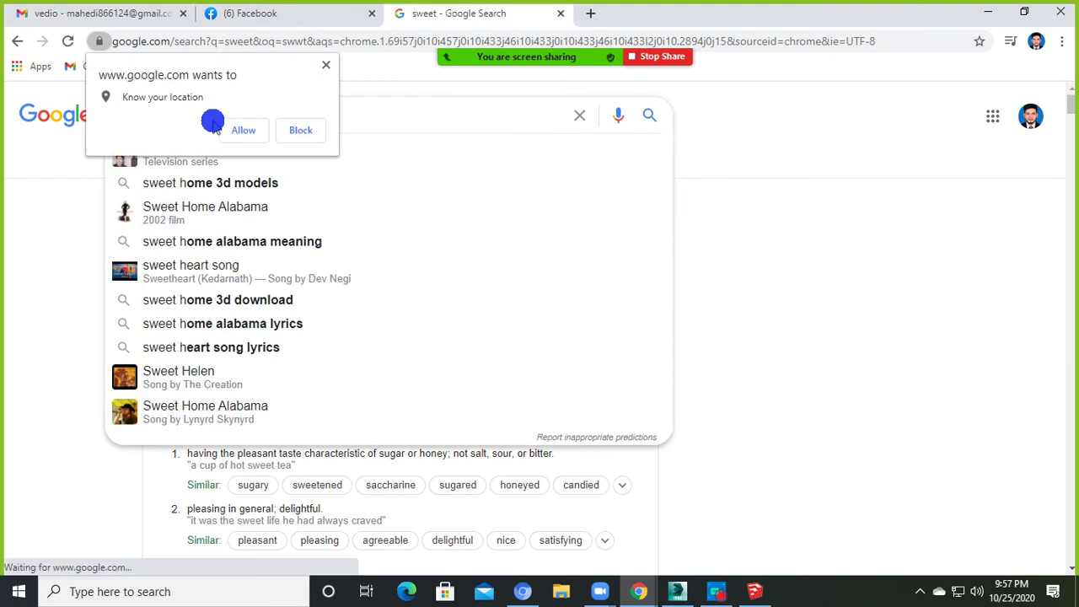
pyautogui.click(236, 130)
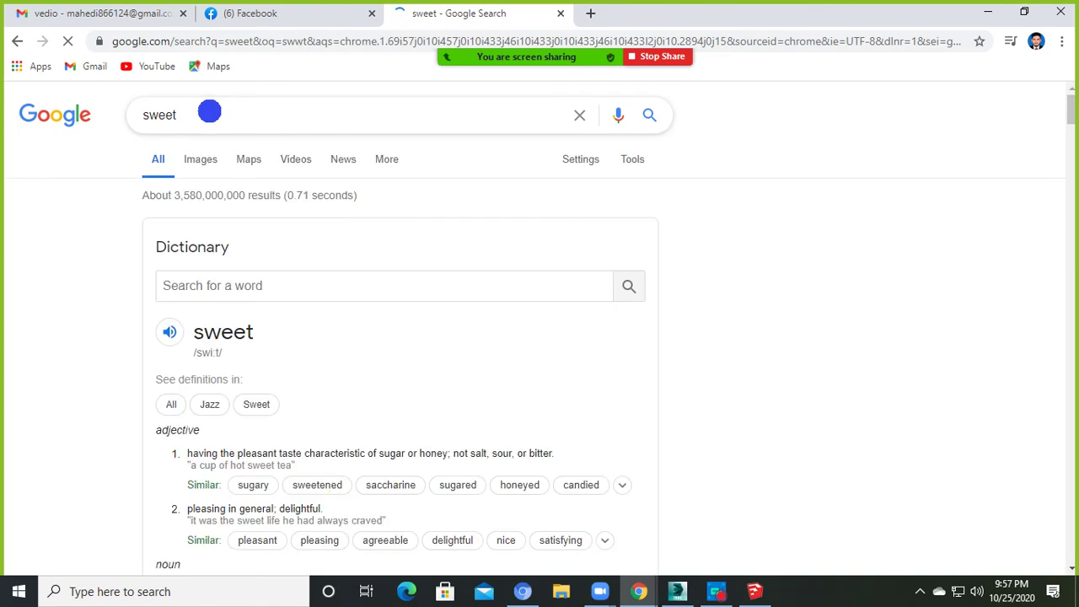
pyautogui.click(208, 111)
pyautogui.write('ho')
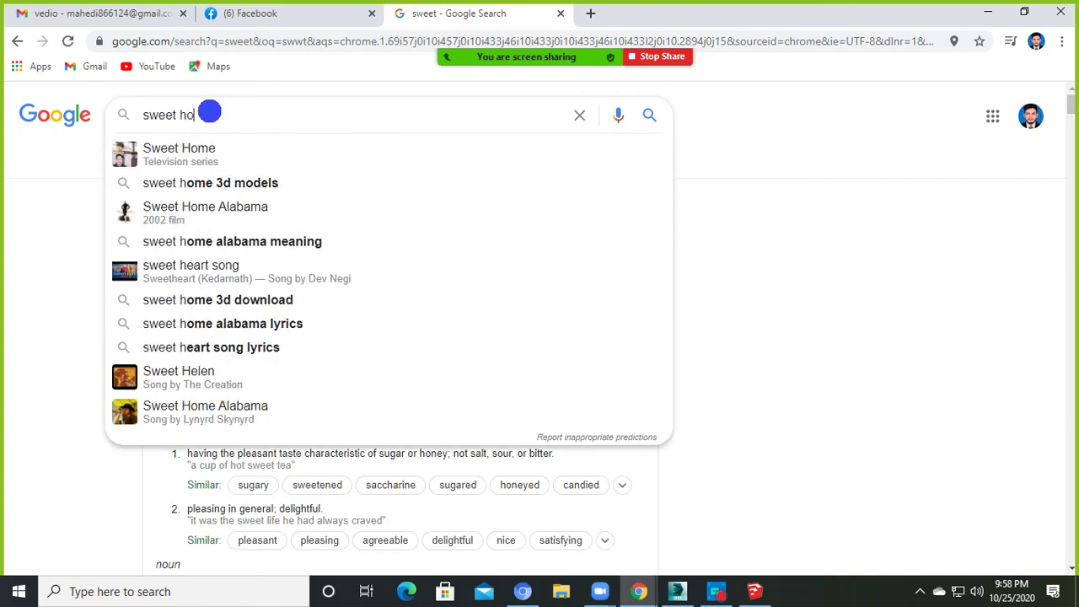
pyautogui.write('me 3d')
pyautogui.press('Return')
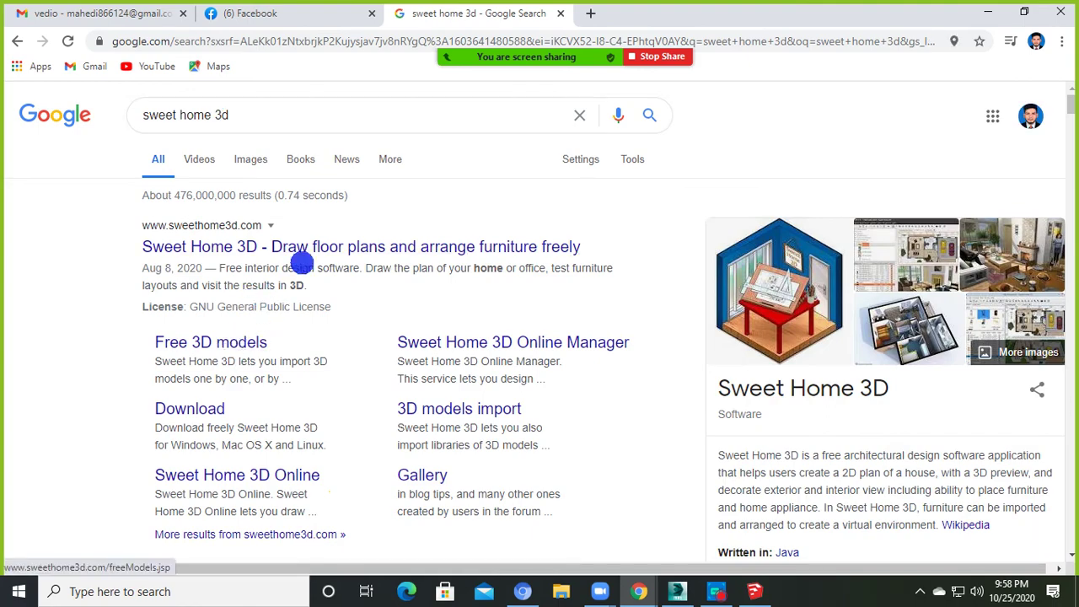
pyautogui.click(309, 249)
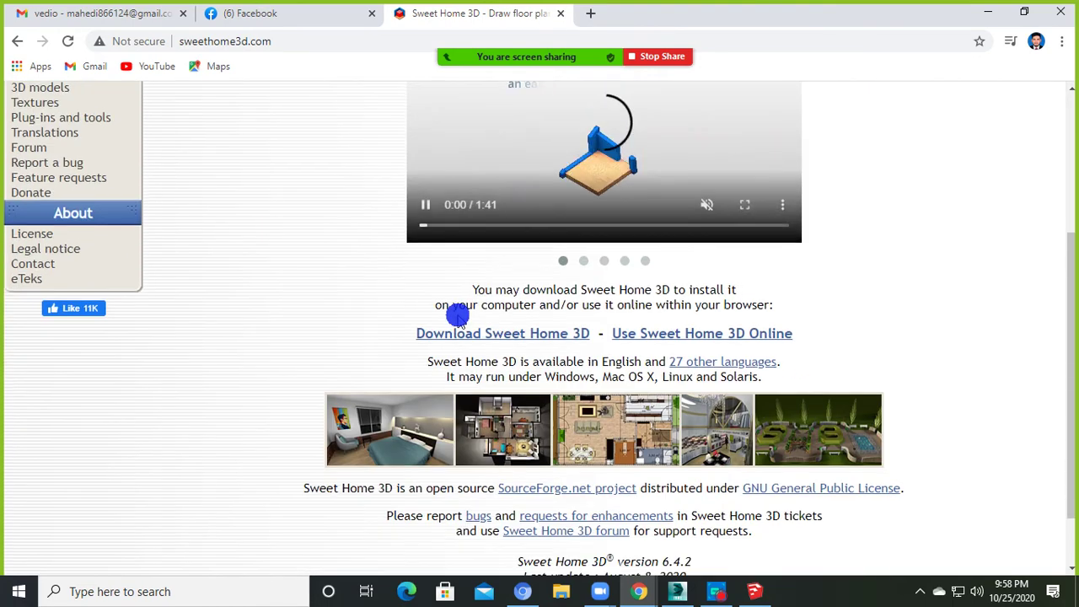
# - Scroll the homepage and open the 3D models import page from the Support sidebar
pyautogui.scroll(-3, 455, 312)
pyautogui.scroll(-1, 458, 316)
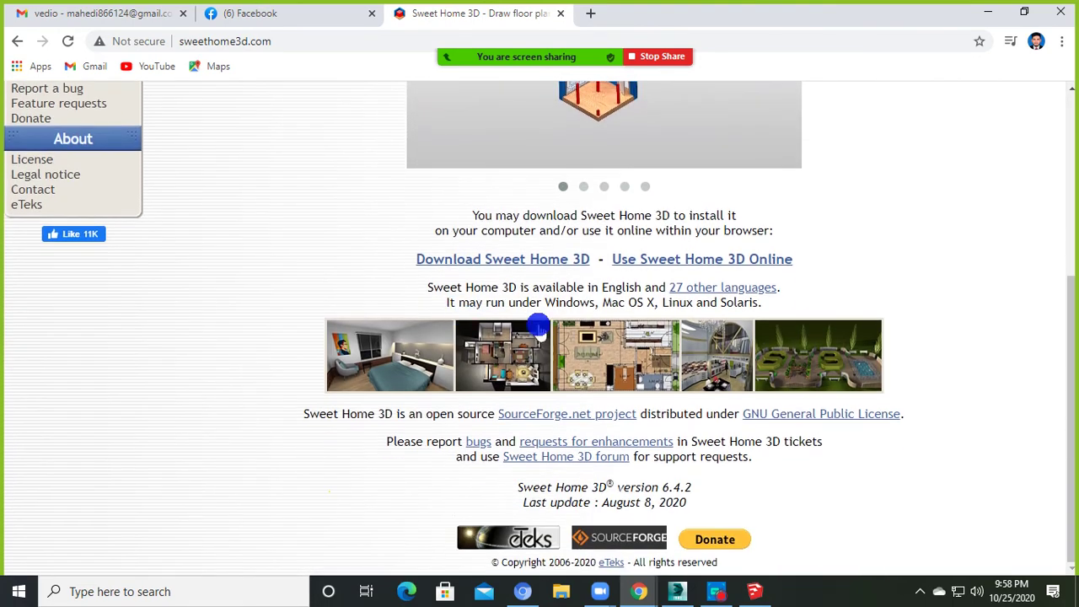
pyautogui.scroll(3, 539, 328)
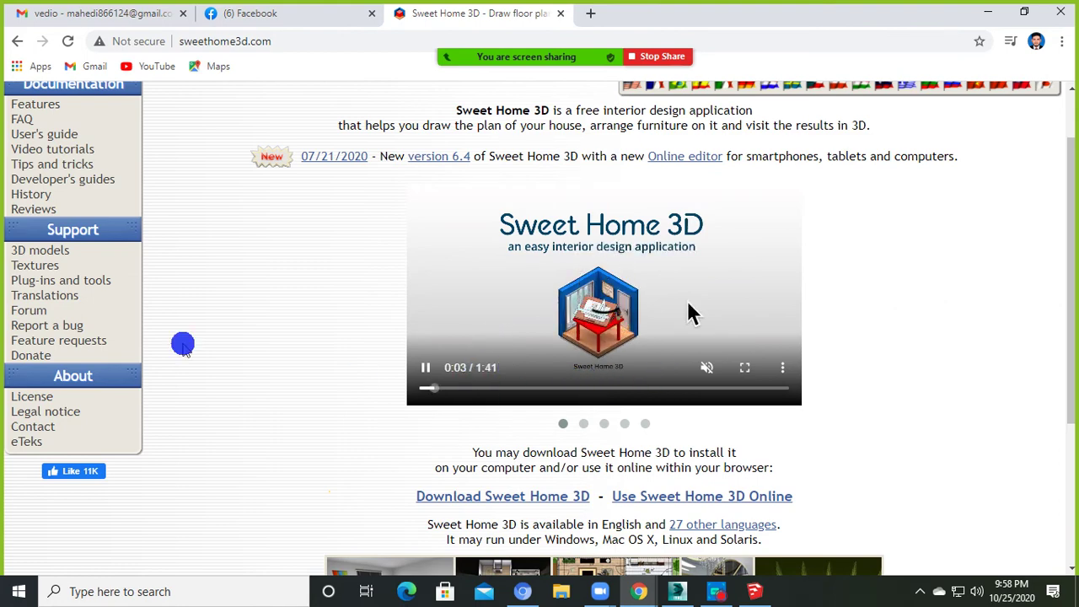
pyautogui.click(32, 251)
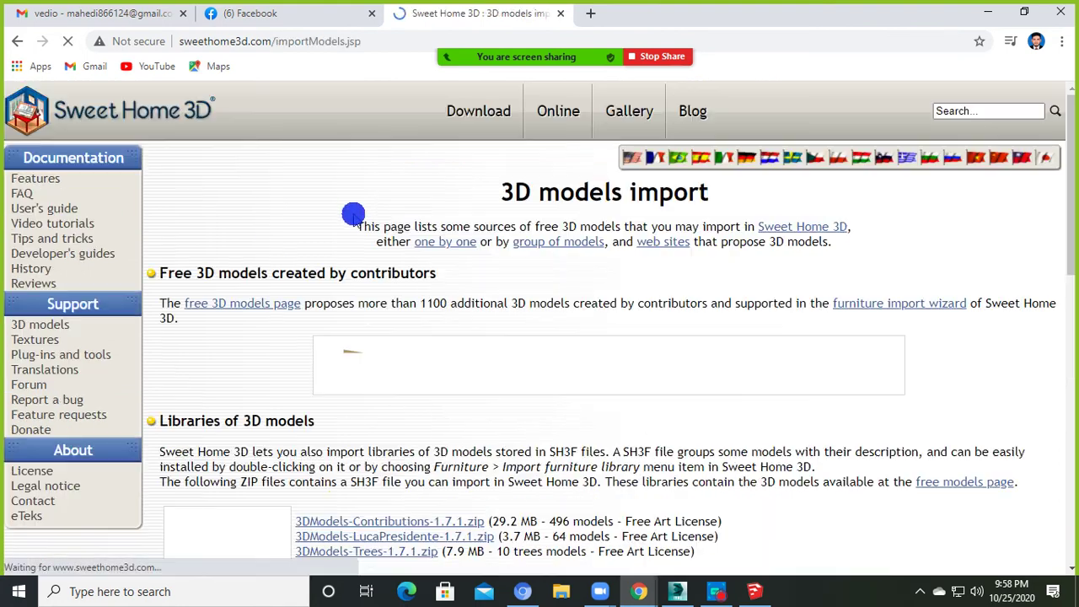
pyautogui.scroll(-2, 563, 352)
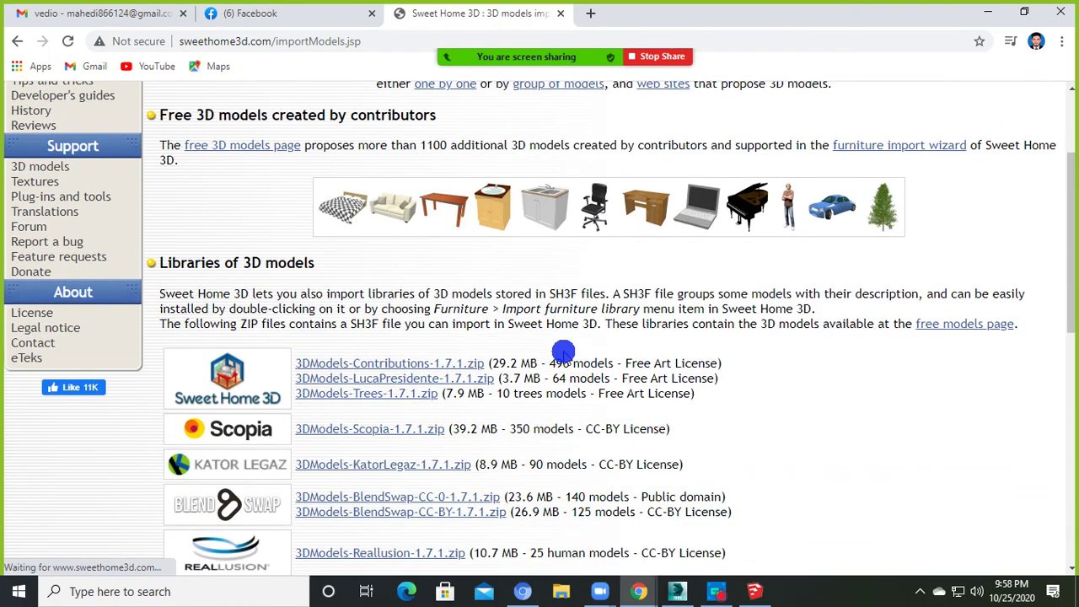
pyautogui.scroll(-3, 563, 351)
pyautogui.scroll(4, 563, 352)
pyautogui.scroll(1, 563, 352)
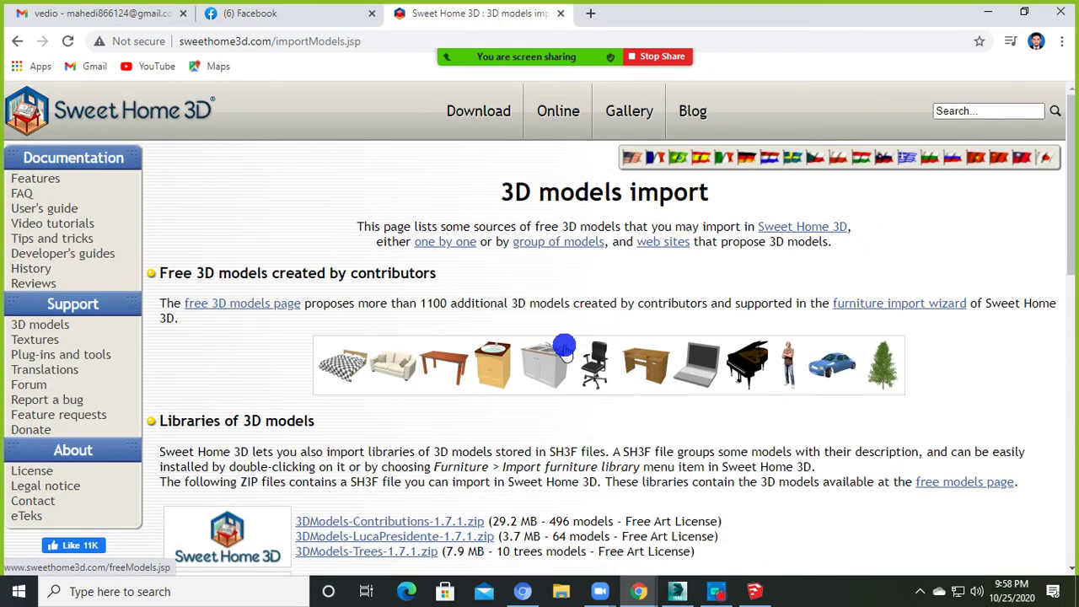
# - Reload the 3D models import page and browse its downloadable model library ZIP files
pyautogui.scroll(-1, 557, 356)
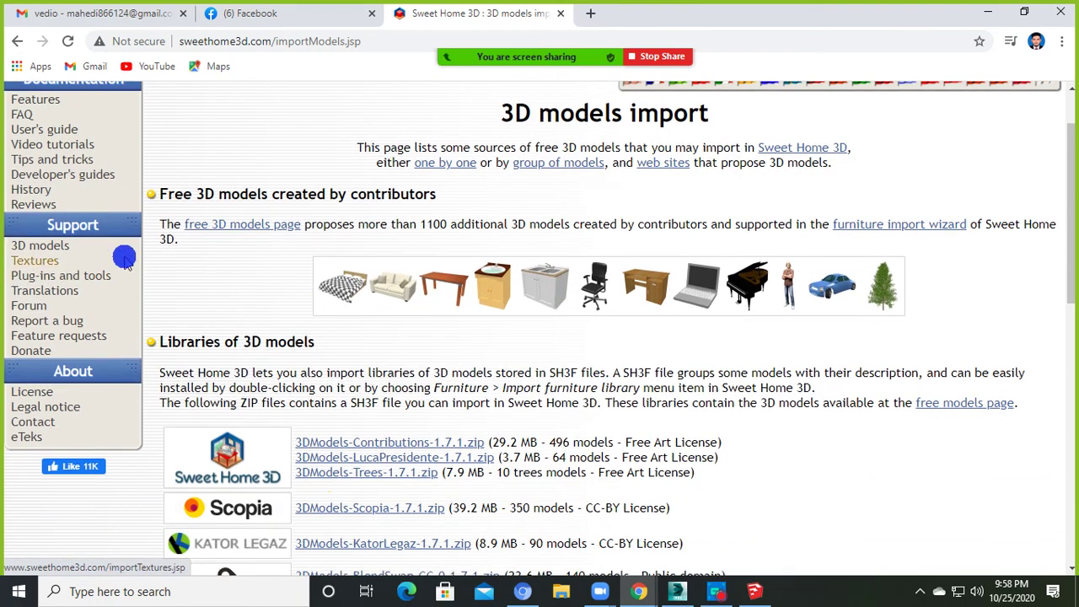
pyautogui.scroll(-4, 682, 291)
pyautogui.scroll(1, 464, 272)
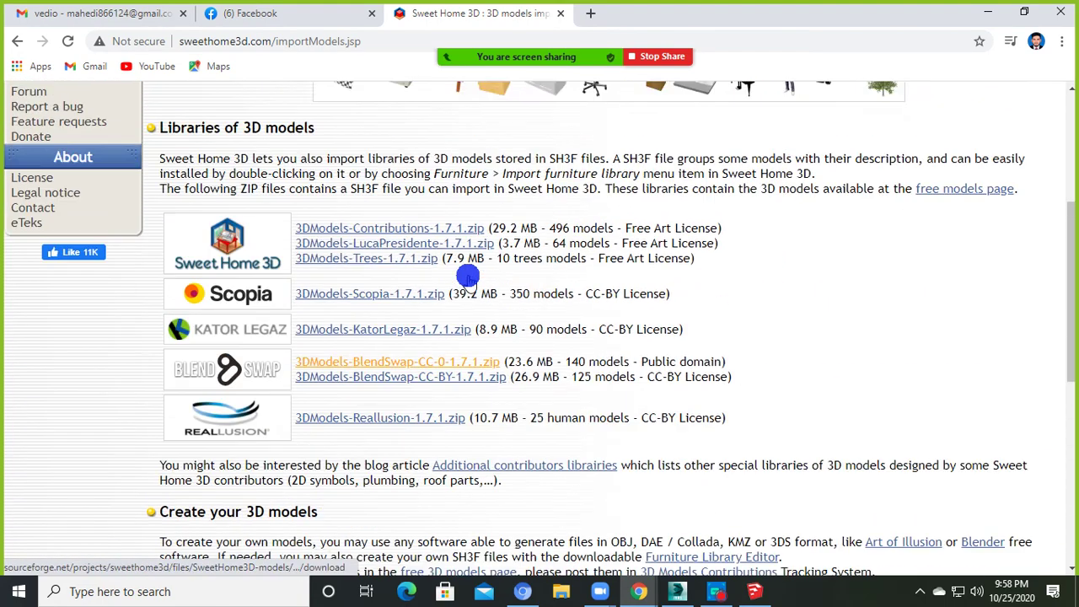
pyautogui.scroll(4, 194, 294)
pyautogui.scroll(-1, 73, 292)
pyautogui.click(25, 252)
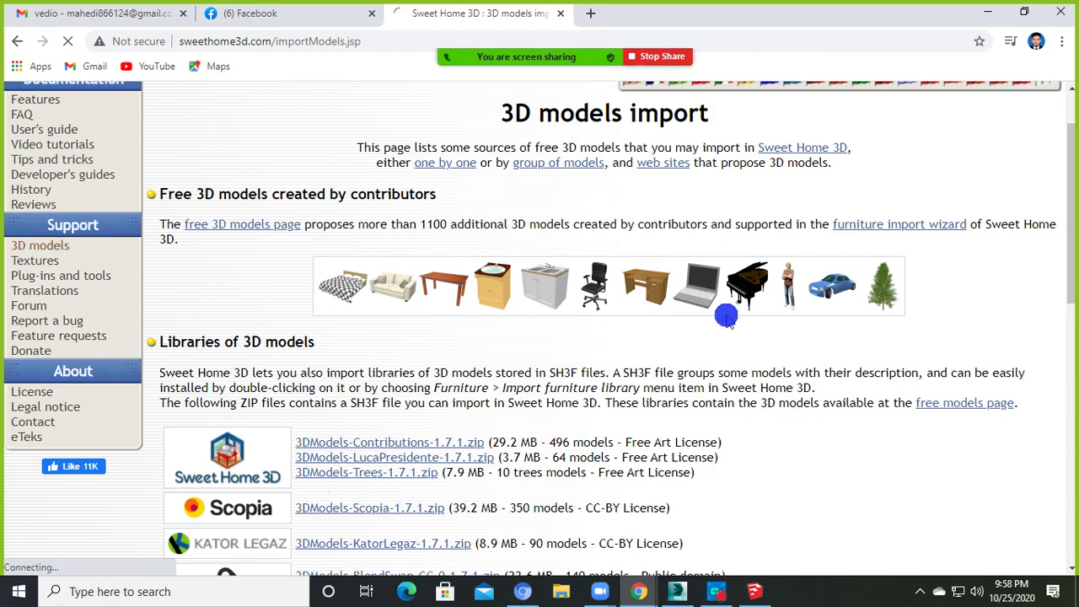
pyautogui.scroll(-2, 504, 304)
pyautogui.scroll(-2, 504, 304)
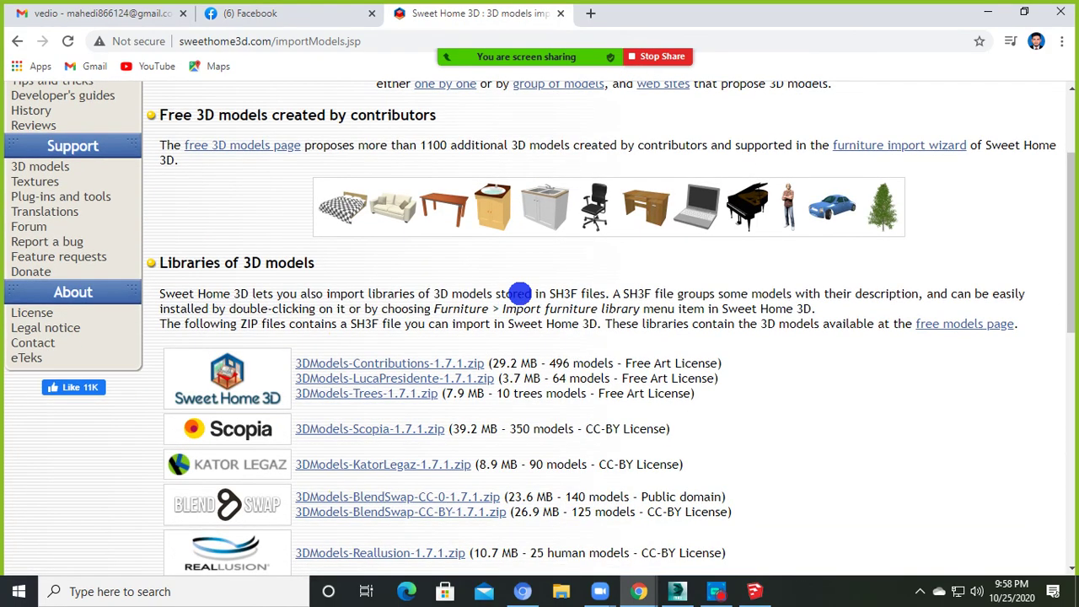
pyautogui.scroll(-6, 518, 295)
pyautogui.scroll(5, 519, 294)
pyautogui.scroll(5, 519, 293)
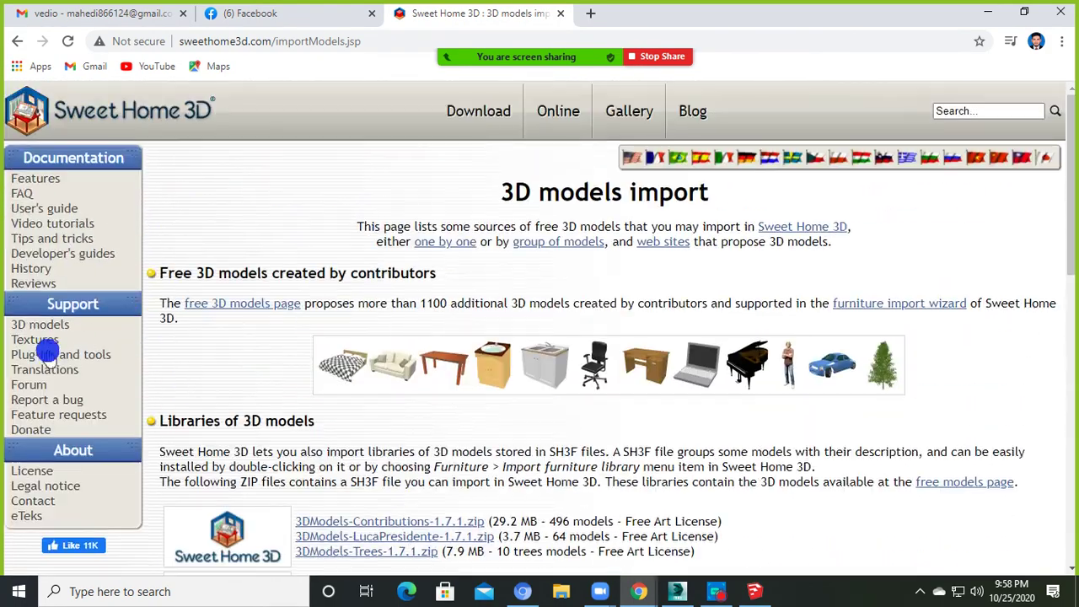
# - Open the Textures page listing Textures-Contributions-1.2.zip and Textures-eTeksScopia-1.2.zip and scroll through it
pyautogui.click(35, 340)
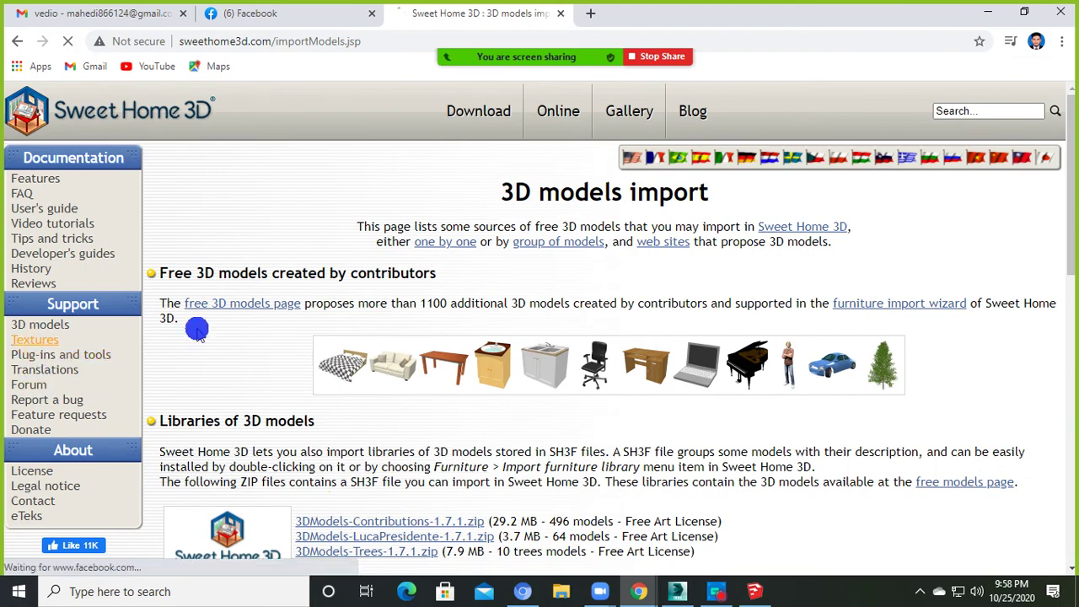
pyautogui.scroll(-4, 481, 300)
pyautogui.scroll(-2, 482, 301)
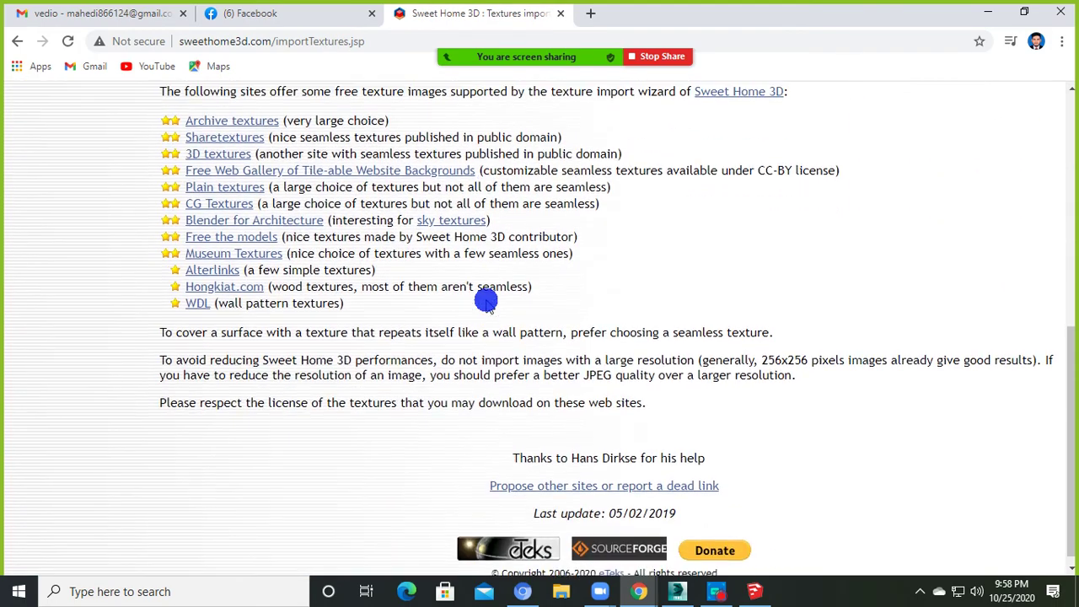
pyautogui.scroll(6, 485, 299)
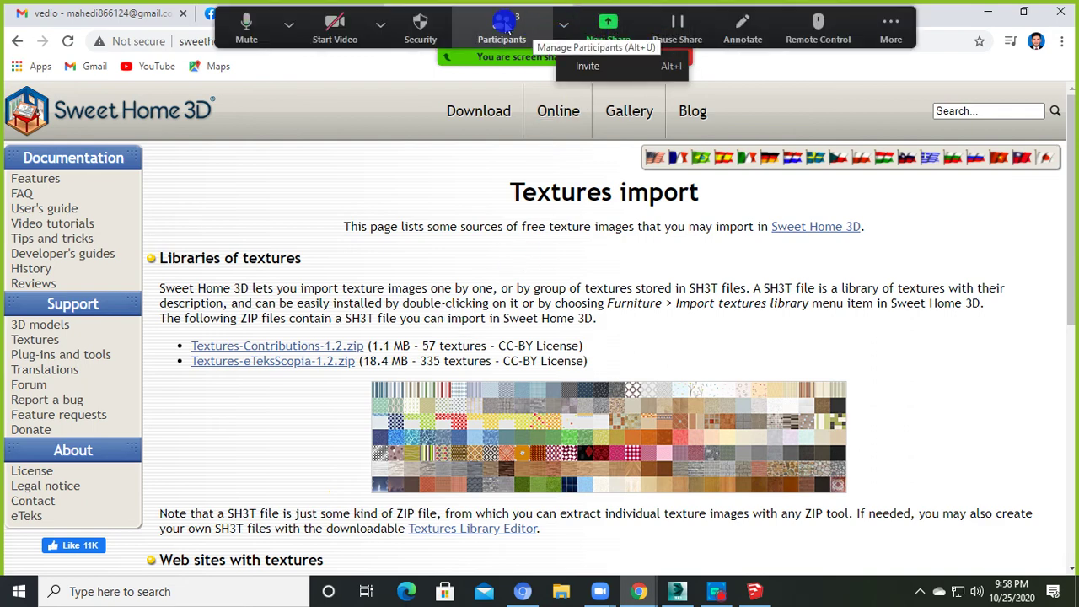
# - Show and close the meeting's participant list, then bring up the Captura recorder window
pyautogui.click(504, 27)
pyautogui.click(667, 129)
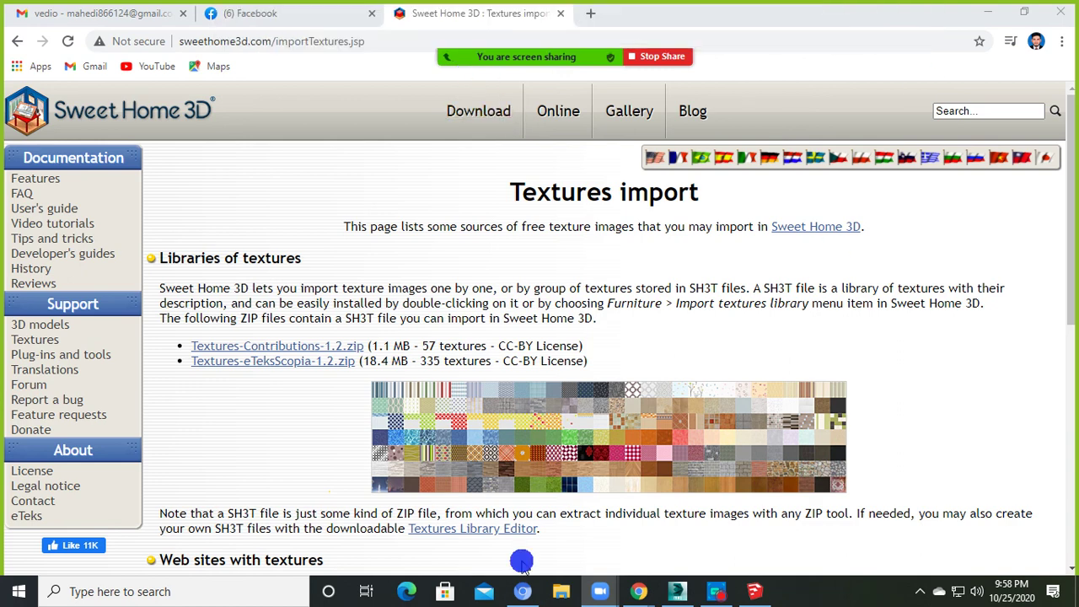
pyautogui.click(716, 591)
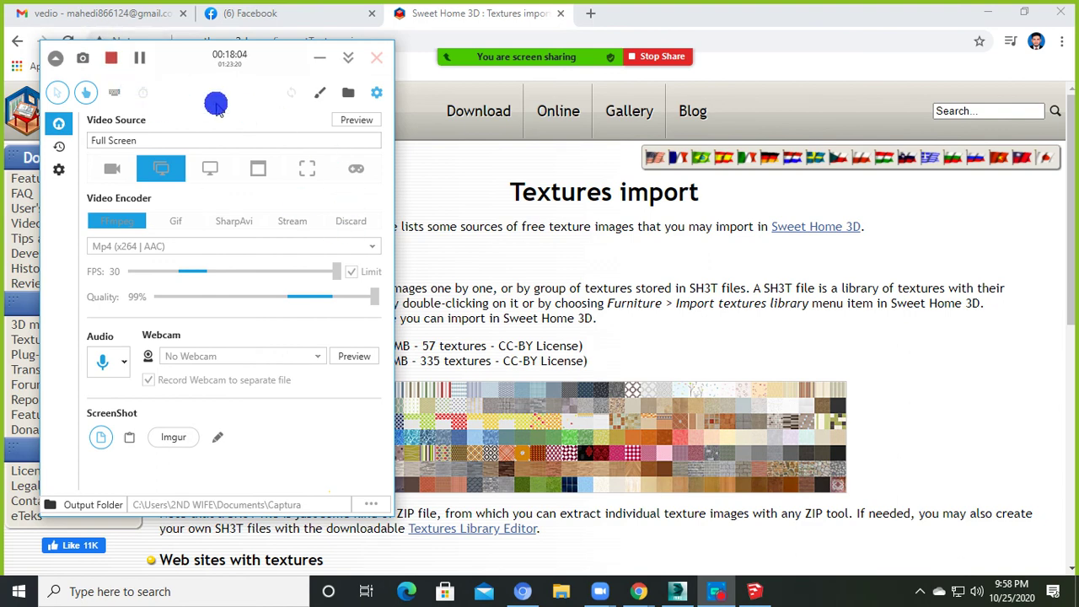
# - Minimize Captura, show the meeting's 3-person participant list, then restore the Captura recorder
pyautogui.click(319, 57)
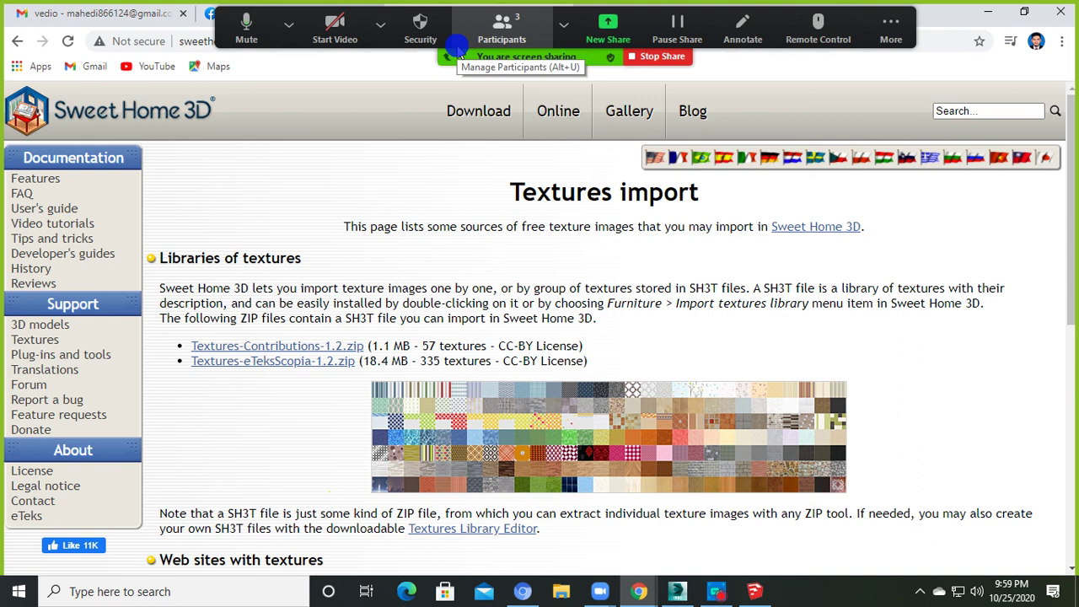
pyautogui.click(496, 28)
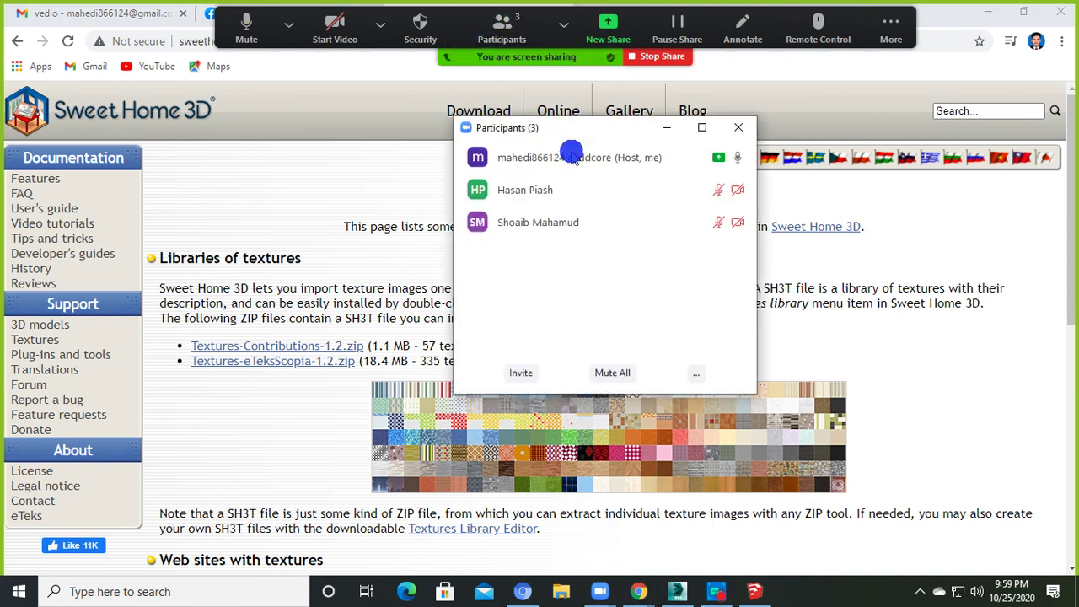
pyautogui.click(715, 593)
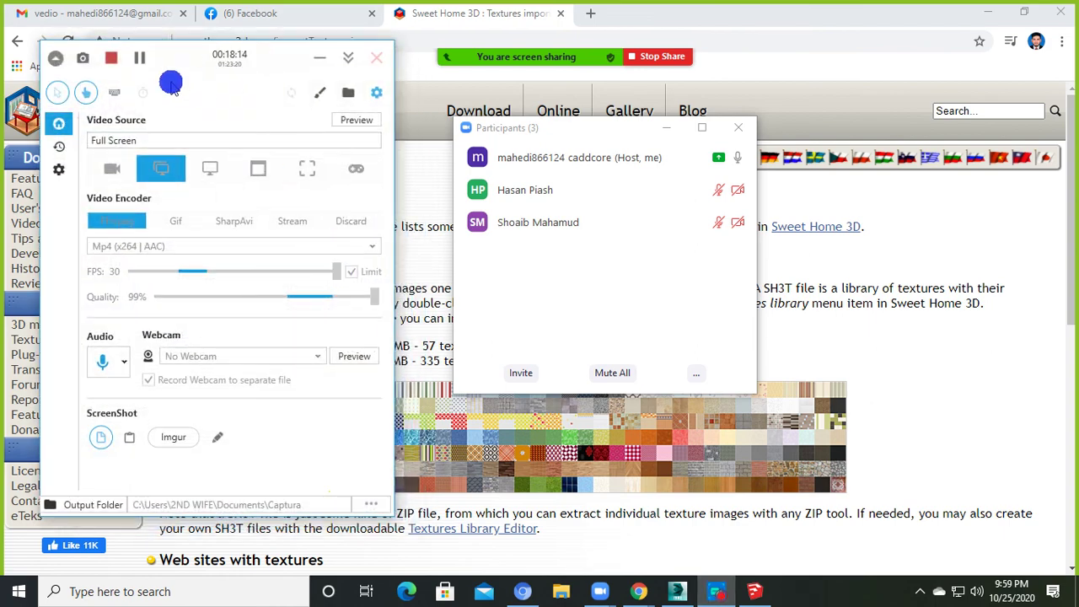